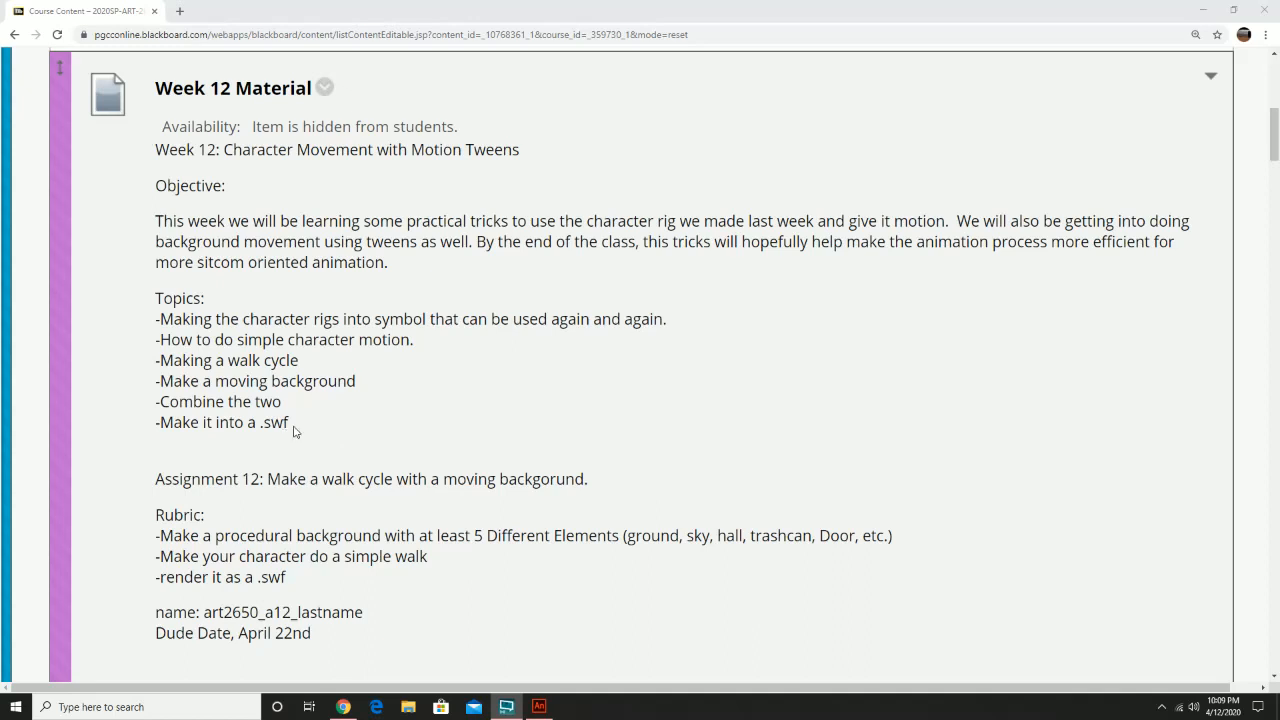
Step: Review the Week 12 topics and Assignment 12 rubric on the course page, and switch to Adobe Animate
scroll(331, 449, down, 1)
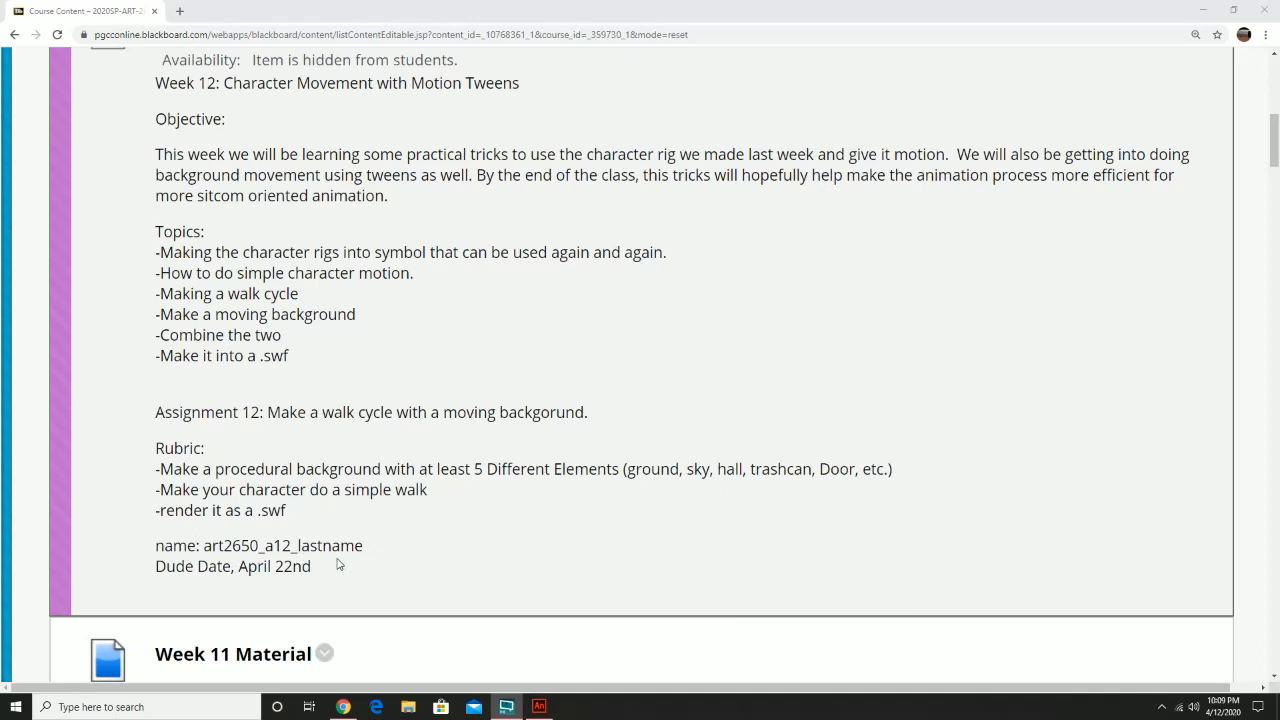
scroll(337, 563, up, 1)
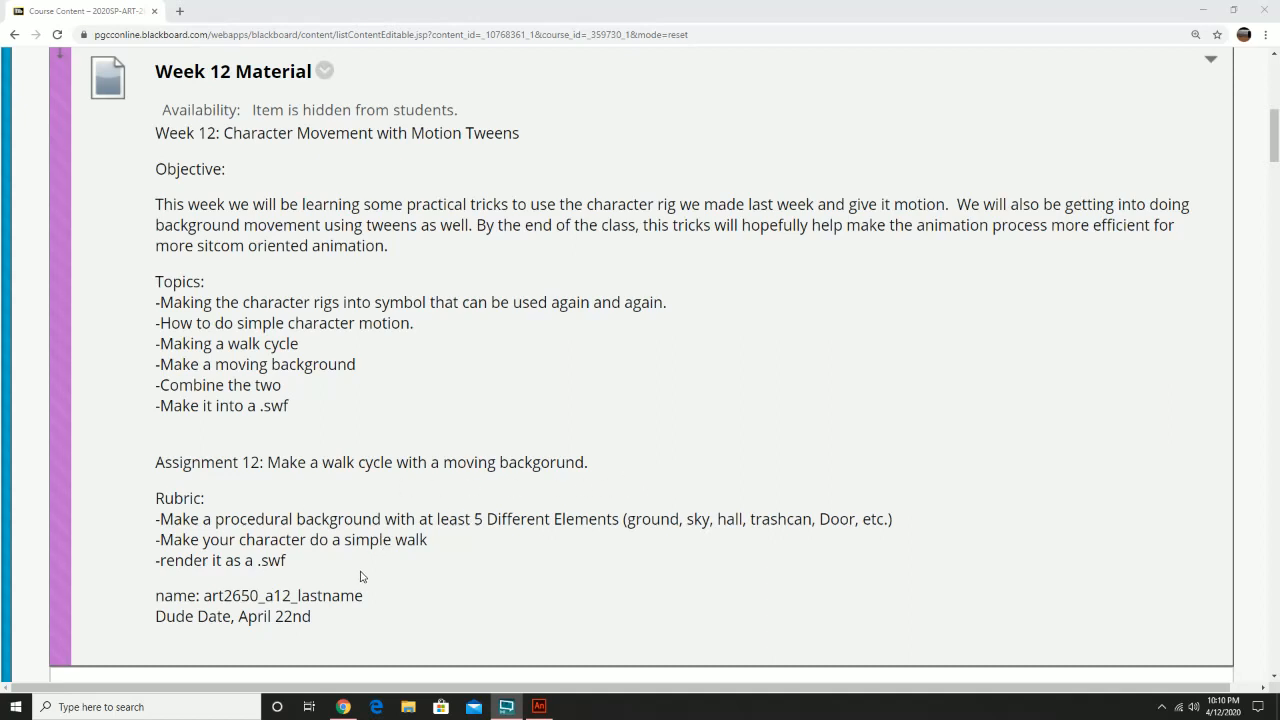
click(538, 707)
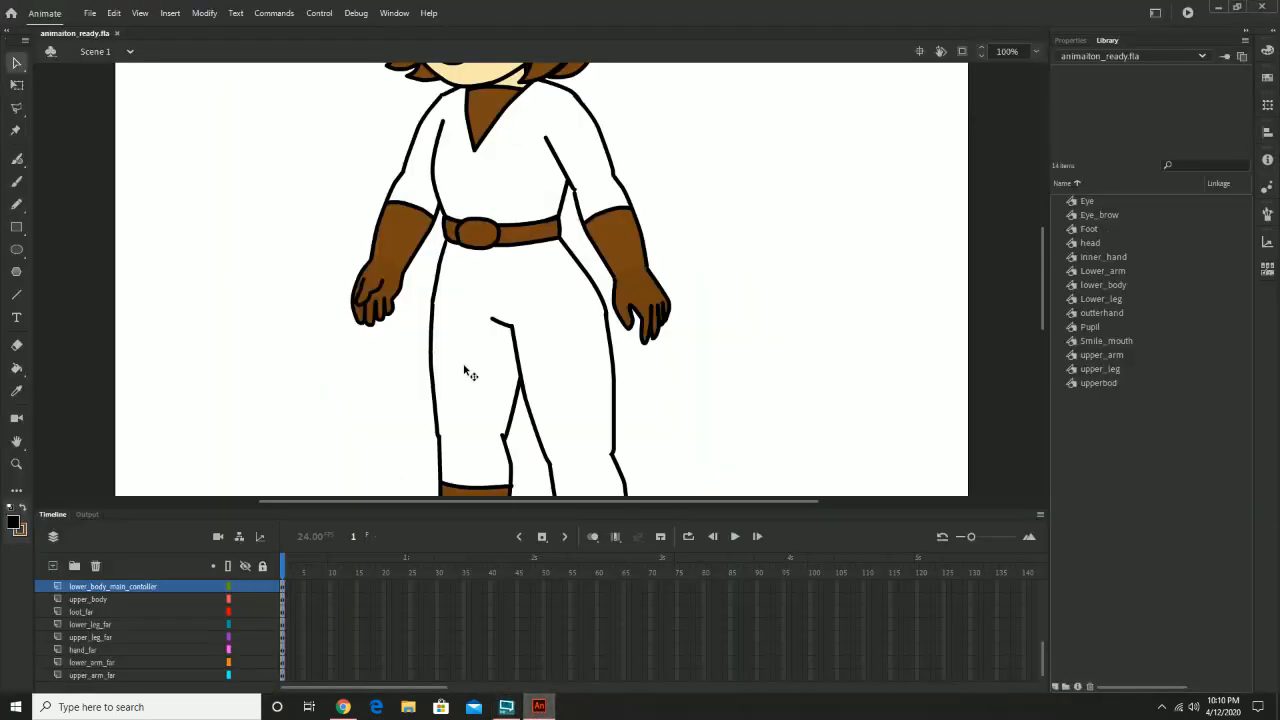
Step: Move the whole character rig slightly up and to the right by its lower body controller
key(z)
alt+click(504, 342)
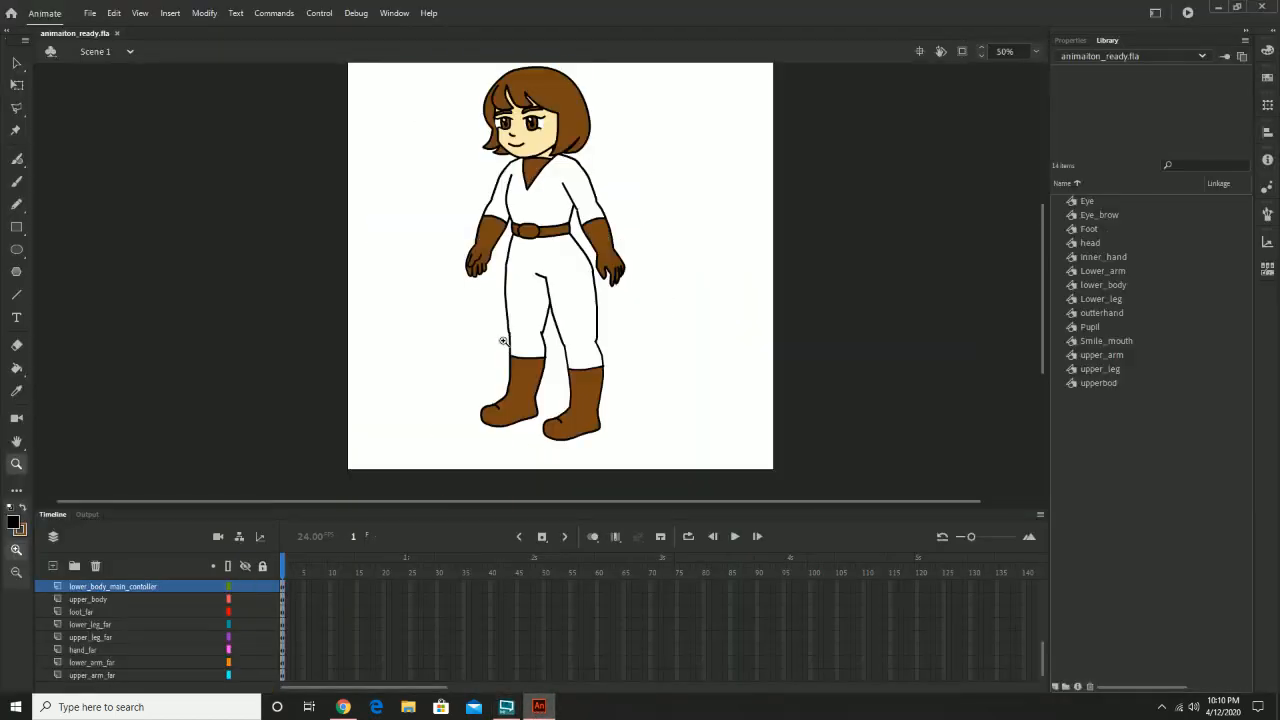
click(12, 63)
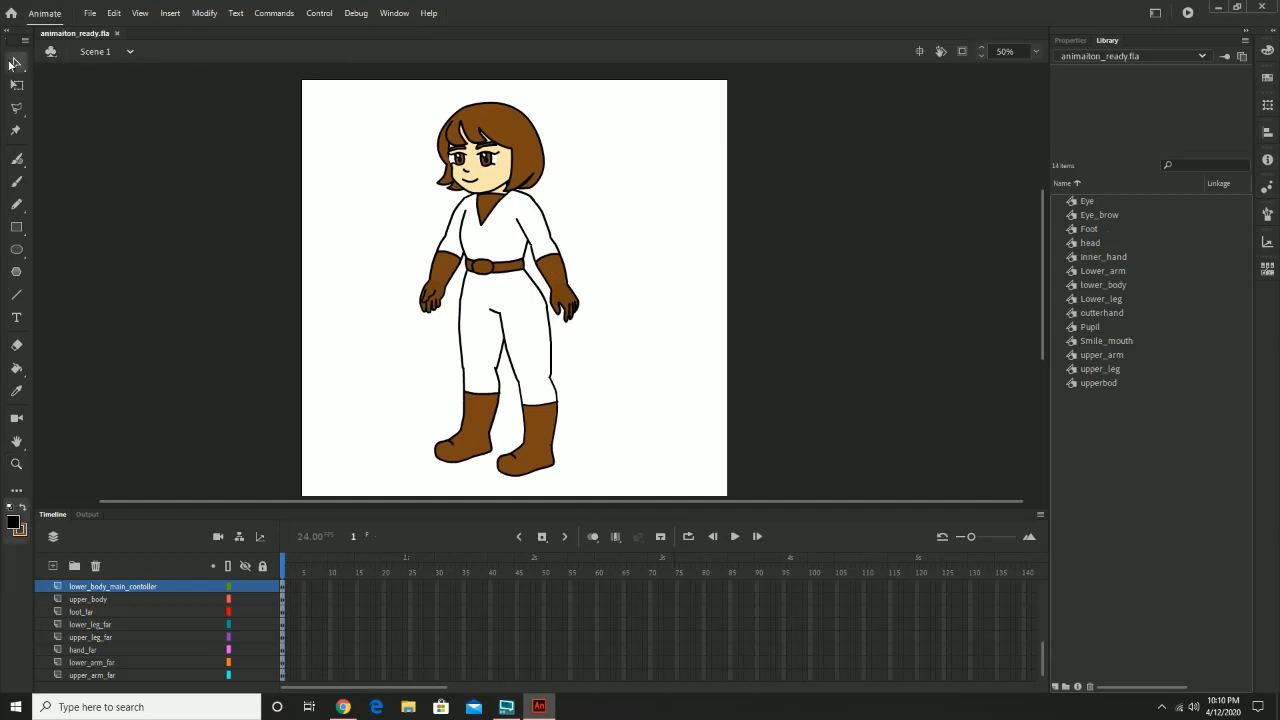
click(494, 301)
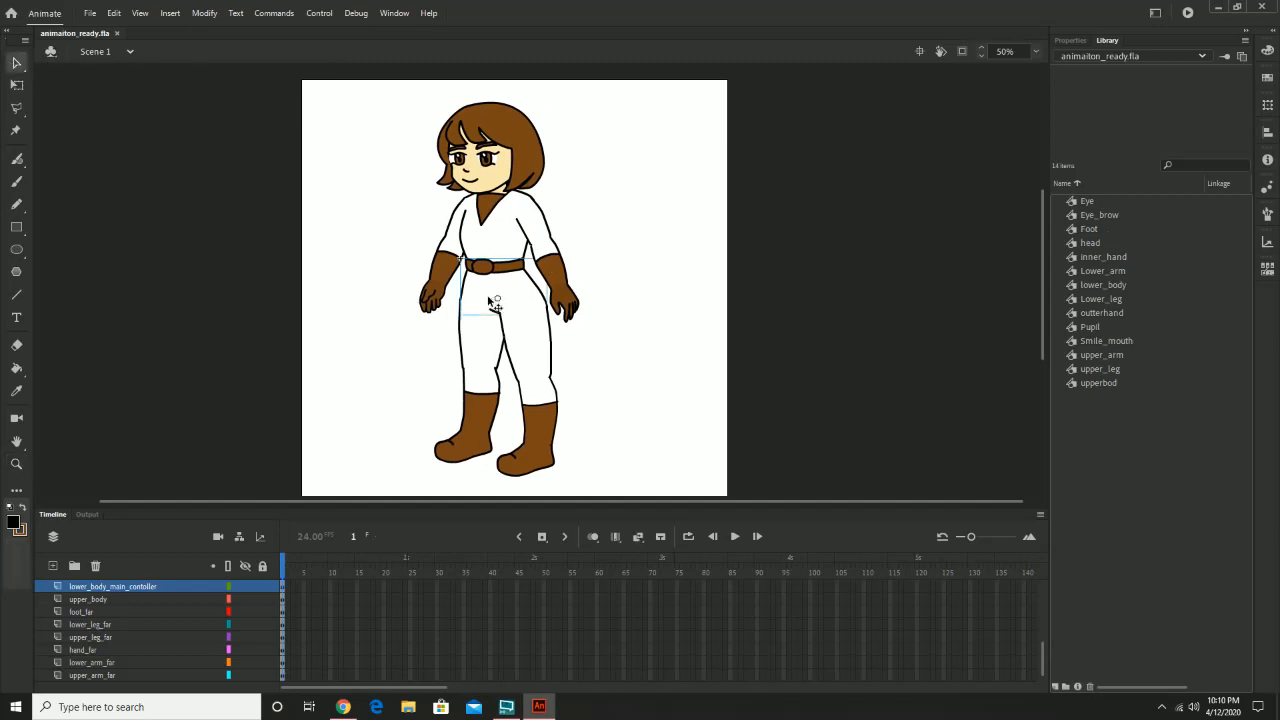
drag(490, 299, 512, 281)
Step: Try rotating the character's close upper arm with Free Transform, and undo the rotation
click(550, 215)
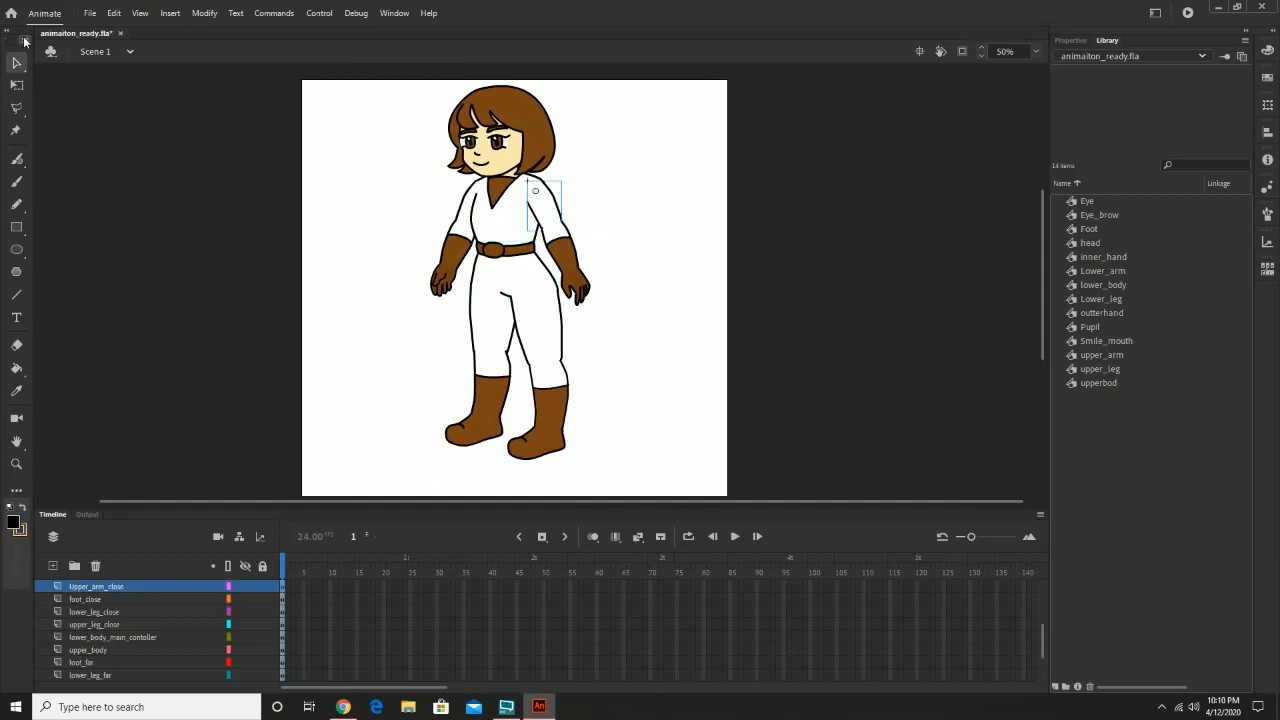
click(16, 85)
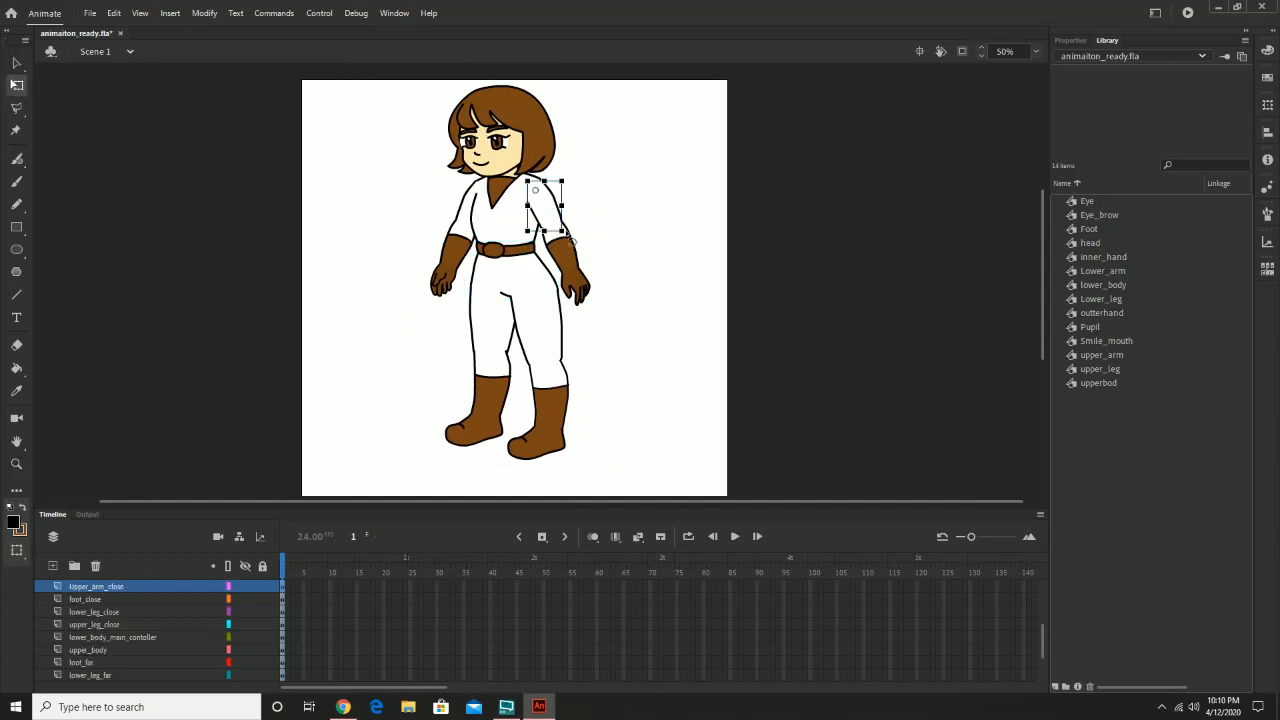
mouse_move(574, 250)
mouse_down()
mouse_move(562, 270)
mouse_move(572, 252)
mouse_move(556, 260)
mouse_move(580, 253)
mouse_move(554, 258)
mouse_up()
key(ctrl+z)
Step: Create a library folder named character_pieces
click(1087, 203)
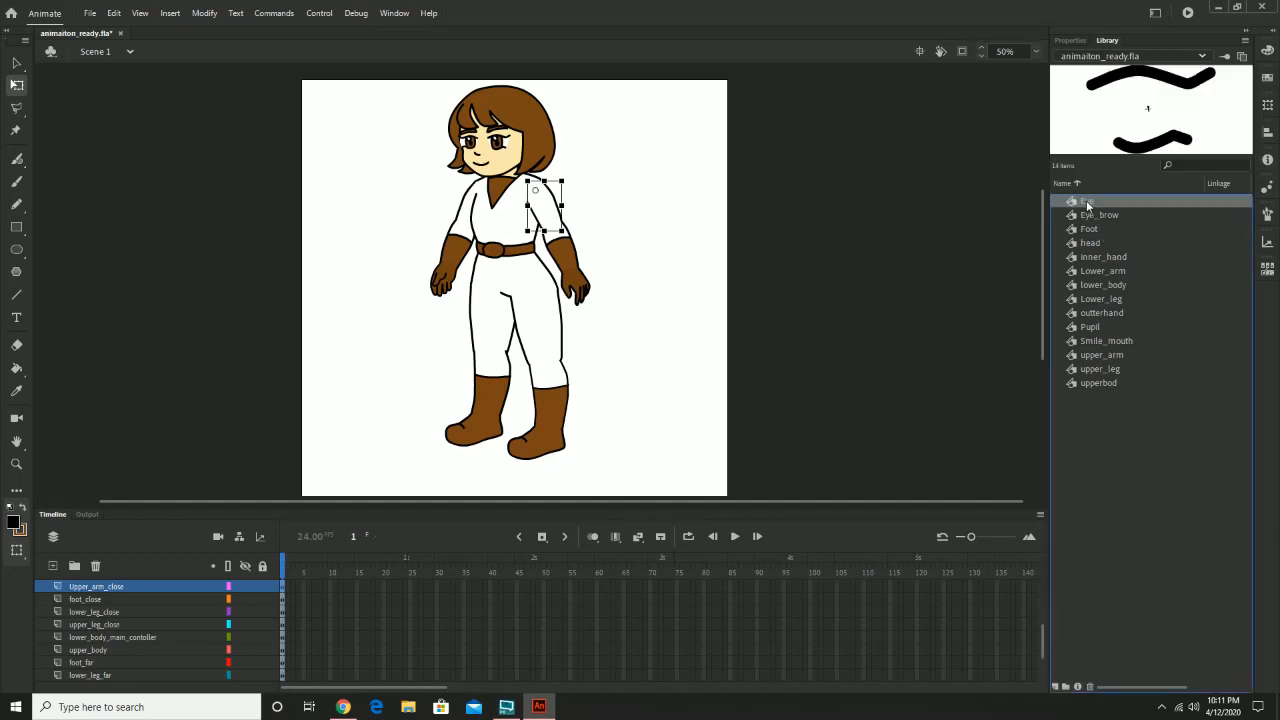
shift+click(1110, 383)
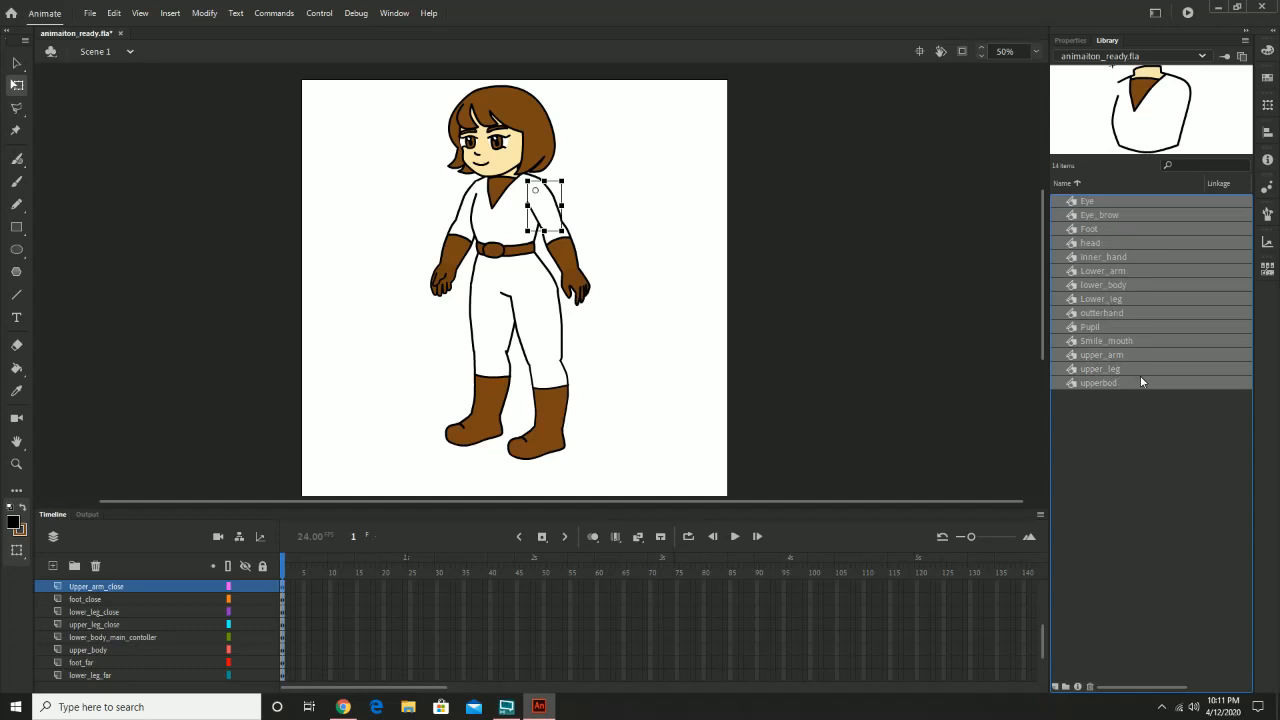
click(1066, 688)
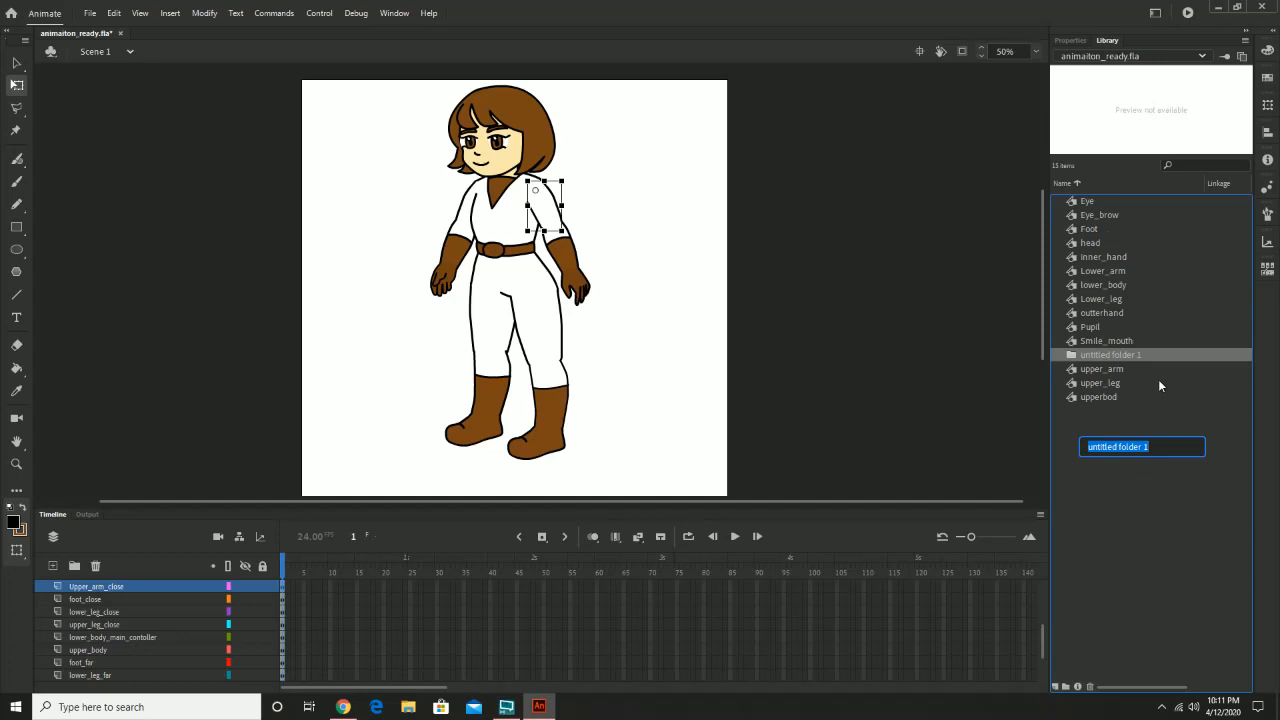
text(character_pieces)
key(Return)
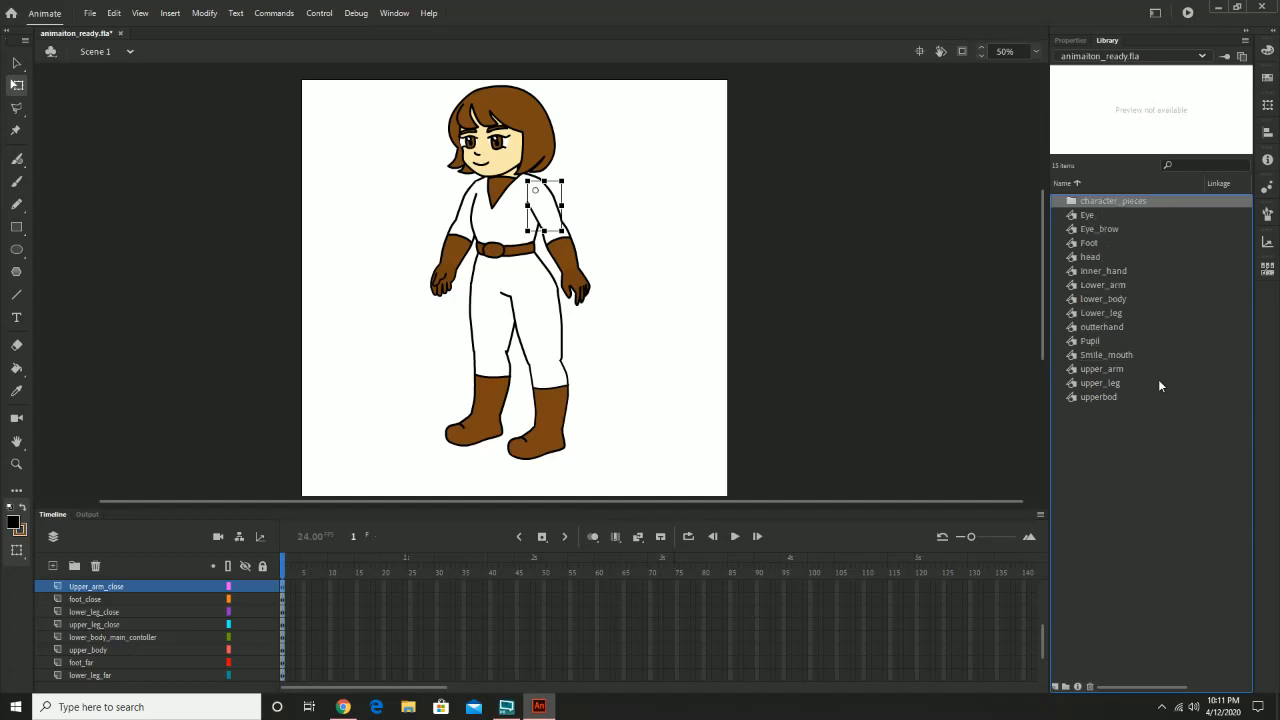
Step: Move all the body part symbols, from Eye to upperbod, into the character_pieces library folder
click(1121, 398)
shift+click(1090, 215)
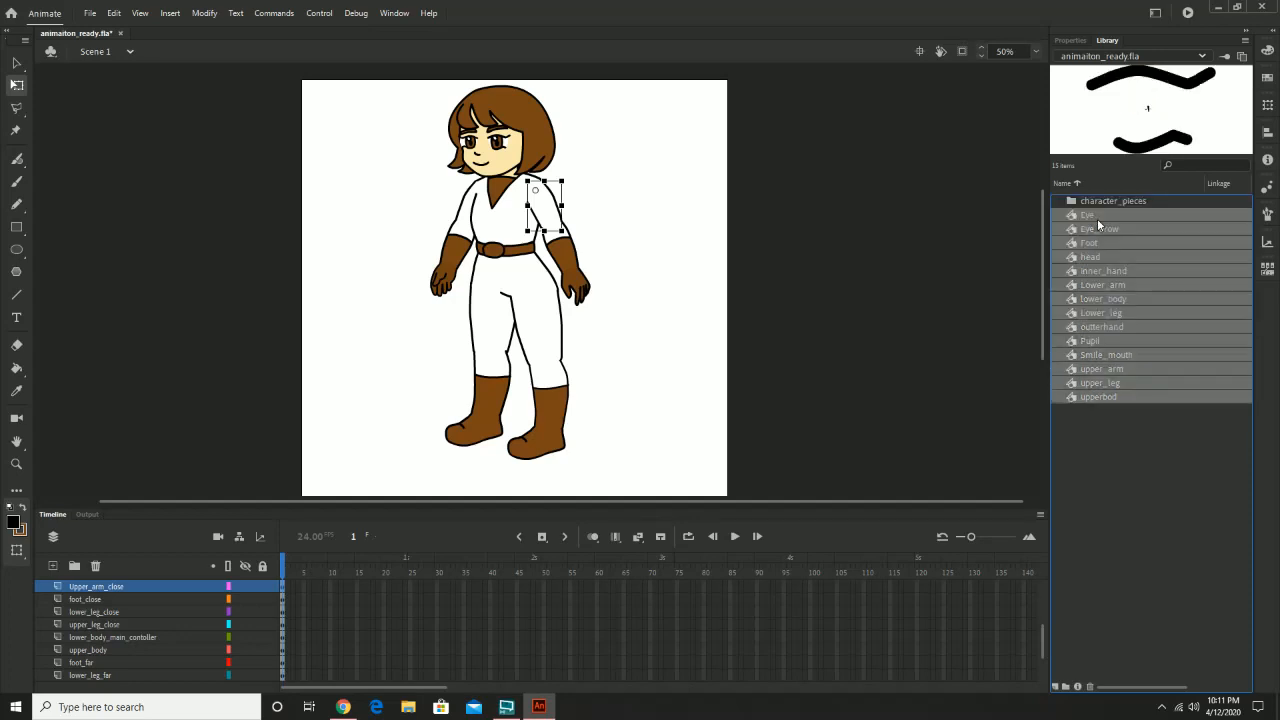
drag(1108, 200, 1110, 204)
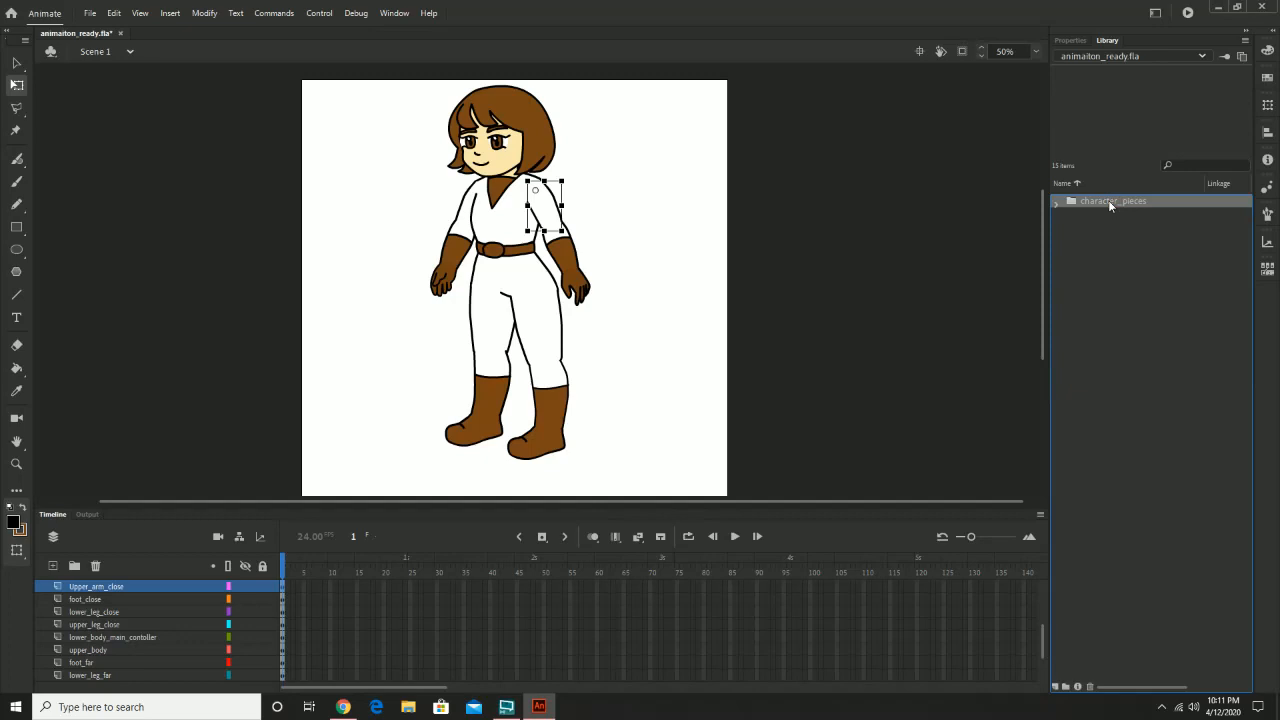
click(630, 333)
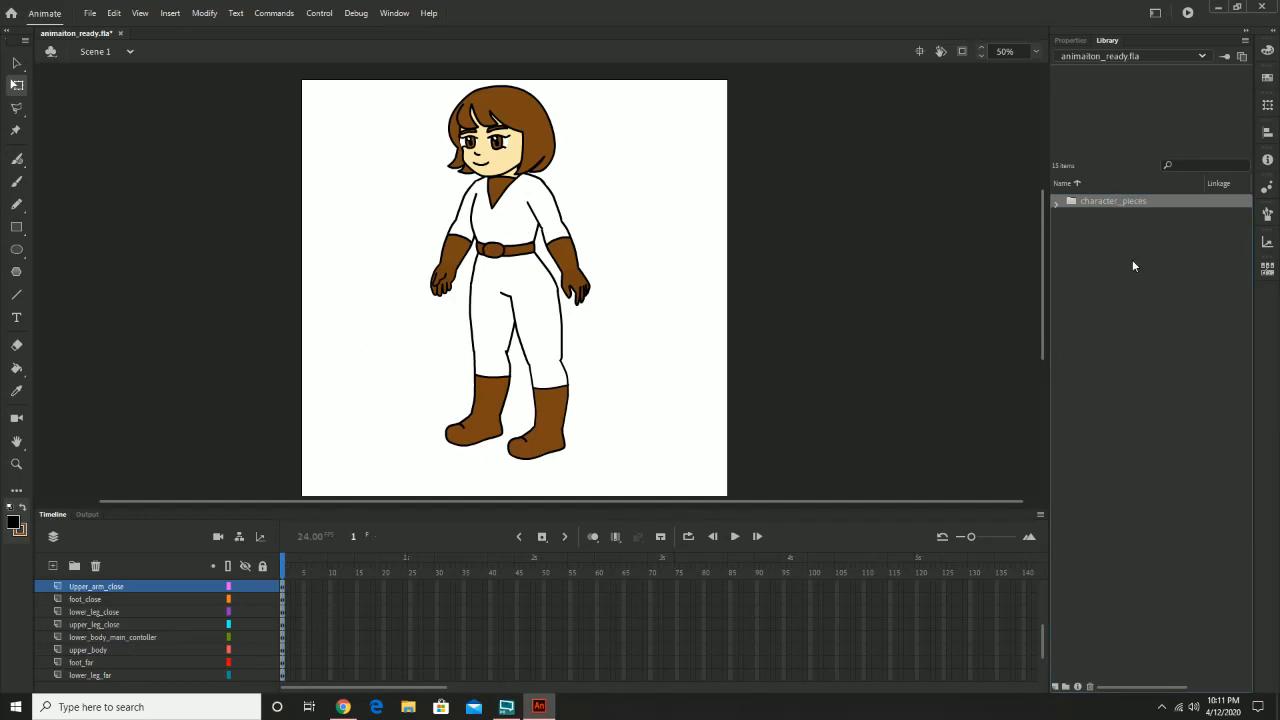
Step: Save the file and cut all the character's layers, from brow_close down to upper_arm_far, out of Scene 1
click(509, 283)
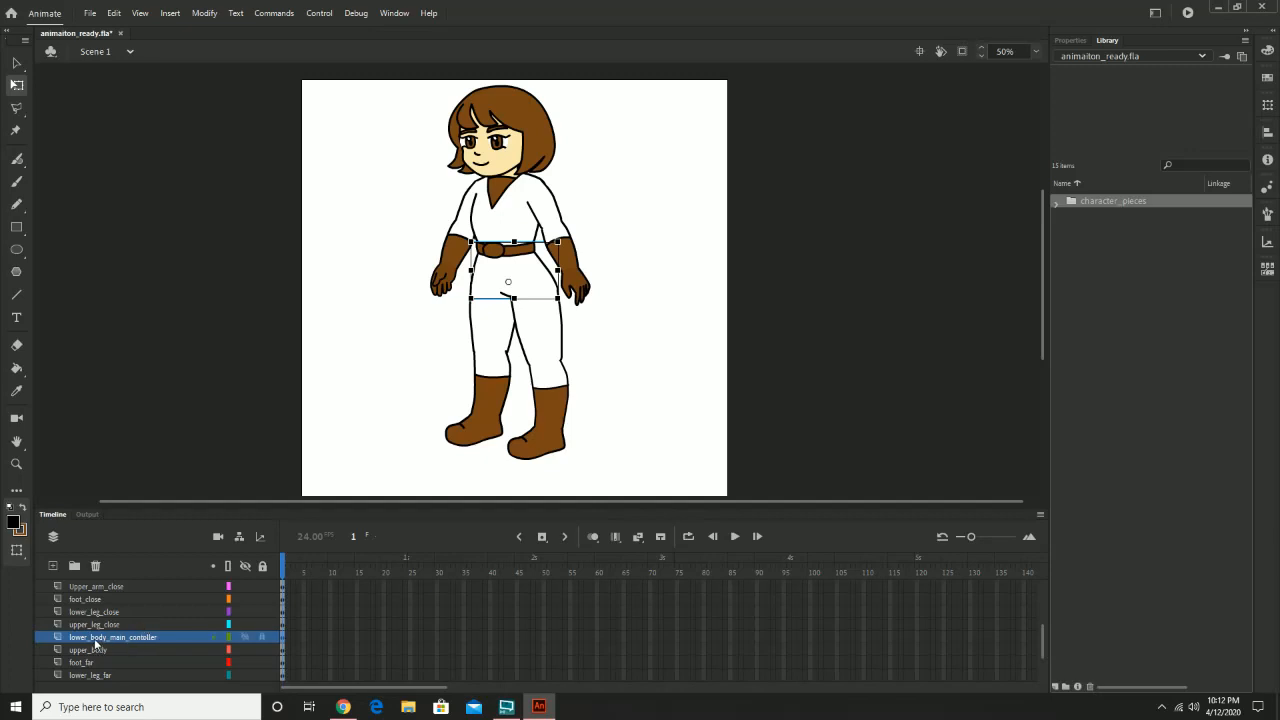
scroll(103, 611, up, 3)
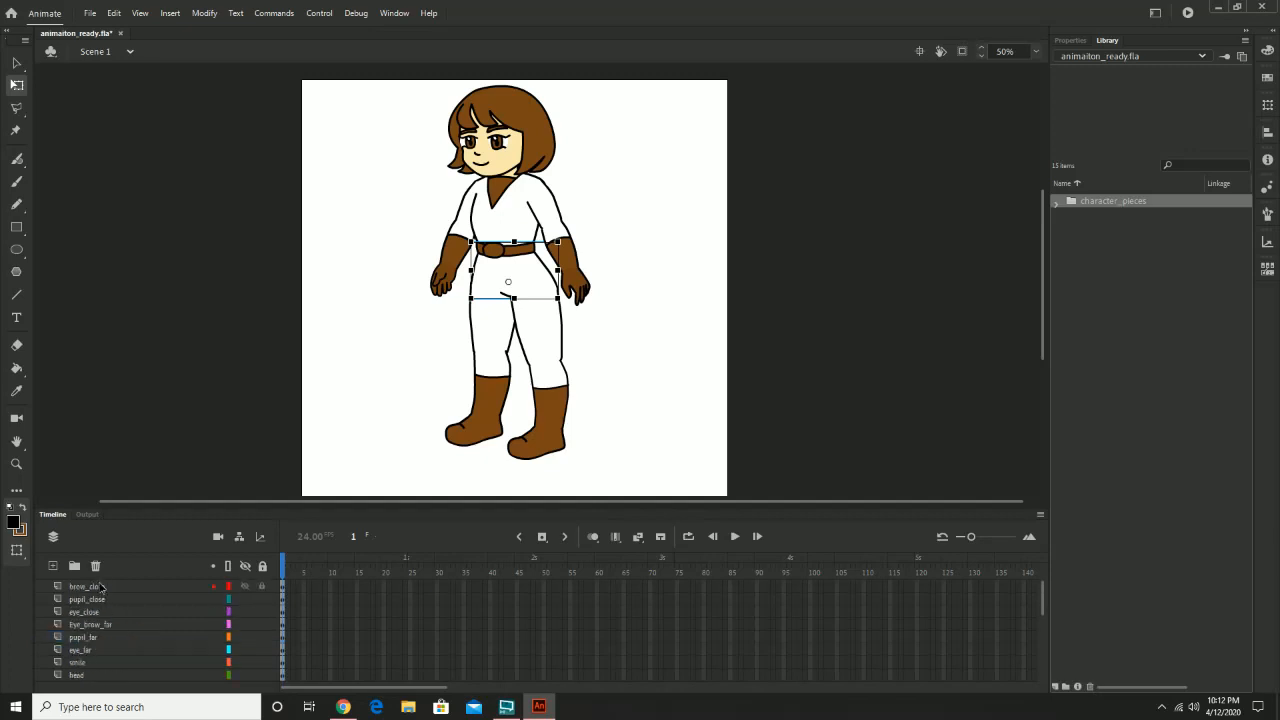
click(103, 587)
scroll(112, 625, down, 1)
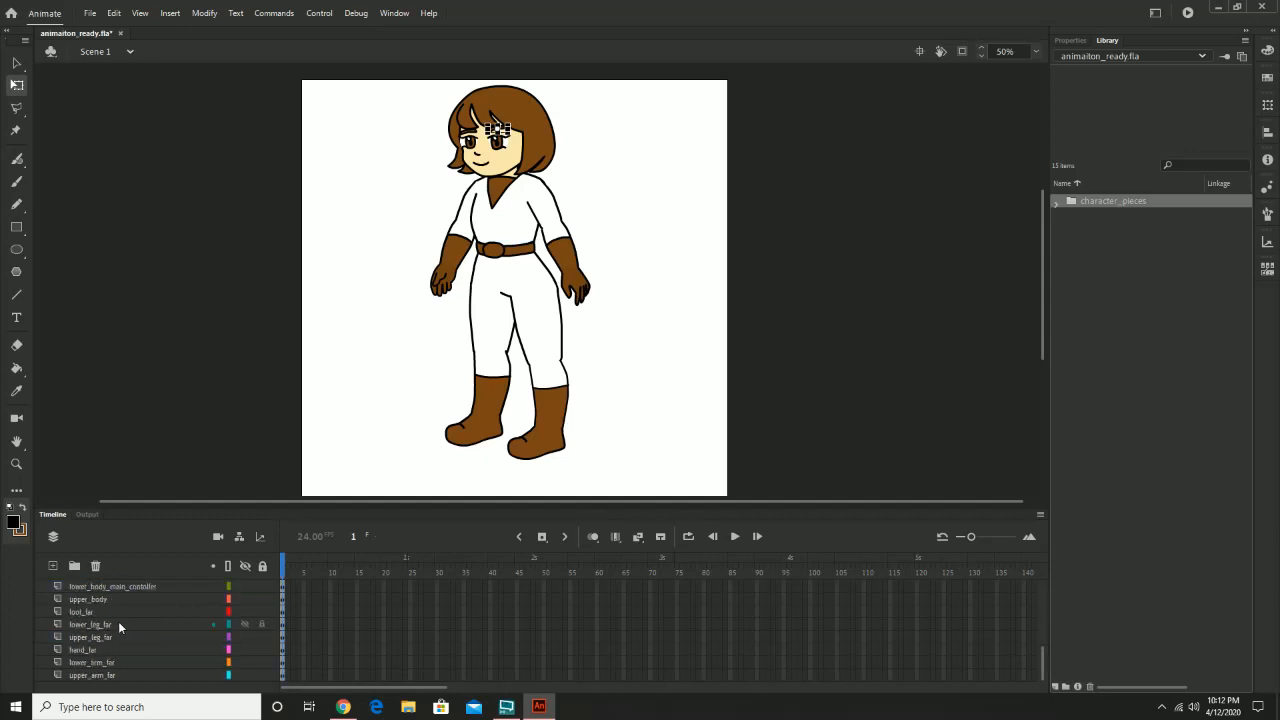
scroll(127, 640, down, 5)
shift+click(97, 676)
scroll(116, 644, up, 6)
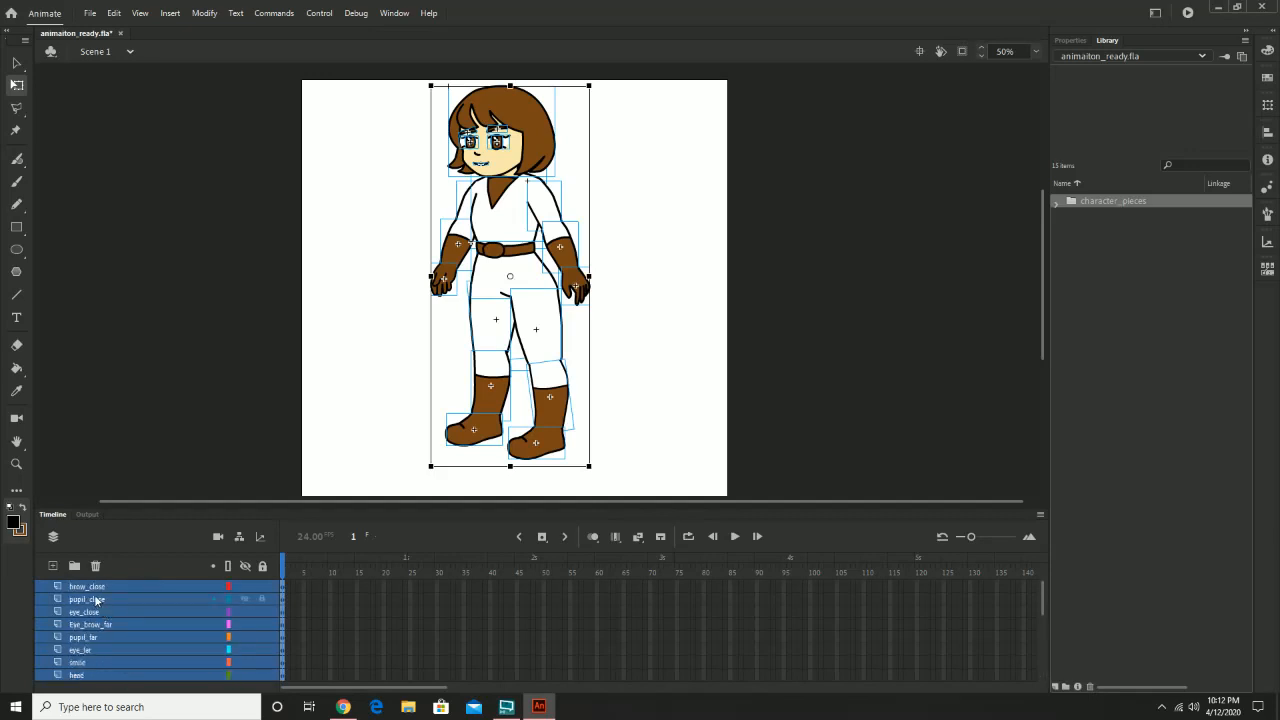
click(89, 15)
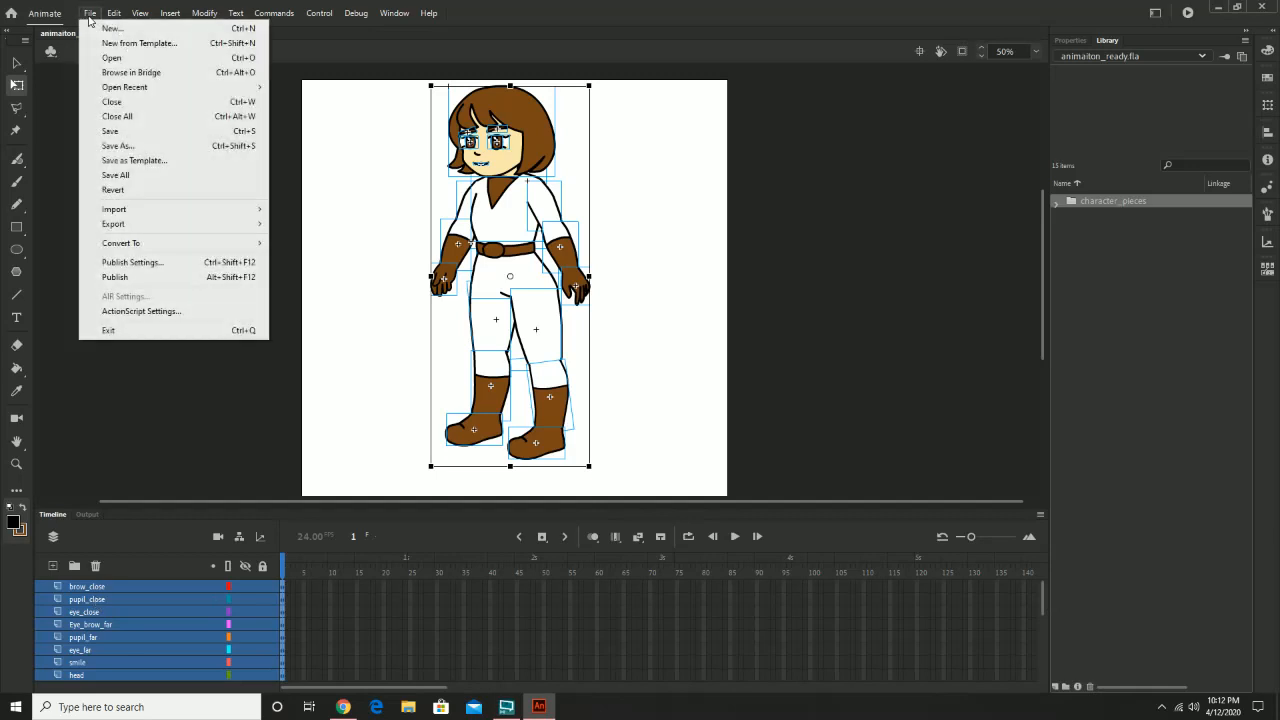
click(137, 131)
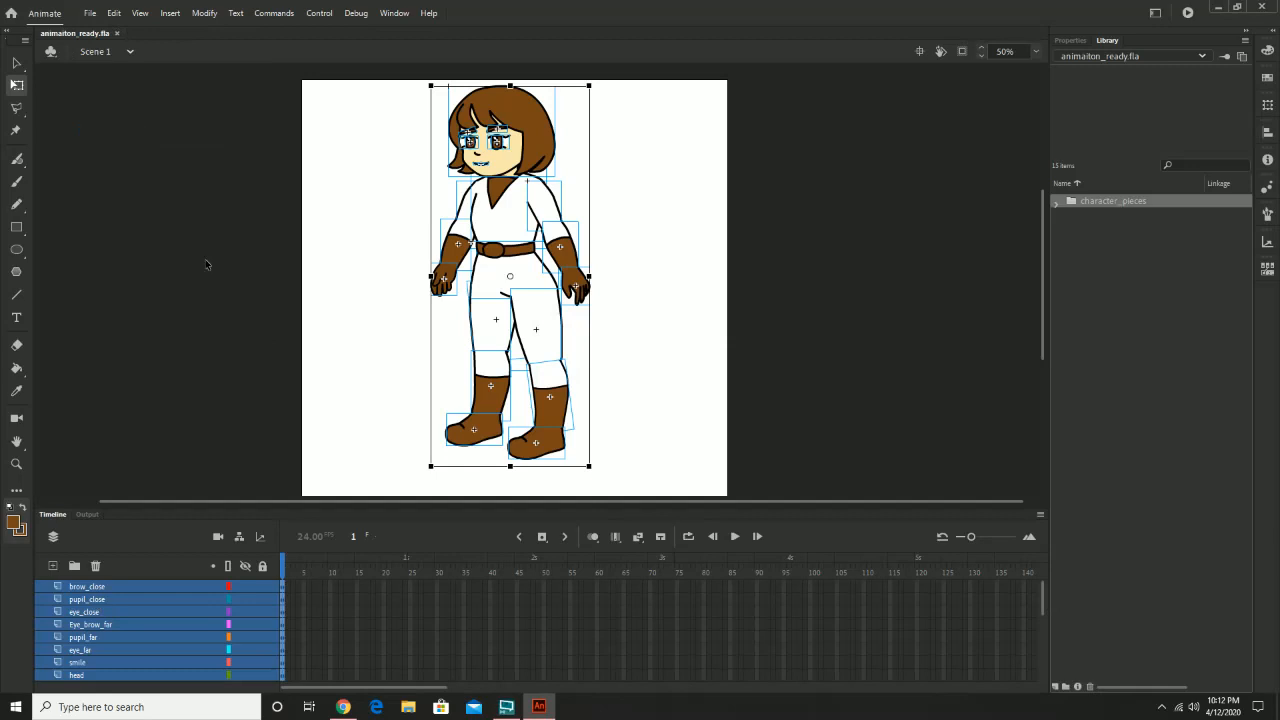
right_click(108, 592)
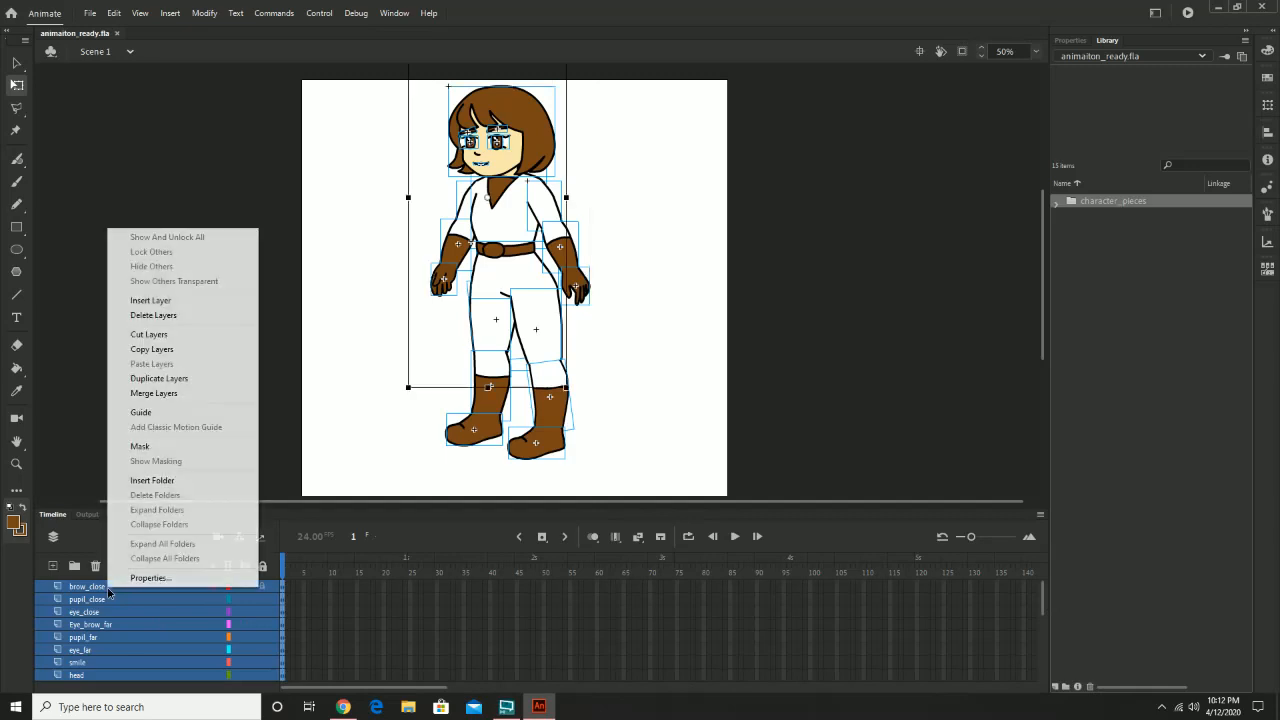
click(202, 334)
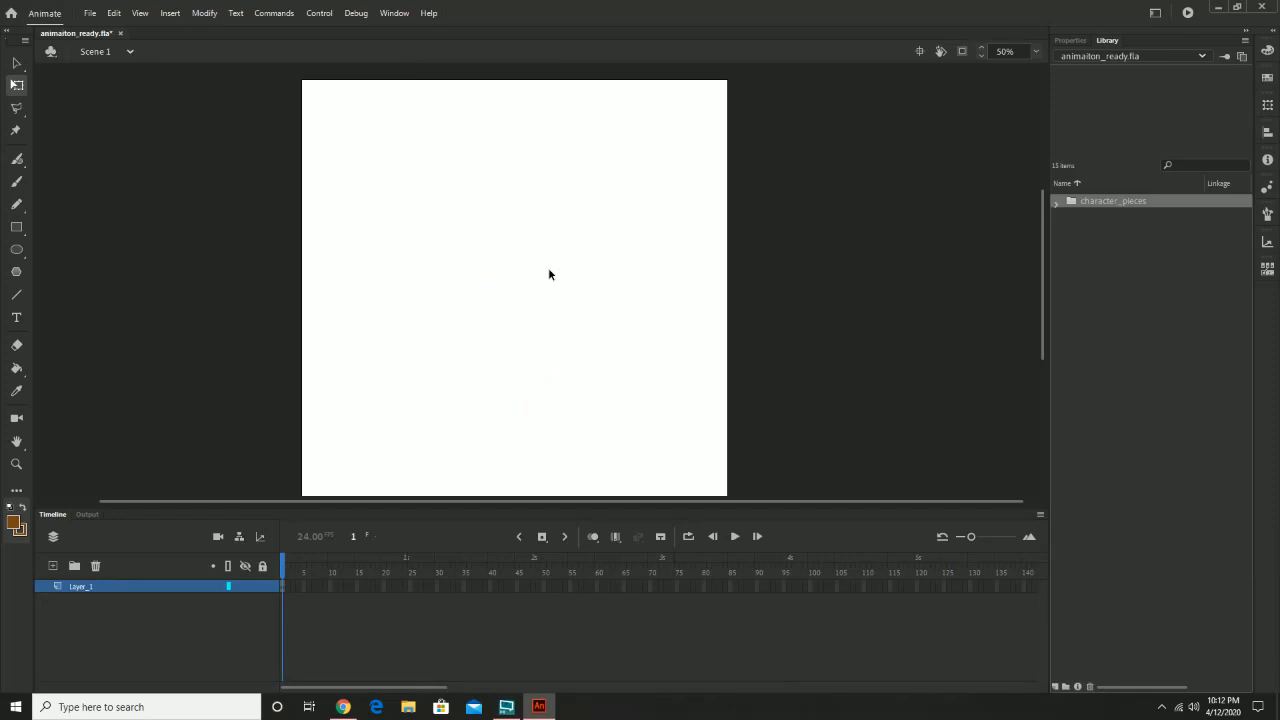
Step: Create a new Graphic symbol named main_character_prime in the library root
click(177, 15)
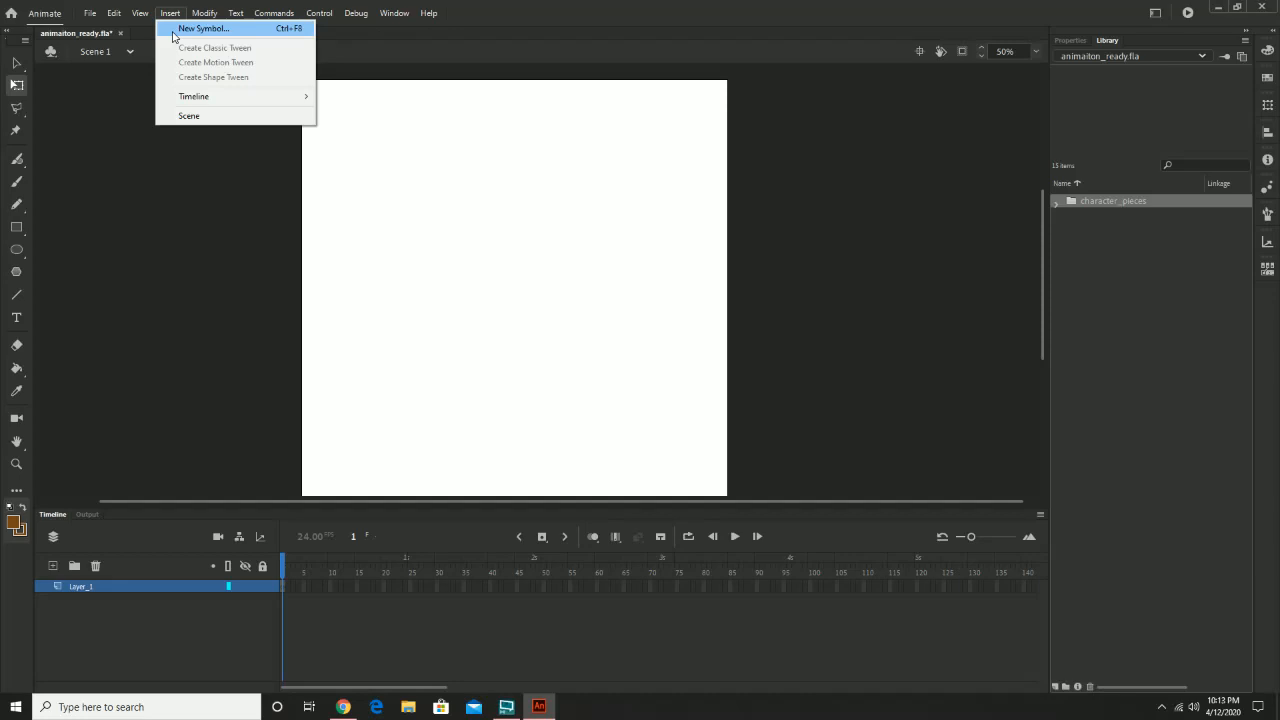
click(173, 30)
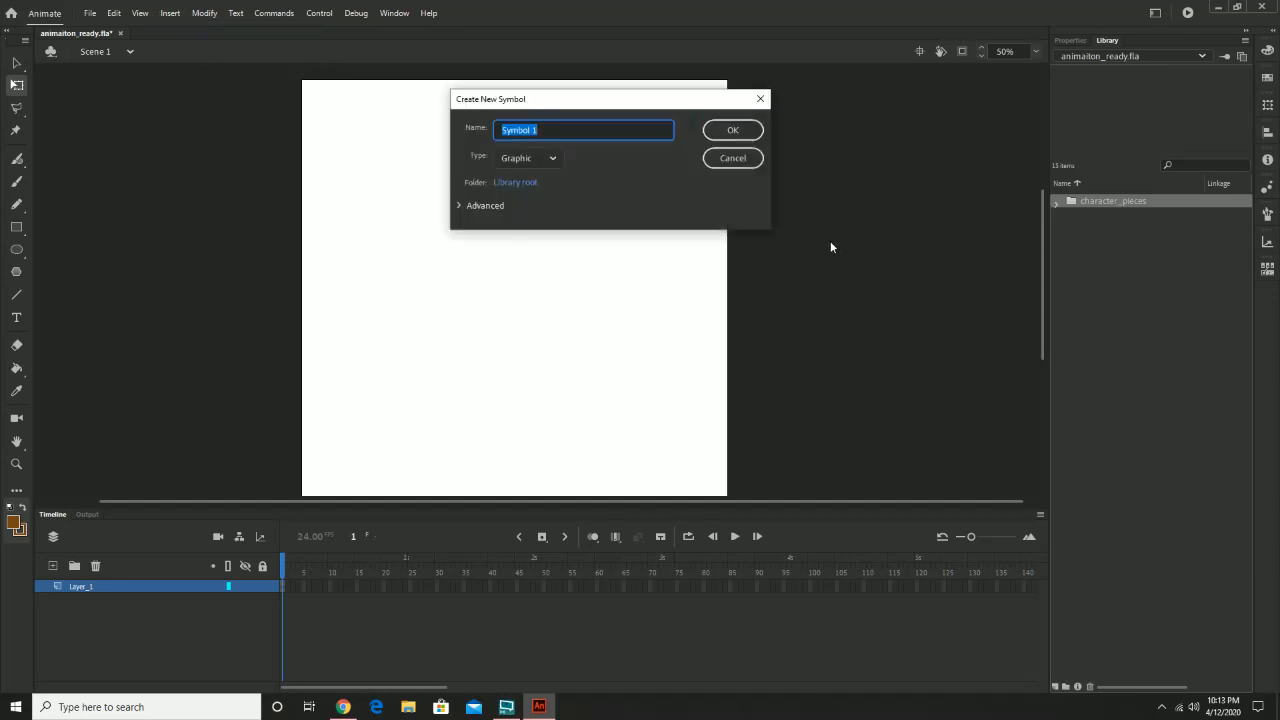
text(Main_character_pi)
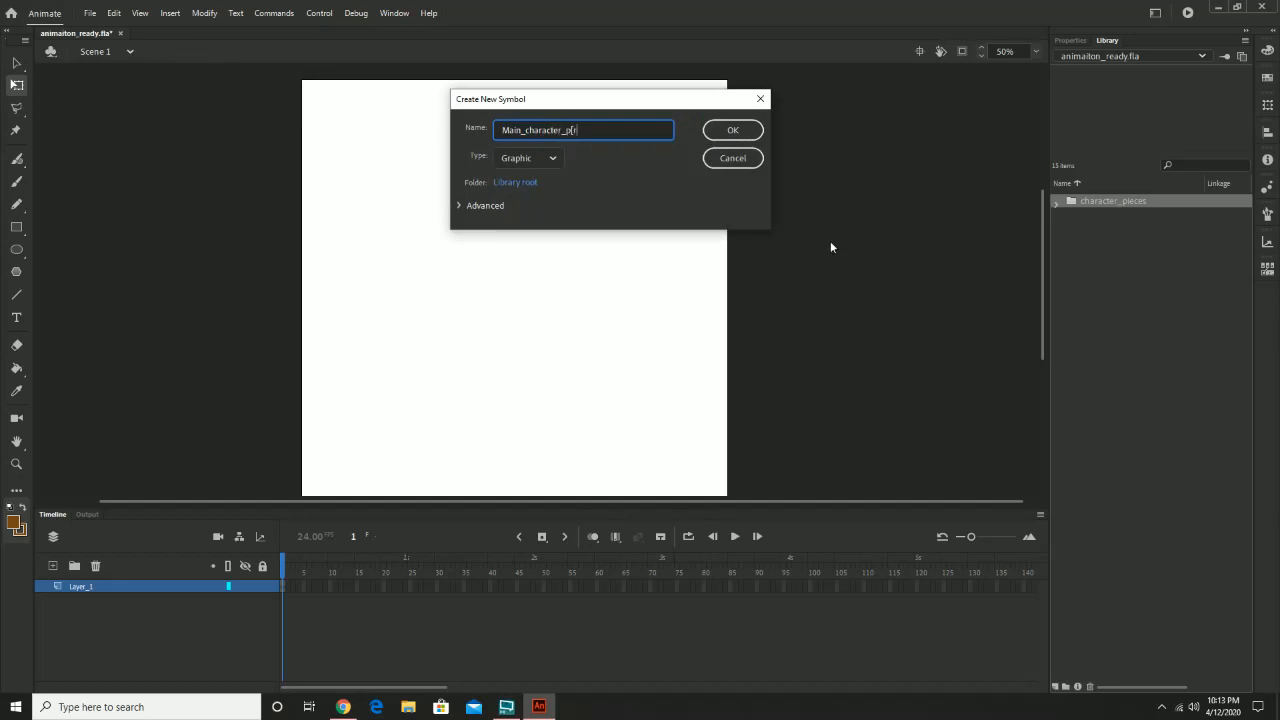
key(BackSpace)
text(rime)
key(Delete)
text(m)
click(736, 130)
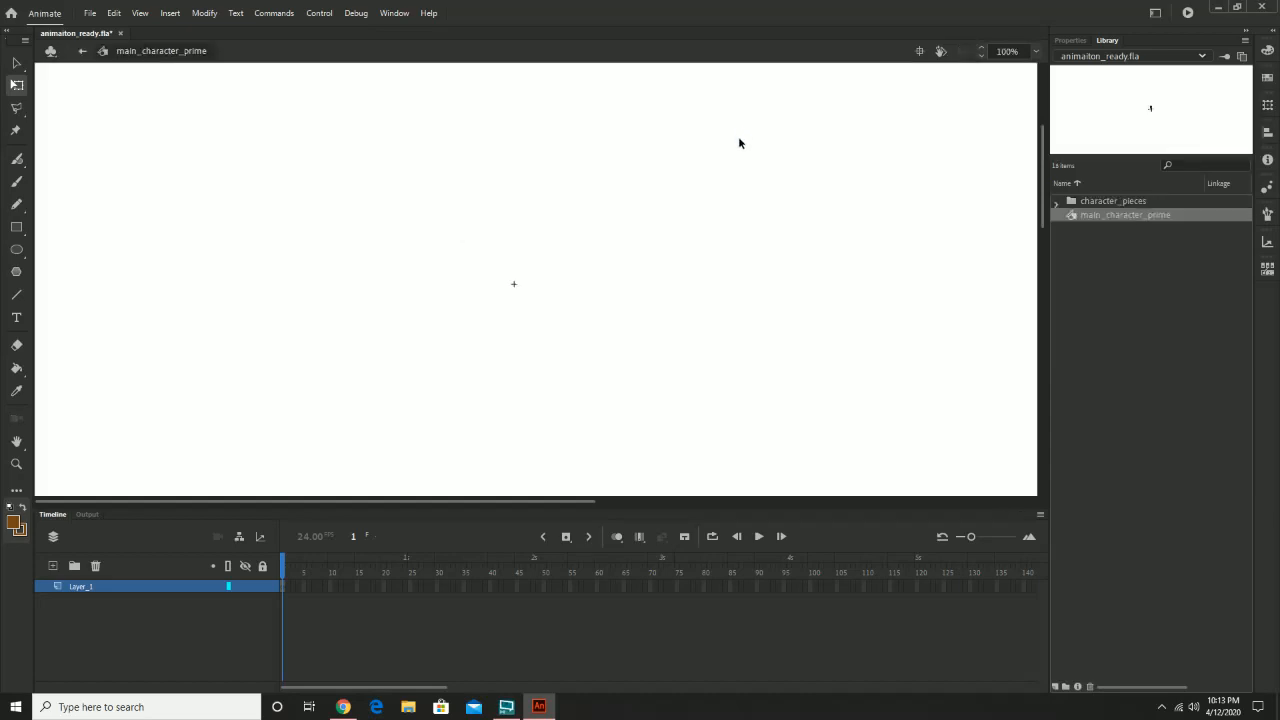
Step: Paste the cut layers into the main_character_prime symbol and move the rig so its lower body is centred on the registration point
right_click(90, 586)
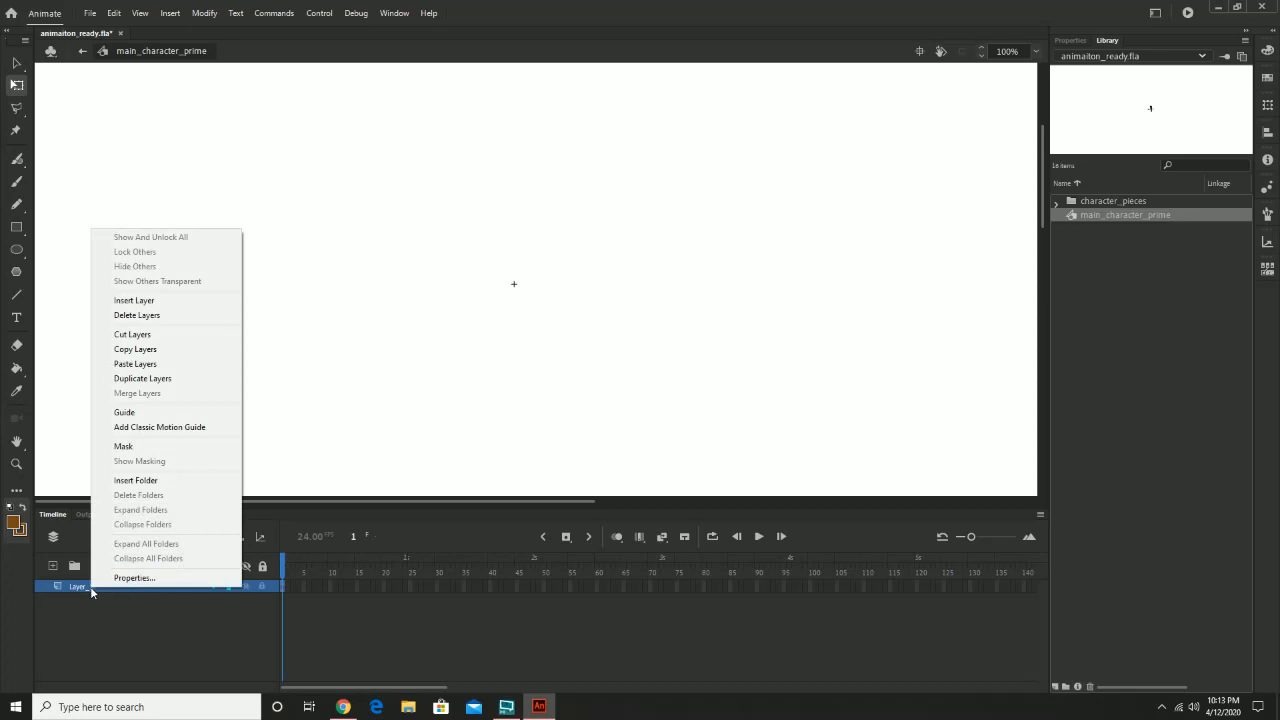
click(159, 366)
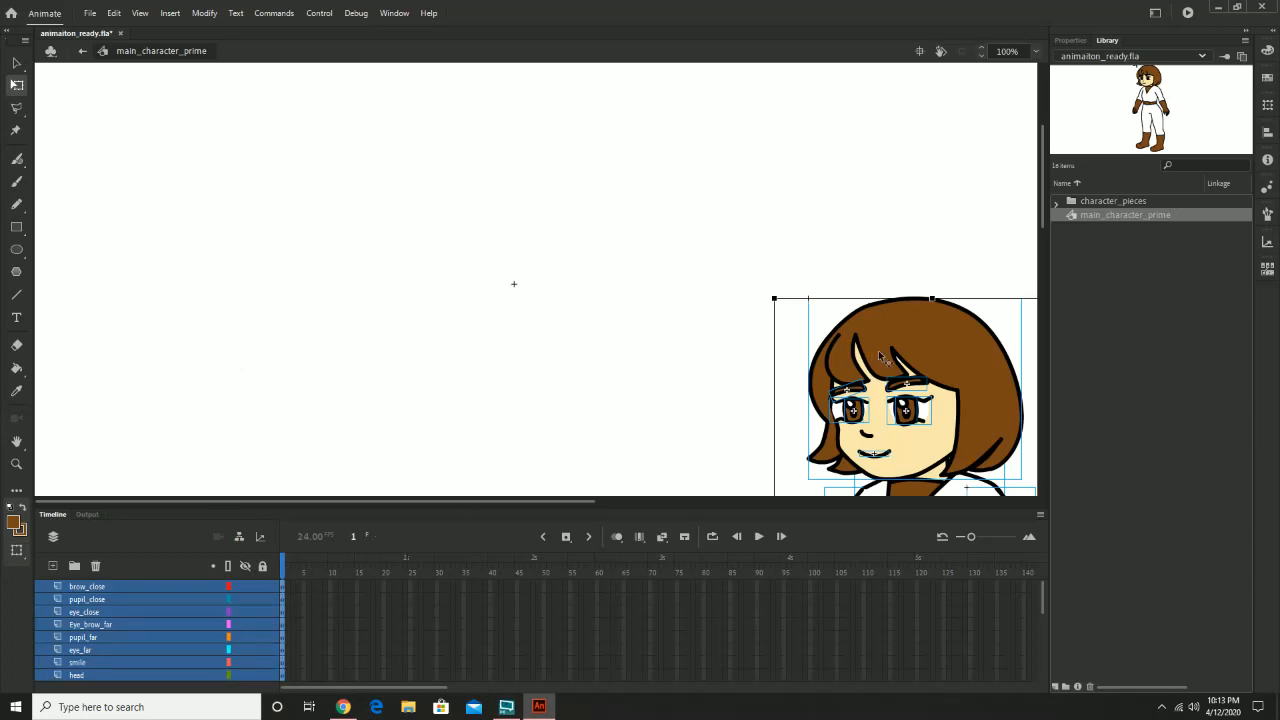
drag(639, 339, 400, 117)
drag(362, 345, 452, 292)
click(494, 368)
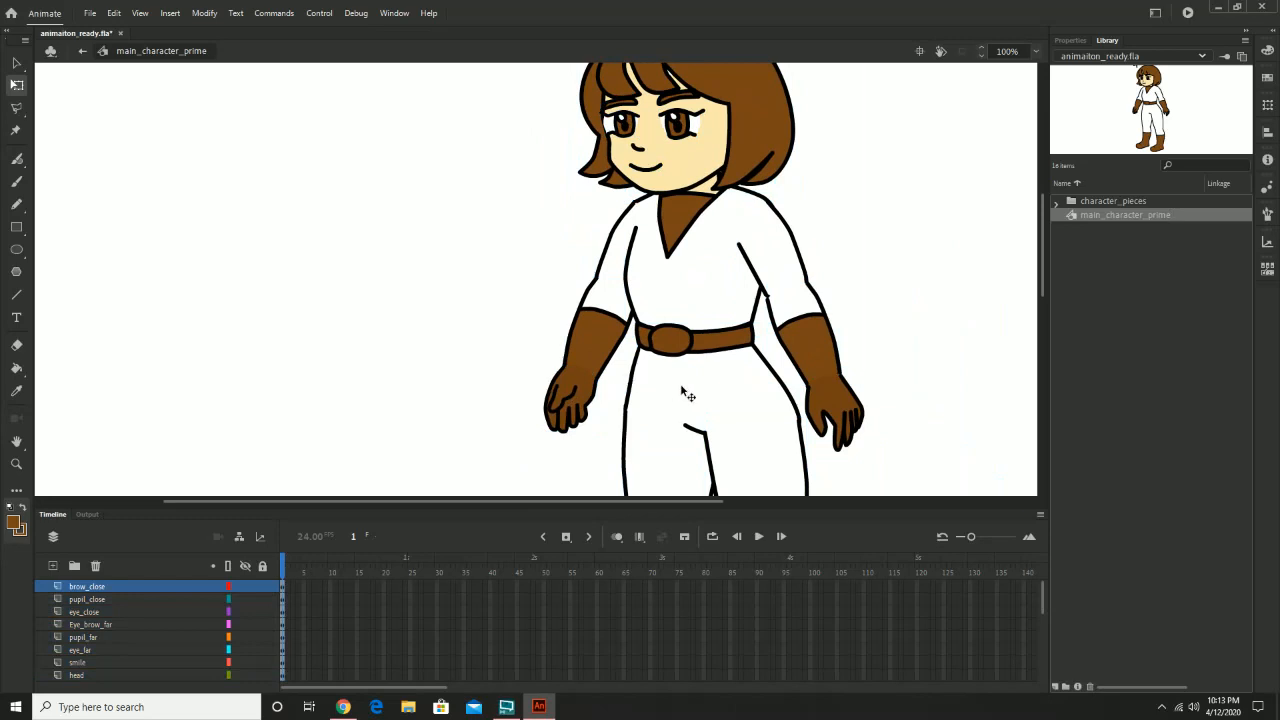
drag(681, 385, 443, 211)
drag(349, 179, 420, 389)
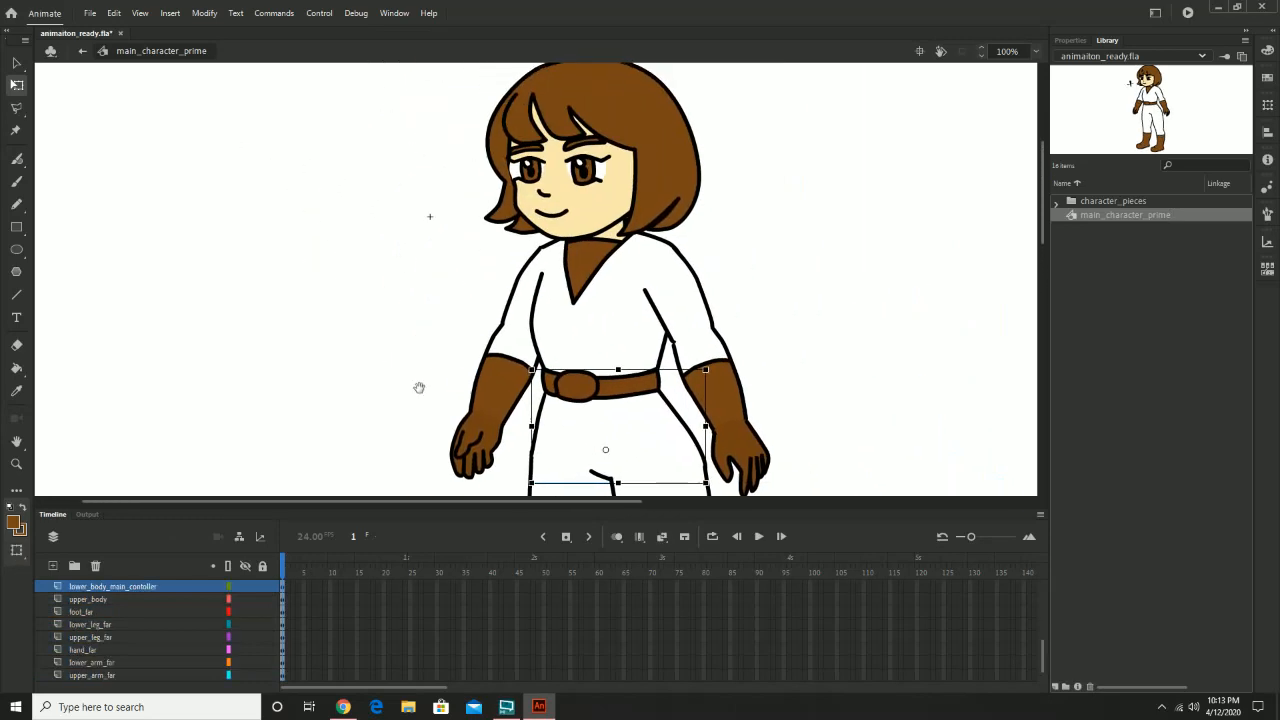
drag(570, 446, 390, 218)
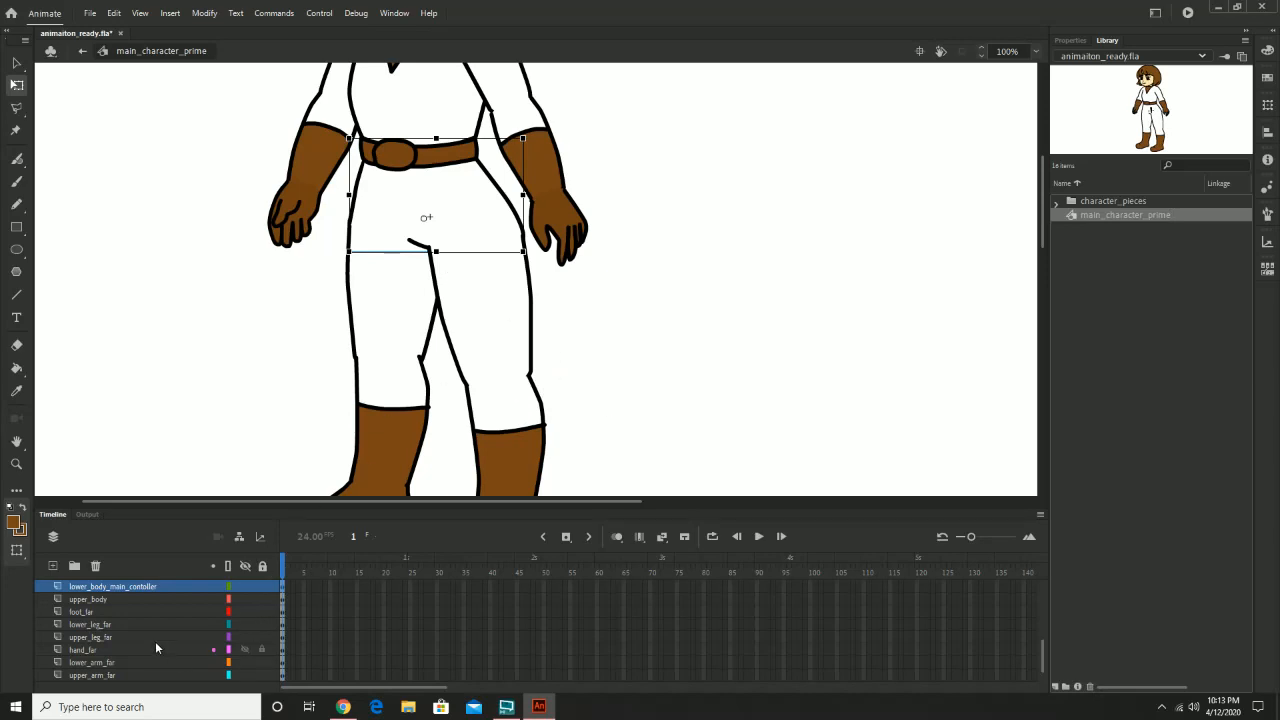
Step: Check the pasted layer list in main_character_prime, and leave the symbol to return to Scene 1
scroll(158, 642, down, 1)
scroll(164, 644, up, 5)
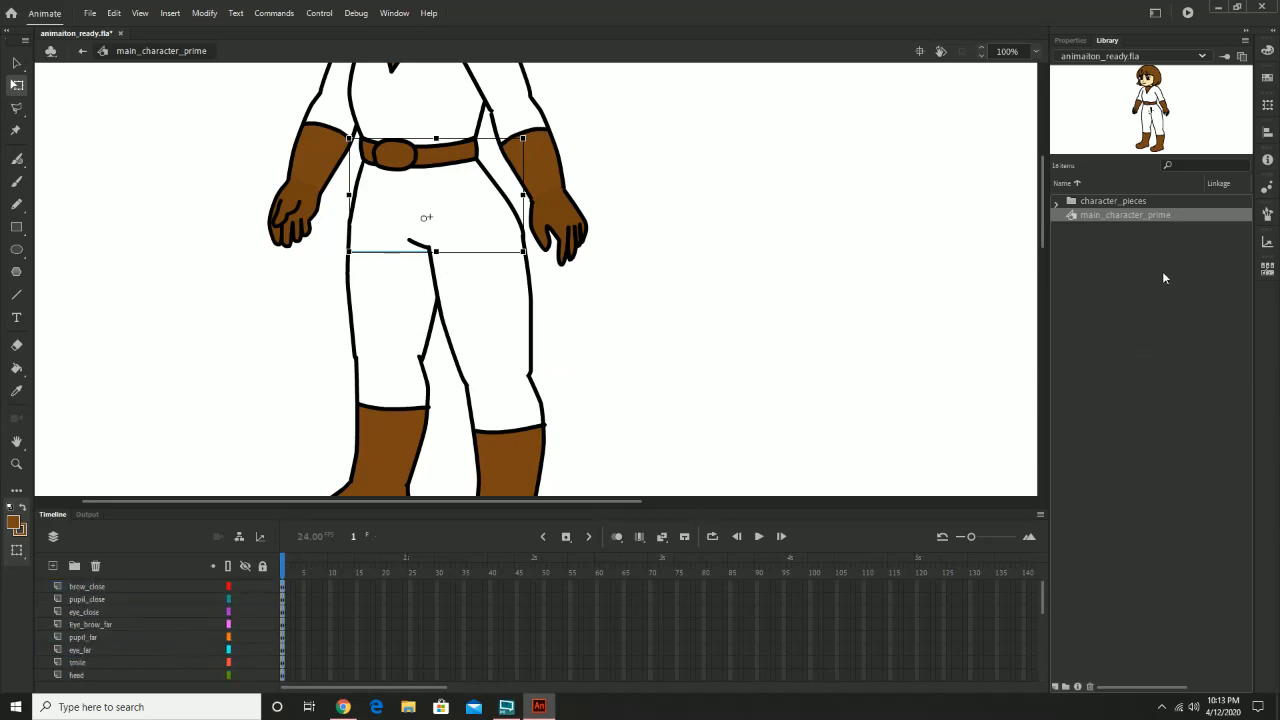
click(1177, 248)
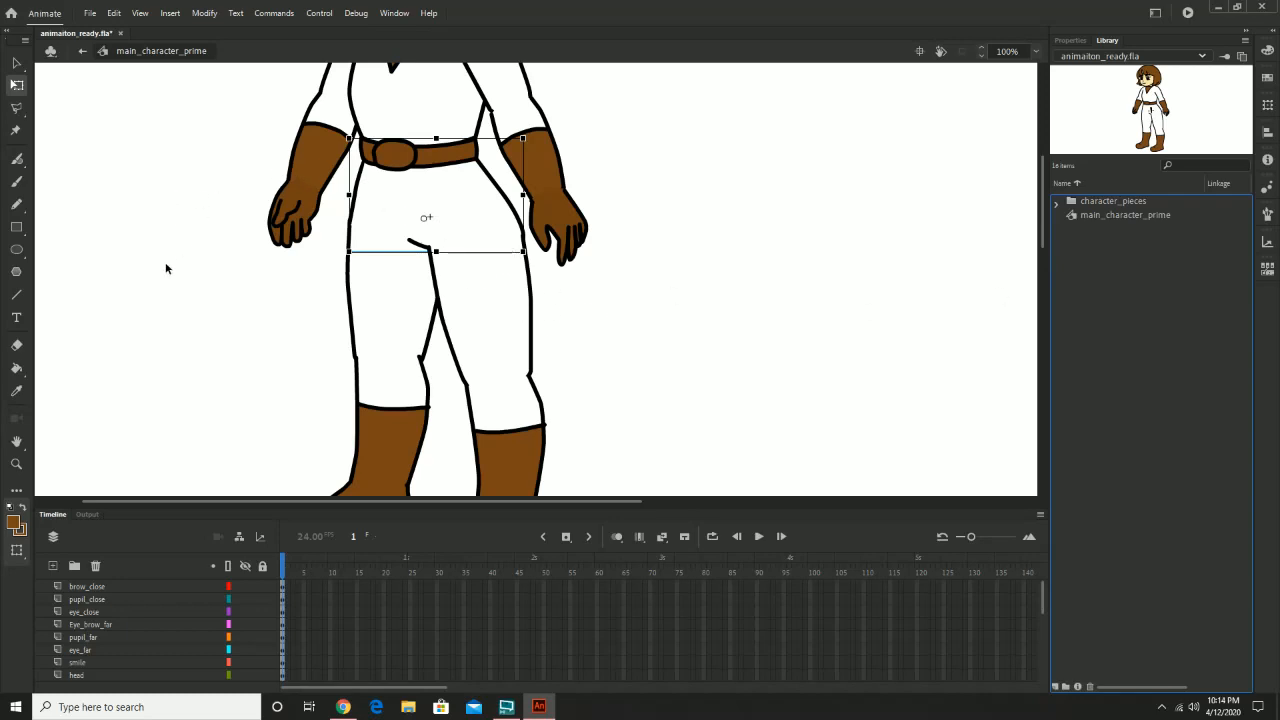
click(82, 53)
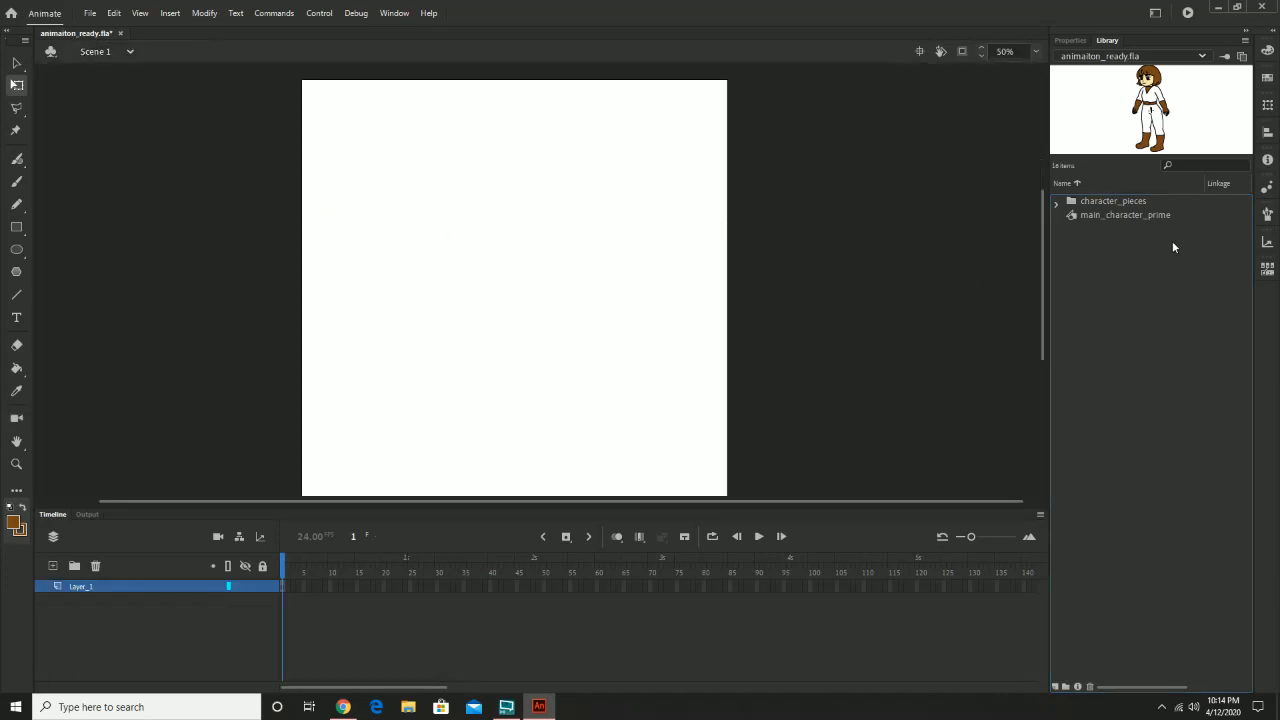
Step: Duplicate the main_character_prime symbol in the library as a Graphic symbol named test
click(1139, 215)
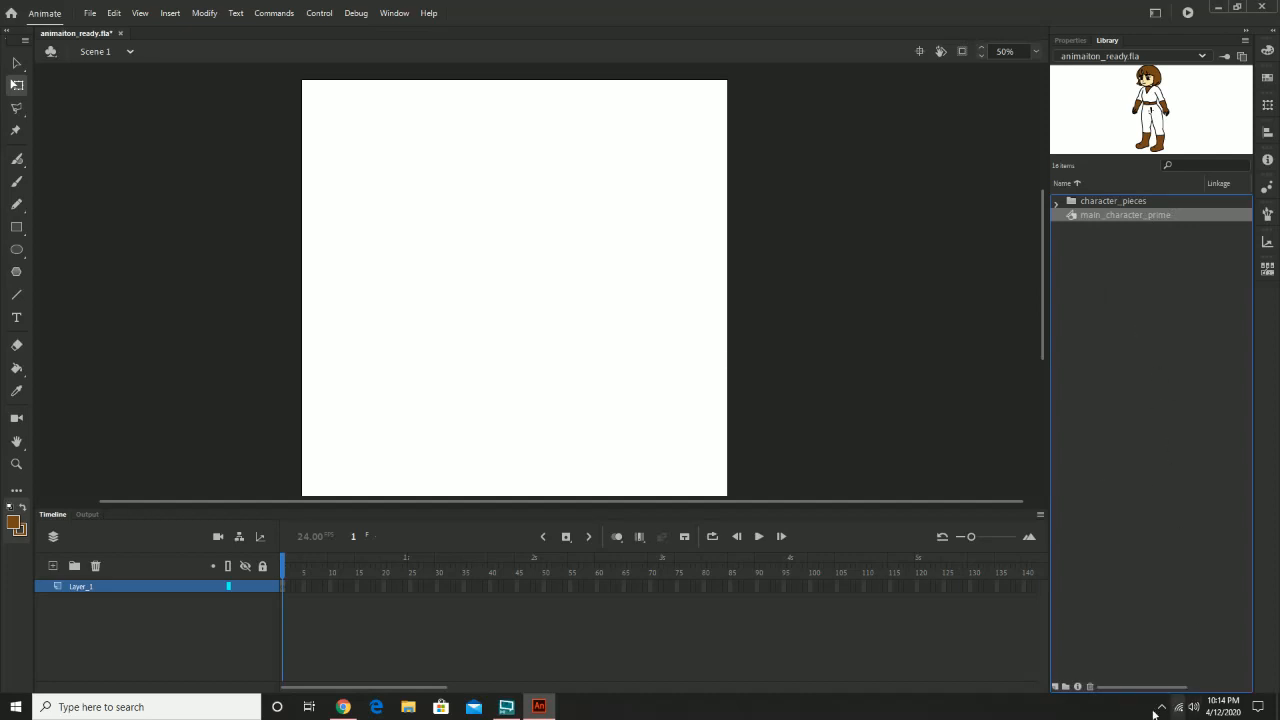
right_click(1119, 220)
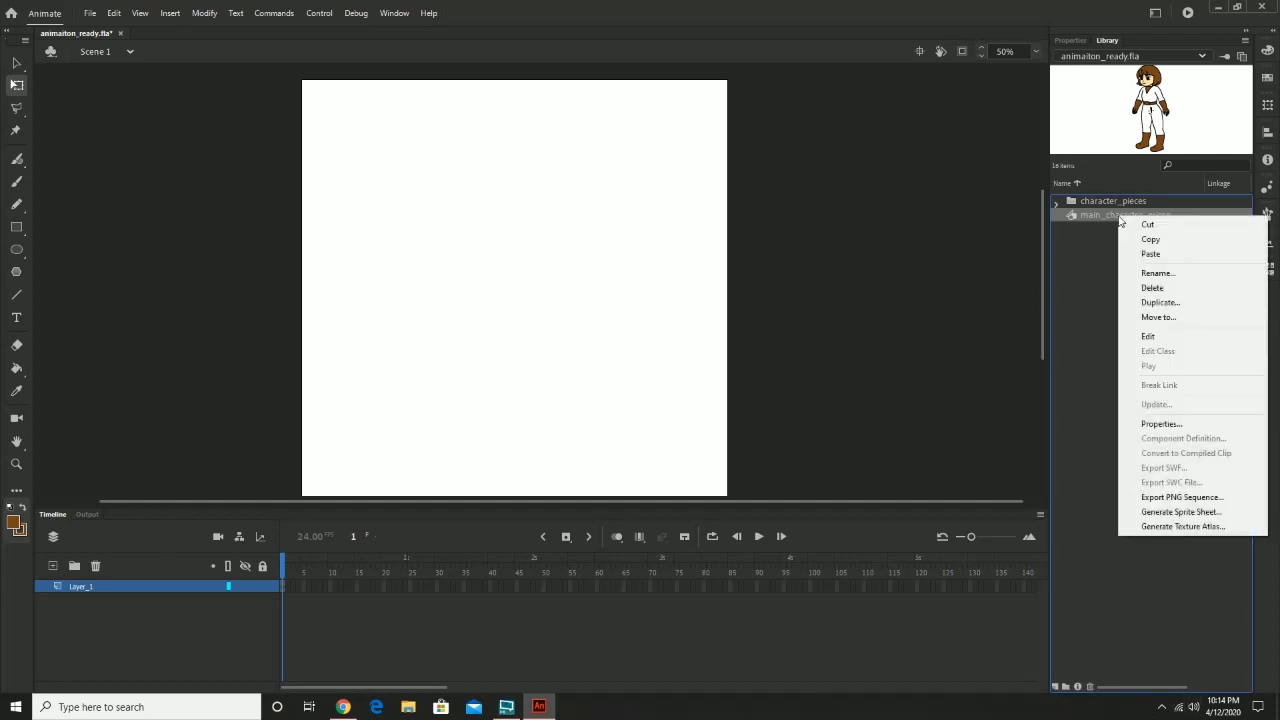
click(1086, 234)
click(1101, 218)
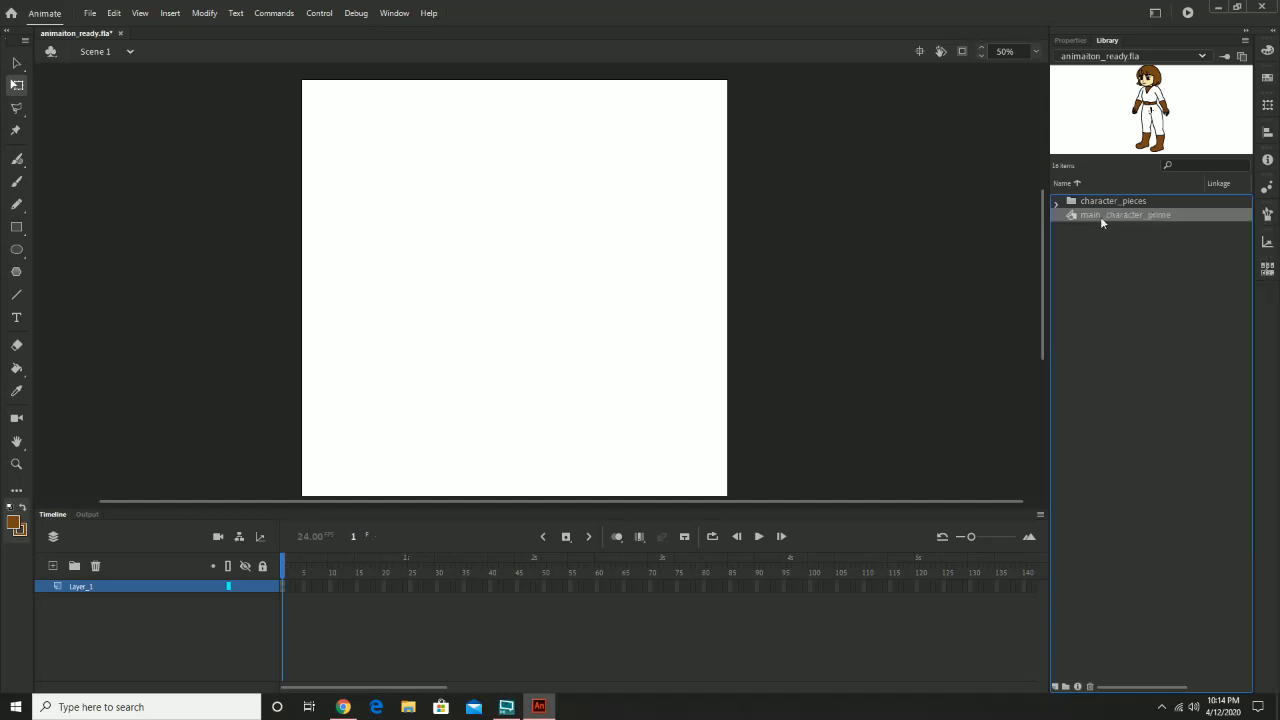
right_click(1100, 216)
click(1167, 305)
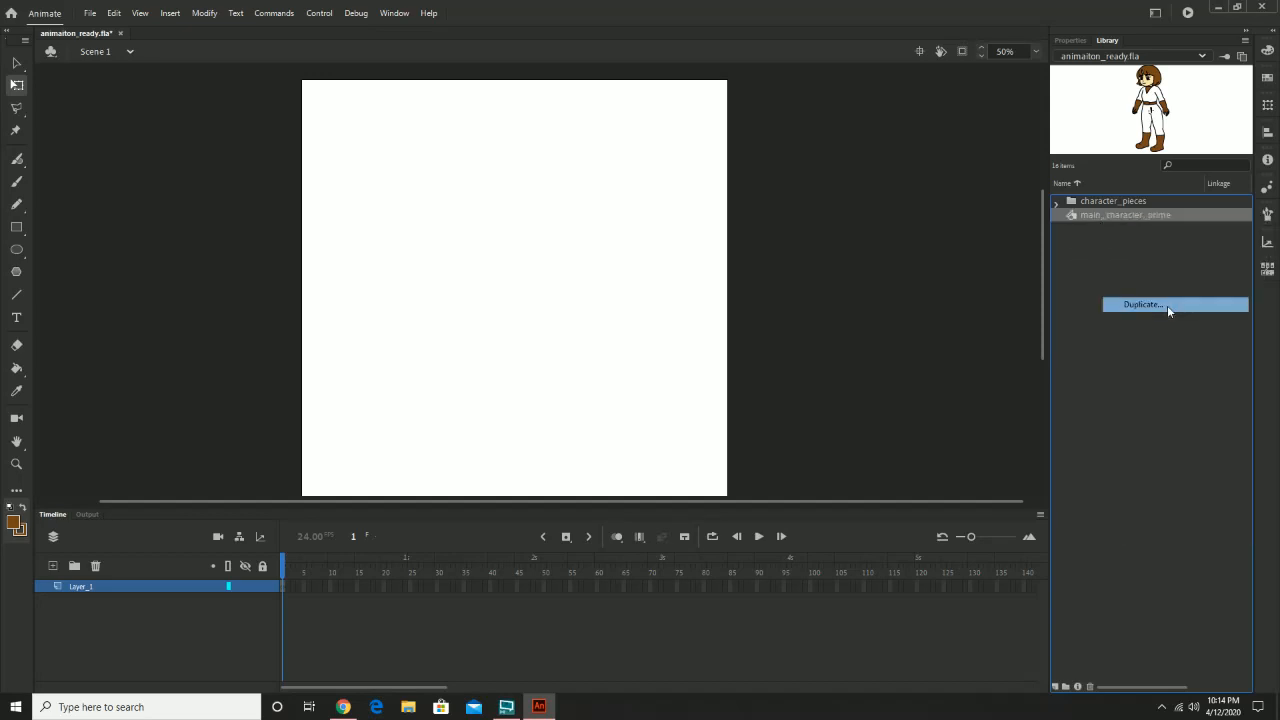
click(628, 129)
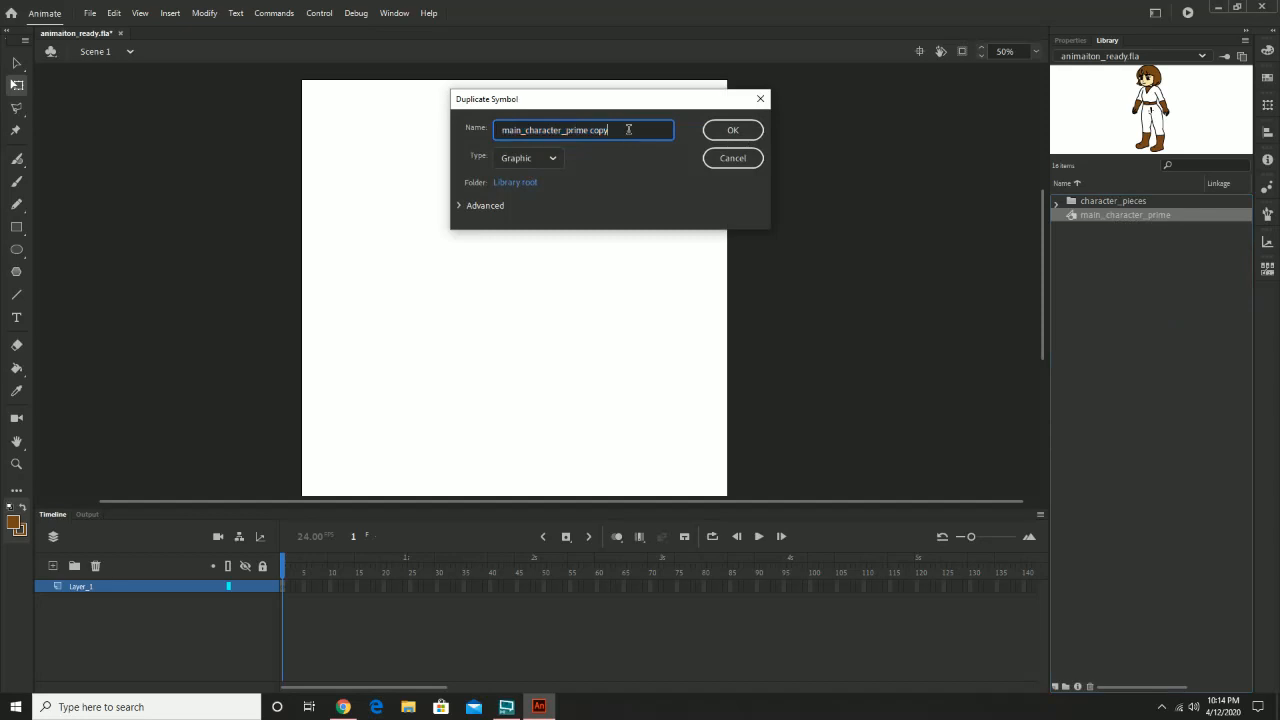
key(BackSpace)
key(BackSpace)
key(BackSpace)
key(BackSpace)
key(BackSpace)
key(BackSpace)
key(BackSpace)
key(BackSpace)
key(BackSpace)
key(BackSpace)
key(BackSpace)
key(BackSpace)
key(BackSpace)
key(BackSpace)
key(BackSpace)
key(BackSpace)
key(BackSpace)
key(BackSpace)
key(BackSpace)
key(BackSpace)
text(test)
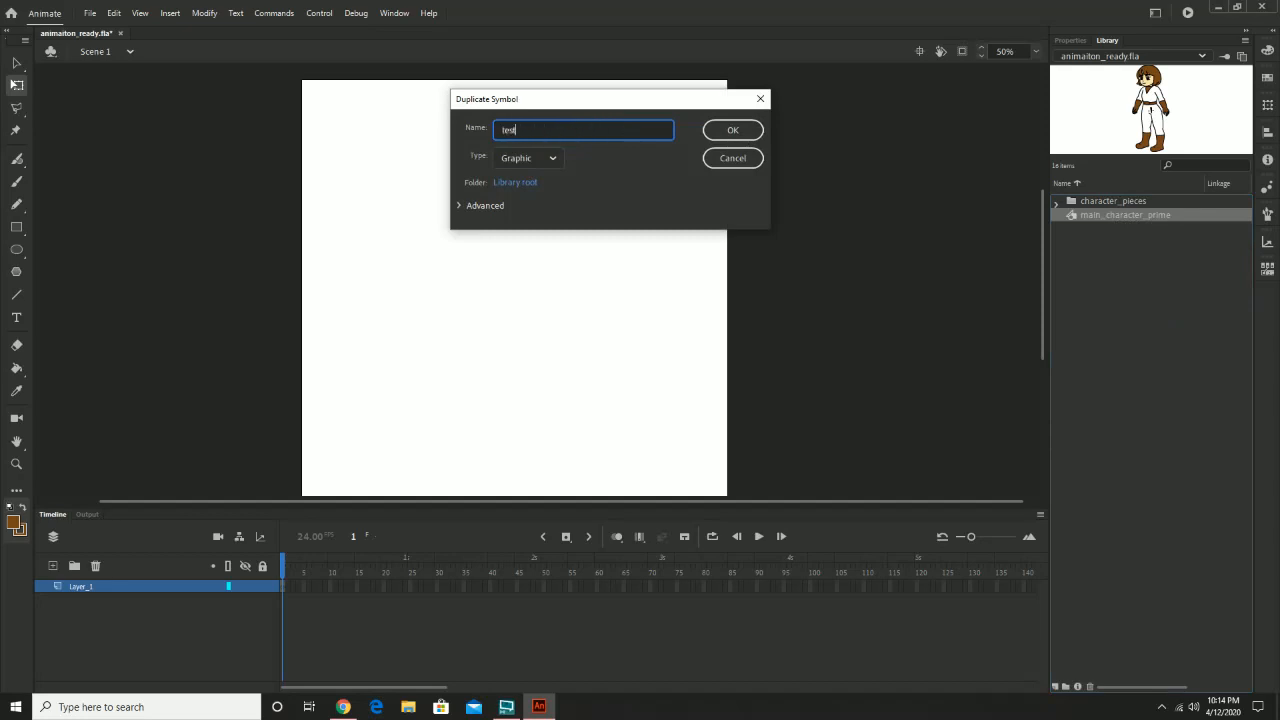
click(731, 131)
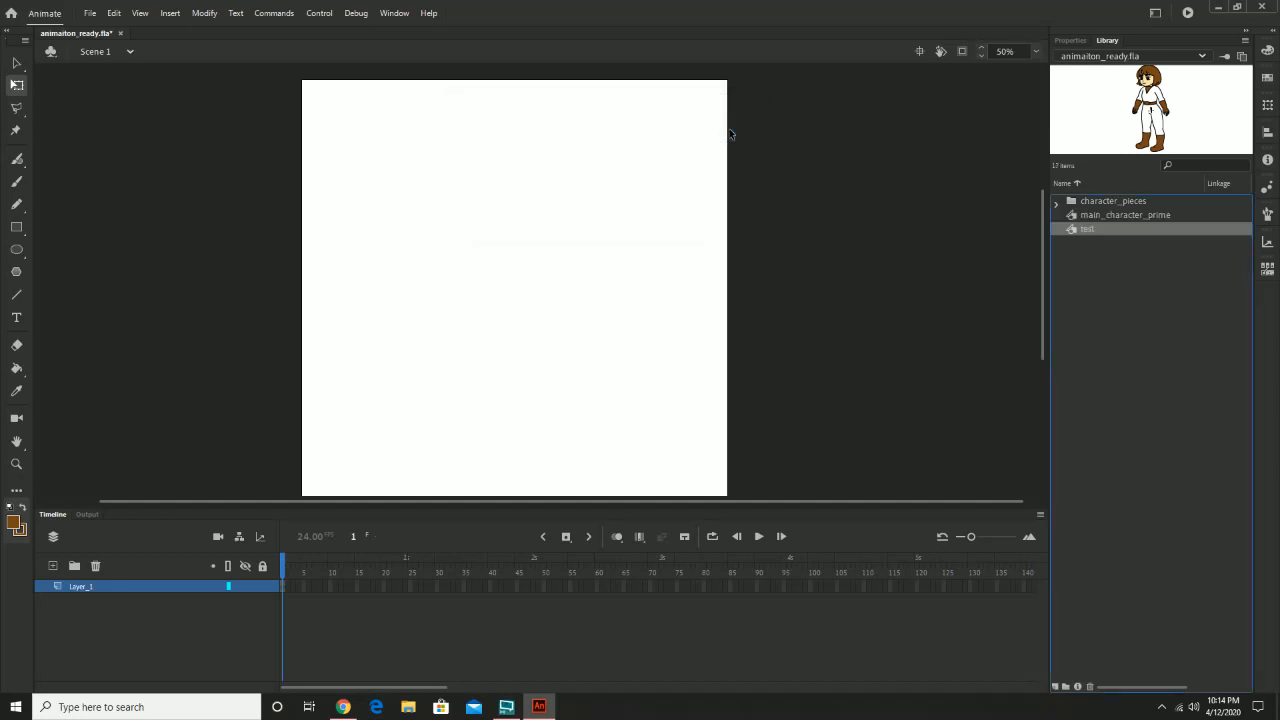
Step: Place an instance of the test symbol on the Scene 1 stage, roughly in the middle
drag(1088, 227, 483, 280)
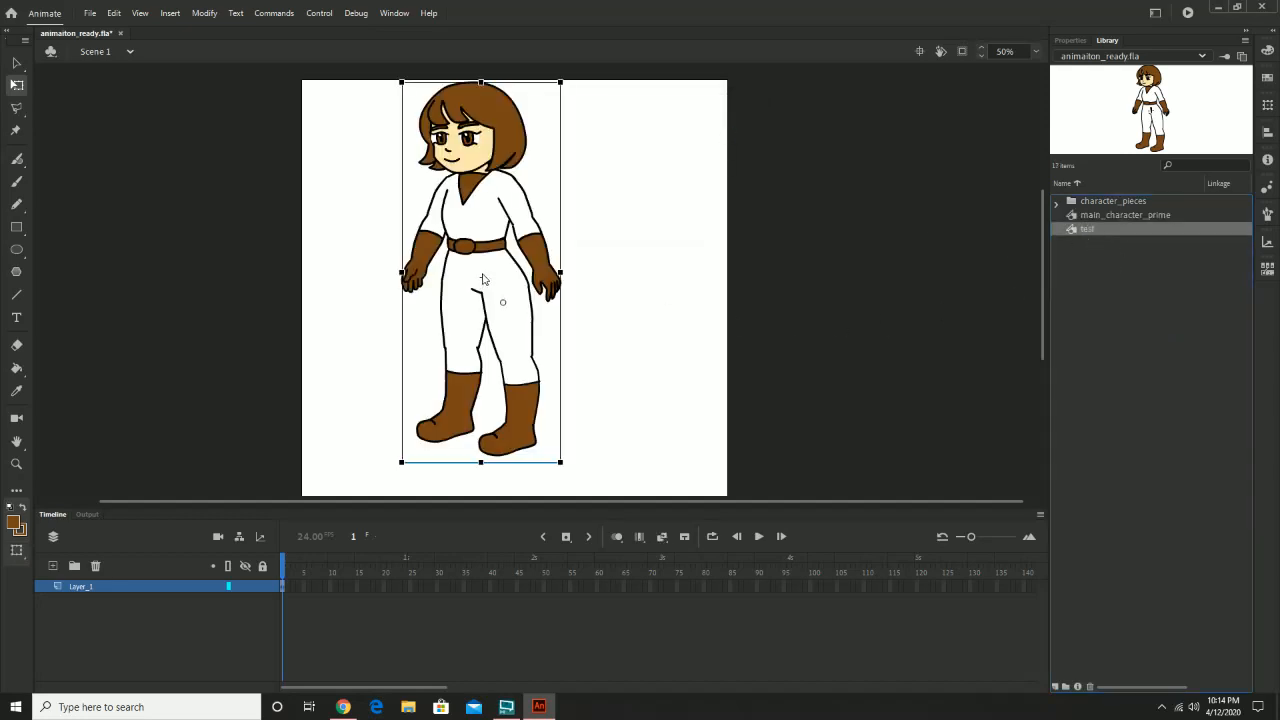
drag(484, 197, 513, 215)
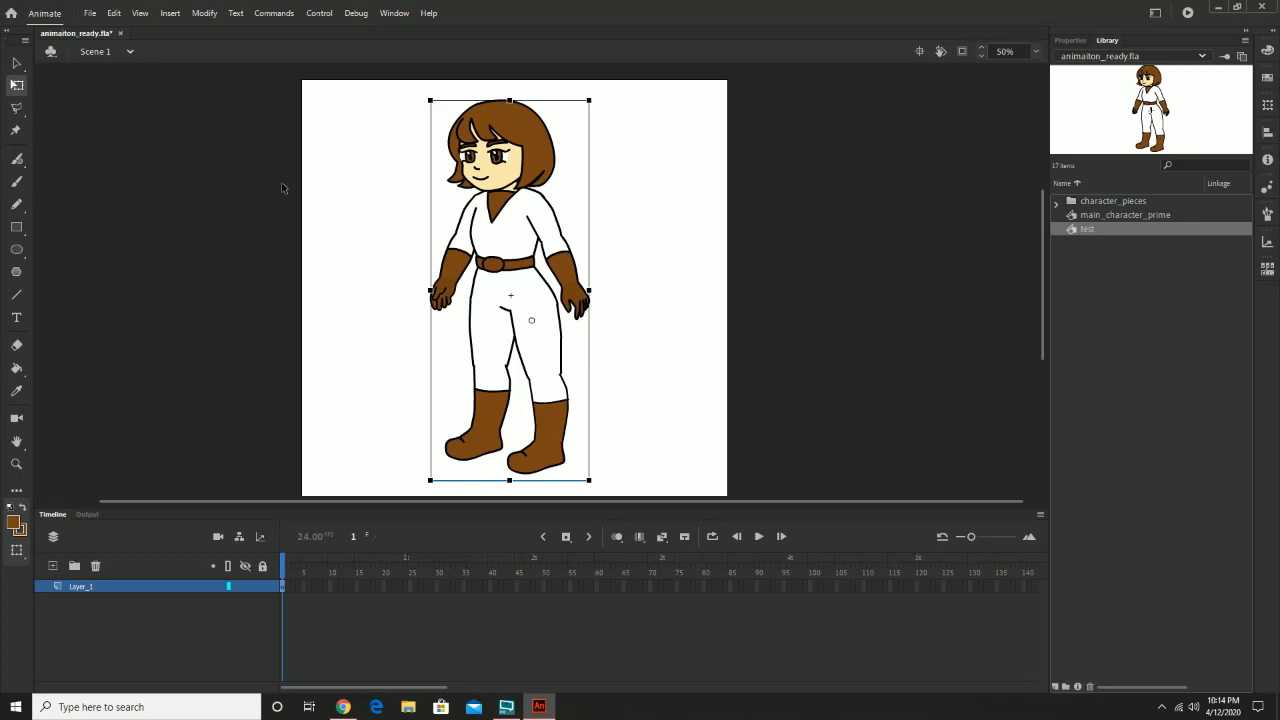
Step: Flip the test character horizontally and move it toward the left side of the canvas
click(198, 14)
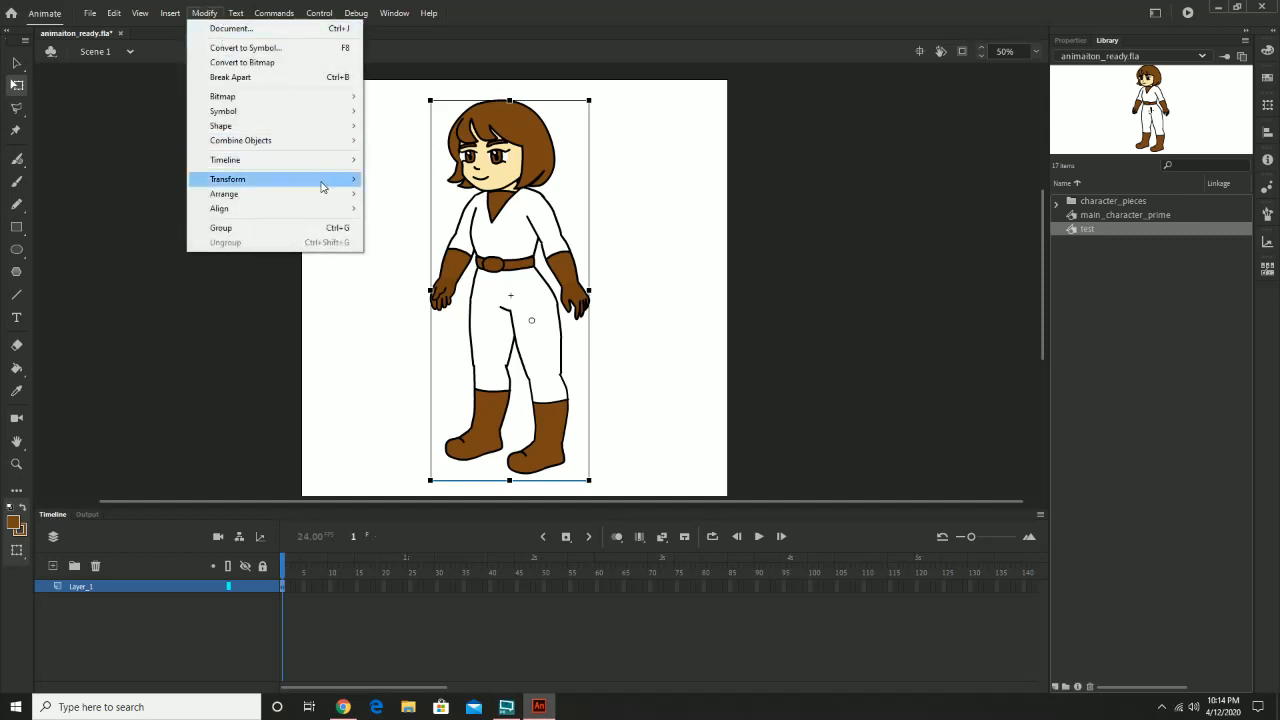
mouse_move(321, 178)
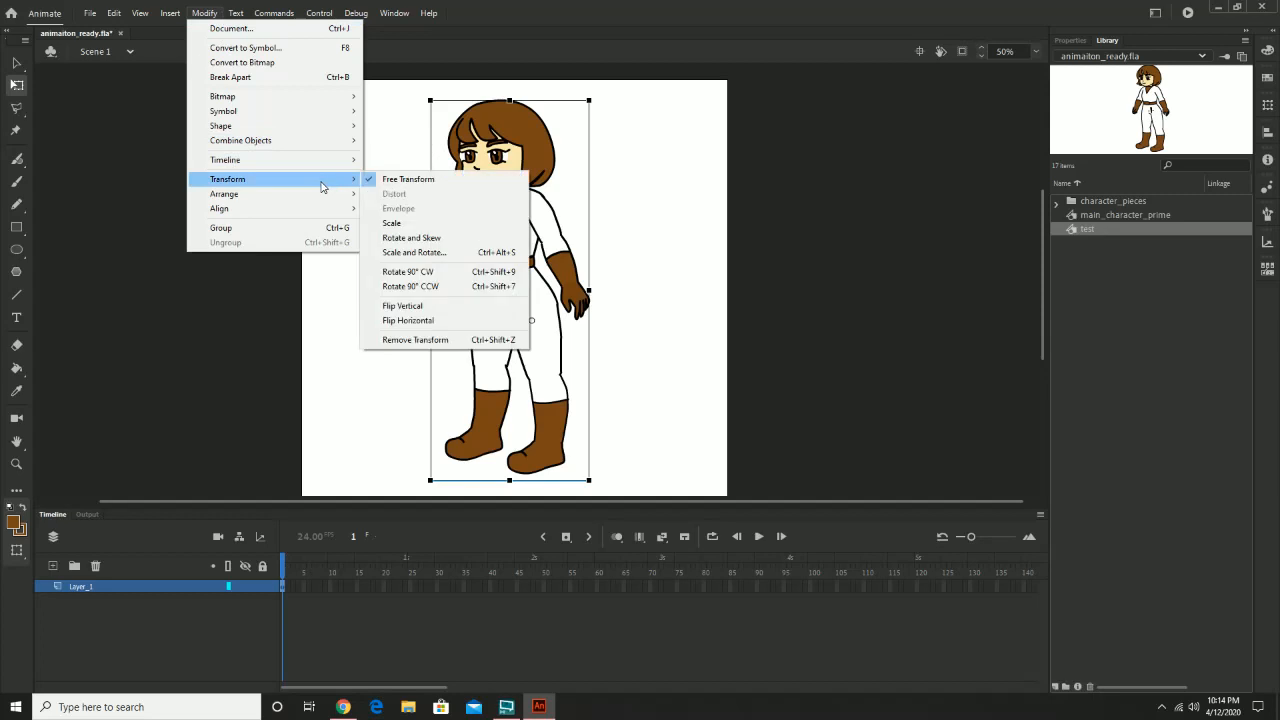
click(476, 328)
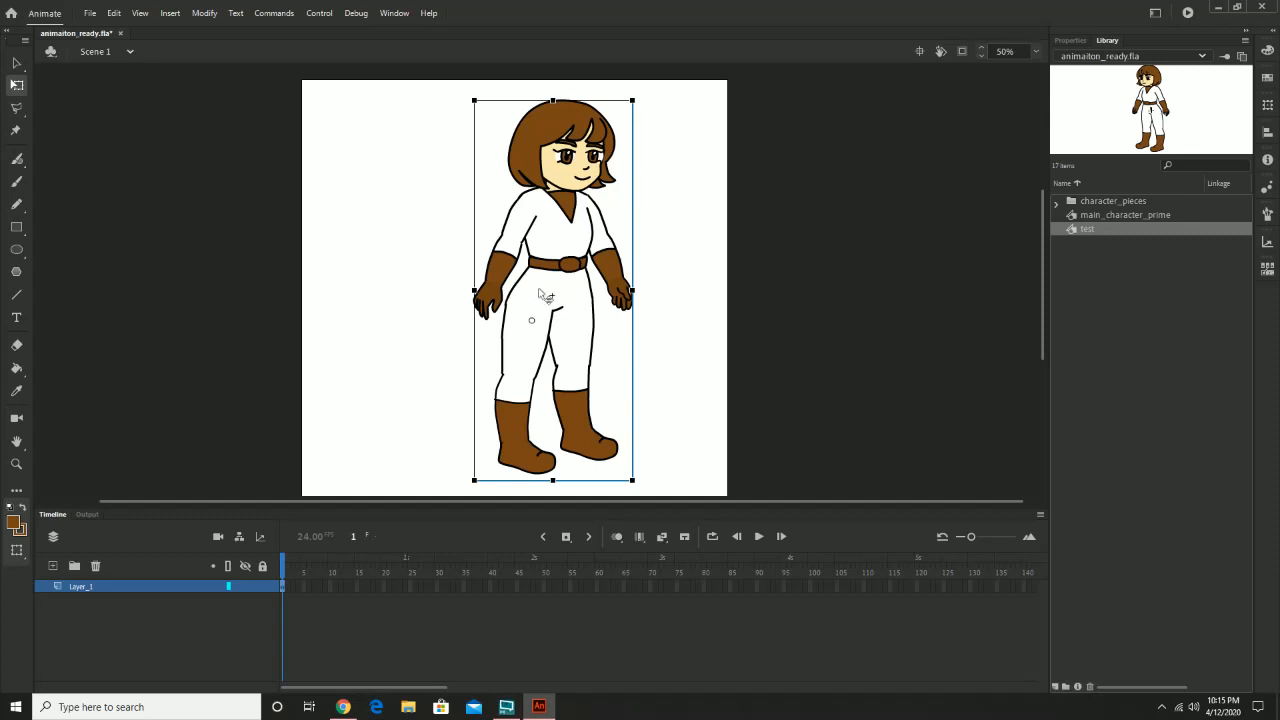
drag(540, 294, 460, 296)
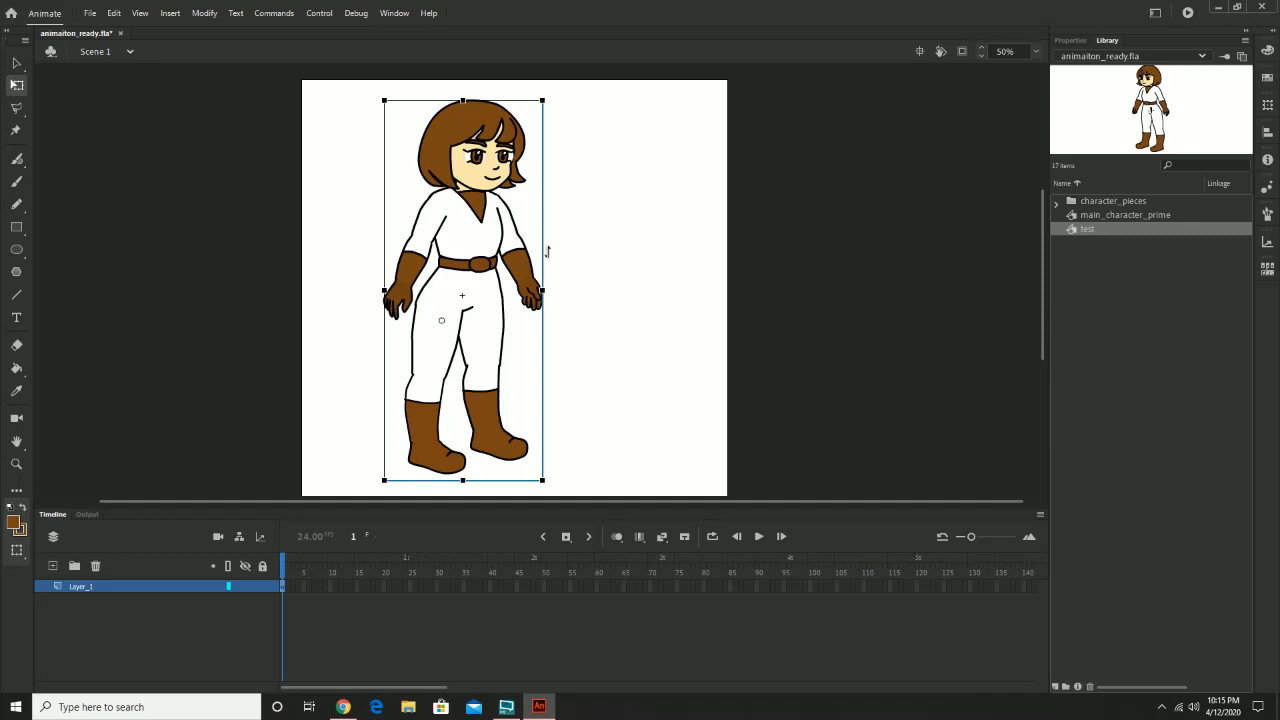
click(597, 315)
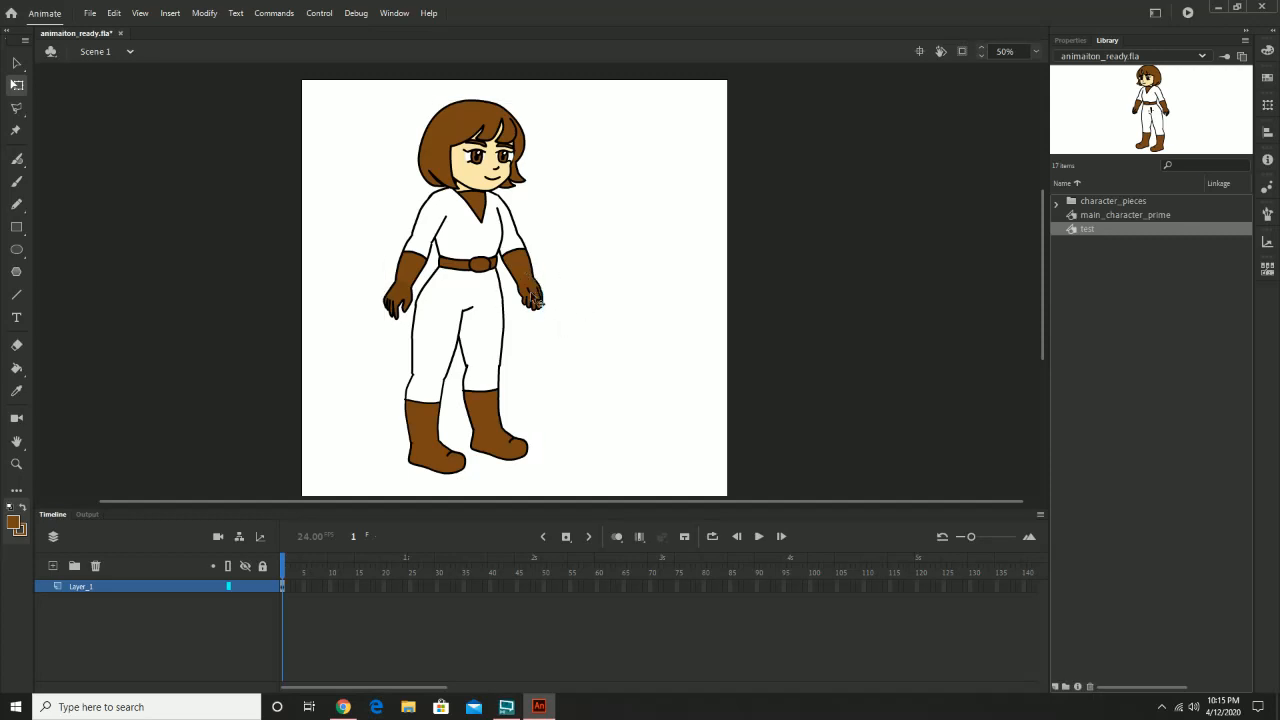
Step: Open the test symbol for editing in place and extend its brow_close layer to frame 48
click(466, 298)
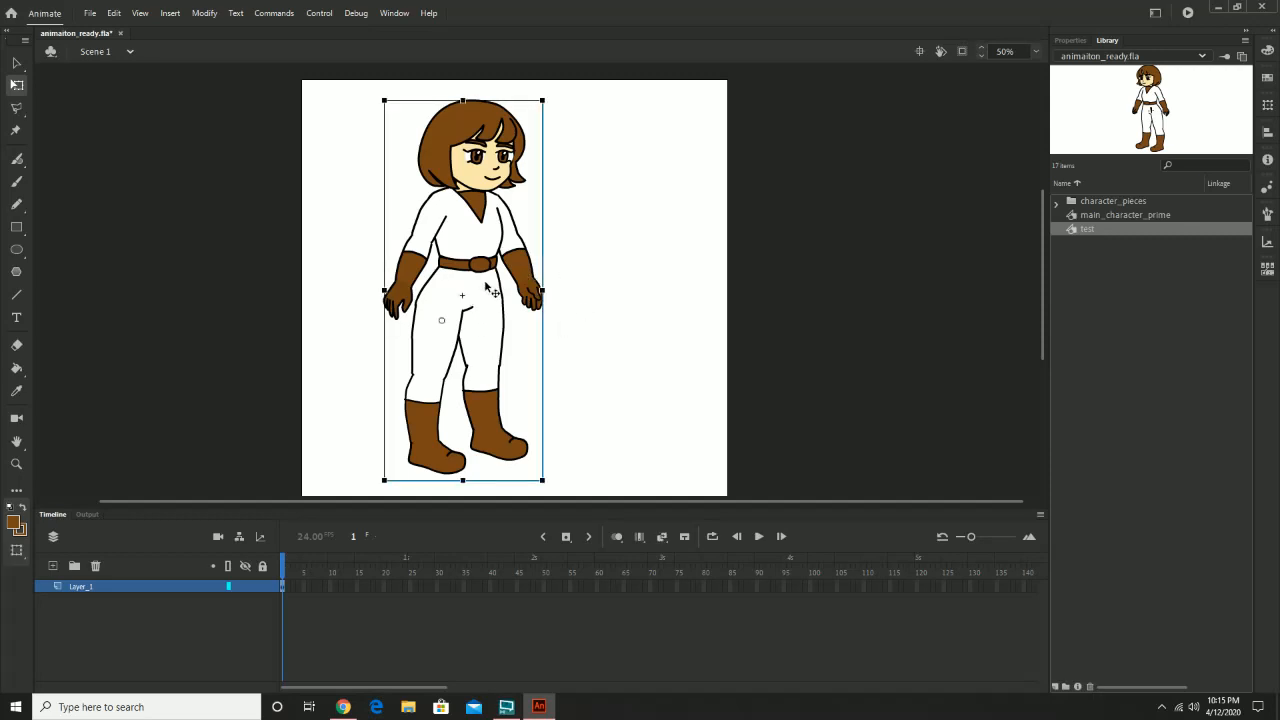
double_click(485, 293)
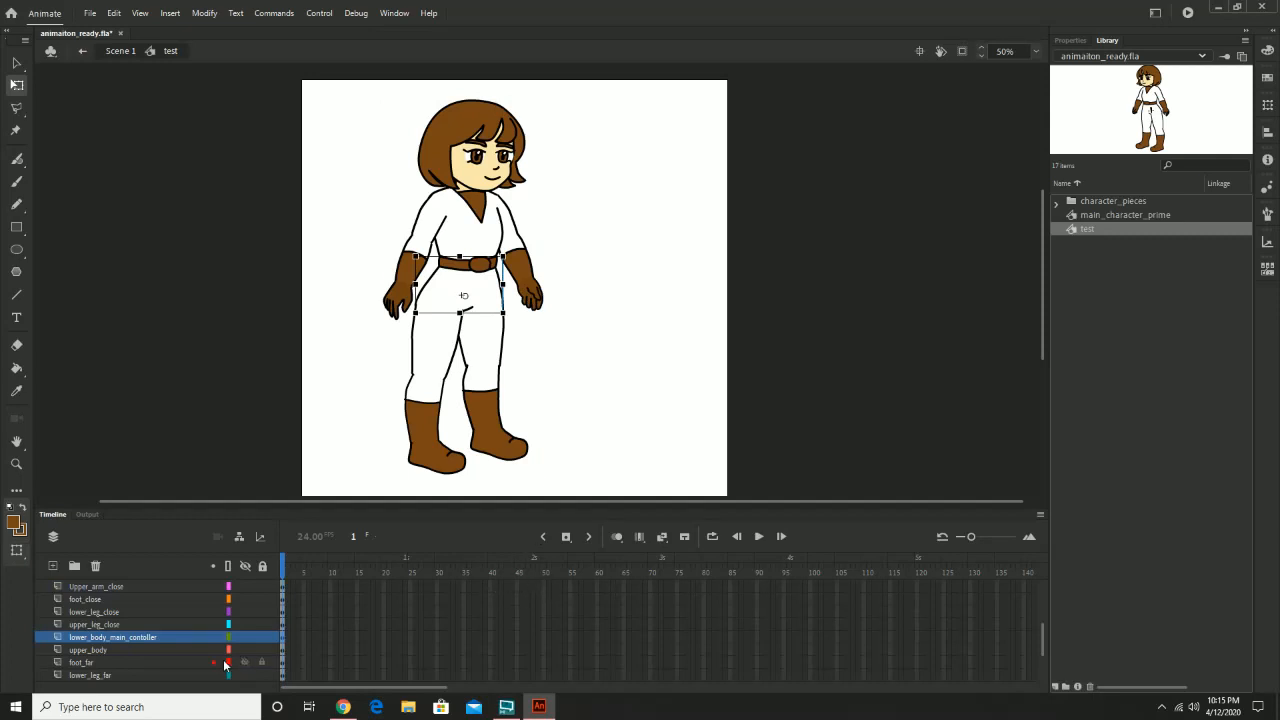
scroll(153, 637, up, 5)
click(100, 586)
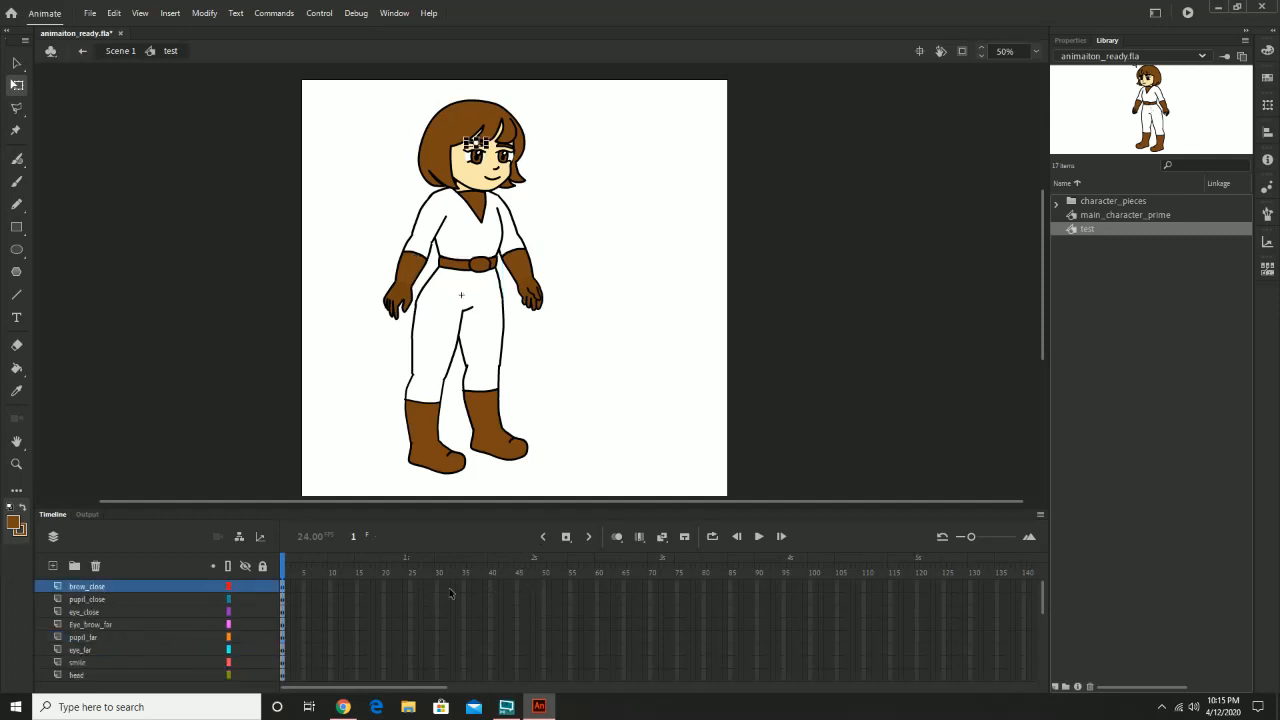
click(533, 588)
right_click(535, 592)
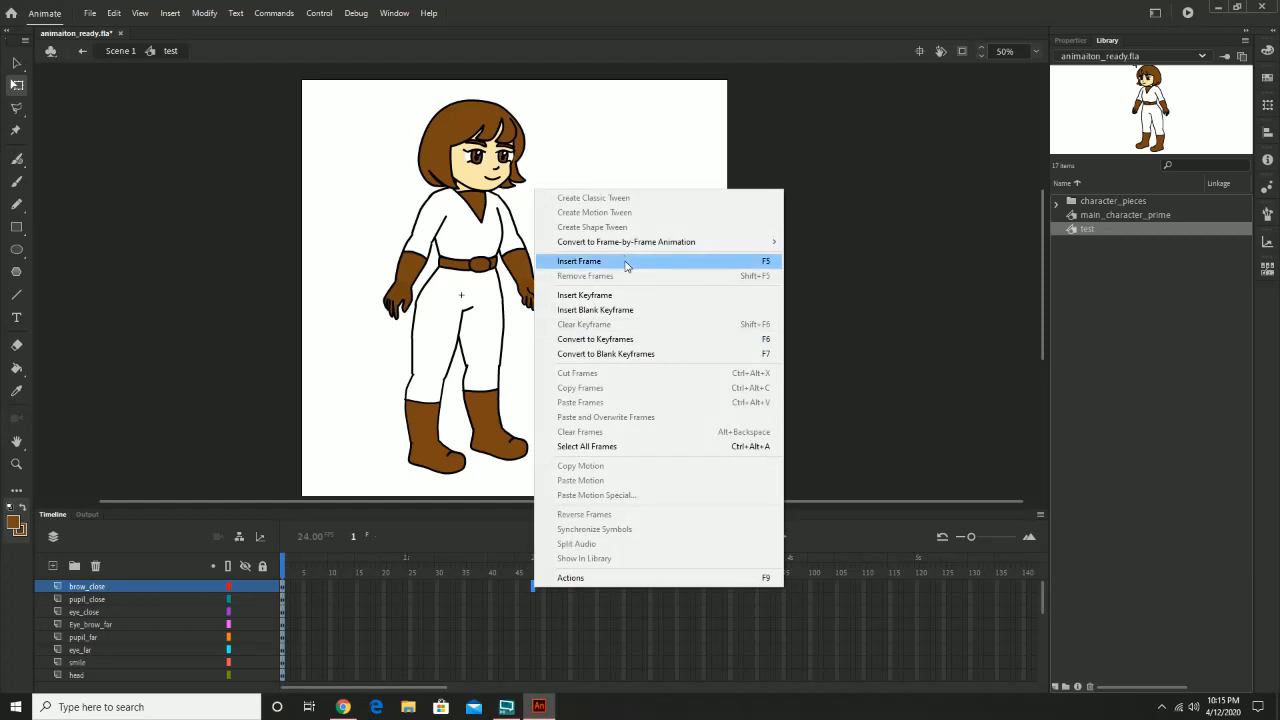
click(548, 621)
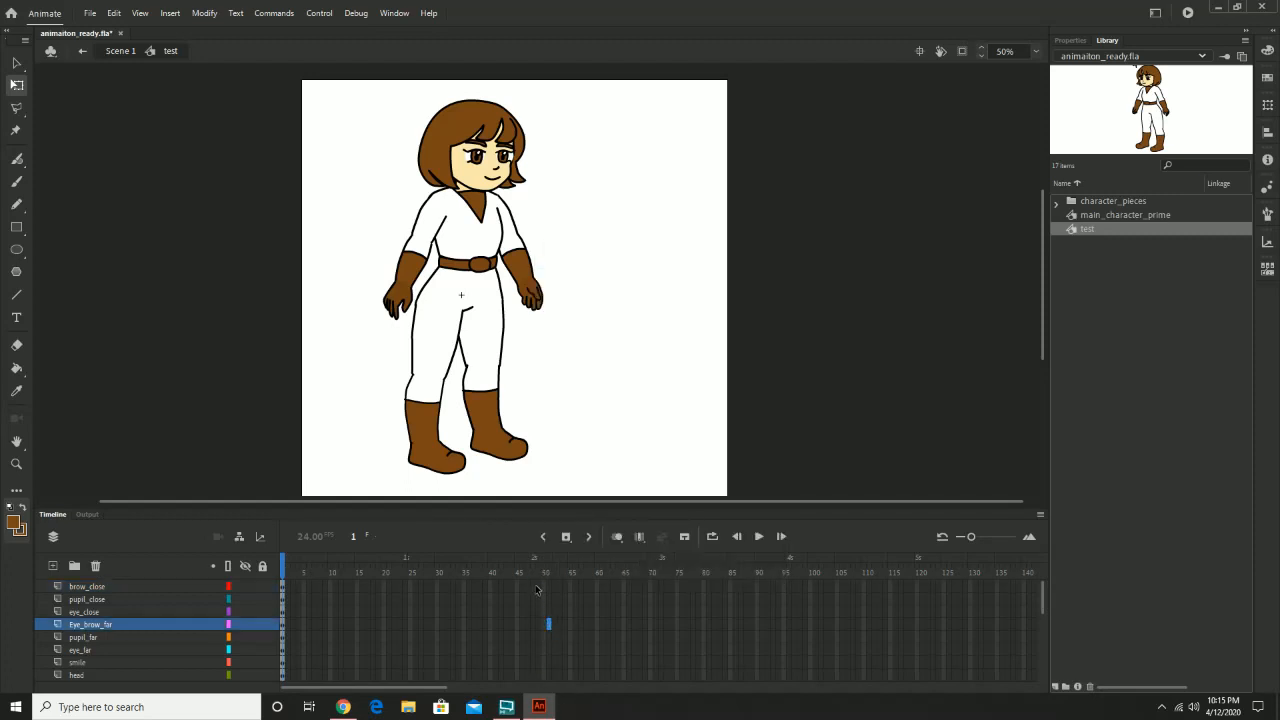
click(534, 585)
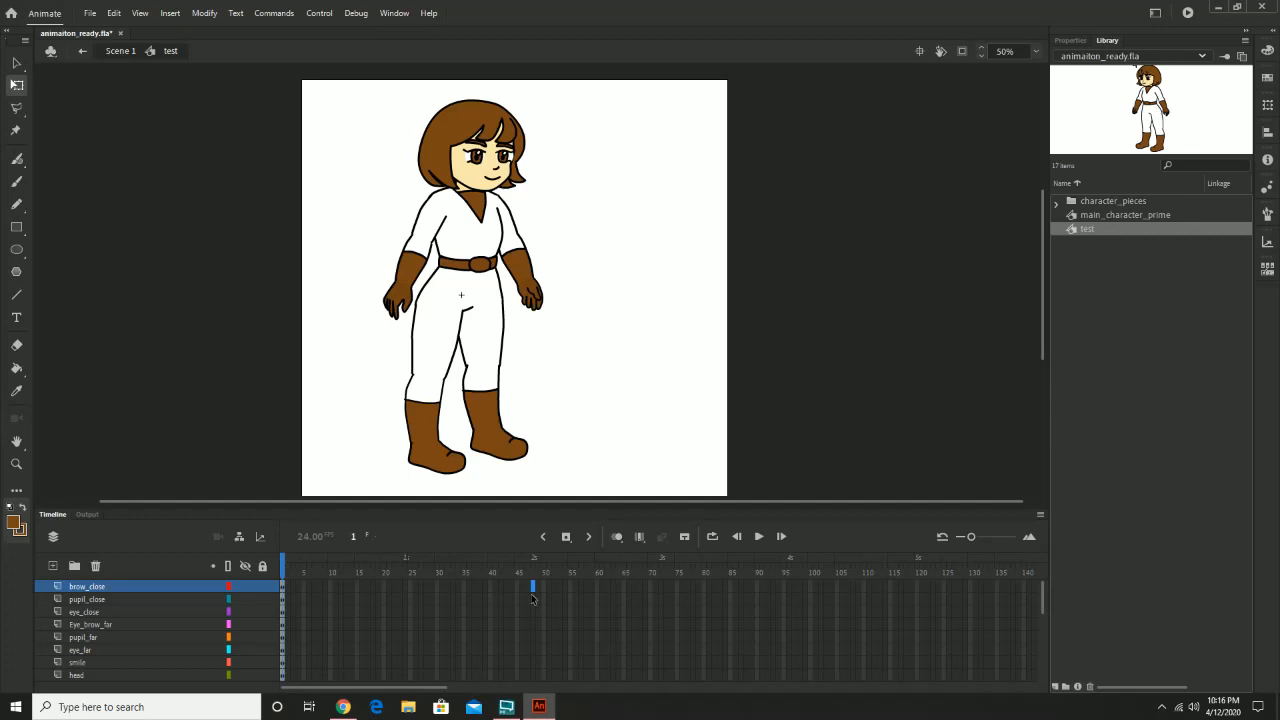
key(F5)
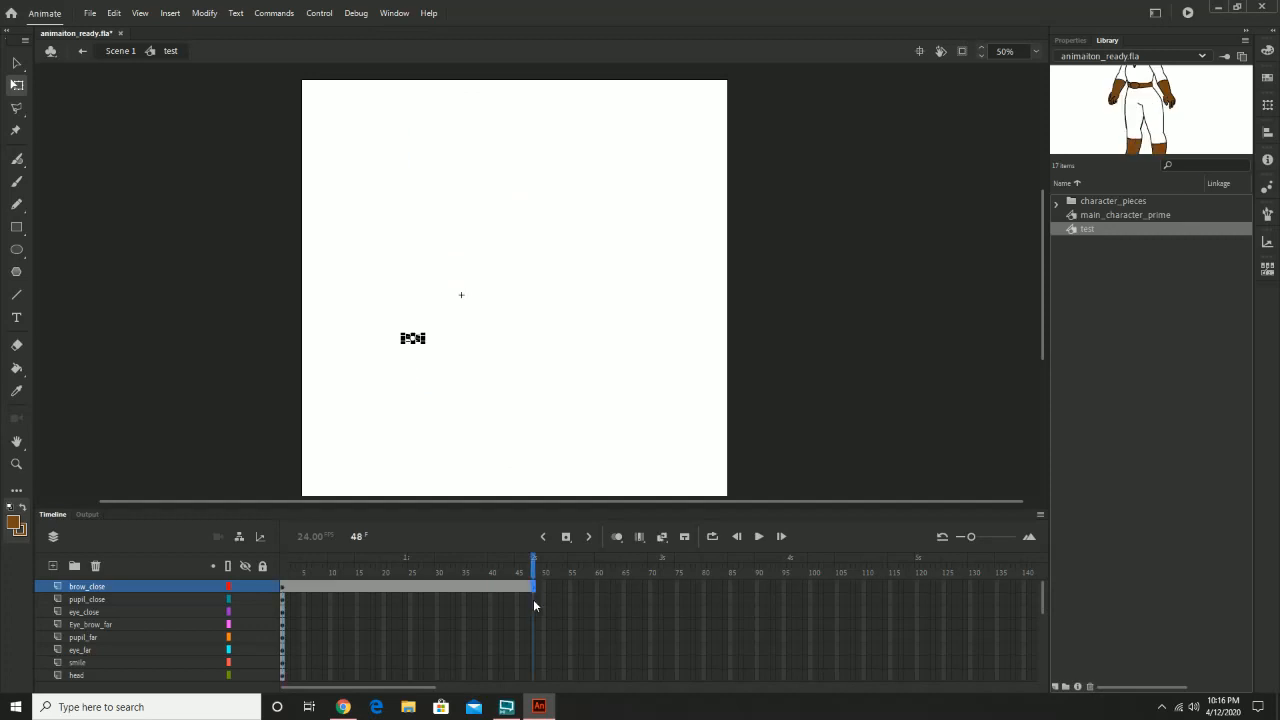
Step: Extend the pupil_close, eye_close, Eye_brow_far, pupil_far and eye_far layers to frame 48
click(533, 599)
key(F5)
click(535, 611)
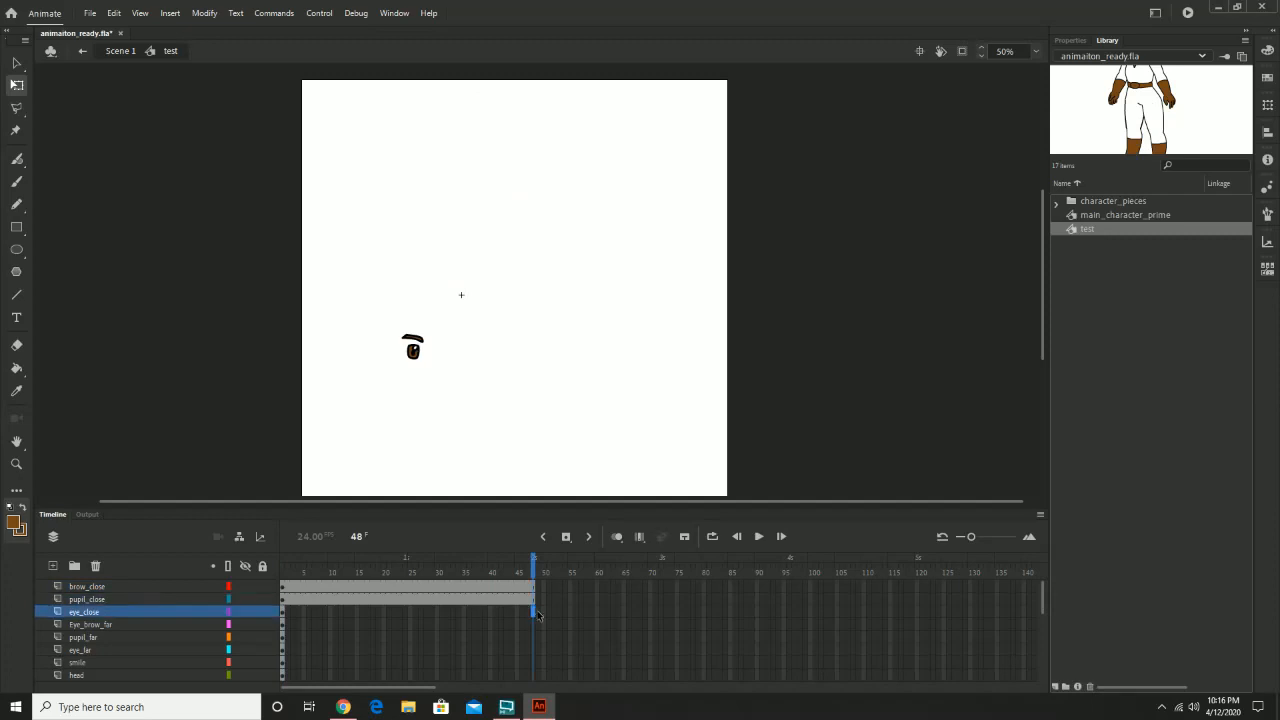
key(F5)
click(534, 624)
key(F5)
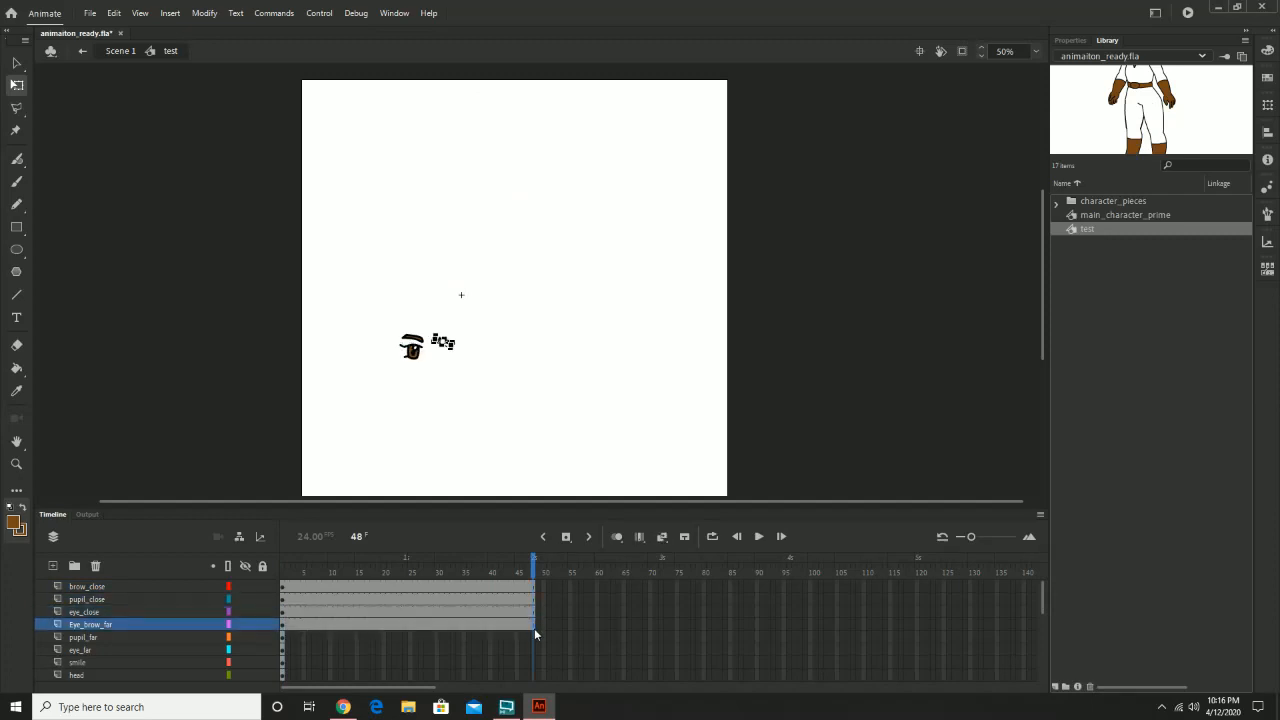
click(533, 637)
key(F5)
click(532, 650)
key(F5)
Step: Extend the smile and head layers to frame 48
scroll(532, 645, down, 2)
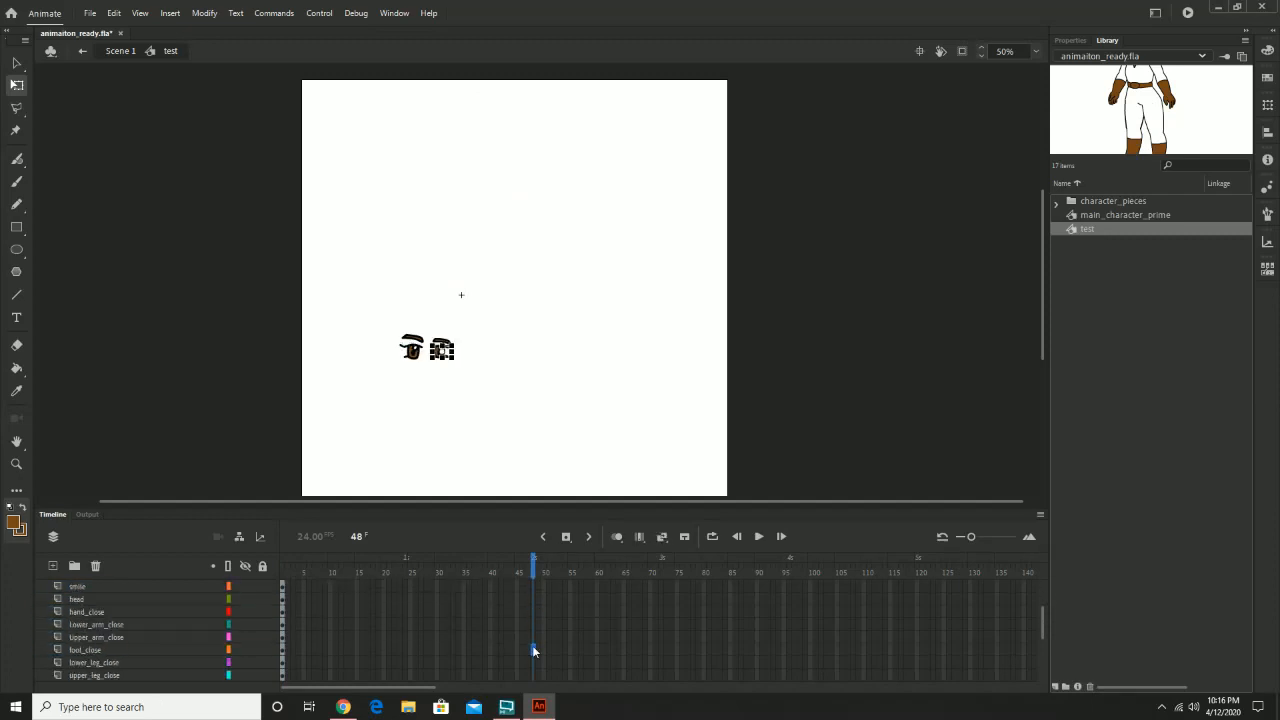
click(531, 611)
key(F5)
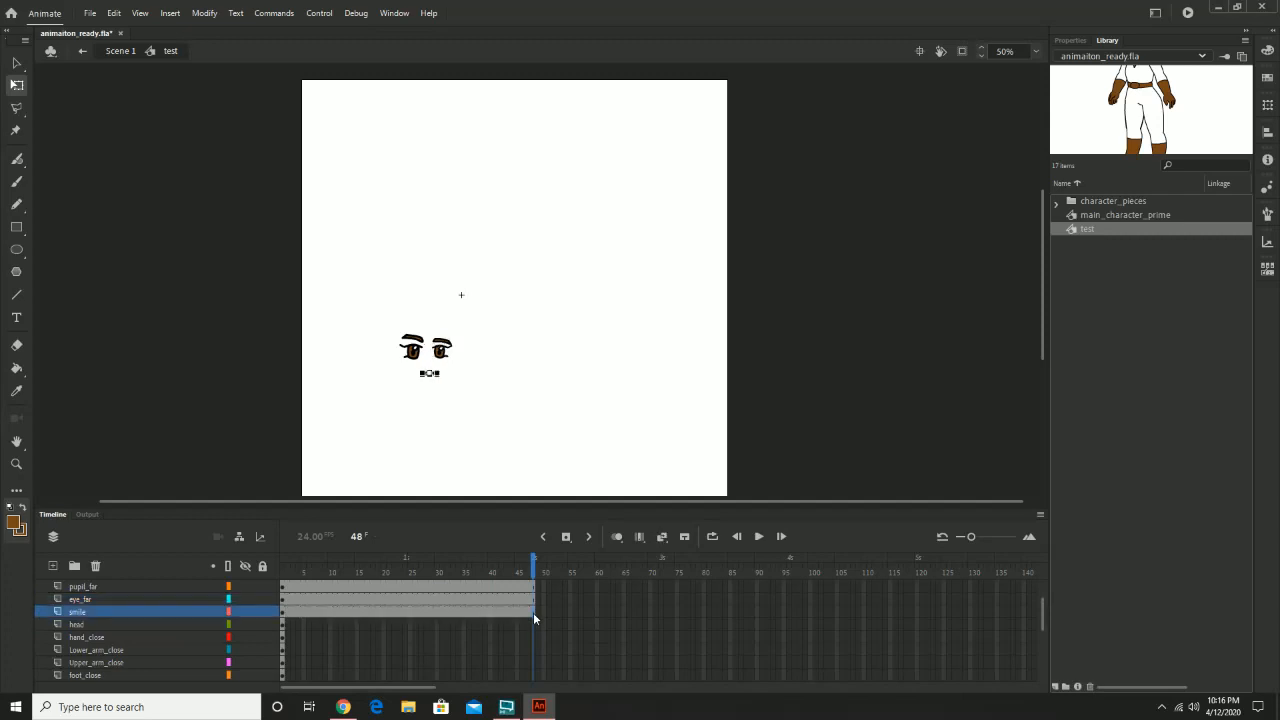
click(533, 622)
key(F5)
scroll(535, 634, down, 2)
scroll(535, 634, up, 2)
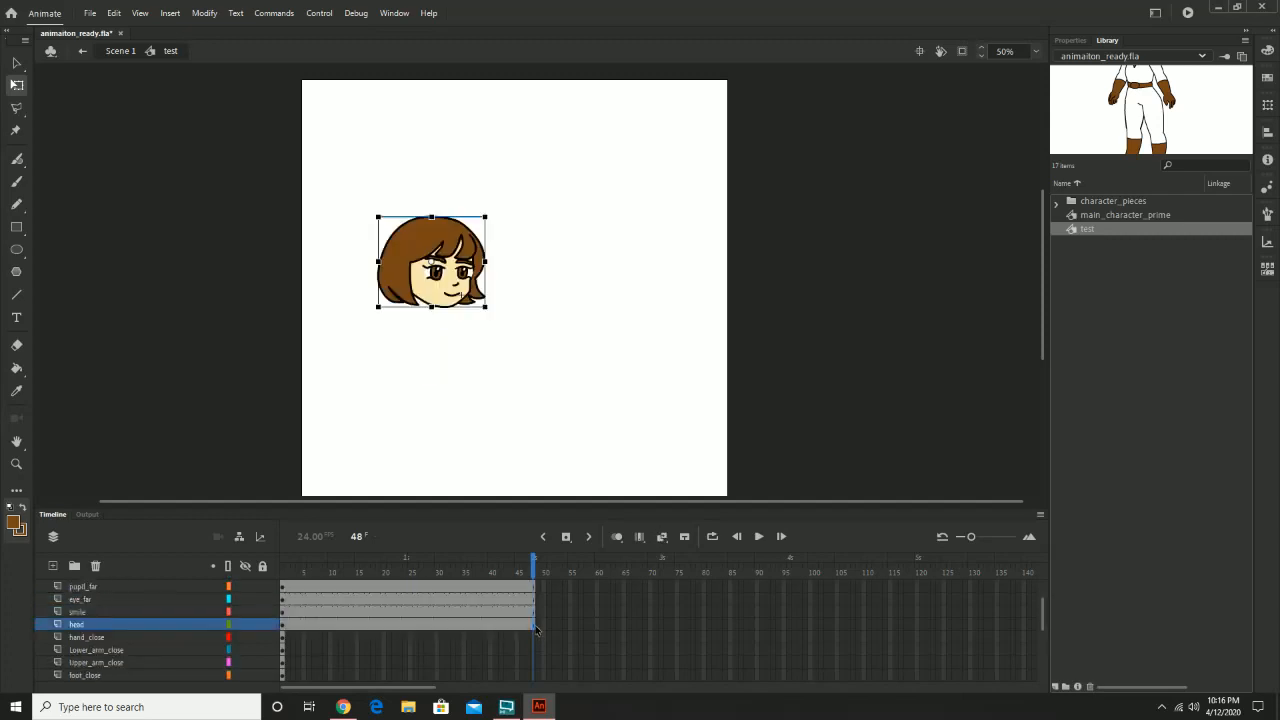
Step: Extend the hand_close, Lower_arm_close and Upper_arm_close layers to frame 48
click(534, 637)
key(F5)
click(533, 648)
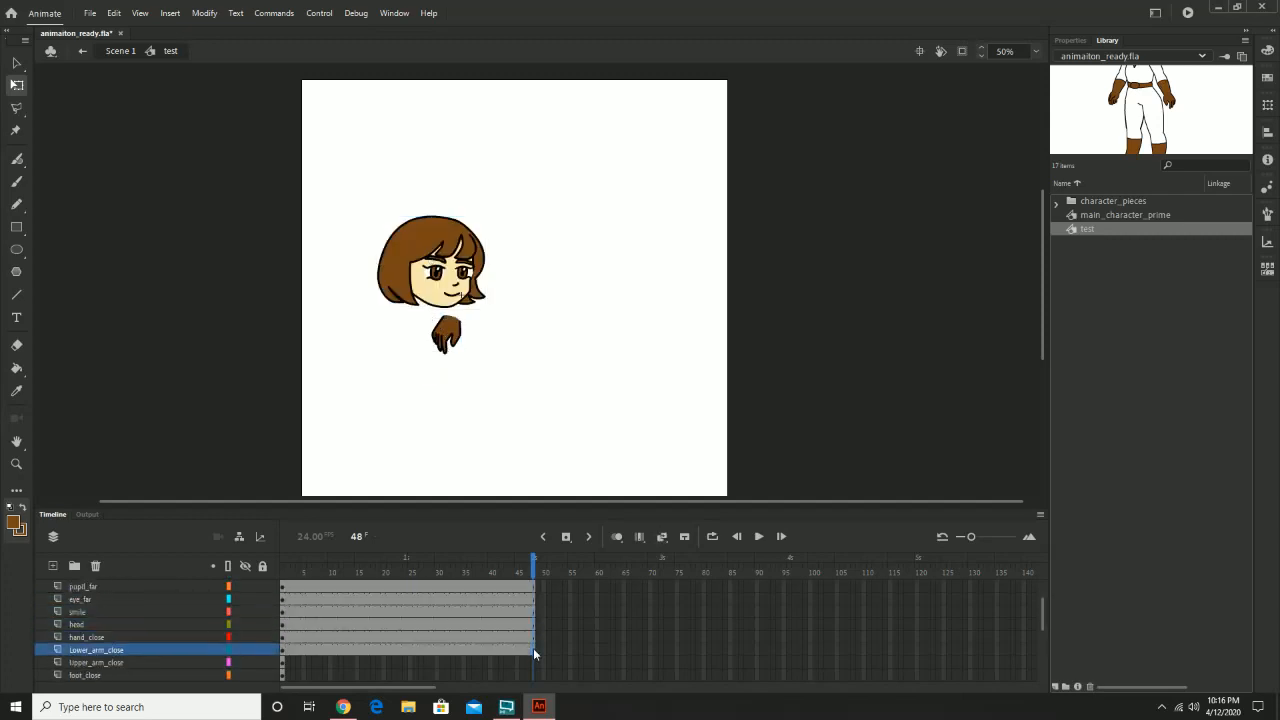
key(F5)
scroll(534, 649, down, 2)
click(531, 611)
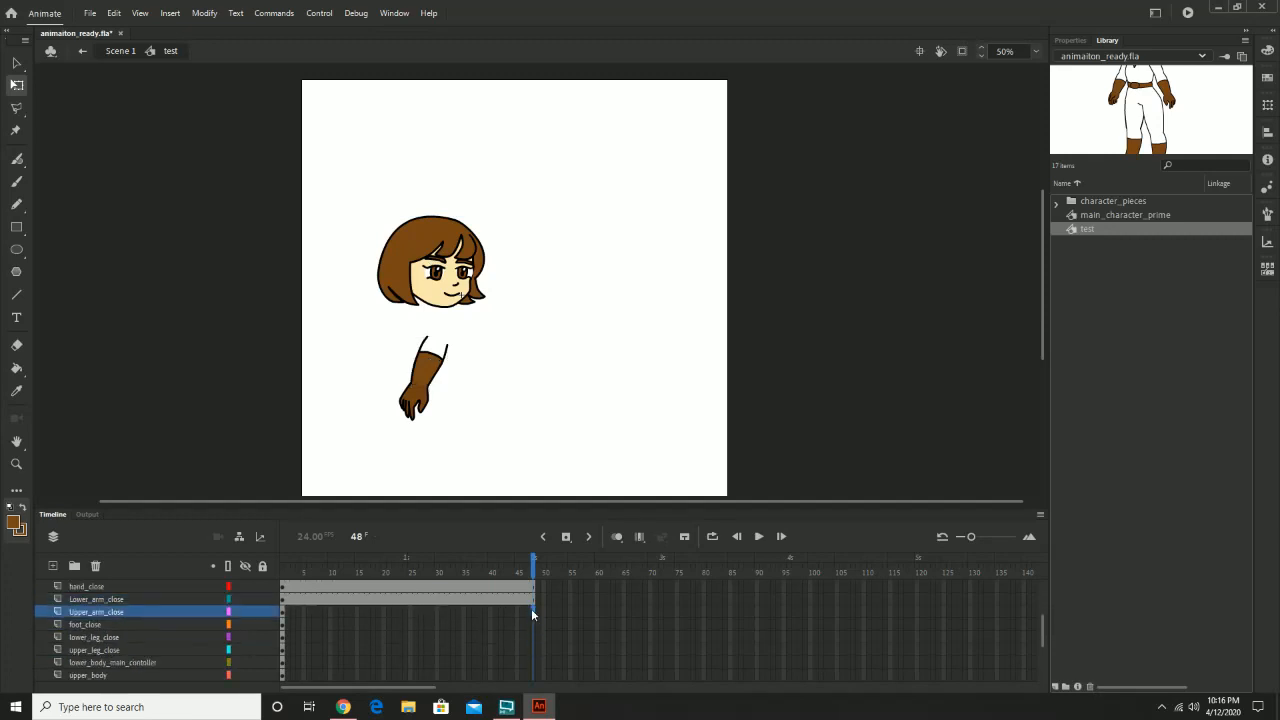
key(F5)
click(536, 623)
key(F5)
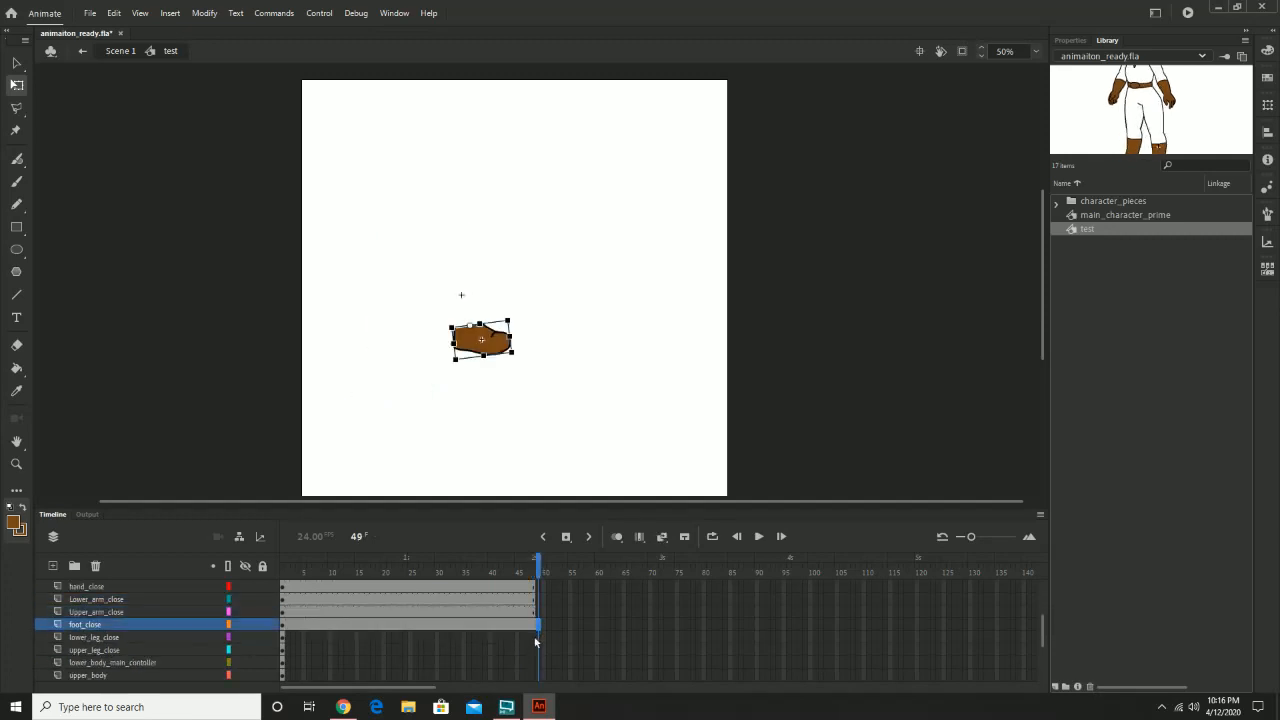
click(534, 637)
key(F5)
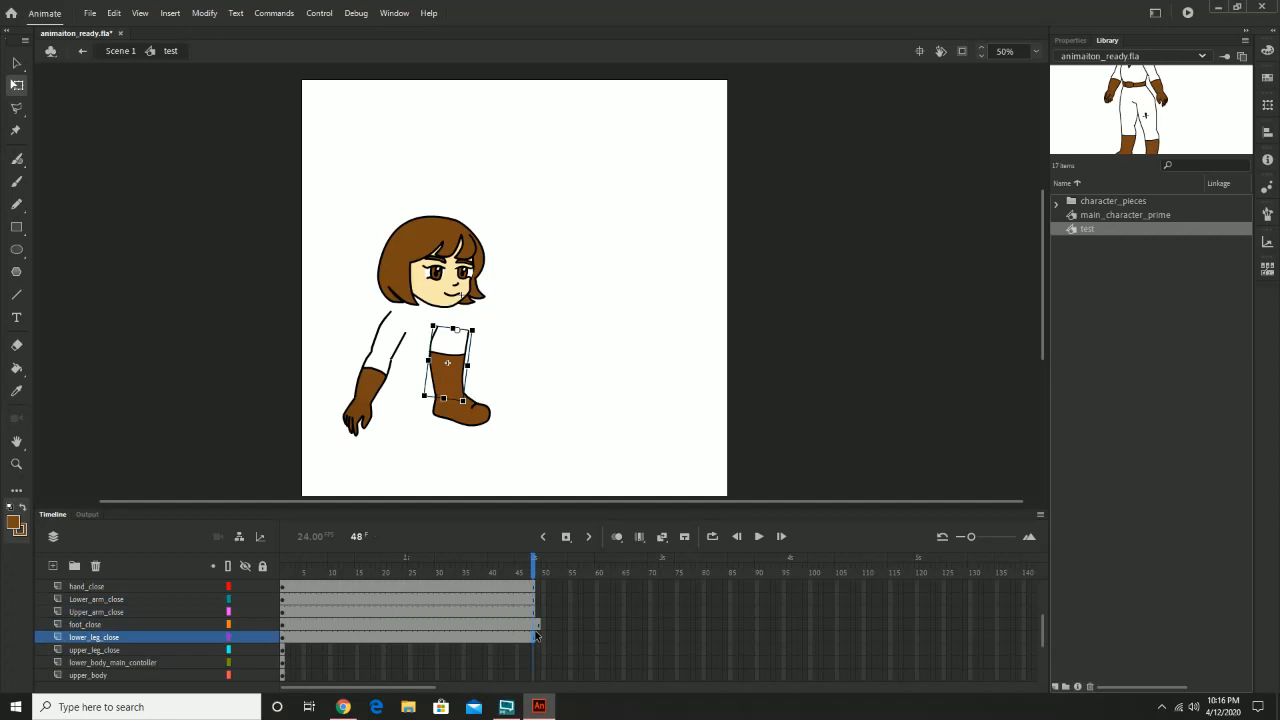
key(ctrl+z)
key(ctrl+z)
key(ctrl+z)
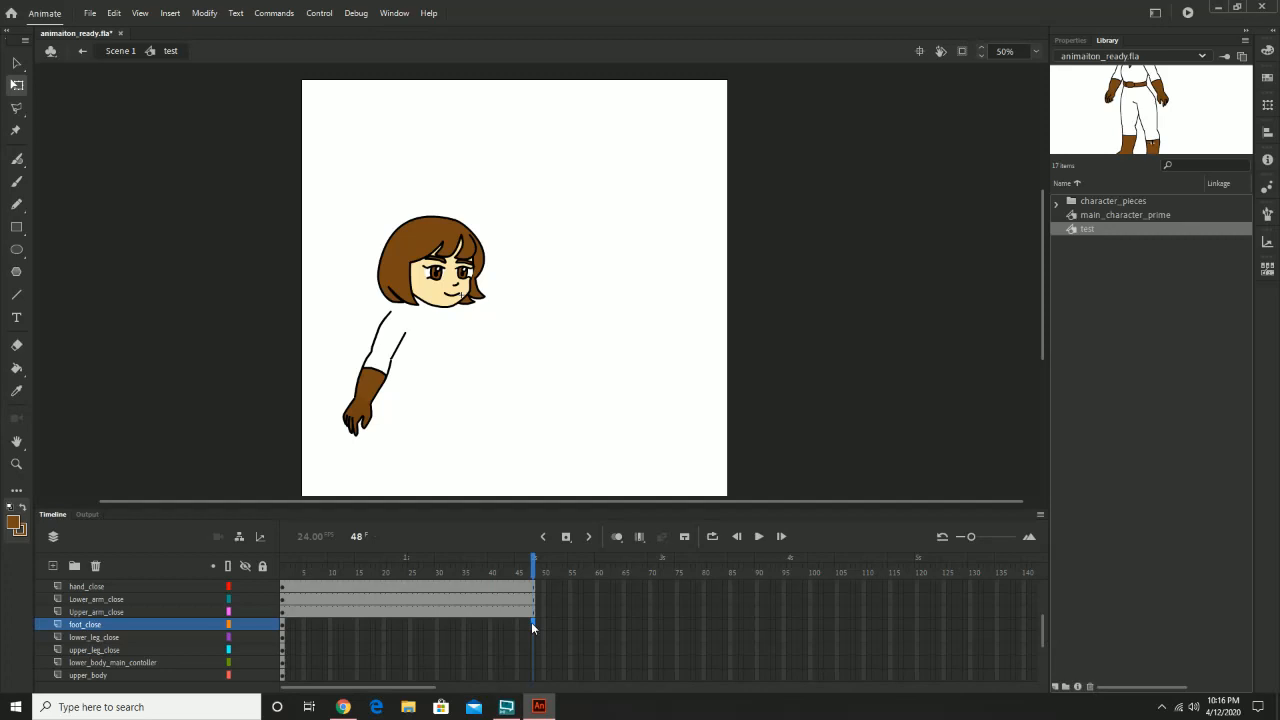
Step: Extend the foot_close, lower_leg_close and upper_leg_close layers to frame 48
key(F5)
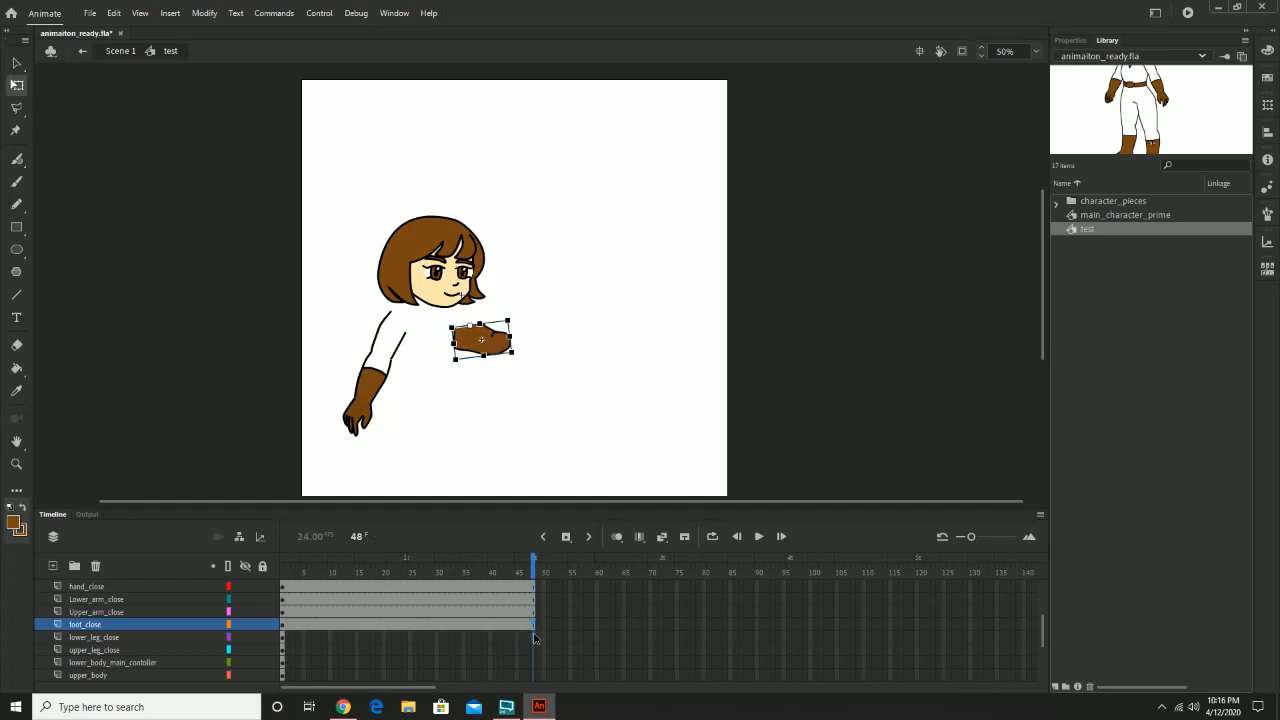
click(534, 637)
key(F5)
click(534, 650)
key(F5)
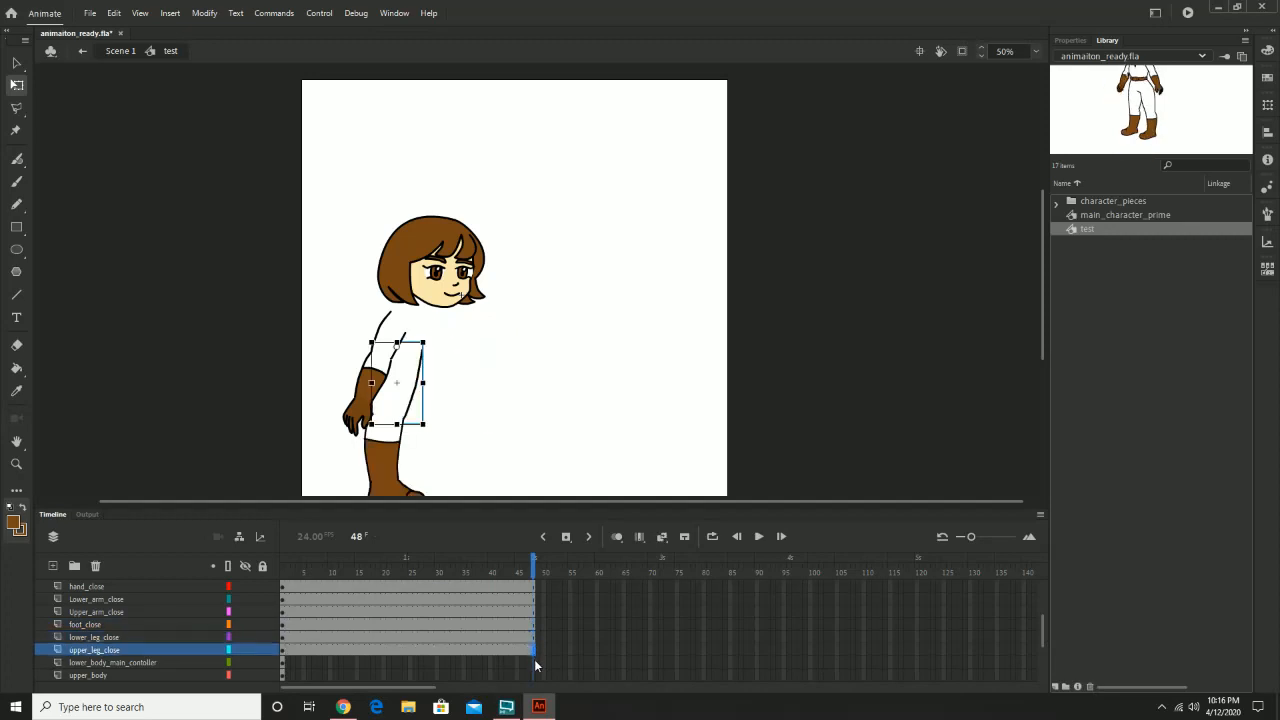
click(534, 659)
scroll(534, 659, down, 6)
scroll(534, 659, up, 4)
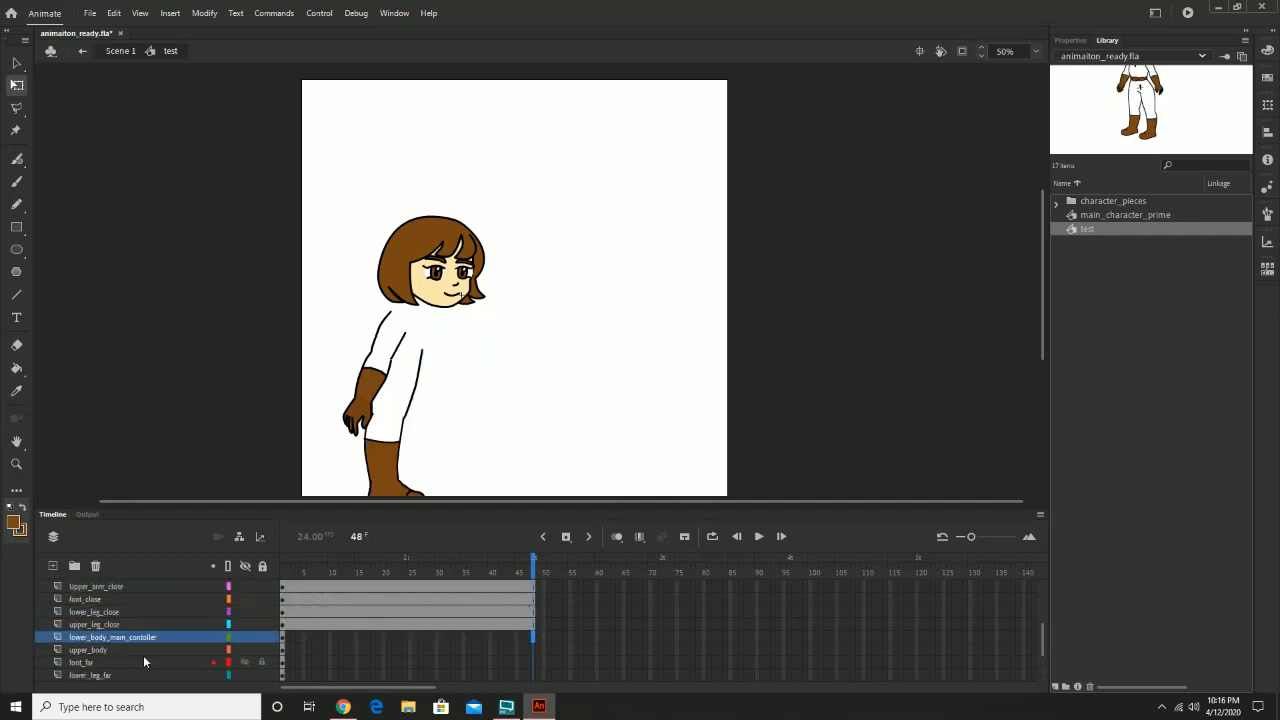
shift+click(106, 675)
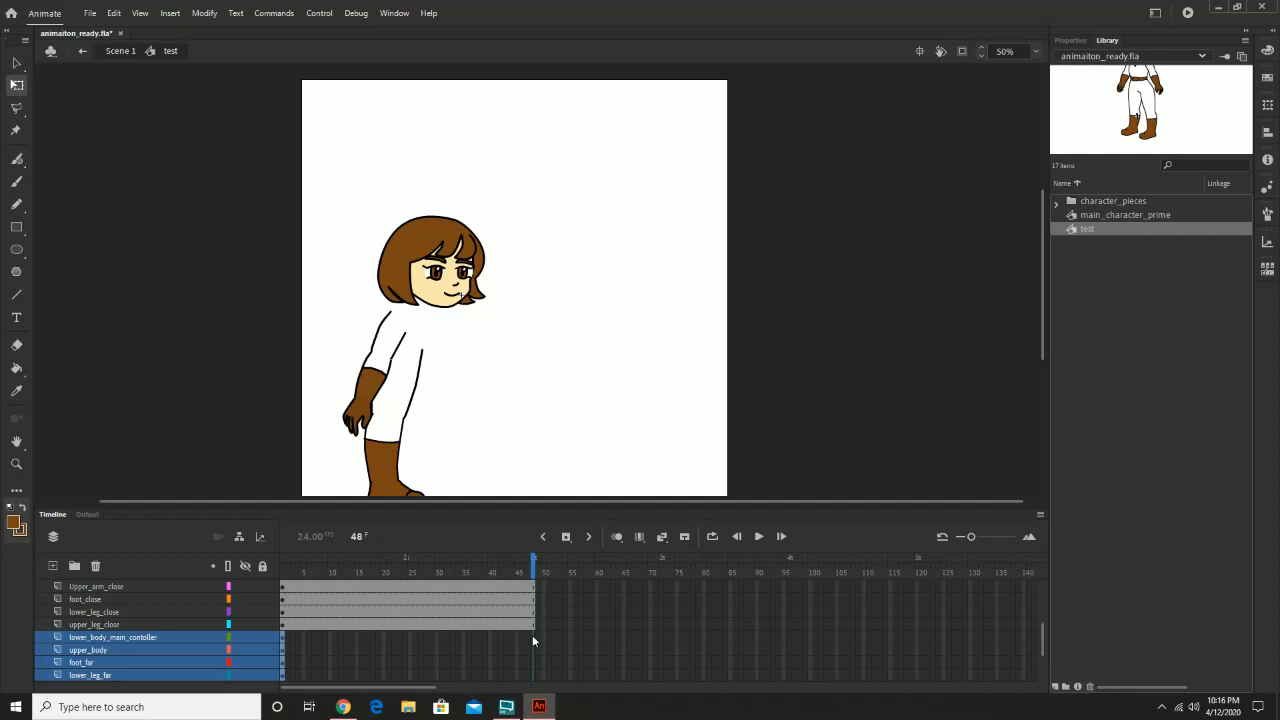
key(shift+comma)
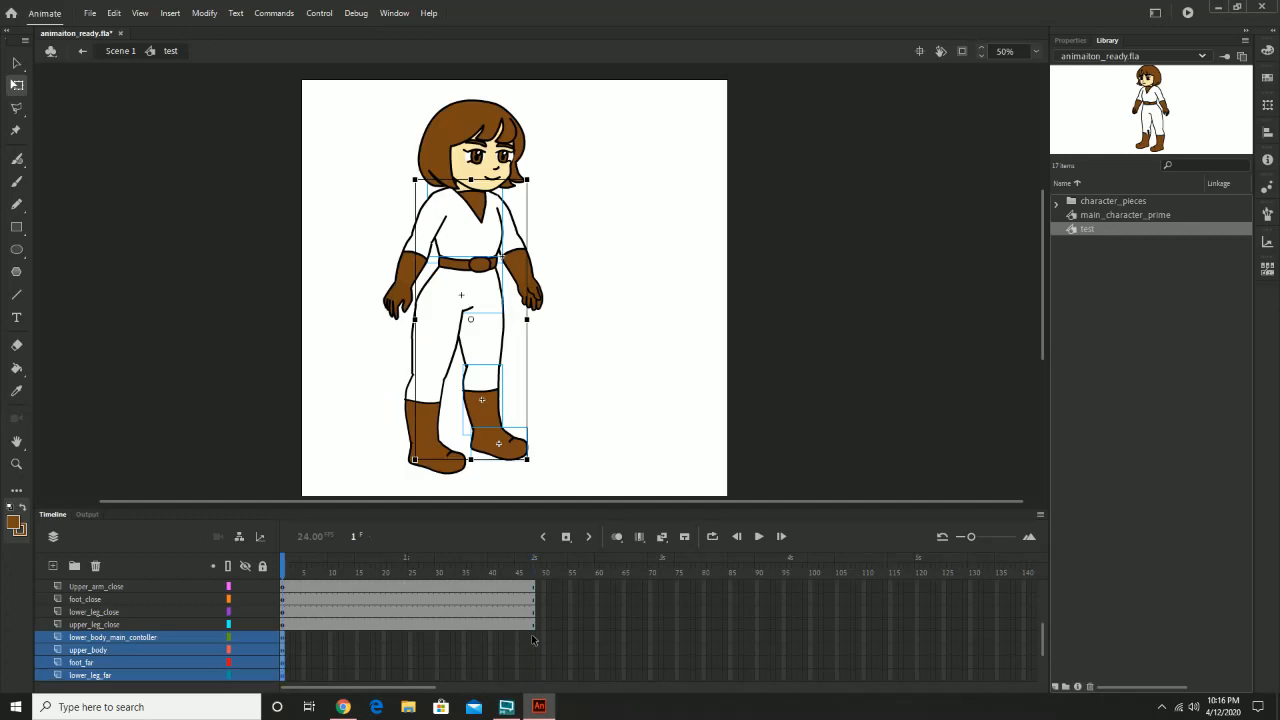
key(shift+period)
click(532, 635)
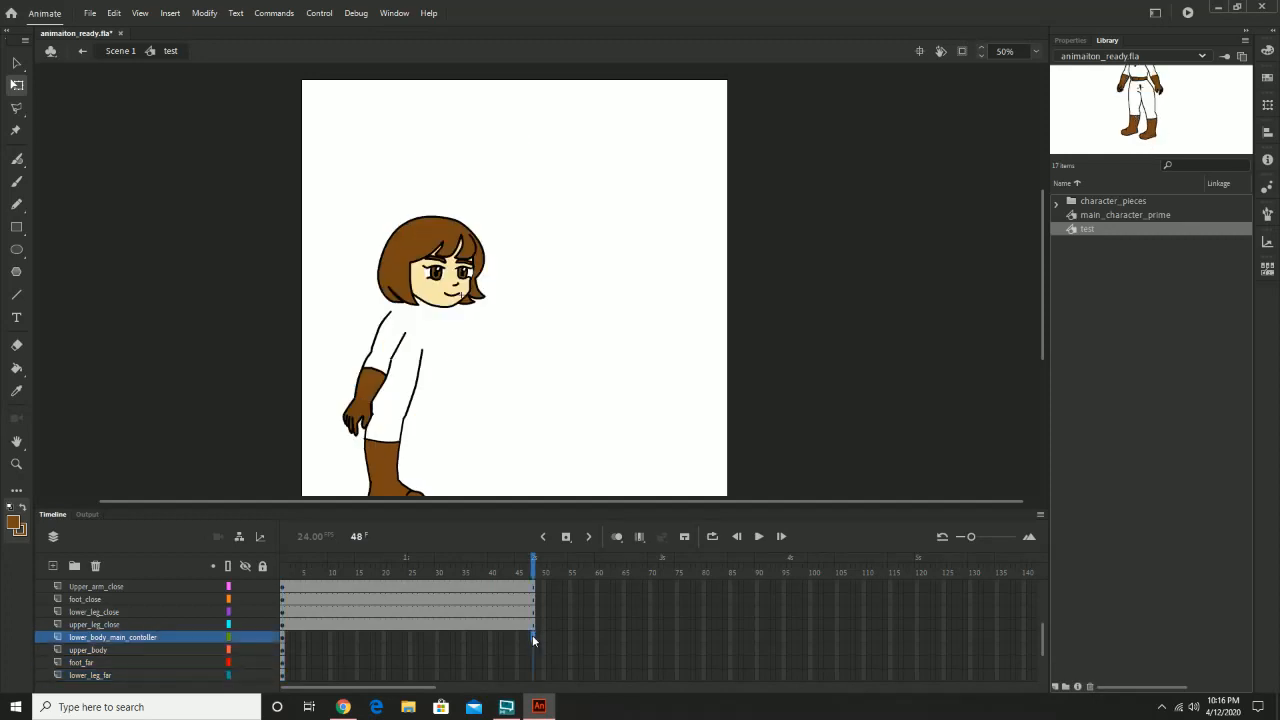
key(F6)
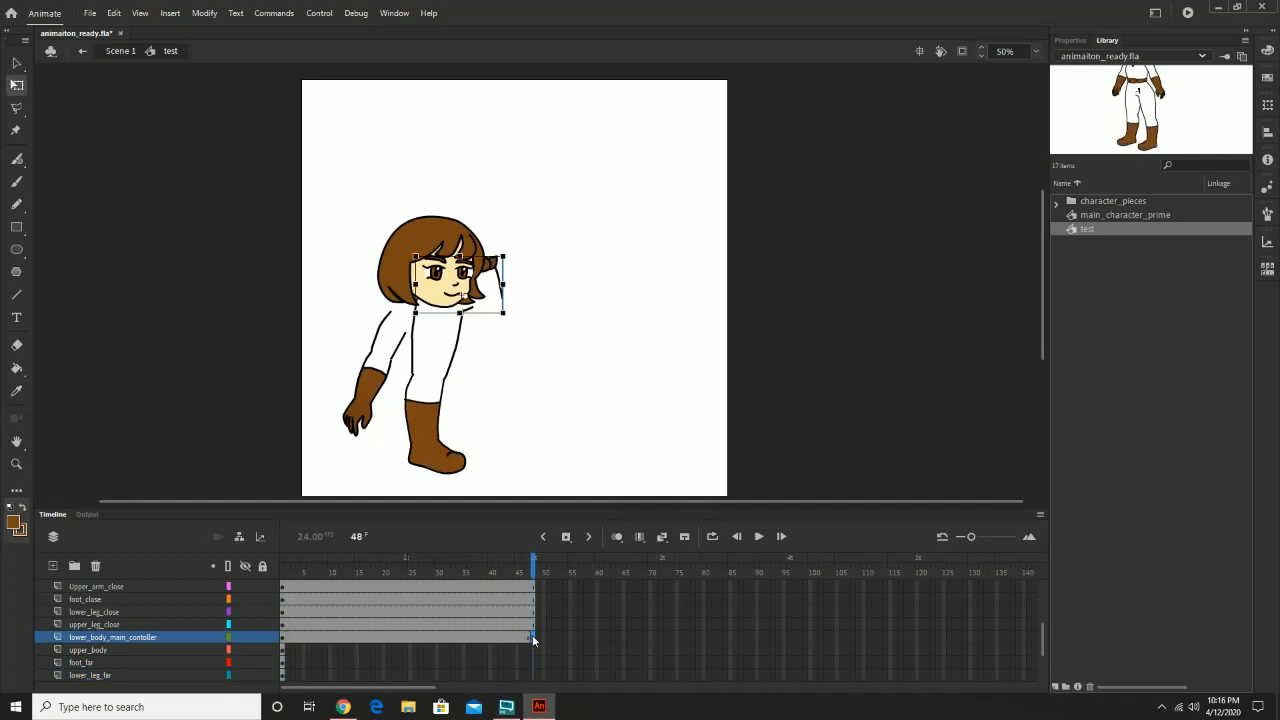
scroll(532, 635, down, 2)
scroll(532, 635, up, 1)
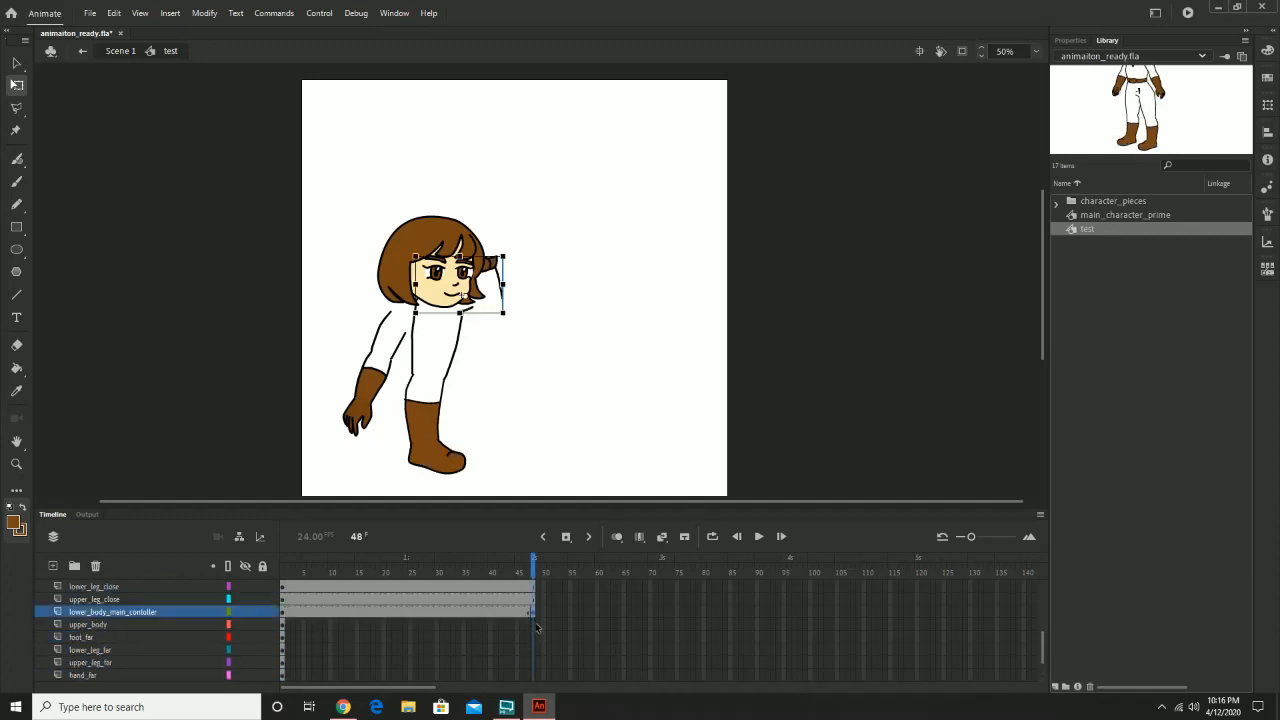
key(ctrl+z)
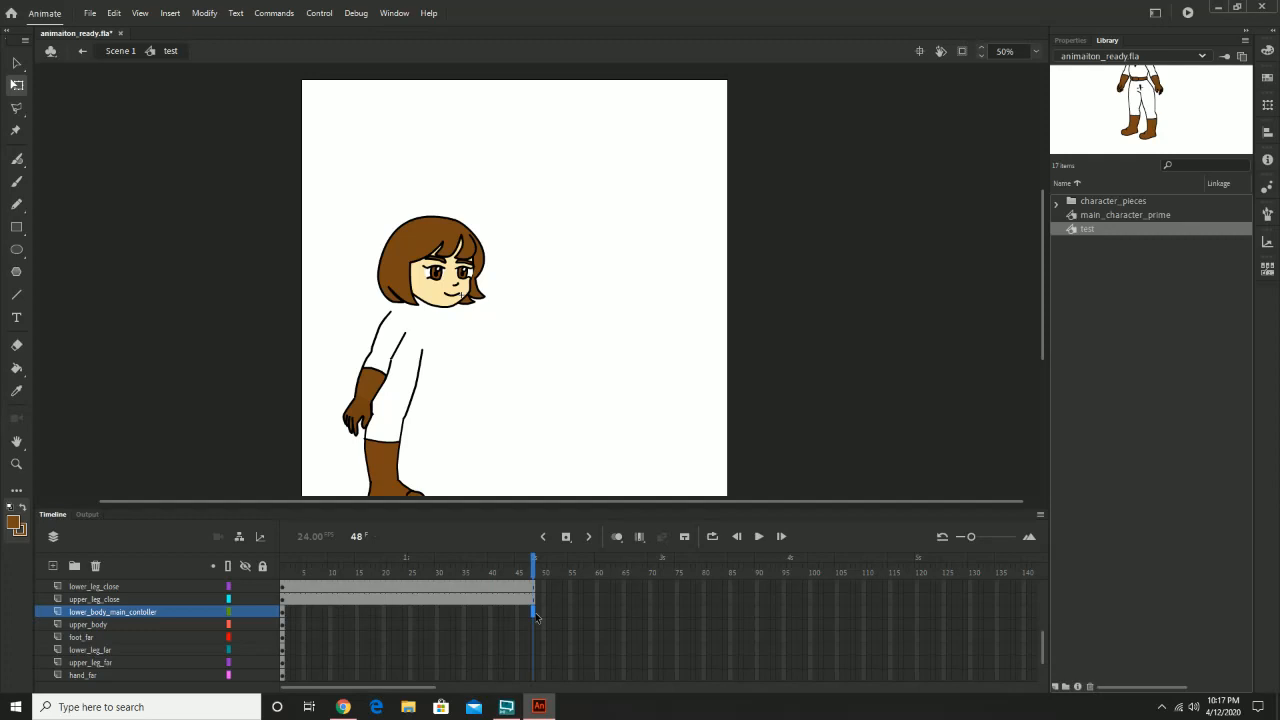
Step: Extend the lower_body_main_contoller, upper_body, foot_far and lower_leg_far layers to frame 48
key(F6)
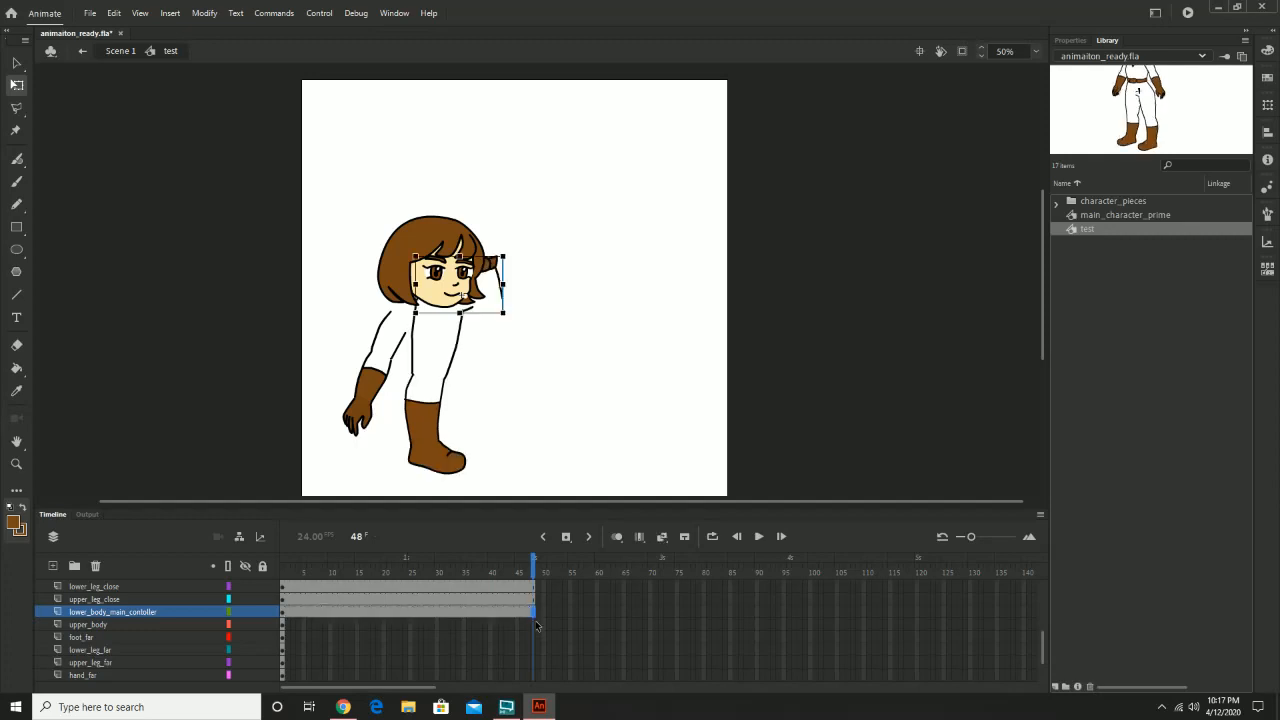
click(535, 622)
key(F6)
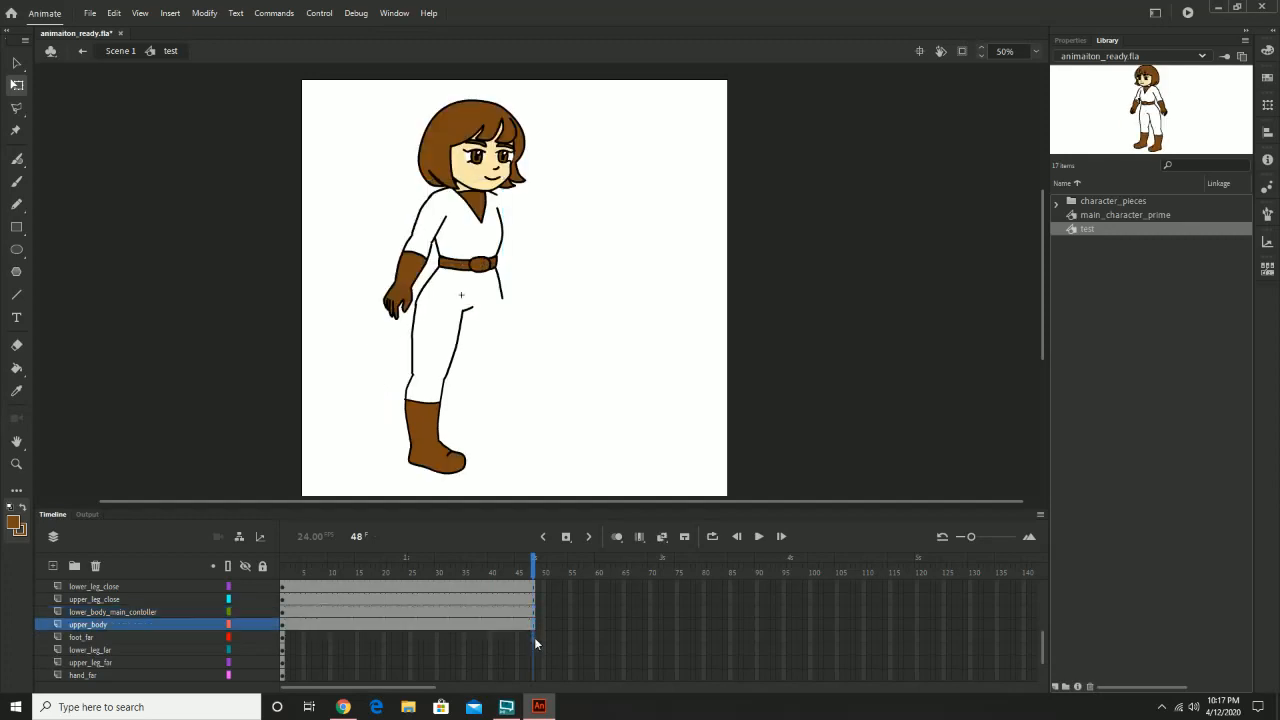
click(534, 637)
key(F6)
click(534, 650)
key(F6)
Step: Extend the upper_leg_far, hand_far, lower_arm_far and upper_arm_far layers to frame 48
click(534, 662)
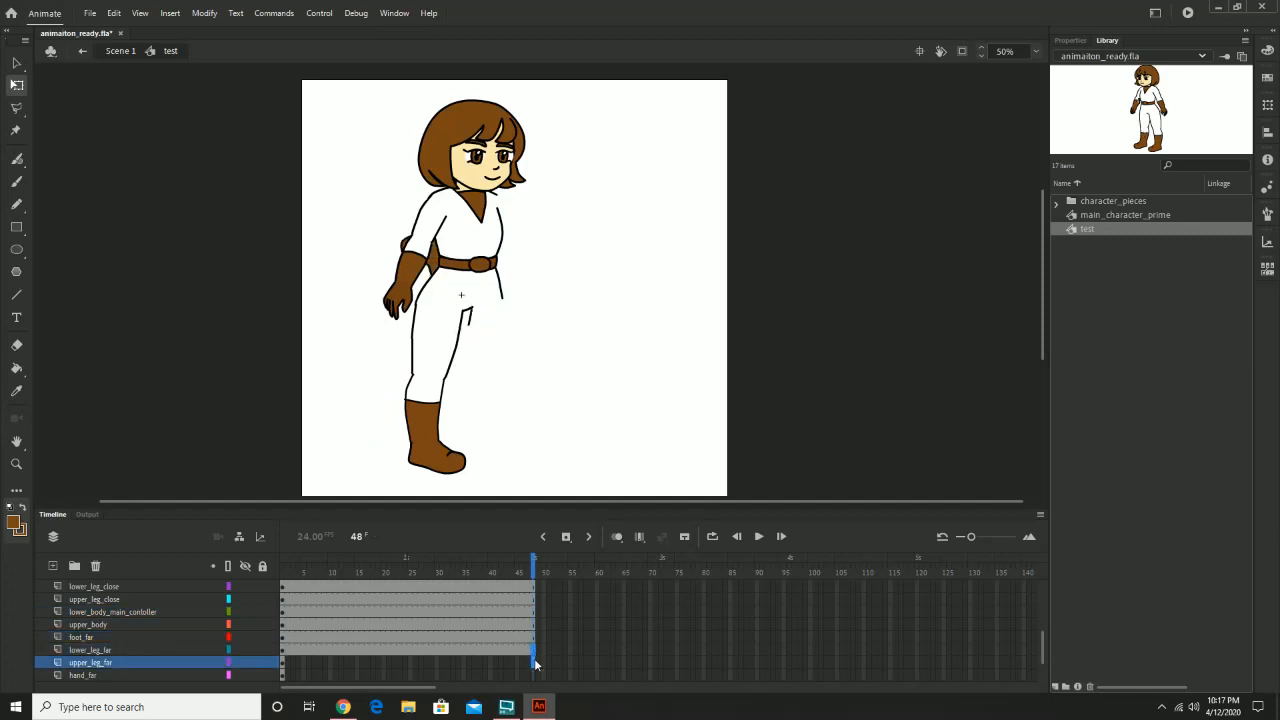
key(F6)
click(536, 675)
key(F6)
scroll(540, 677, down, 1)
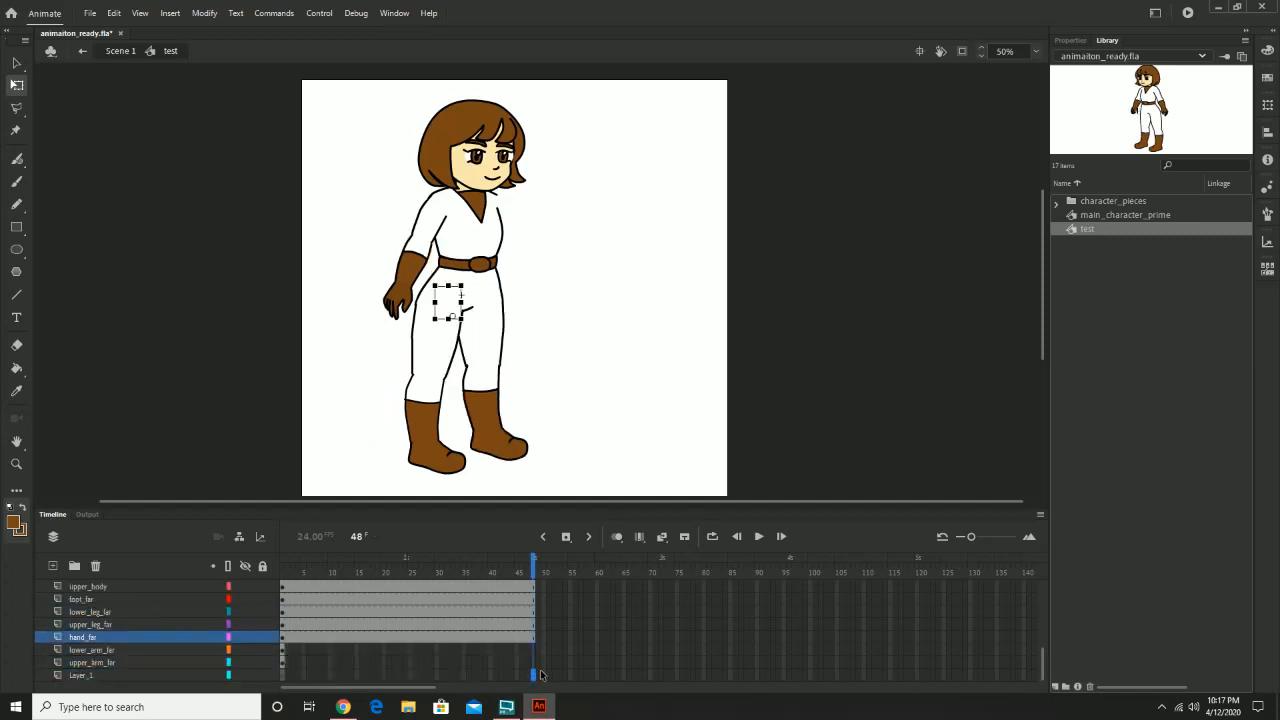
click(530, 650)
key(F6)
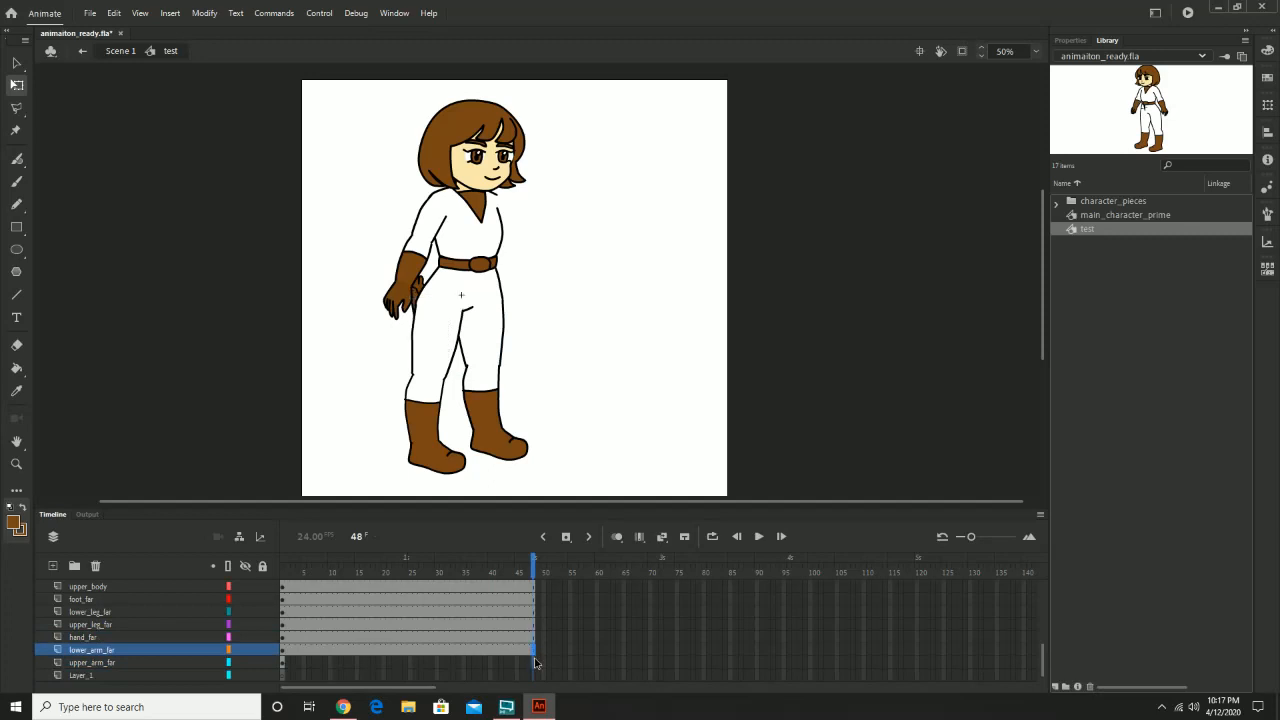
click(532, 662)
key(F6)
Step: Delete the empty Layer_1 from the bottom of the layer stack
click(536, 677)
key(F6)
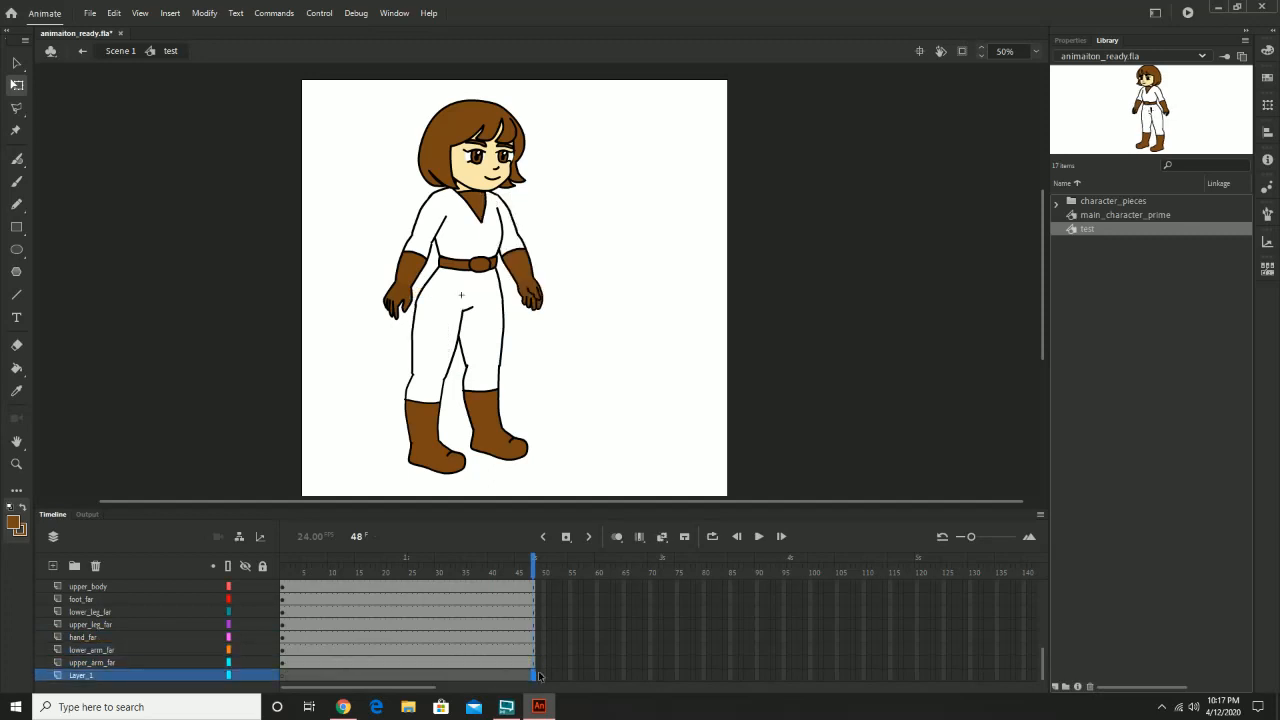
click(115, 677)
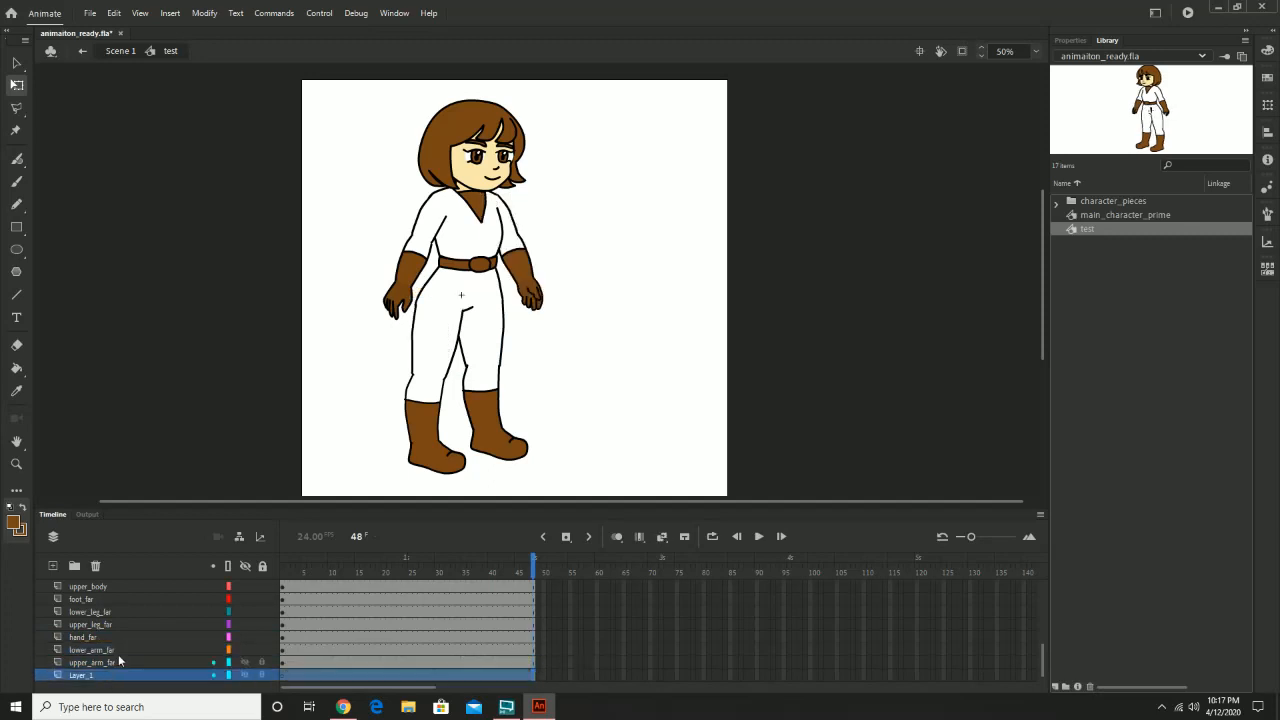
click(95, 567)
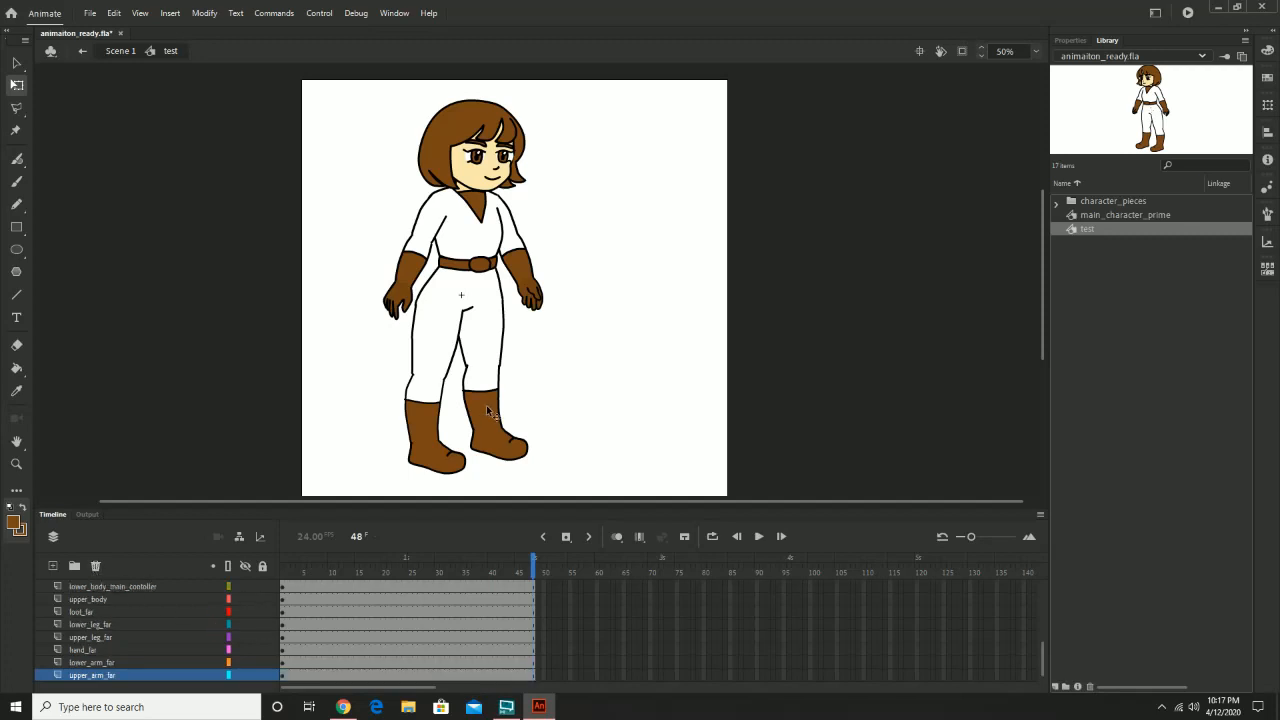
Step: Rotate the close upper arm slightly inward around the shoulder so the arm hangs nearly straight beside the body
click(430, 240)
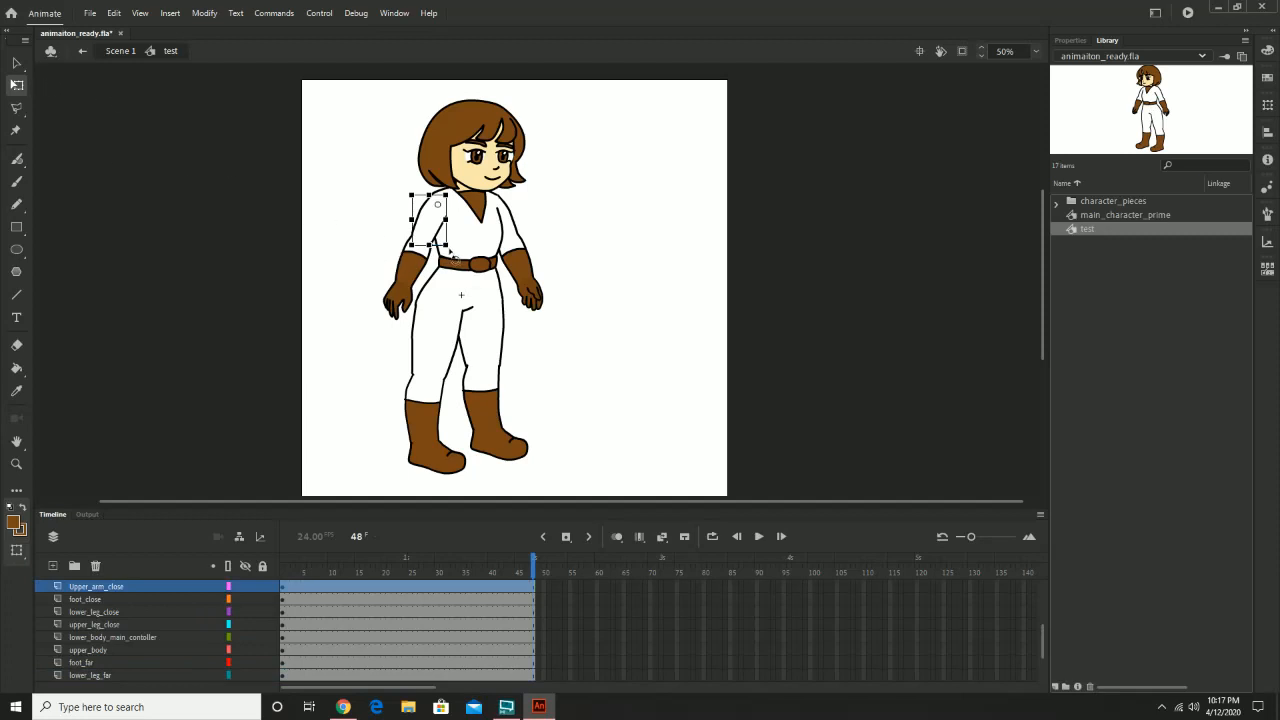
drag(450, 253, 467, 253)
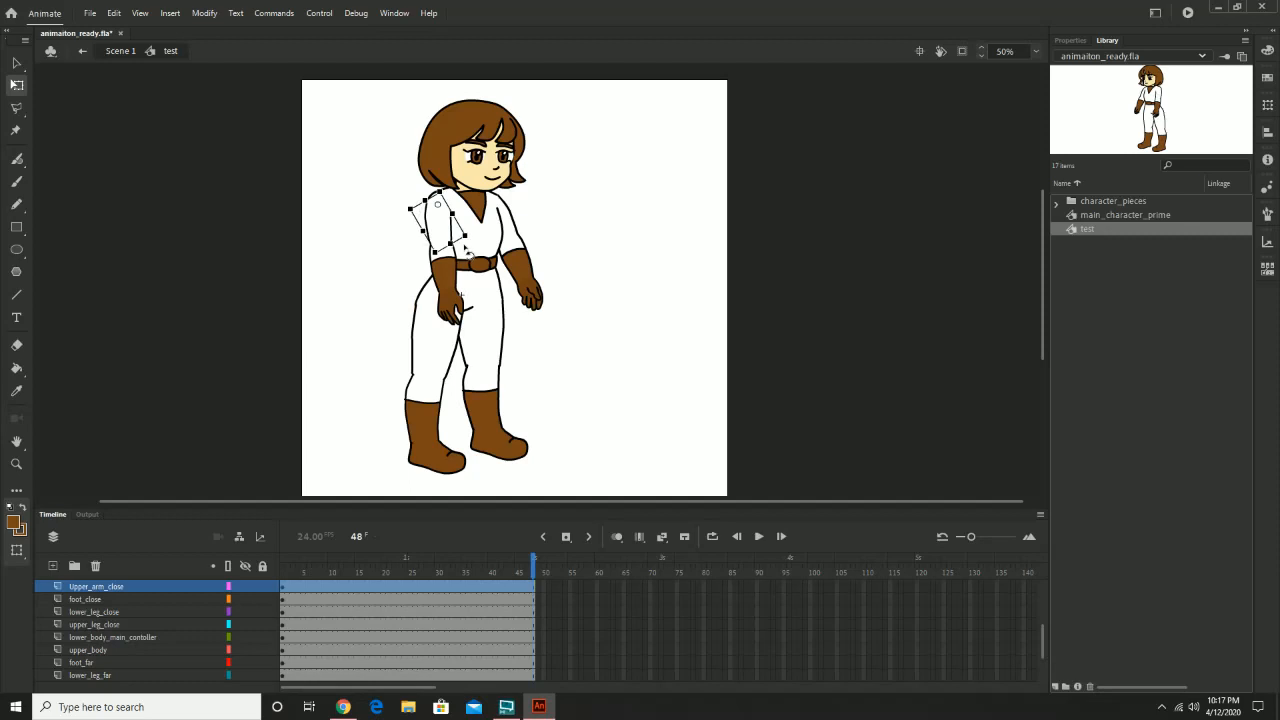
key(ctrl+z)
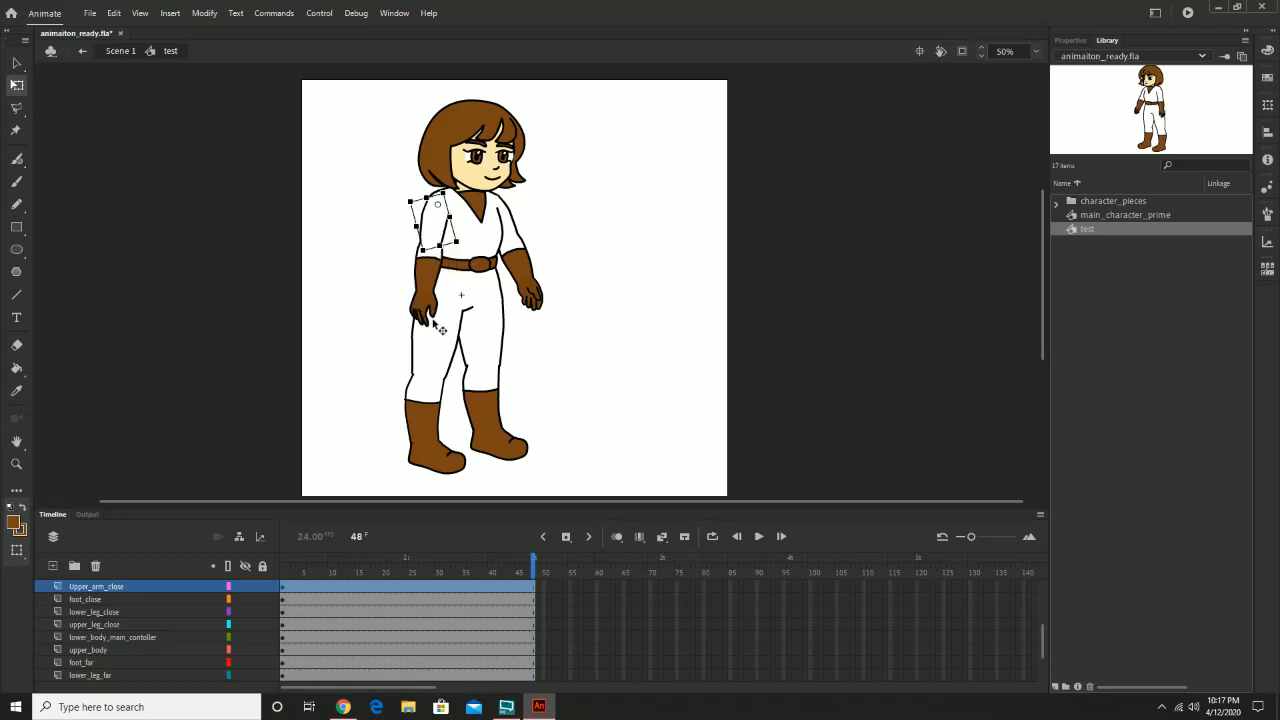
Step: Rotate the close upper leg slightly forward and bend the close lower leg slightly back at the knee
click(440, 350)
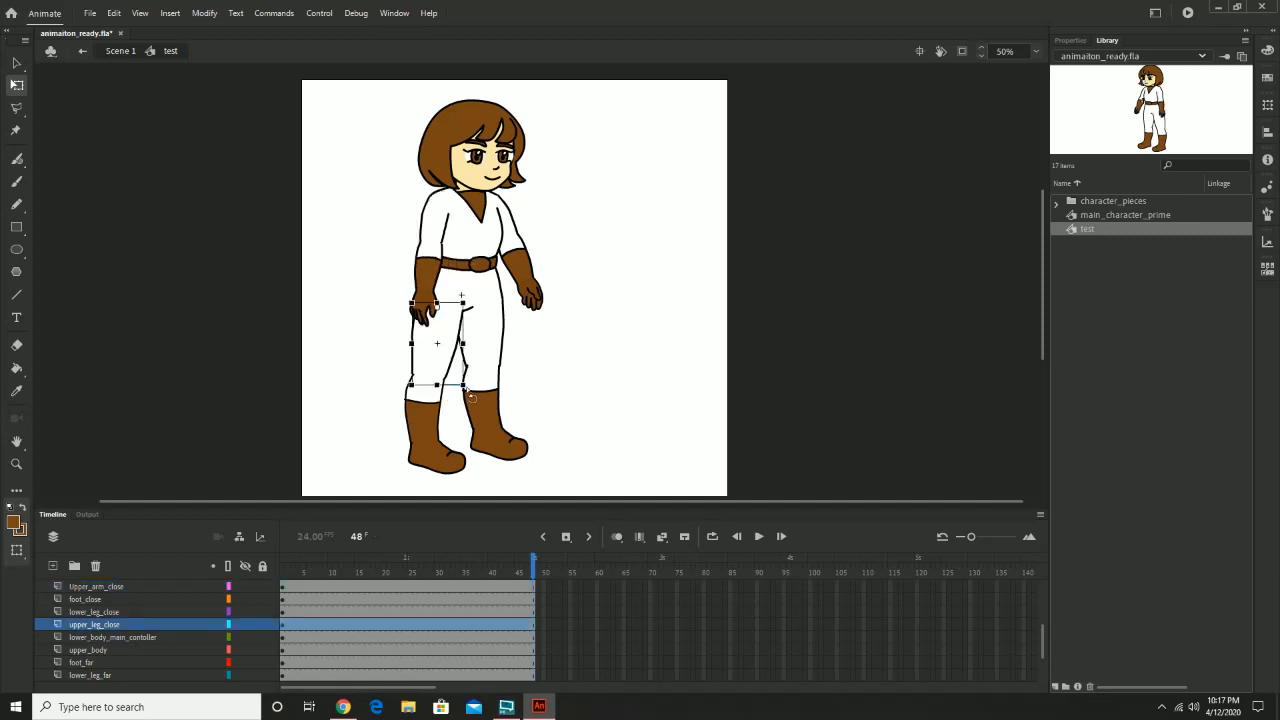
drag(470, 397, 477, 394)
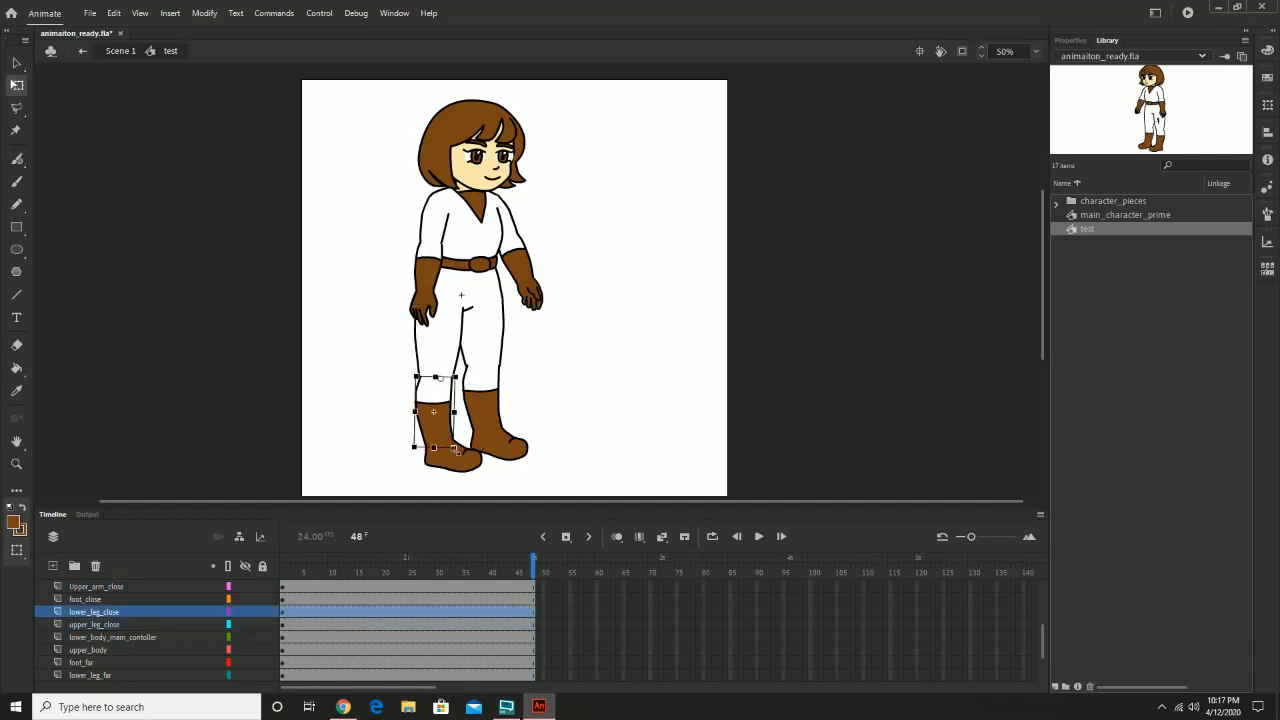
drag(458, 462, 414, 446)
Step: Adjust the far upper leg's rotation slightly and rotate the far upper arm inward so the arm hangs beside the torso
click(487, 343)
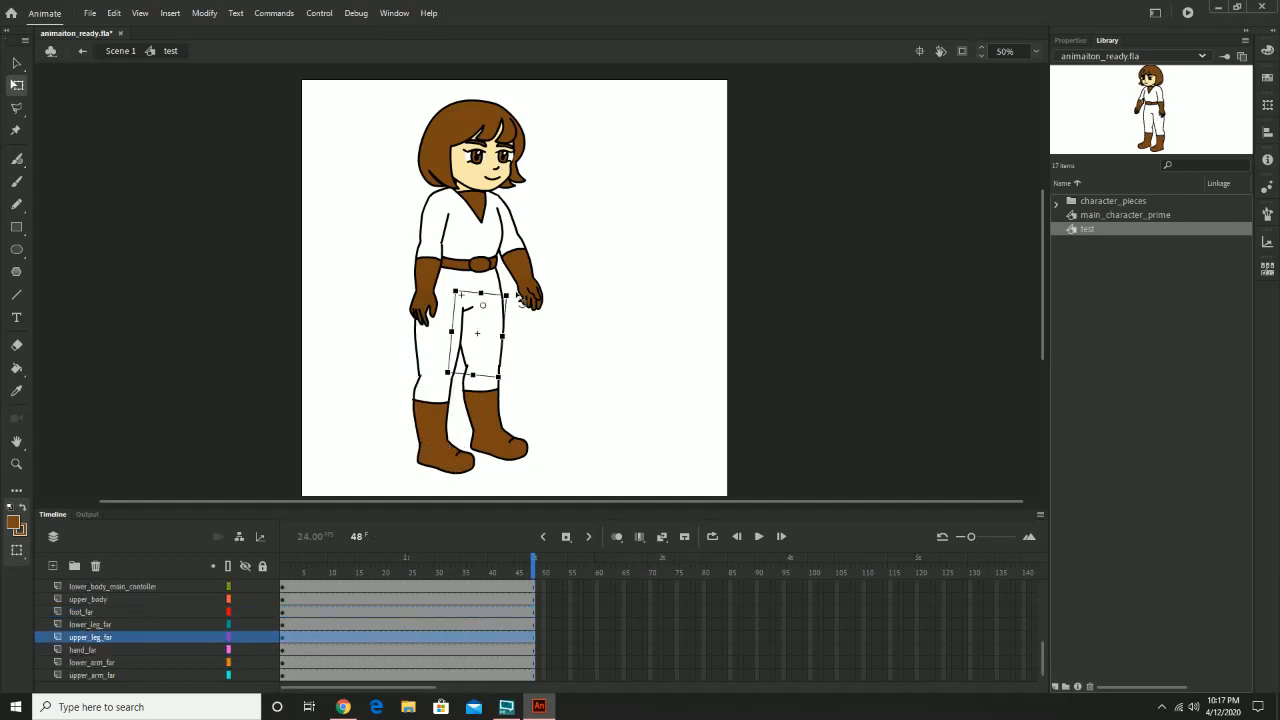
mouse_move(517, 298)
mouse_down()
mouse_move(519, 312)
mouse_move(515, 300)
mouse_up()
click(510, 231)
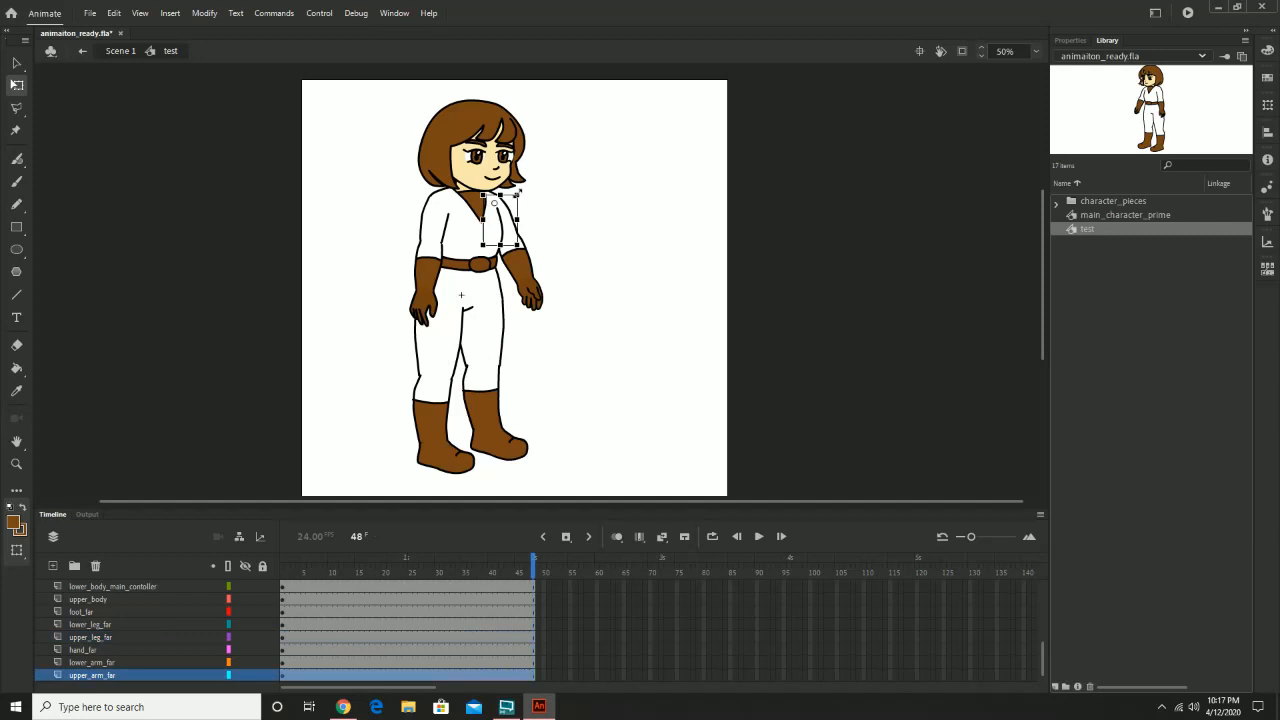
drag(528, 202, 535, 210)
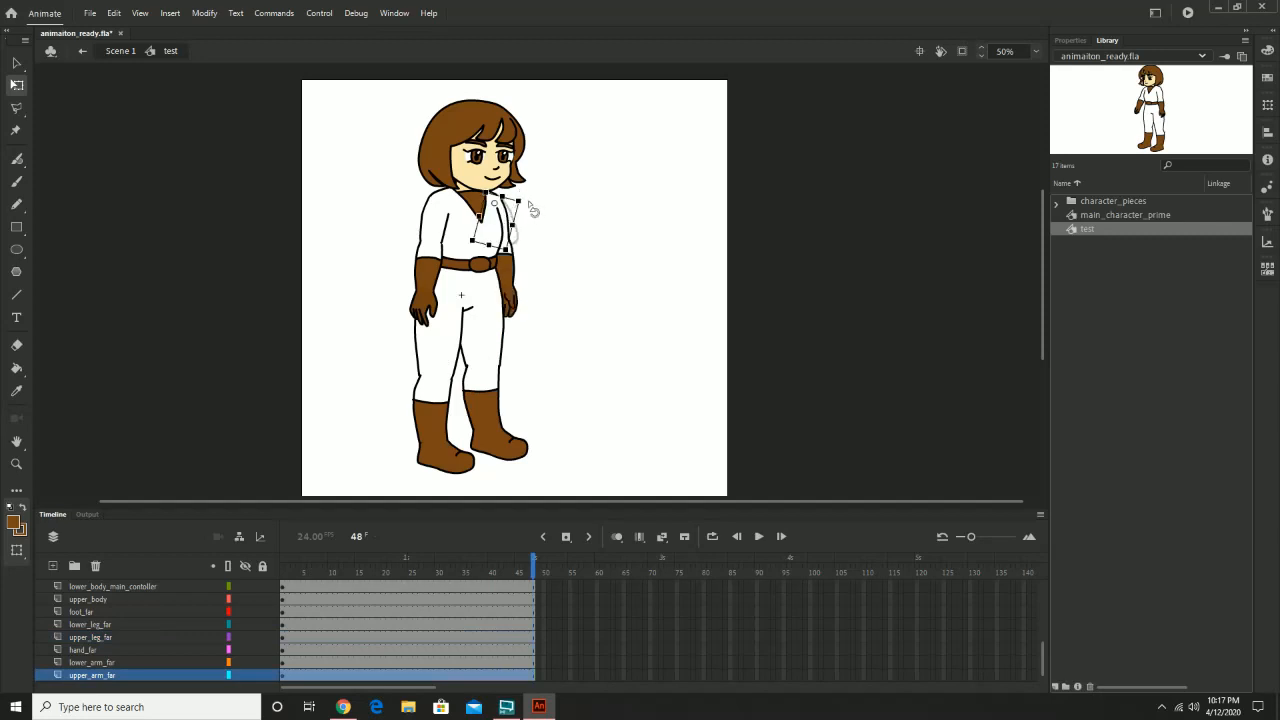
click(547, 314)
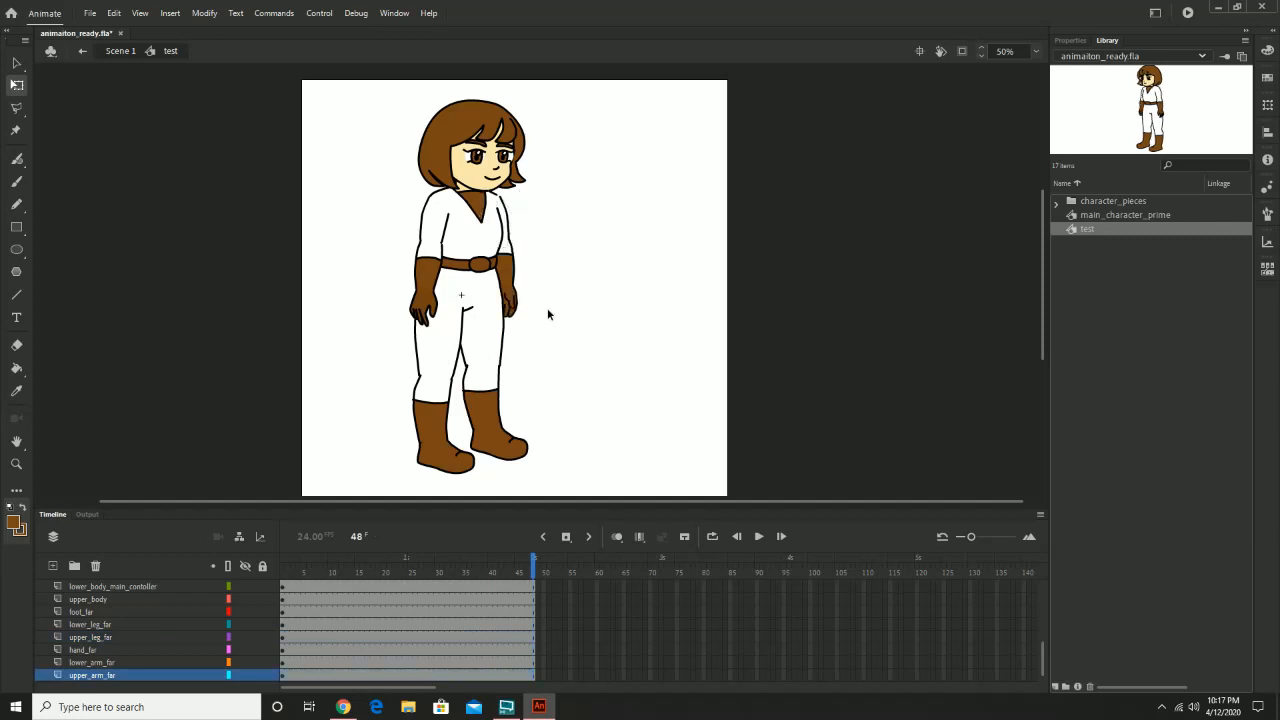
Step: Look through the rig's layer stack from pupil_close to upper_arm_far and check that the layers span to frame 48
scroll(140, 630, up, 5)
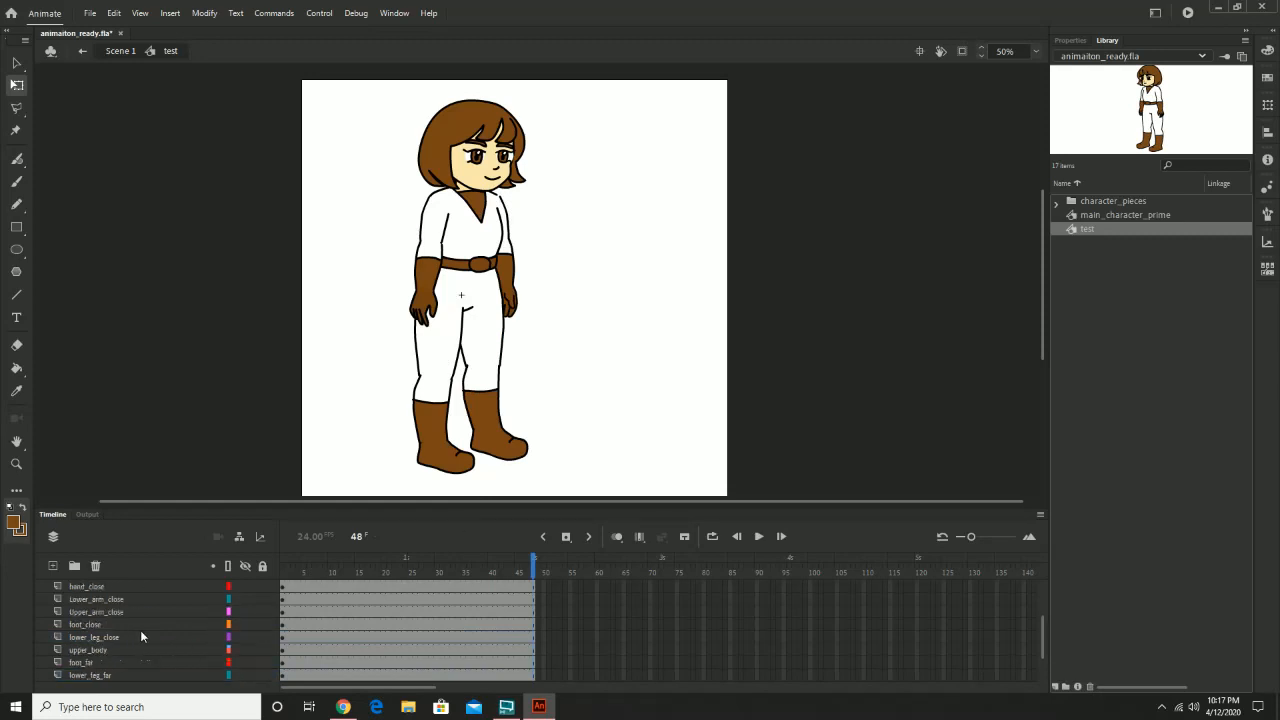
click(110, 596)
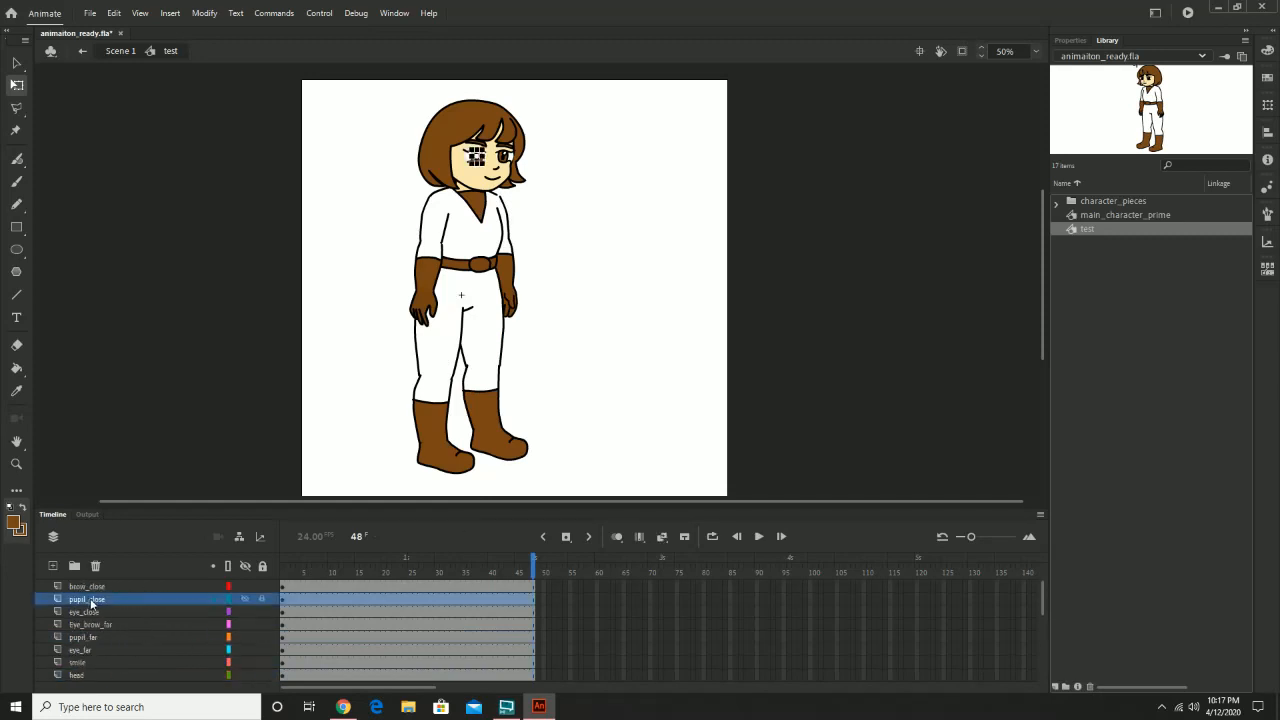
click(511, 237)
click(511, 238)
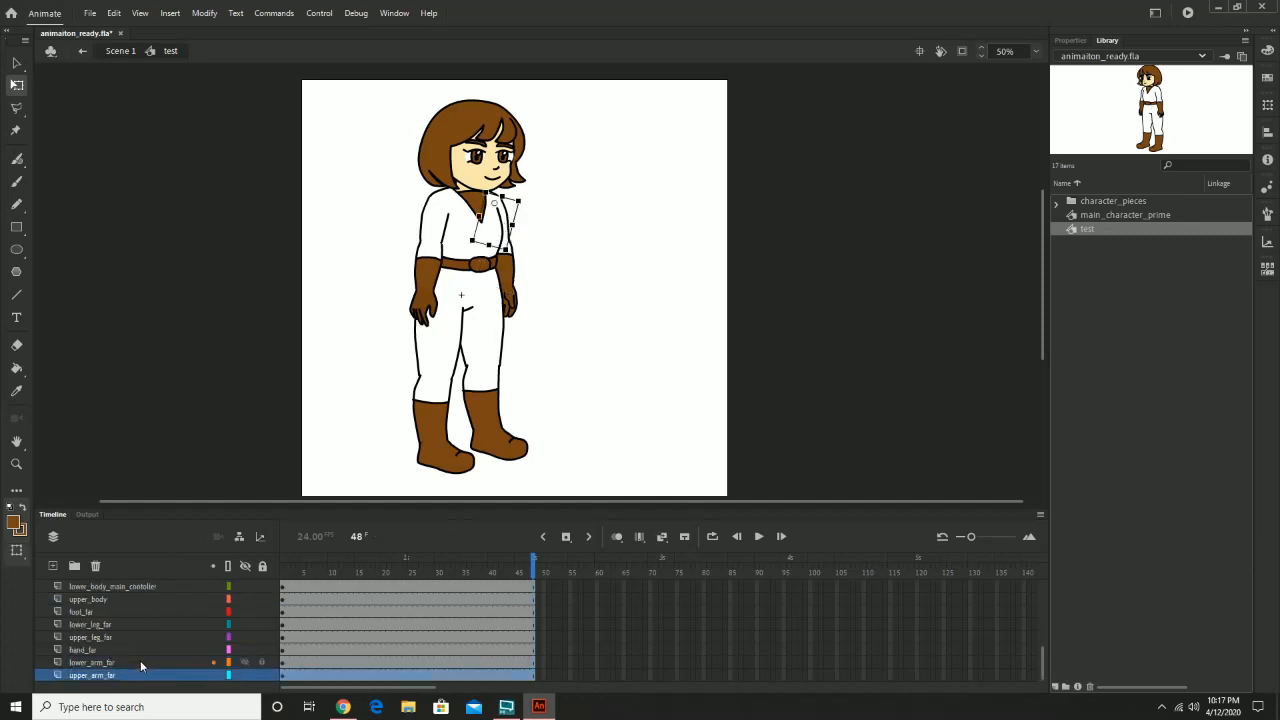
scroll(142, 663, down, 5)
scroll(142, 663, up, 2)
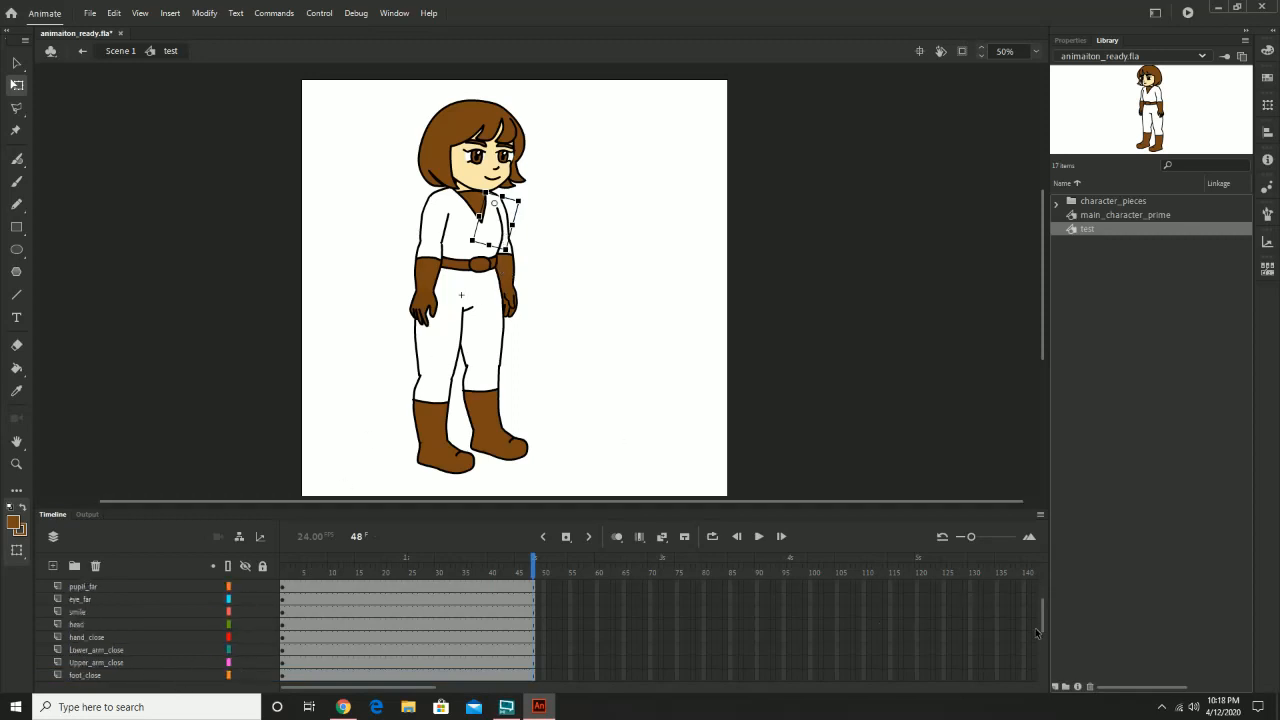
scroll(1045, 621, up, 3)
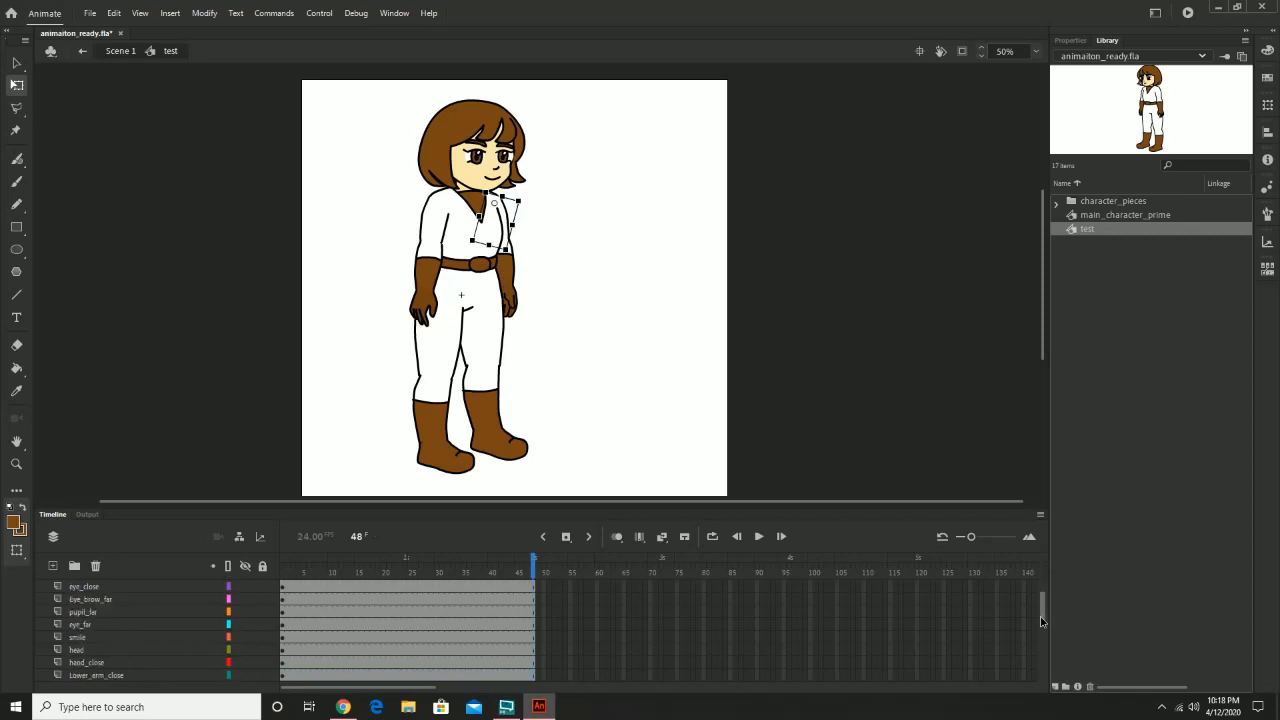
drag(1040, 621, 1043, 678)
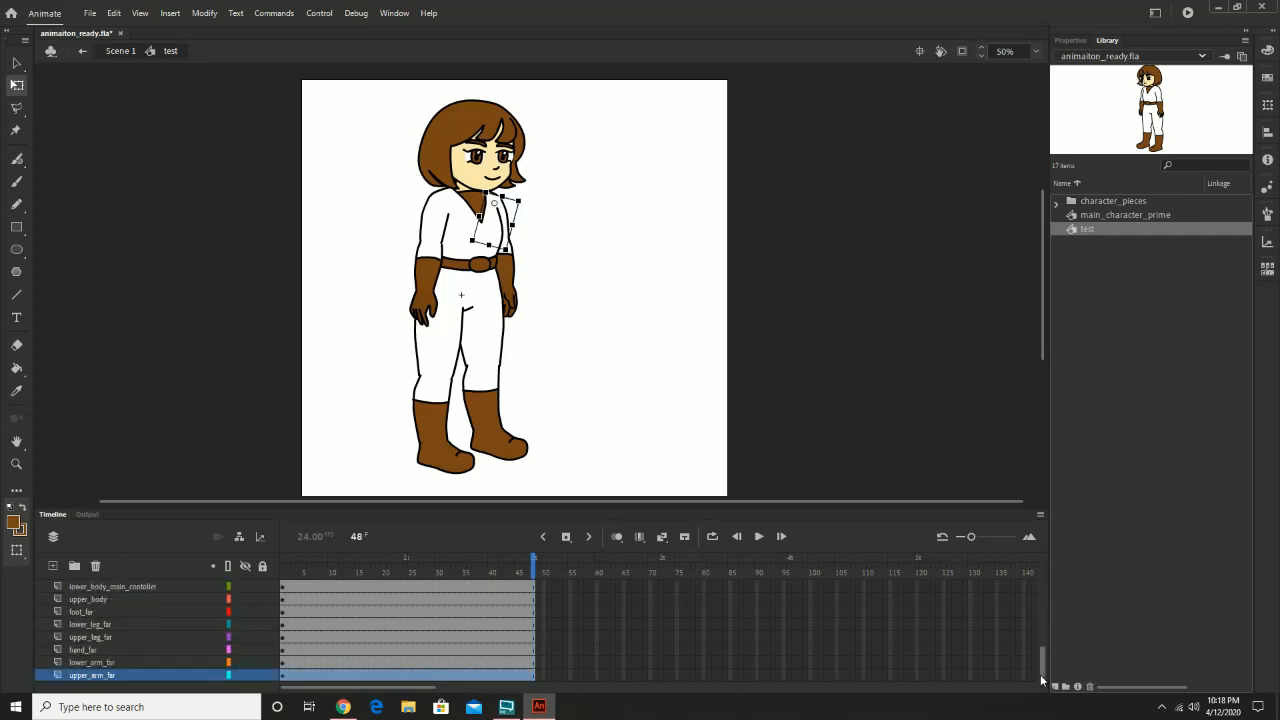
Step: Return to frame 1 and create a motion tween on the upper_arm_far layer
drag(330, 572, 265, 578)
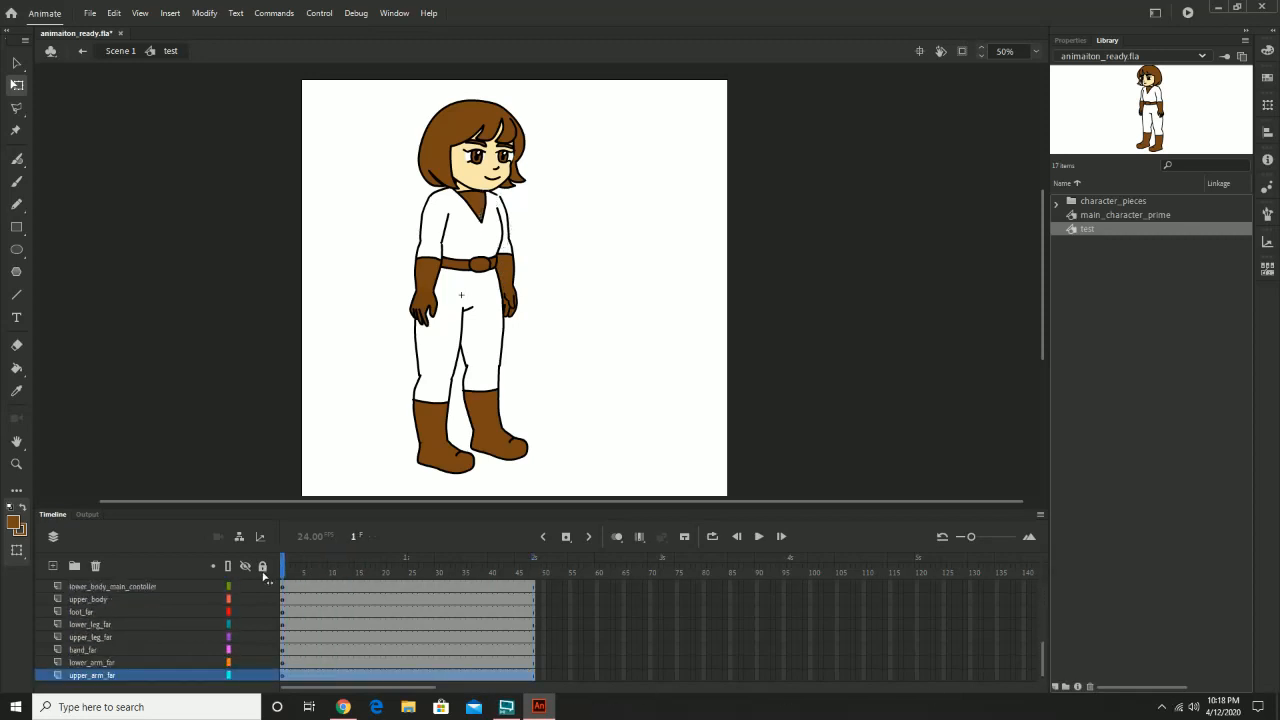
click(75, 677)
click(170, 14)
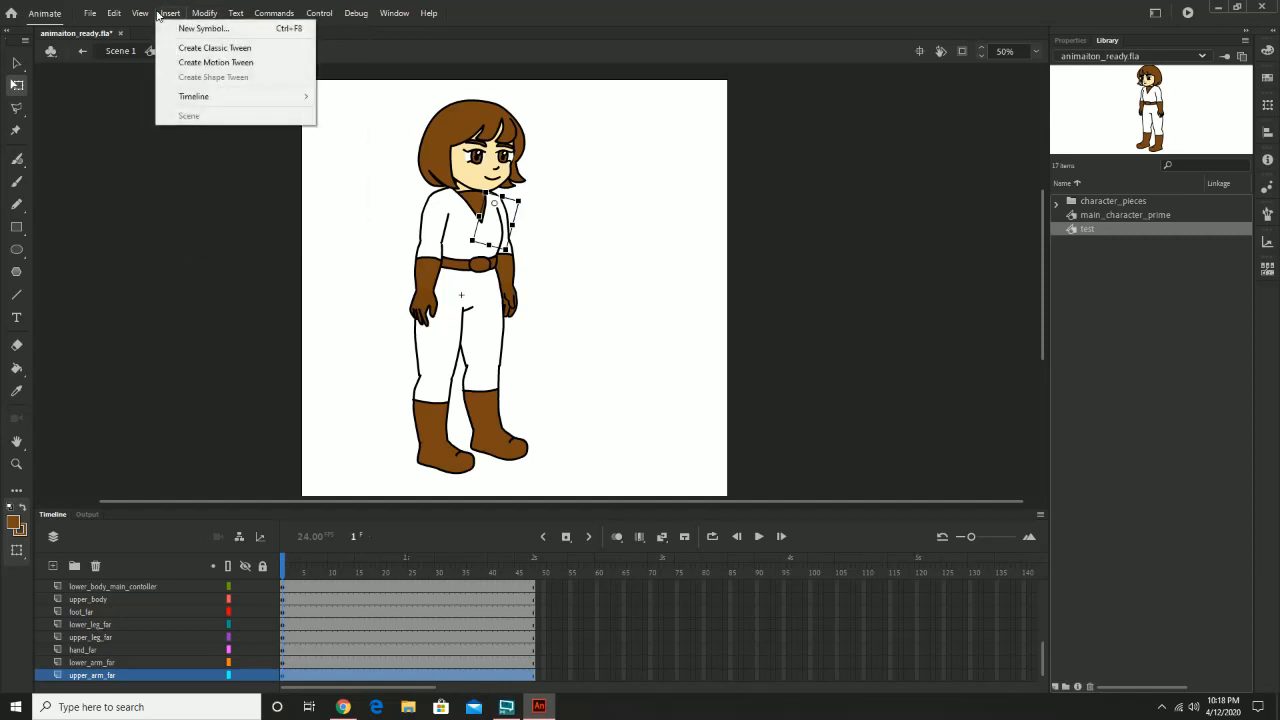
click(227, 63)
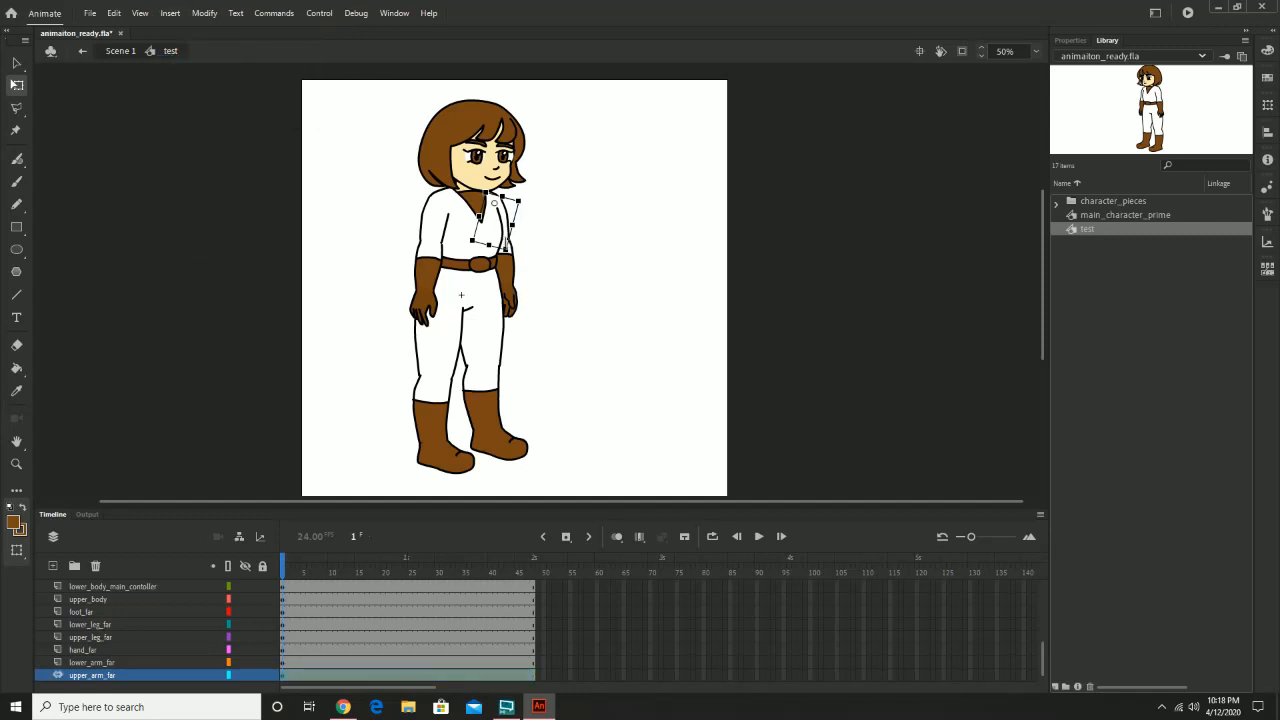
Step: Create motion tweens on the lower_arm_far and hand_far layers
click(512, 280)
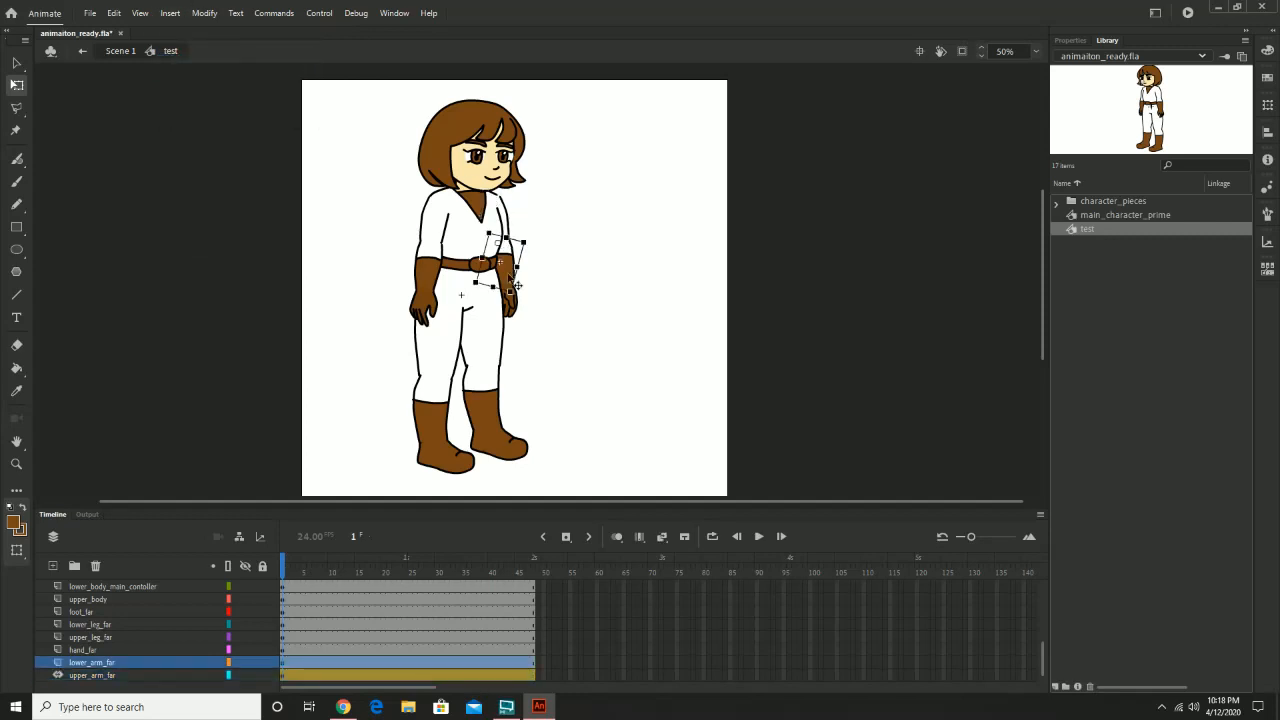
click(171, 13)
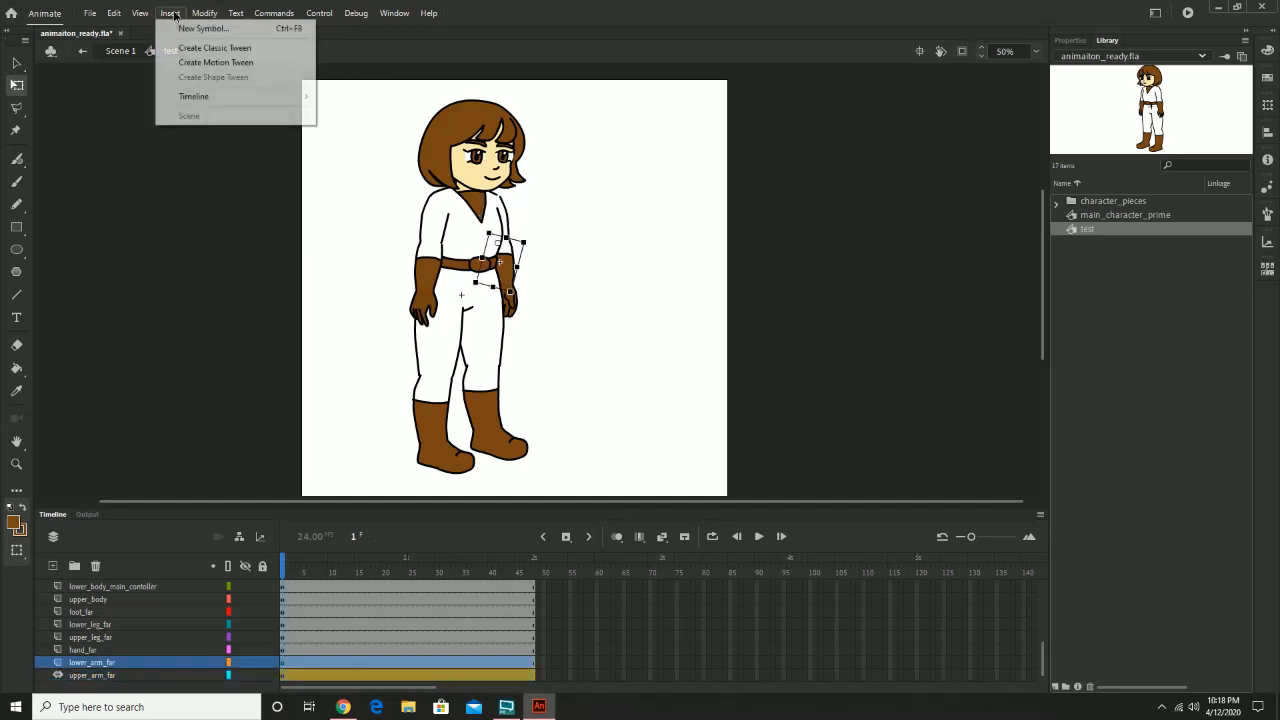
click(211, 63)
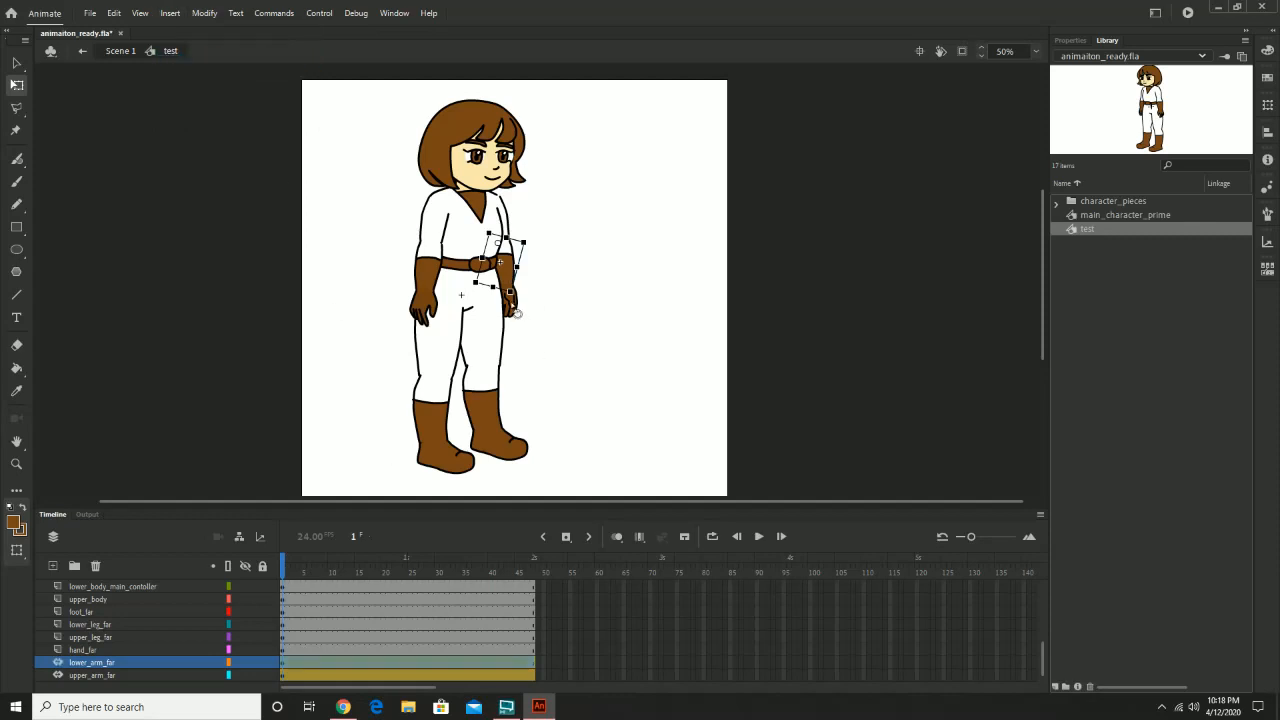
click(511, 310)
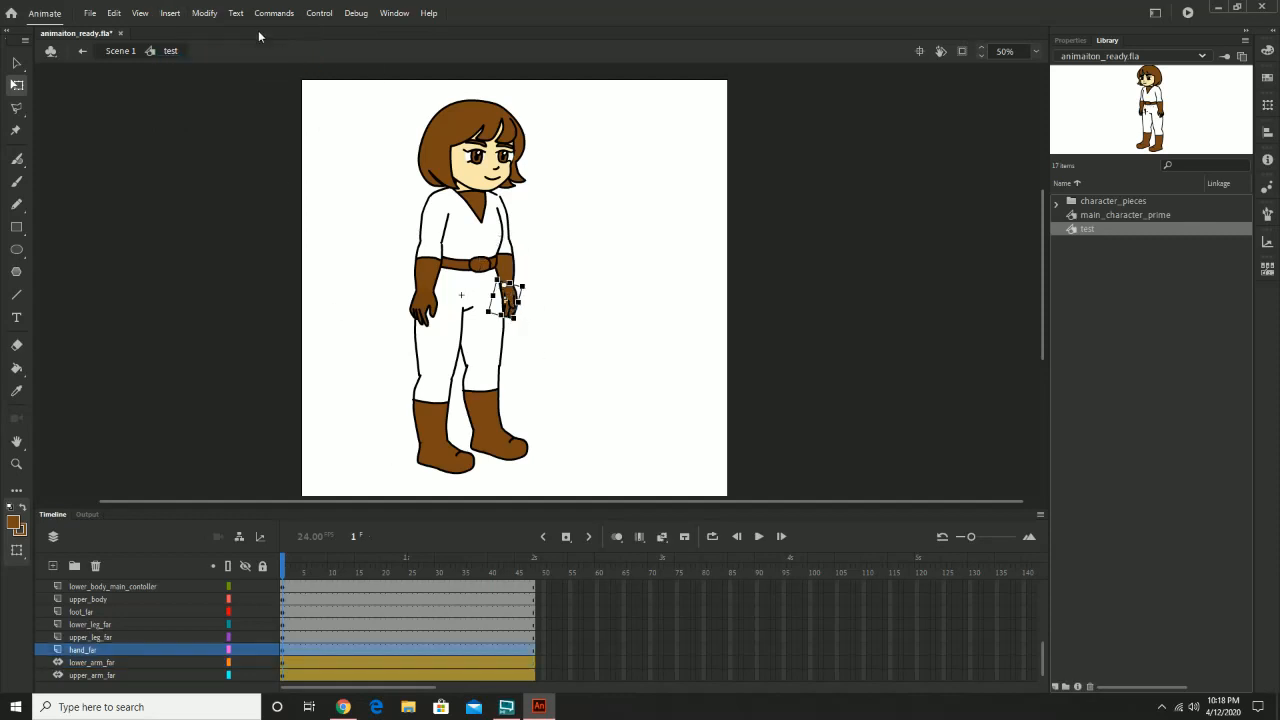
click(175, 13)
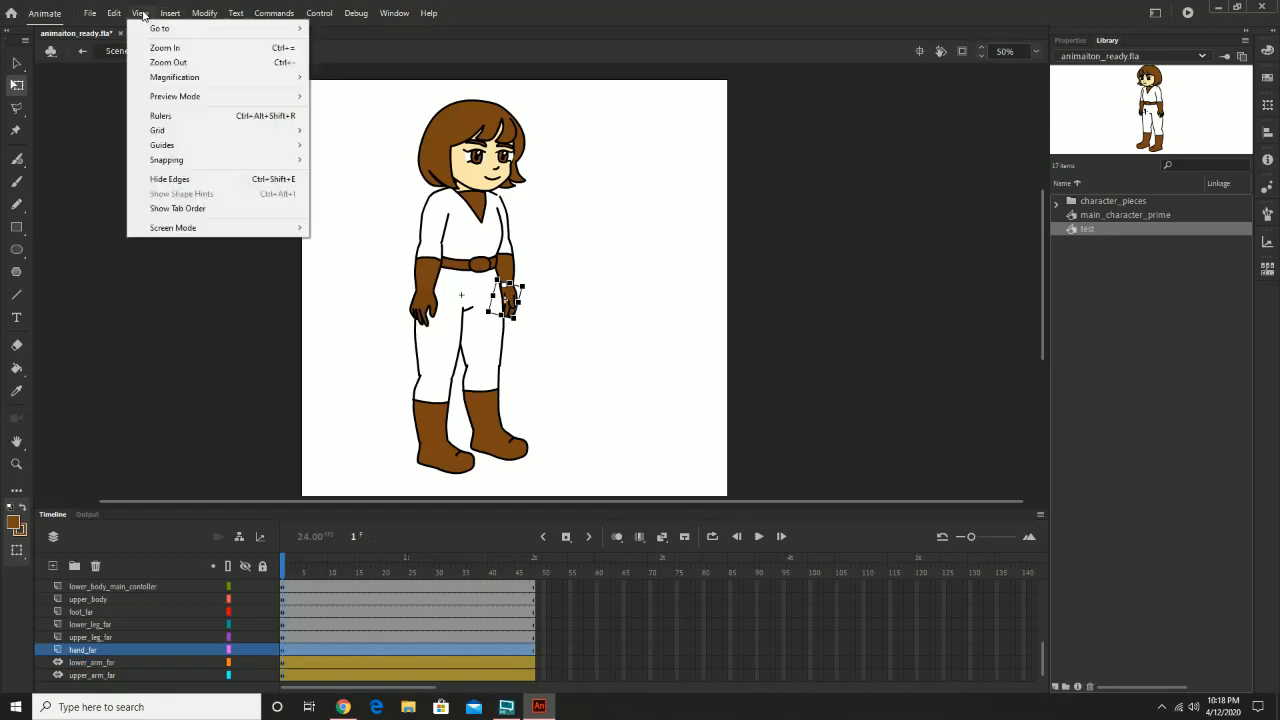
mouse_move(204, 13)
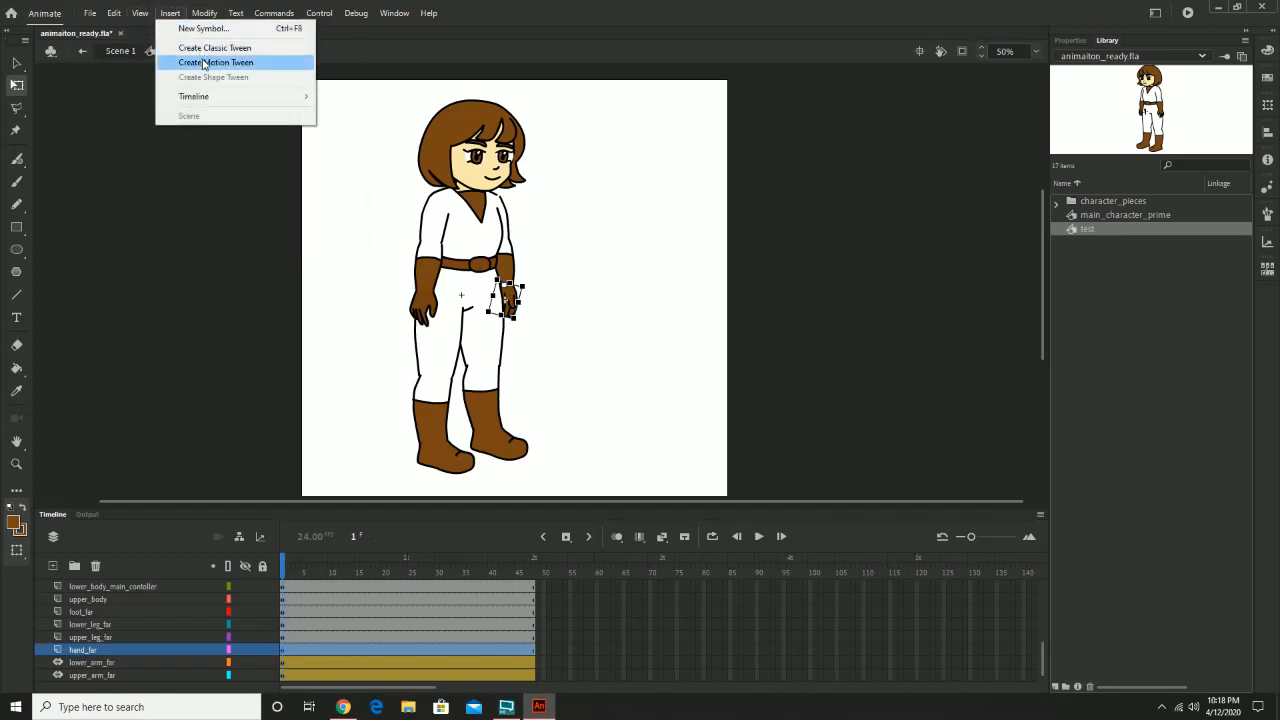
click(204, 63)
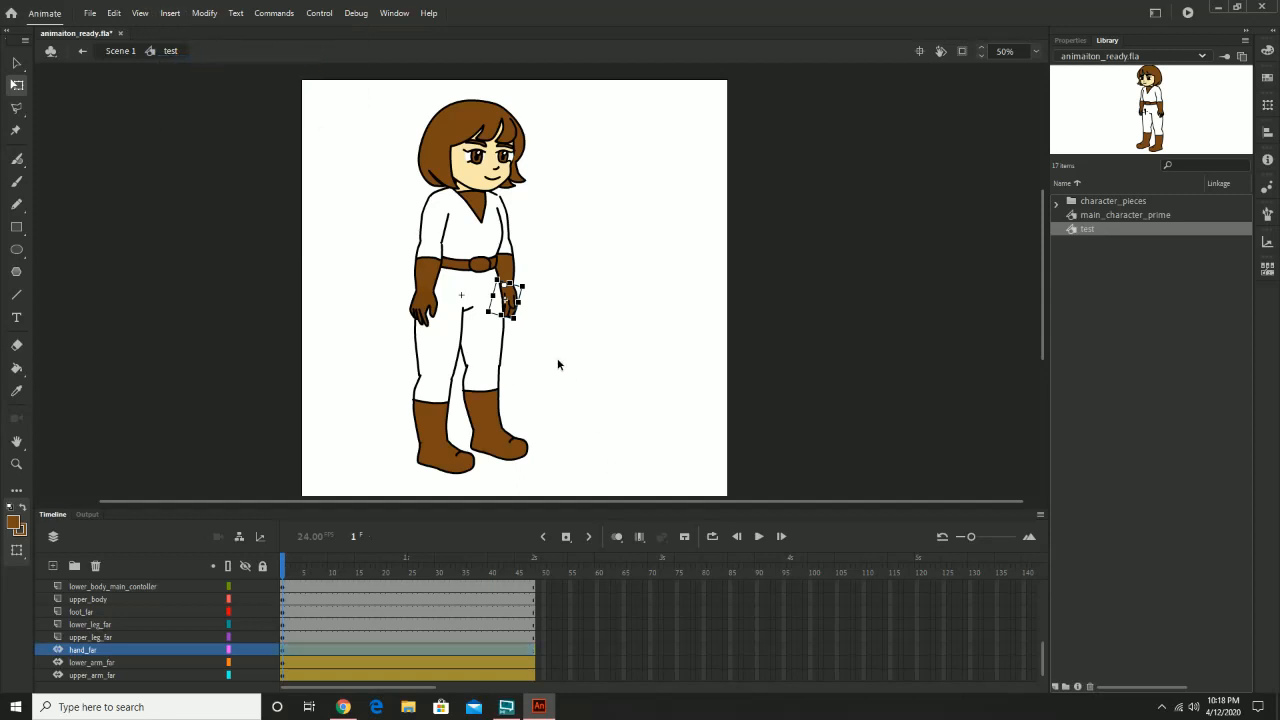
click(581, 325)
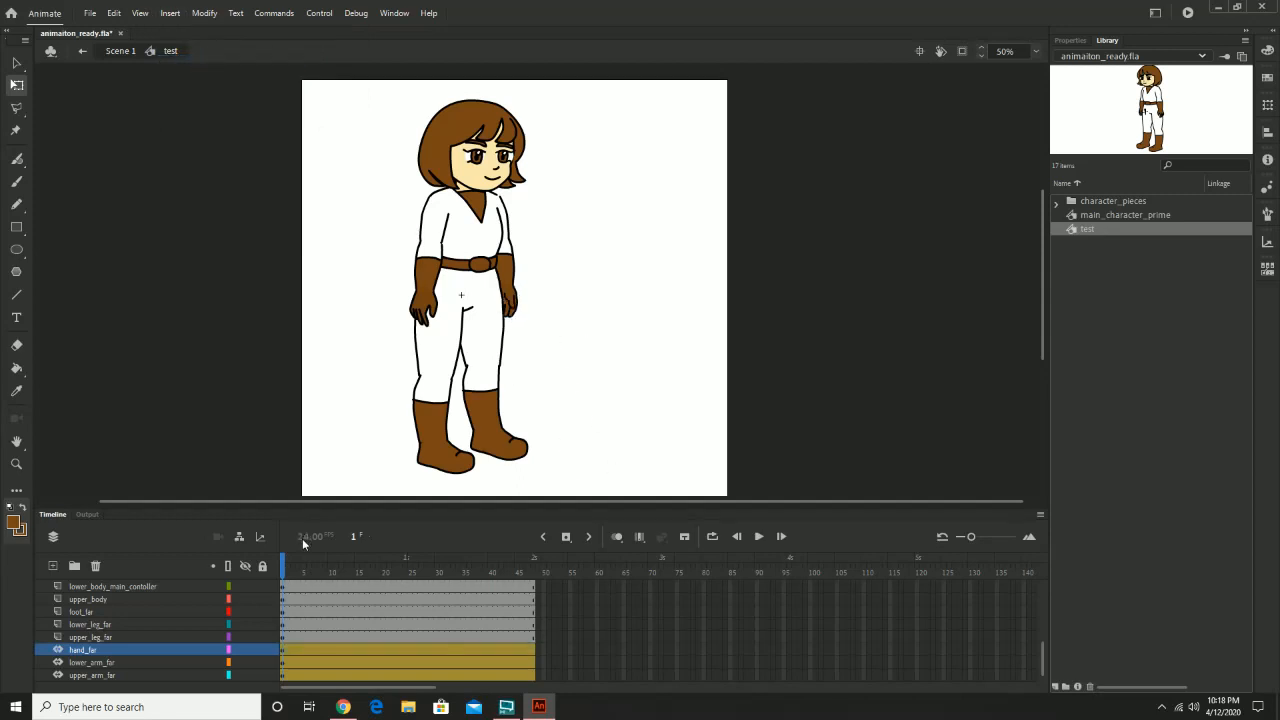
drag(284, 575, 333, 577)
drag(283, 654, 311, 657)
click(285, 655)
key(ctrl+z)
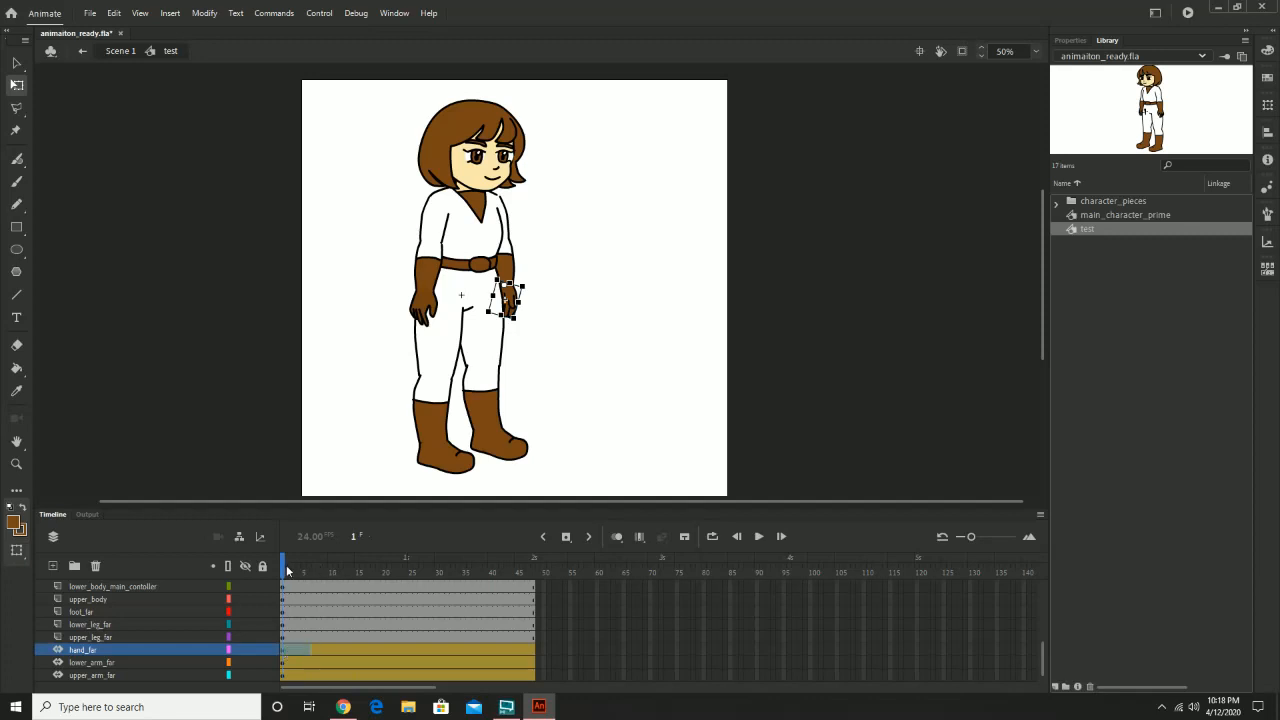
Step: Key the far upper arm at frame 12 by rotating it outward and back to its resting pose beside the torso
drag(287, 570, 342, 583)
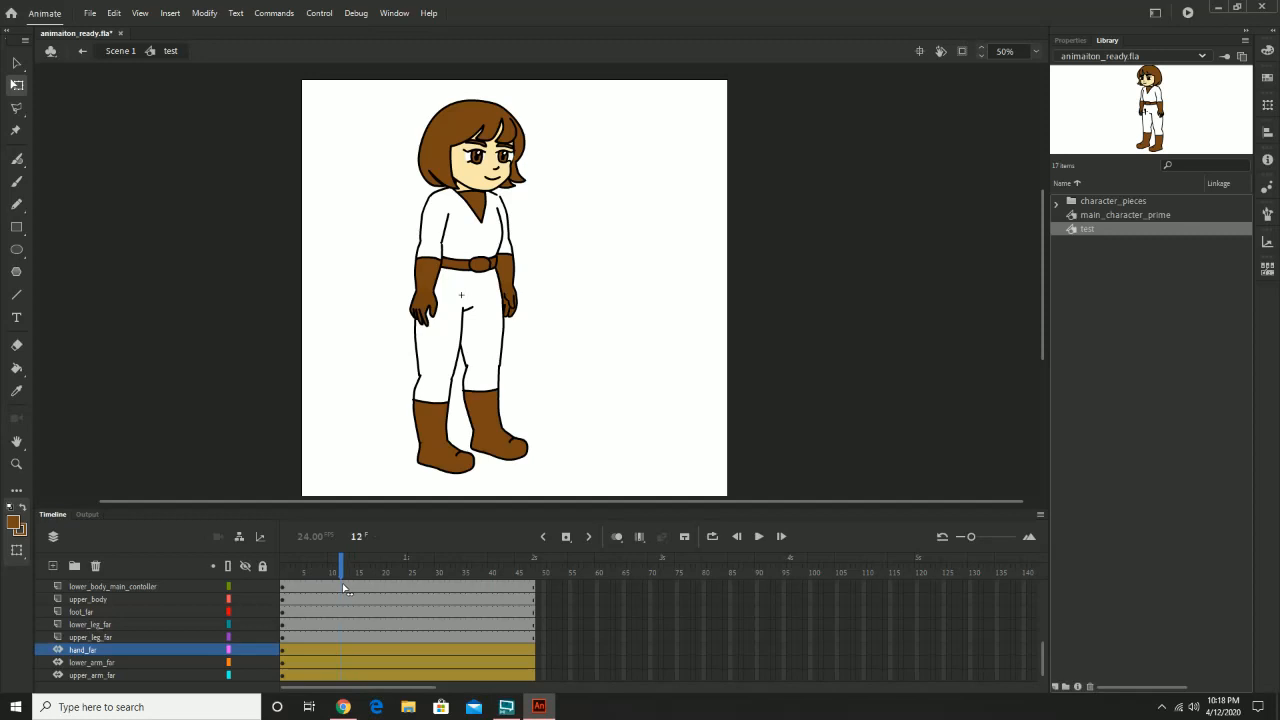
click(512, 230)
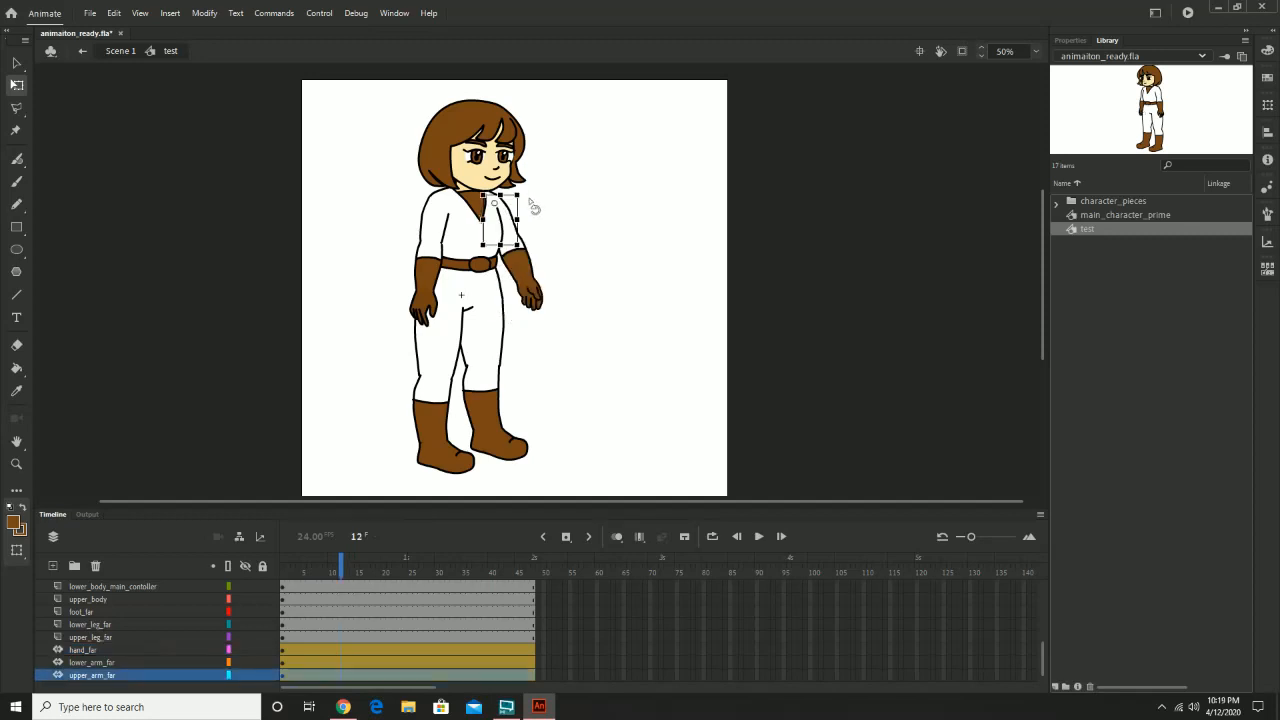
click(515, 285)
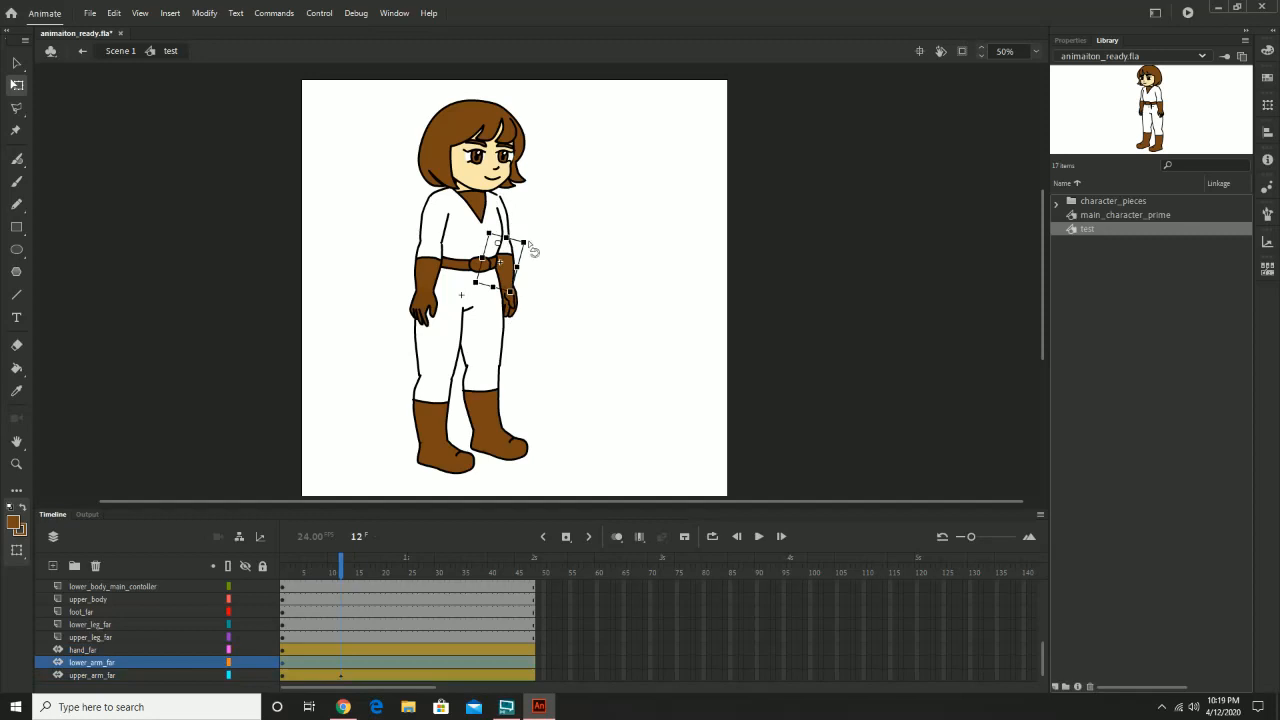
click(512, 309)
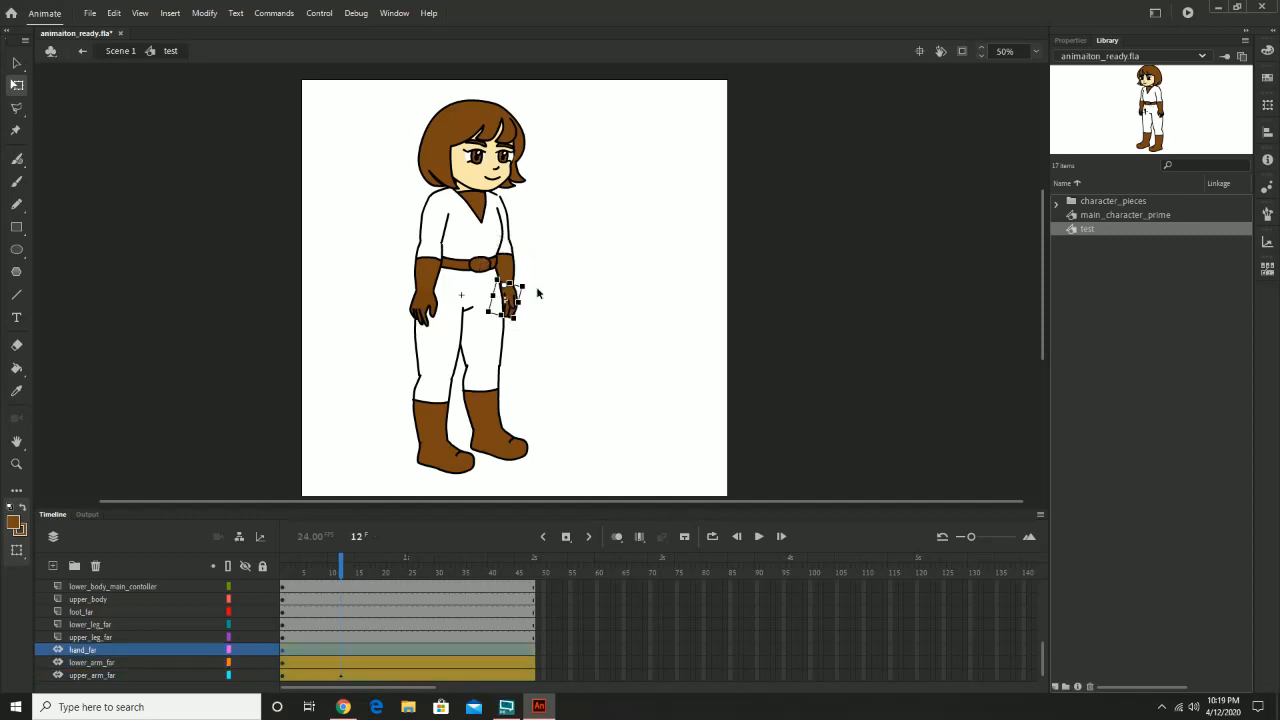
Step: Key the far lower arm at frame 12 by rotating it up and back down to its hanging pose
click(342, 662)
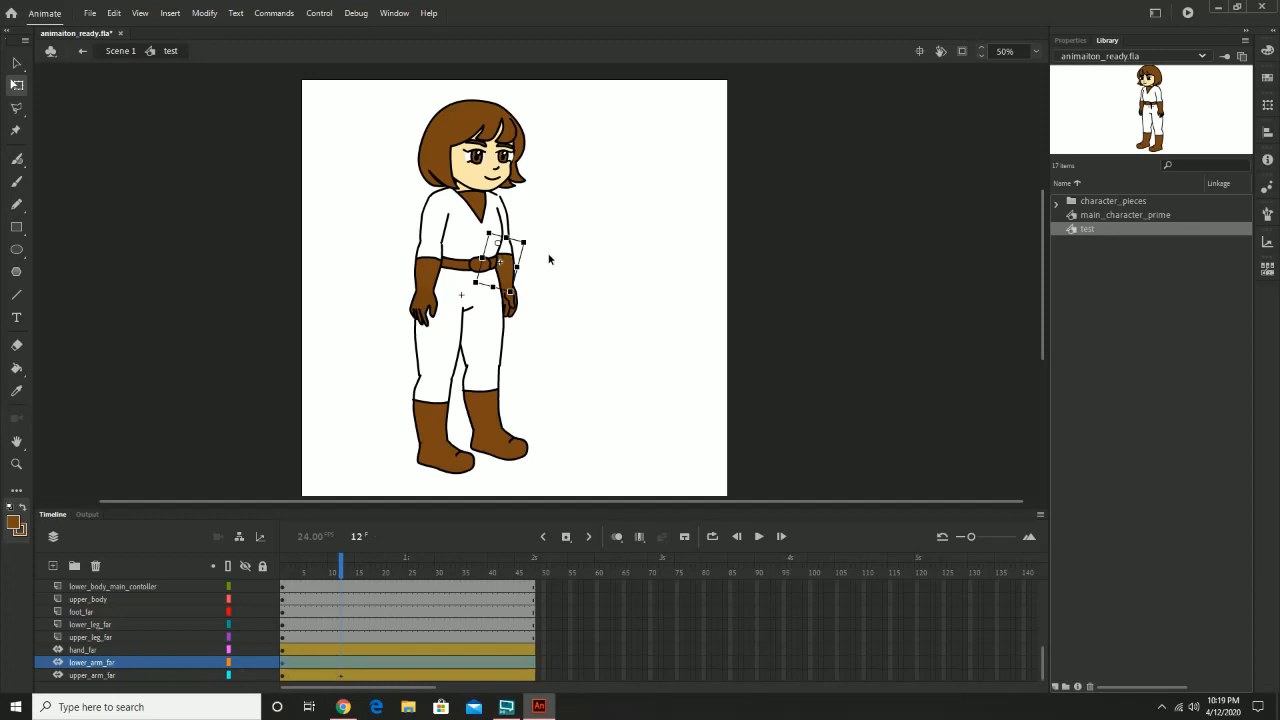
click(514, 277)
drag(536, 252, 530, 205)
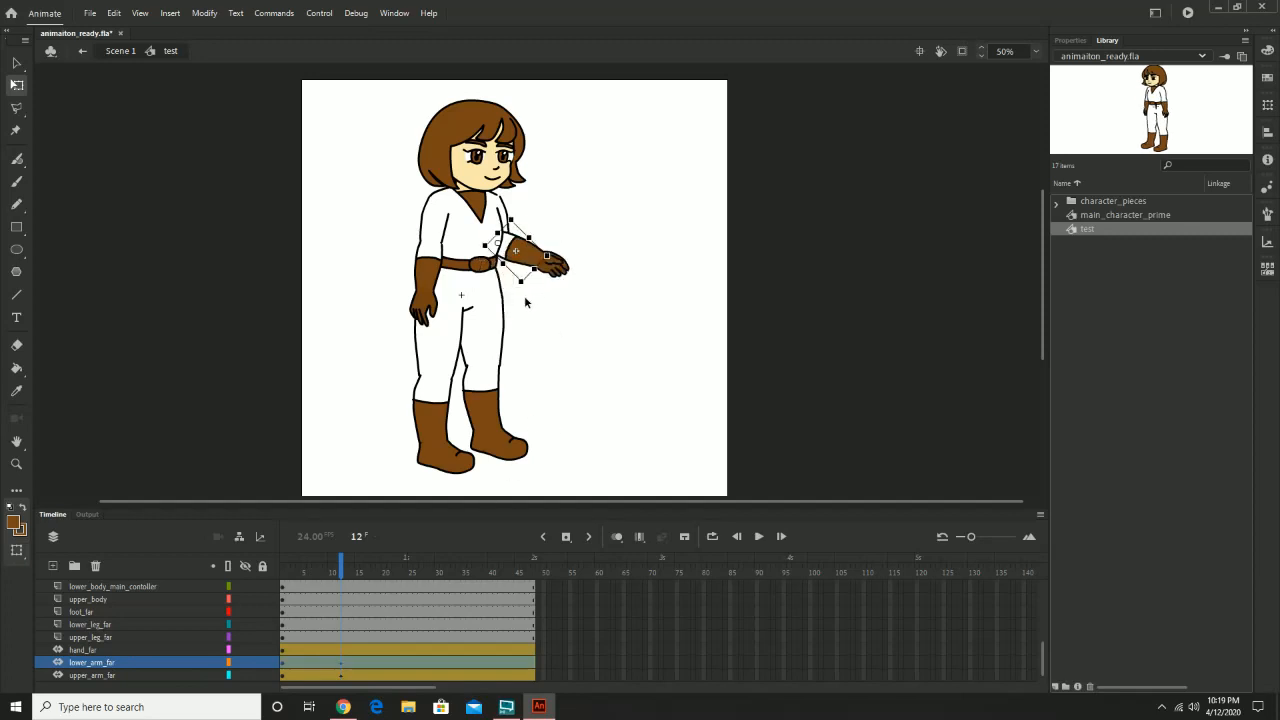
drag(528, 301, 448, 327)
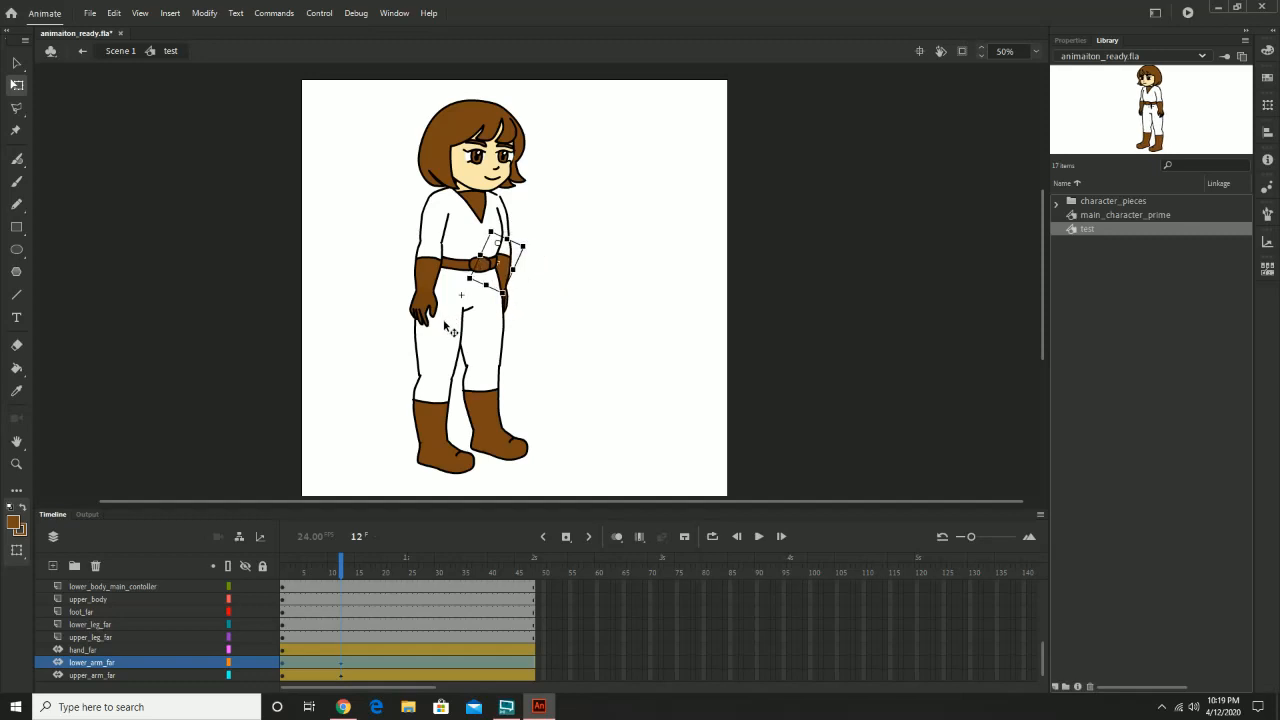
key(ctrl+z)
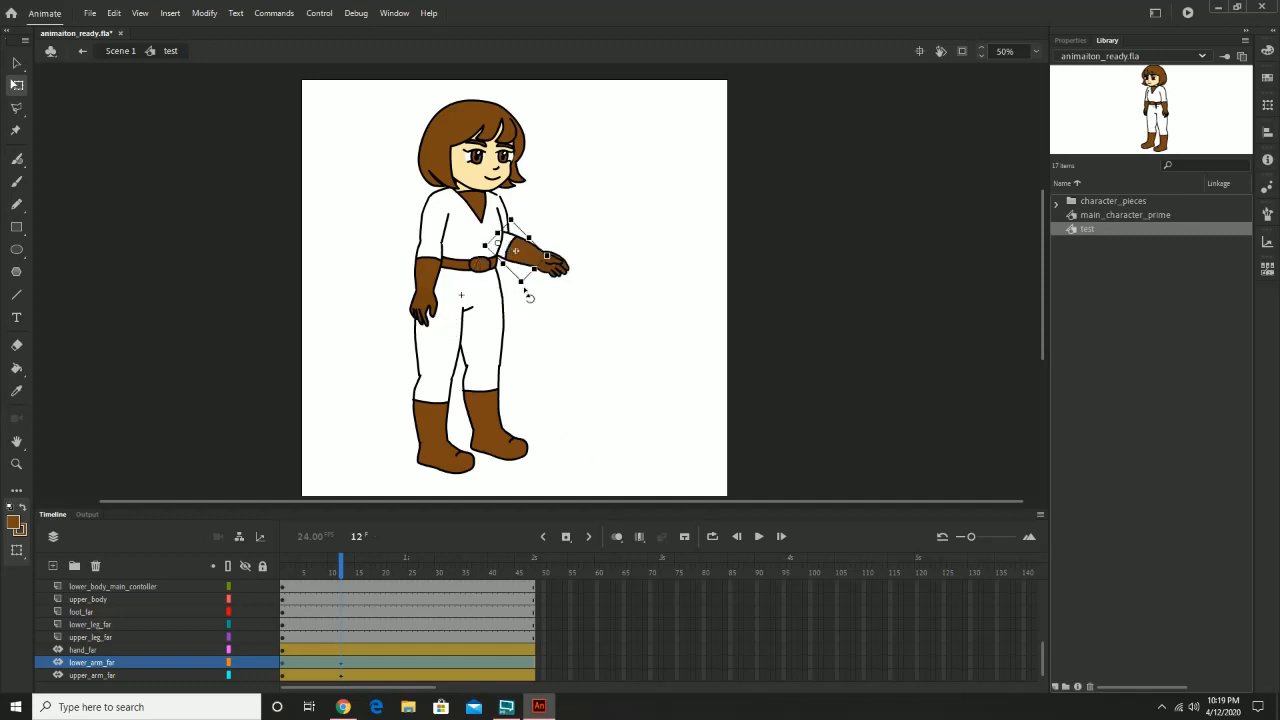
drag(529, 300, 470, 316)
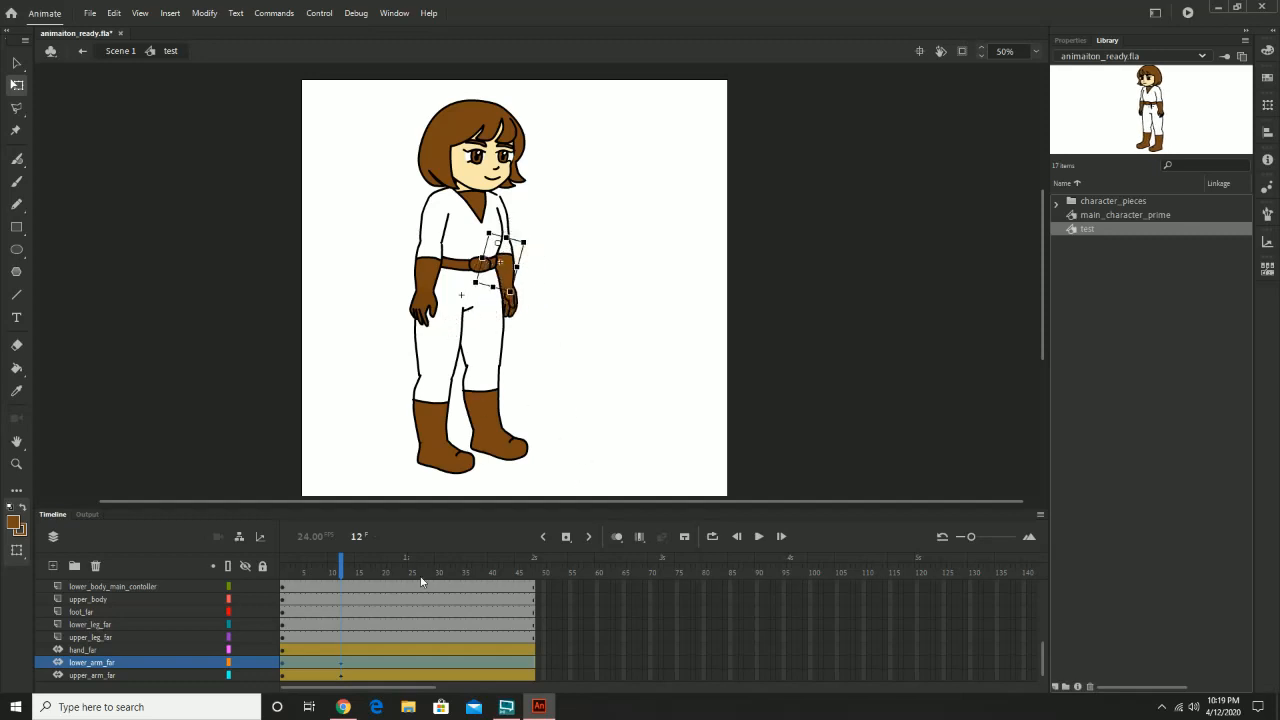
Step: Set a keyframe for the far hand at frame 12, keeping it in its resting pose
click(308, 570)
click(338, 572)
drag(338, 572, 342, 574)
click(507, 271)
click(510, 305)
drag(514, 329, 525, 387)
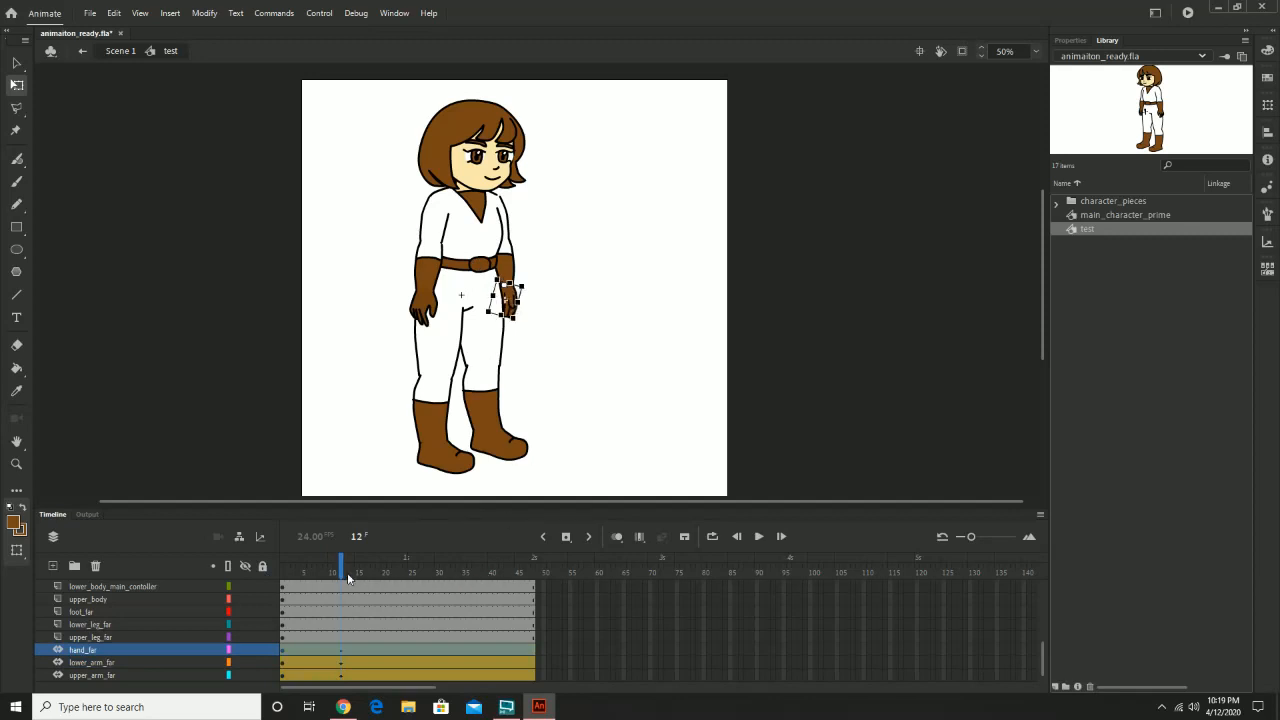
Step: At frame 24, rotate the far upper arm outward so the whole arm lifts away from the torso
drag(305, 572, 405, 574)
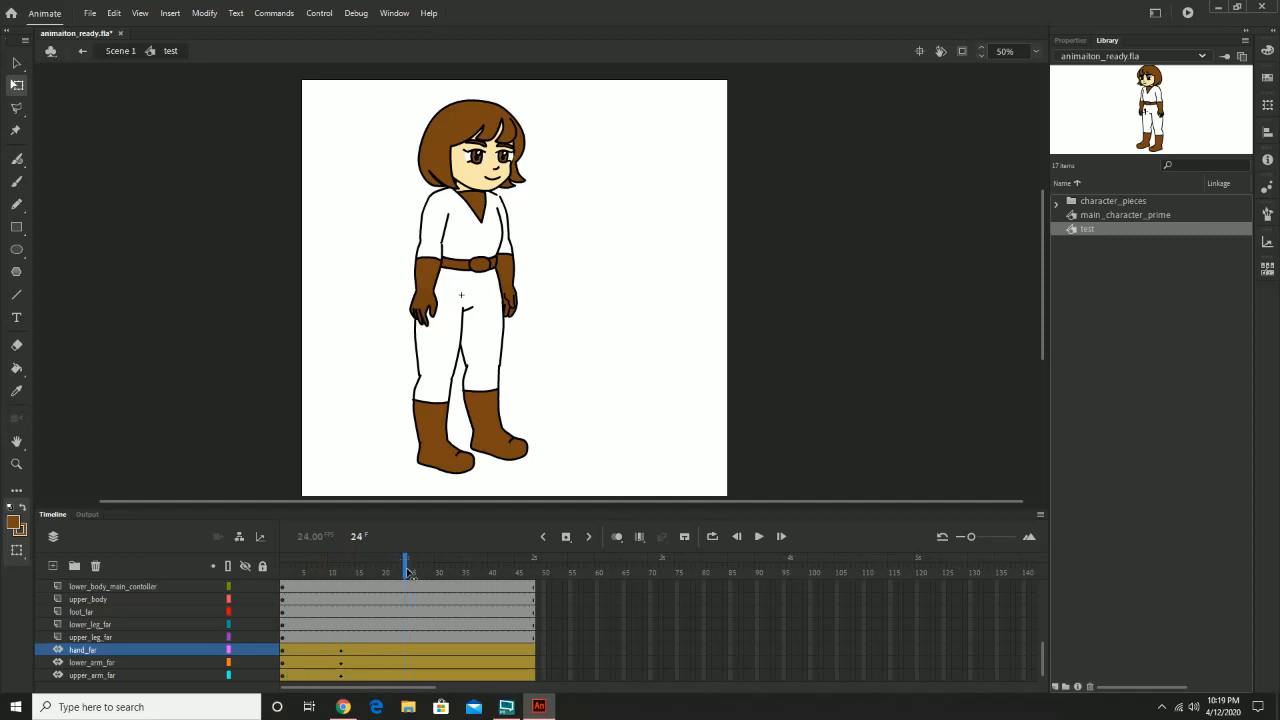
click(517, 242)
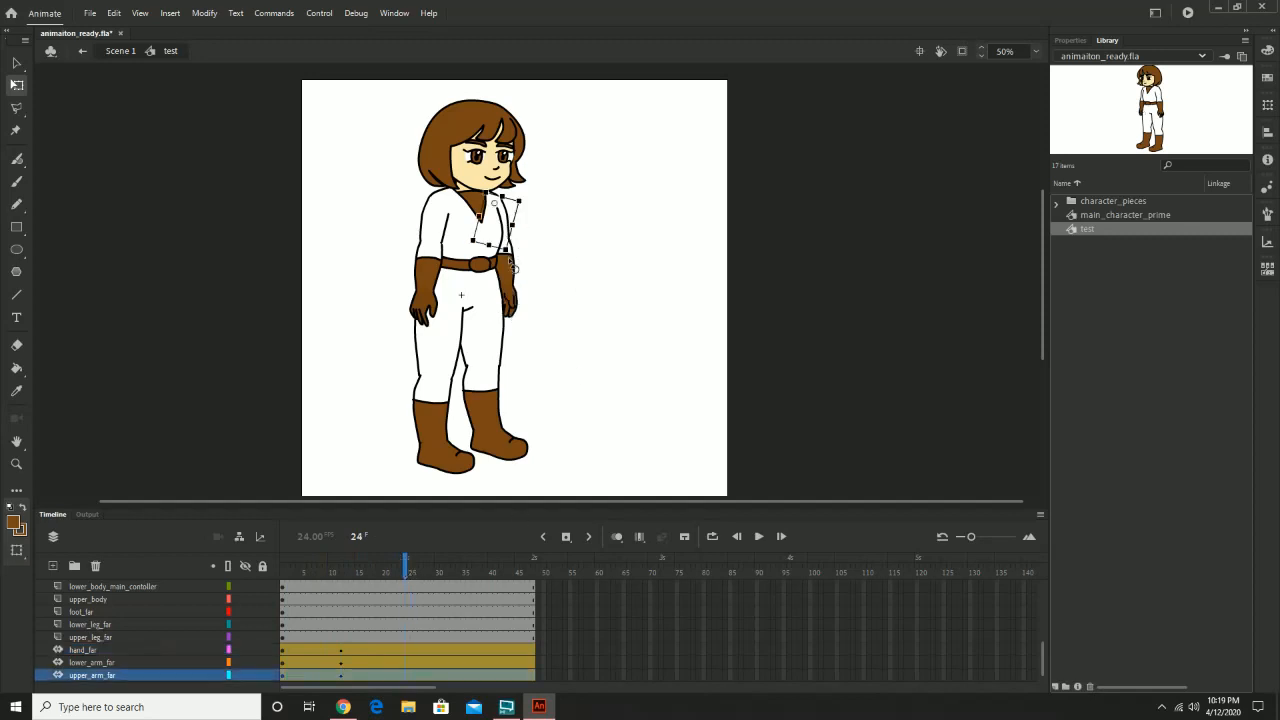
drag(517, 265, 546, 242)
Step: At frame 24, bend the far lower arm up at the elbow and rotate the hand upward into a waving pose
click(547, 252)
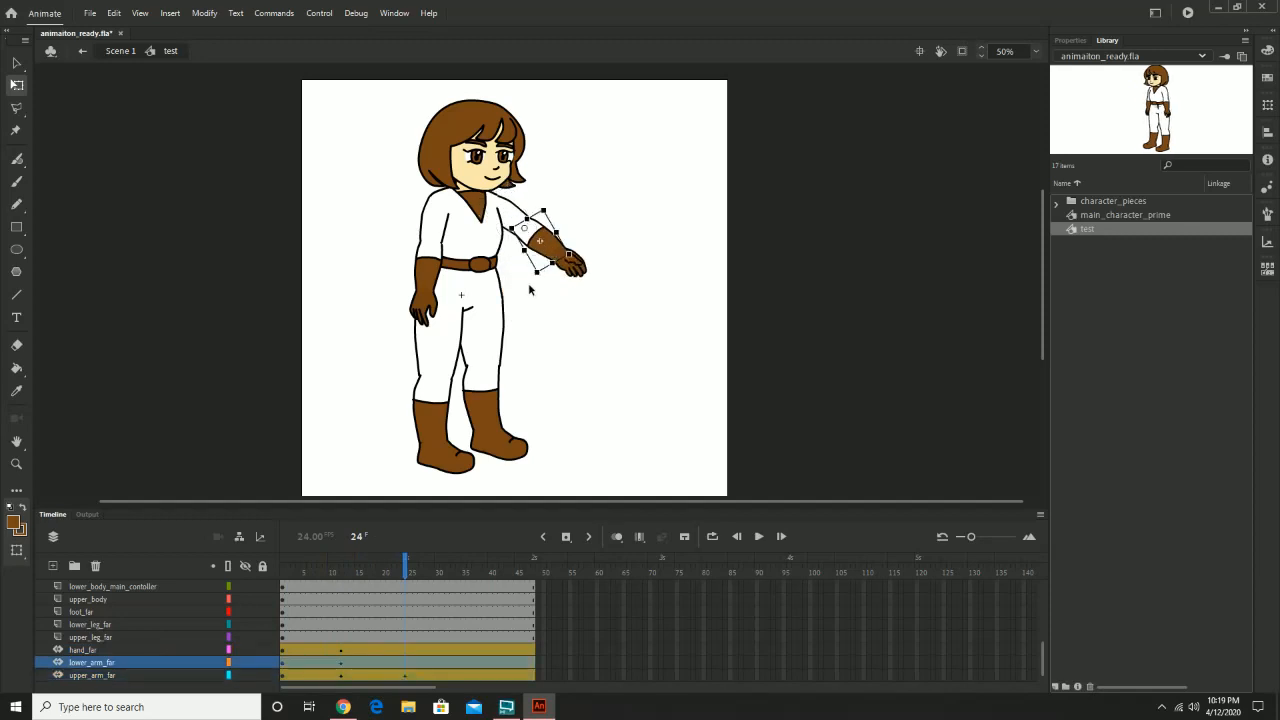
drag(530, 290, 573, 250)
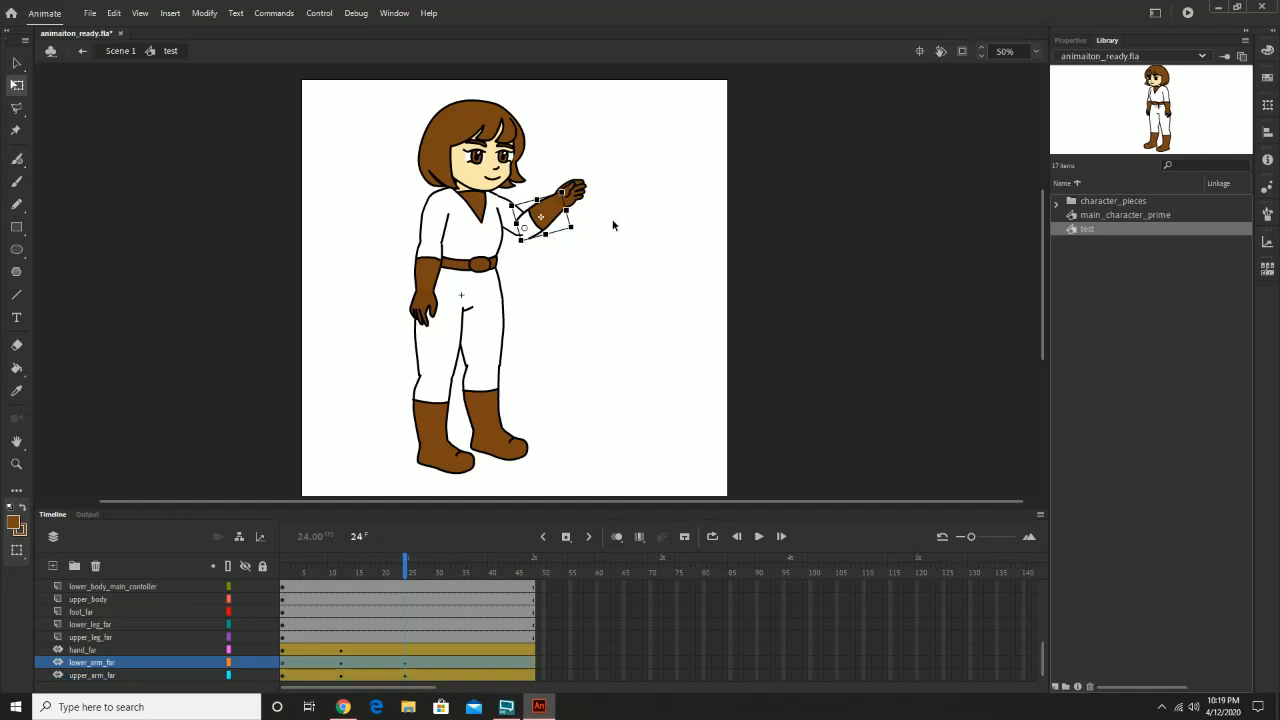
click(614, 223)
click(578, 196)
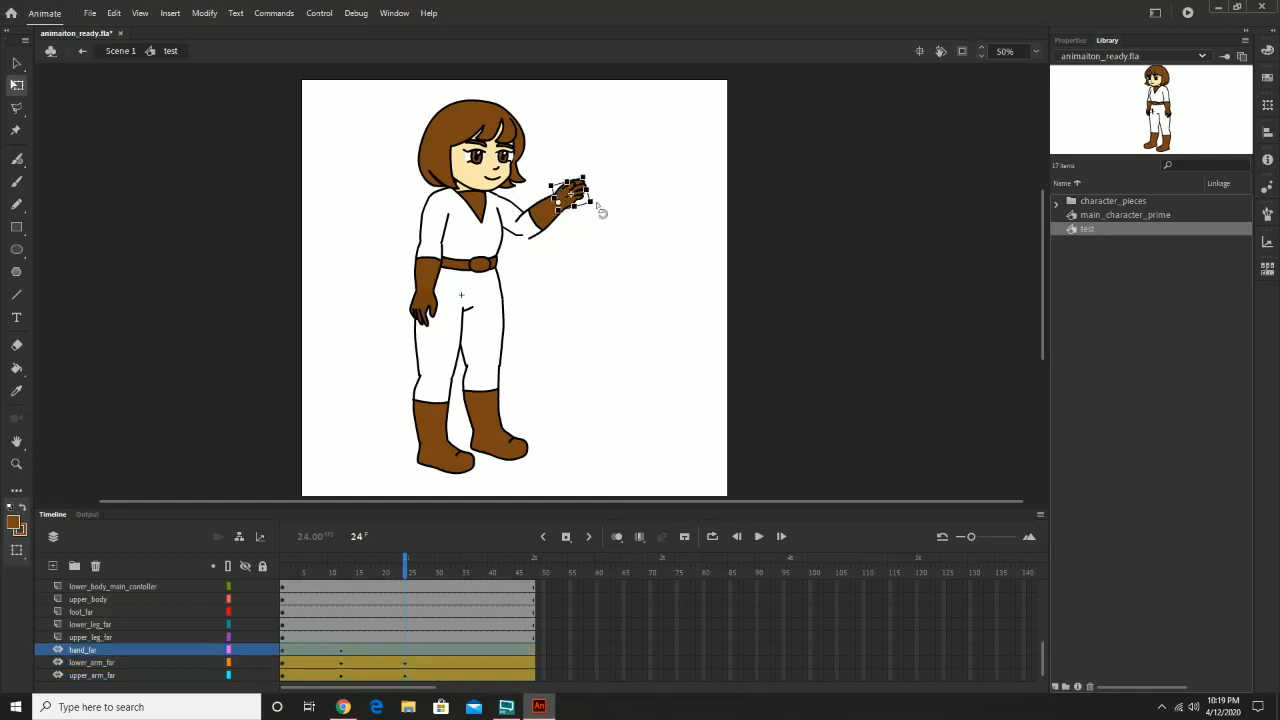
drag(601, 212, 600, 188)
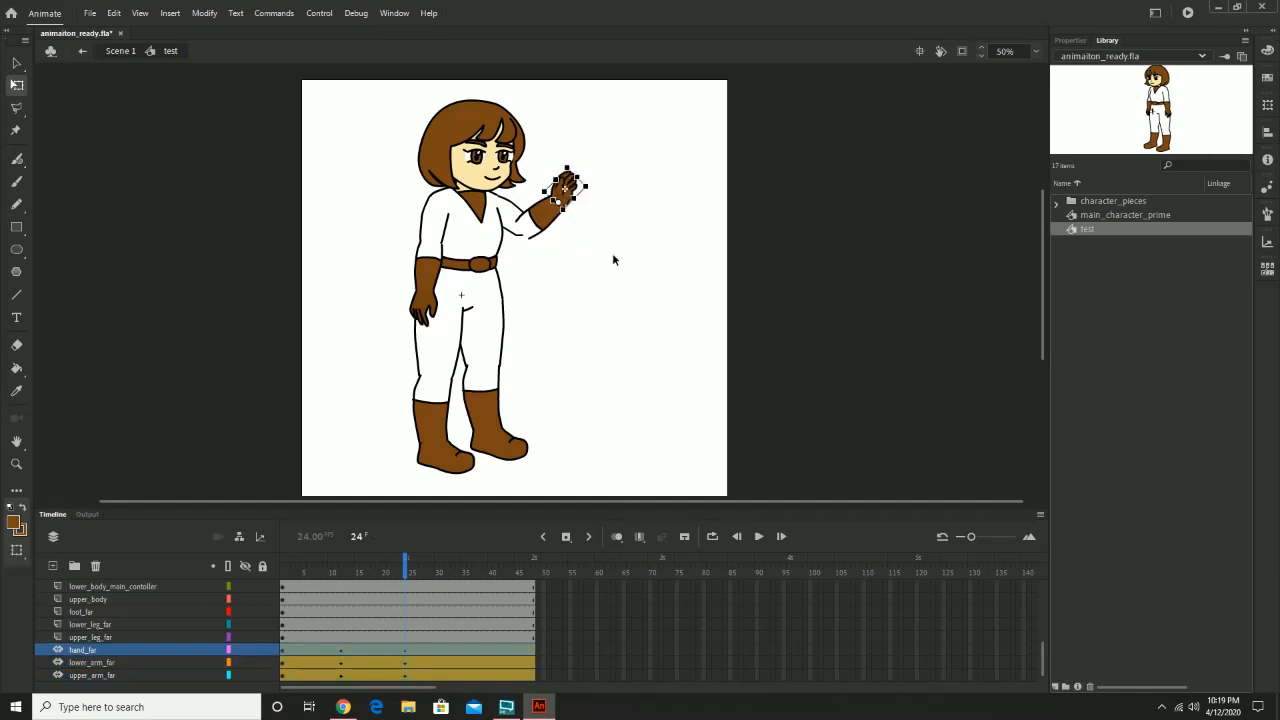
Step: Shift the far lower arm slightly toward the upper arm at frame 24 to tighten the elbow joint
mouse_move(405, 578)
mouse_down()
mouse_move(313, 578)
mouse_move(427, 572)
mouse_up()
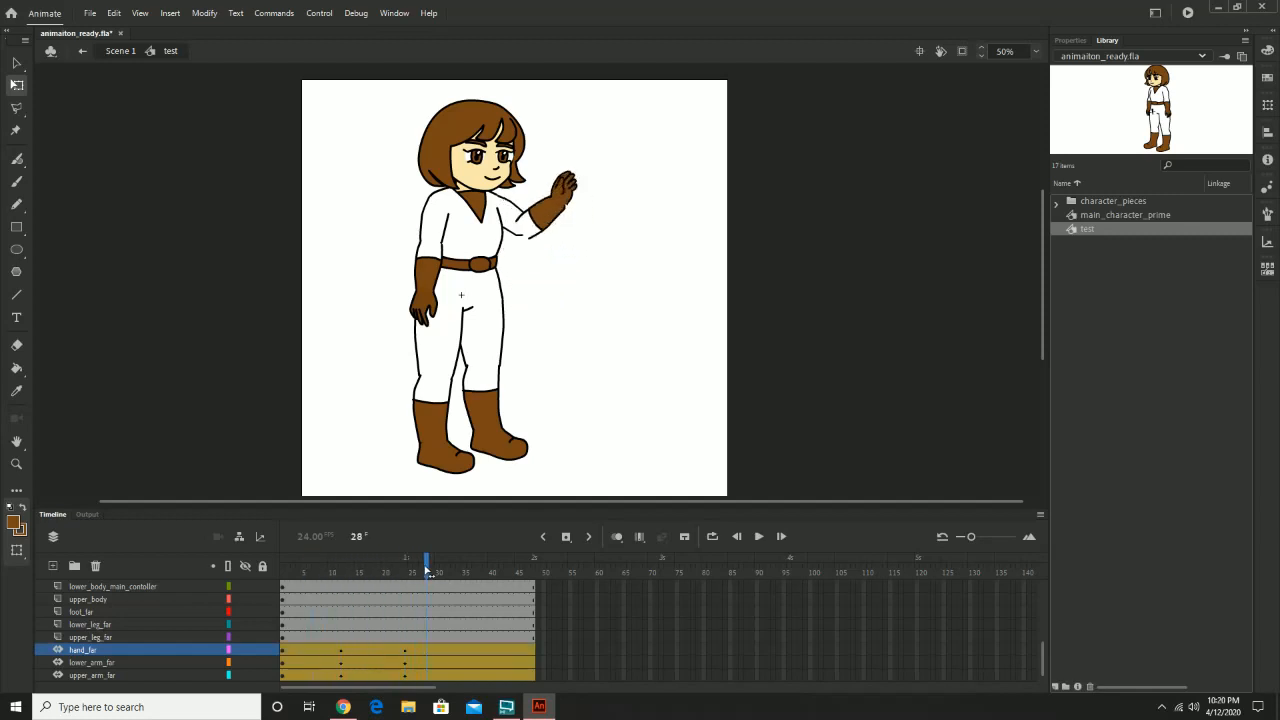
click(540, 218)
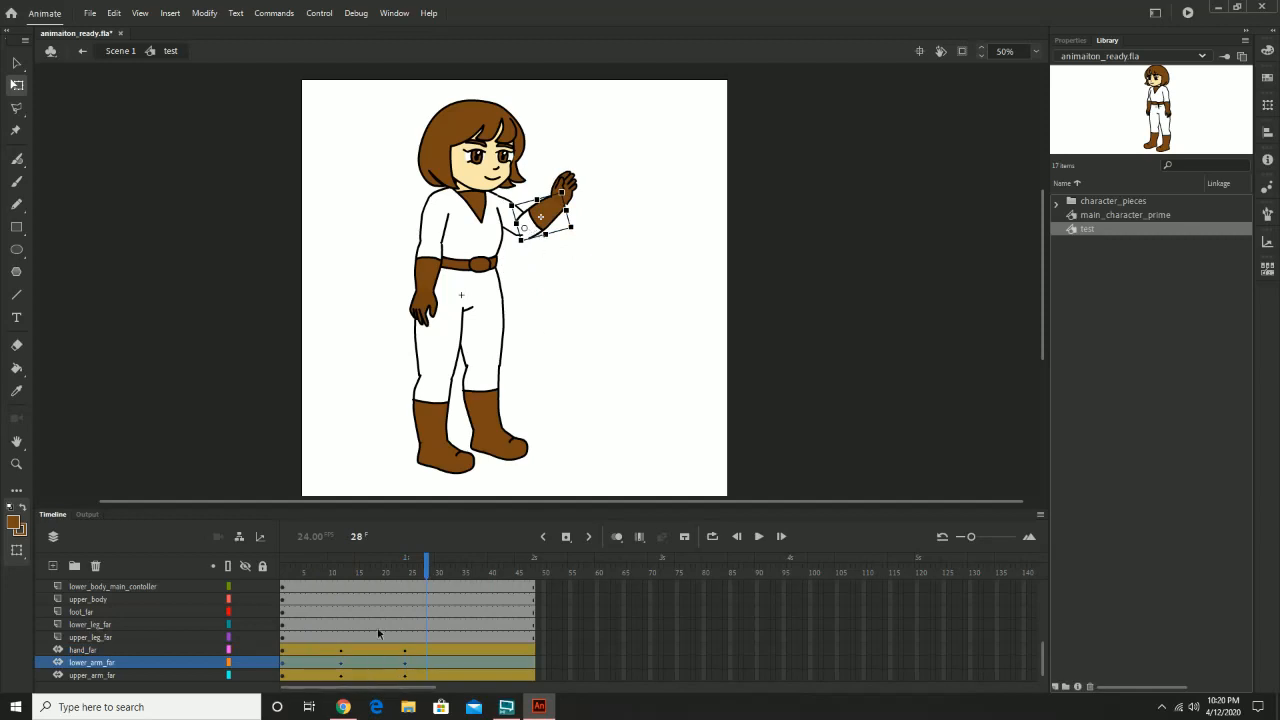
drag(428, 565, 408, 568)
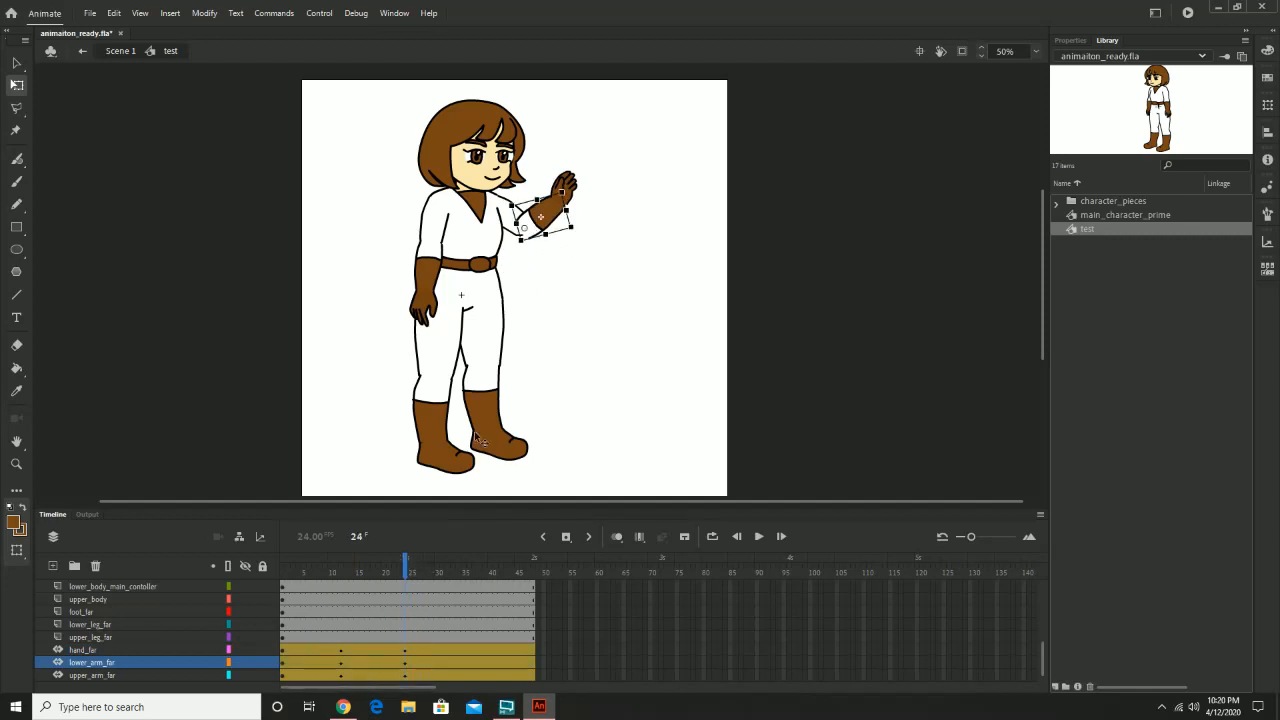
click(540, 218)
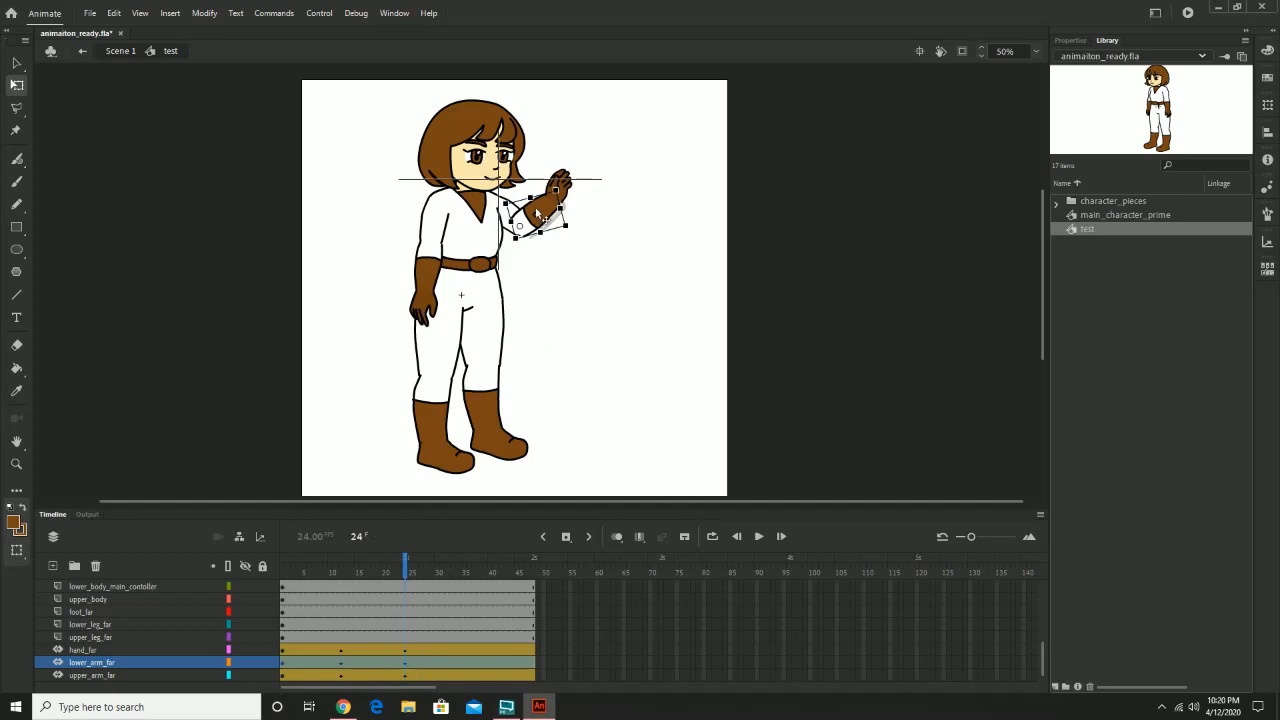
Step: At frame 36, rotate the far lower arm and hand slightly inward toward the head
drag(405, 565, 470, 621)
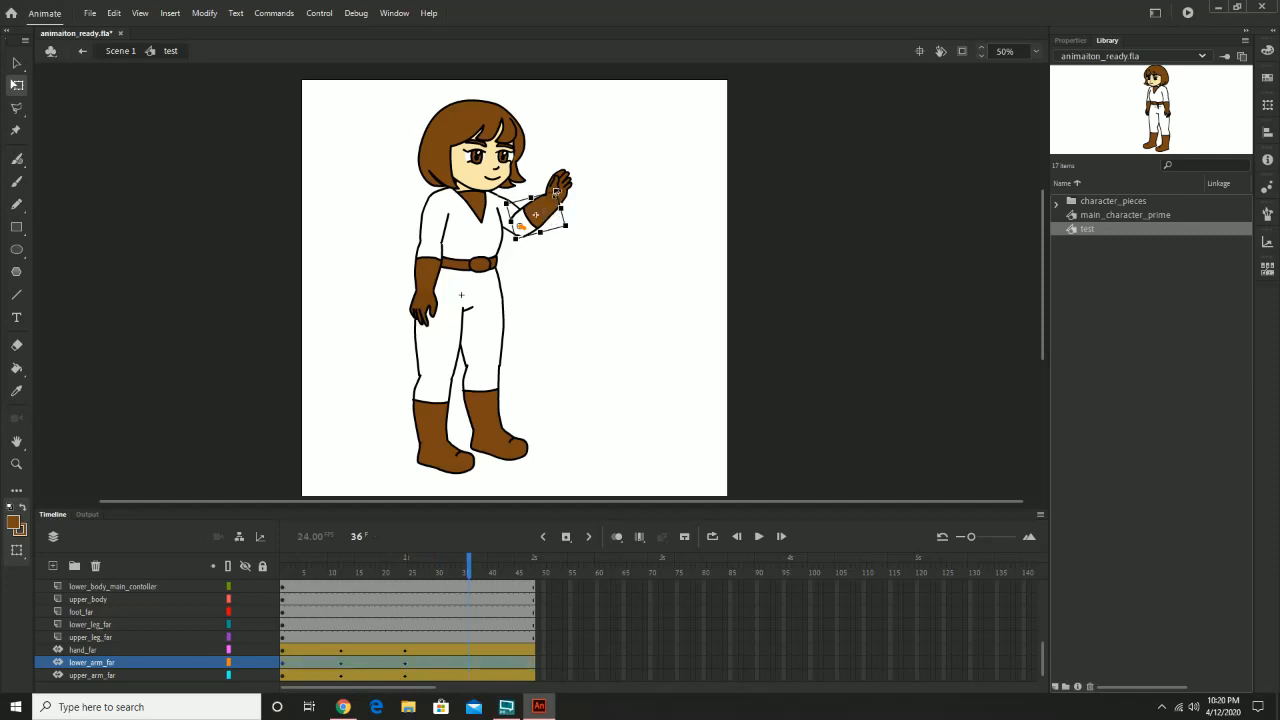
drag(576, 232, 580, 217)
click(585, 186)
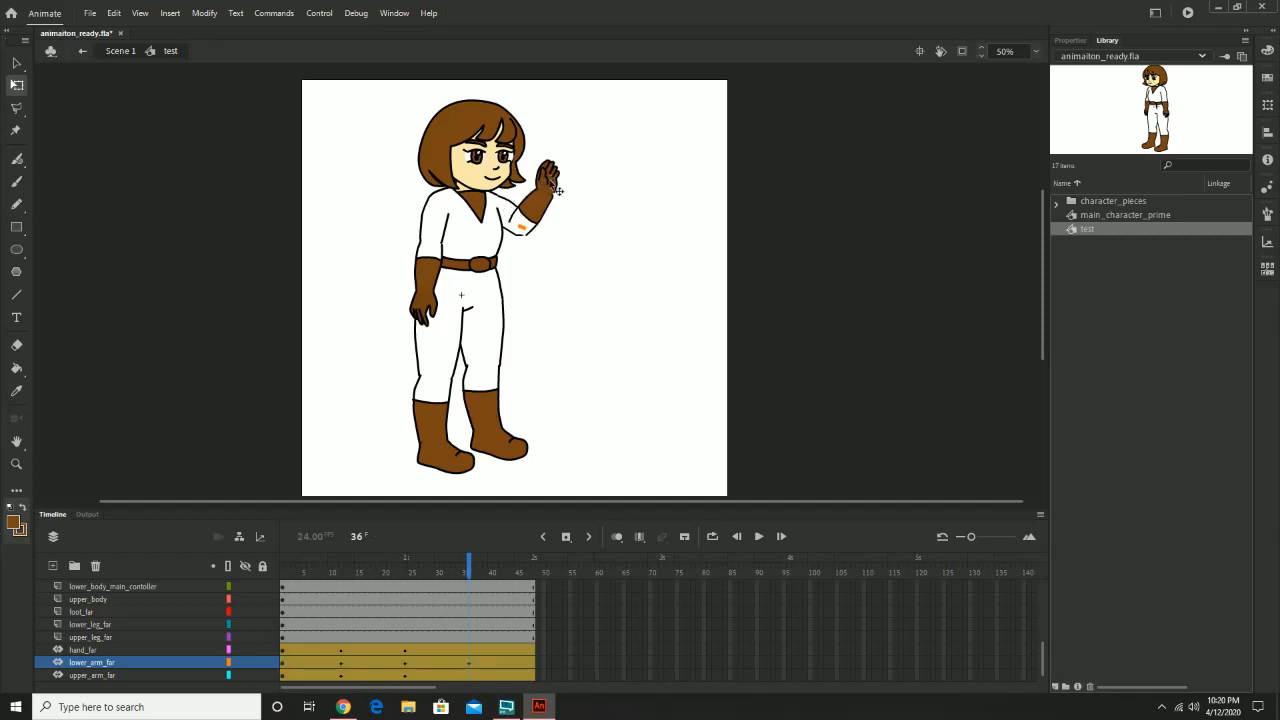
click(549, 176)
drag(578, 172, 573, 161)
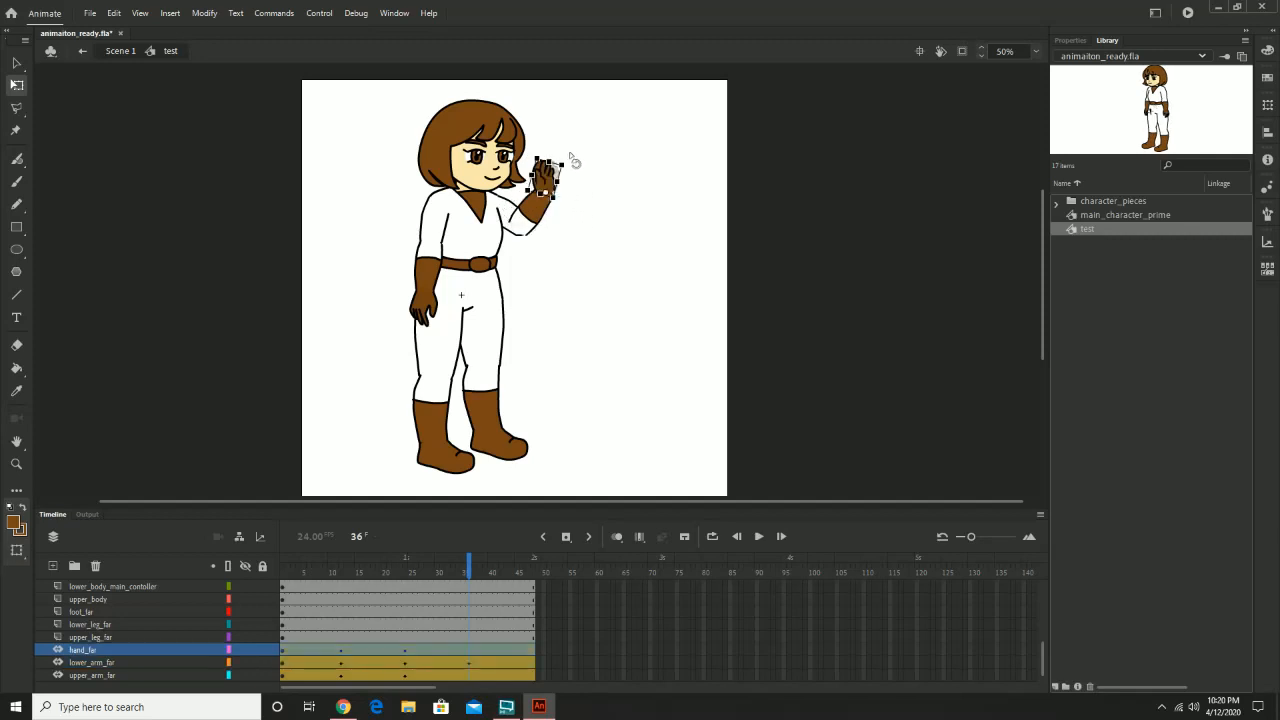
Step: At frame 36, rotate the far upper arm slightly upward so the waving hand moves closer to the head
click(465, 676)
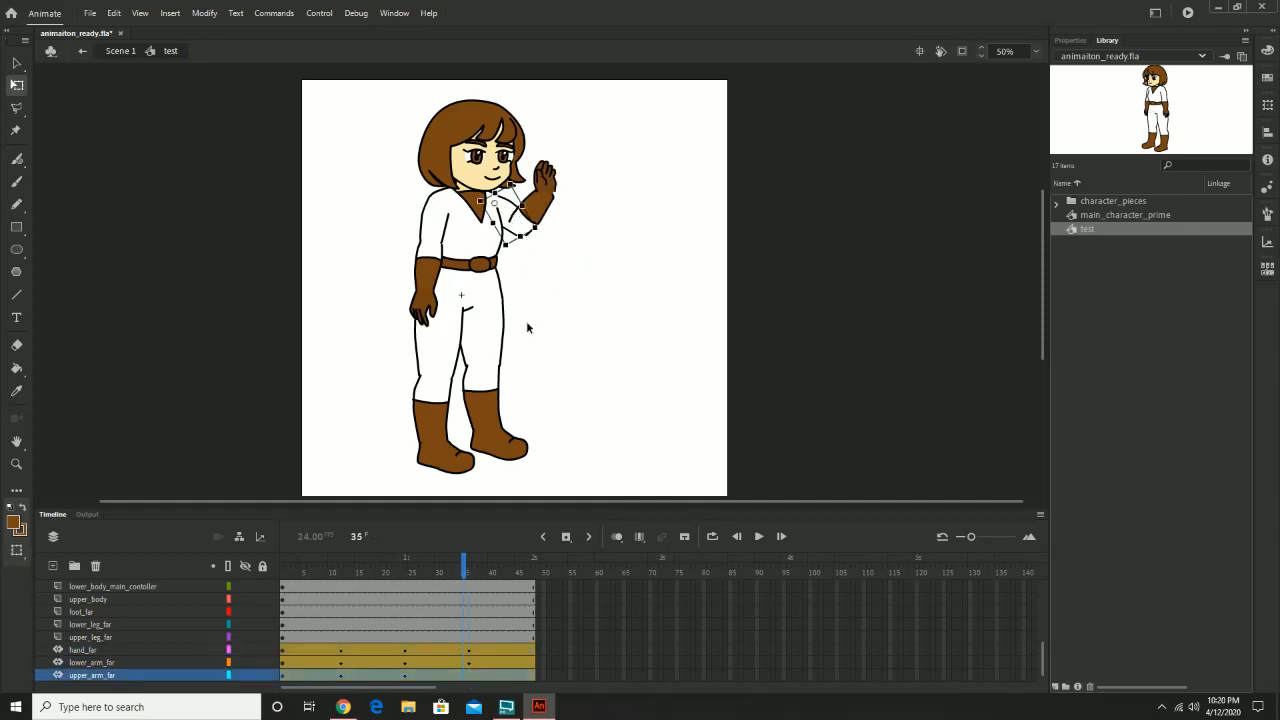
drag(506, 246, 511, 260)
drag(469, 574, 472, 574)
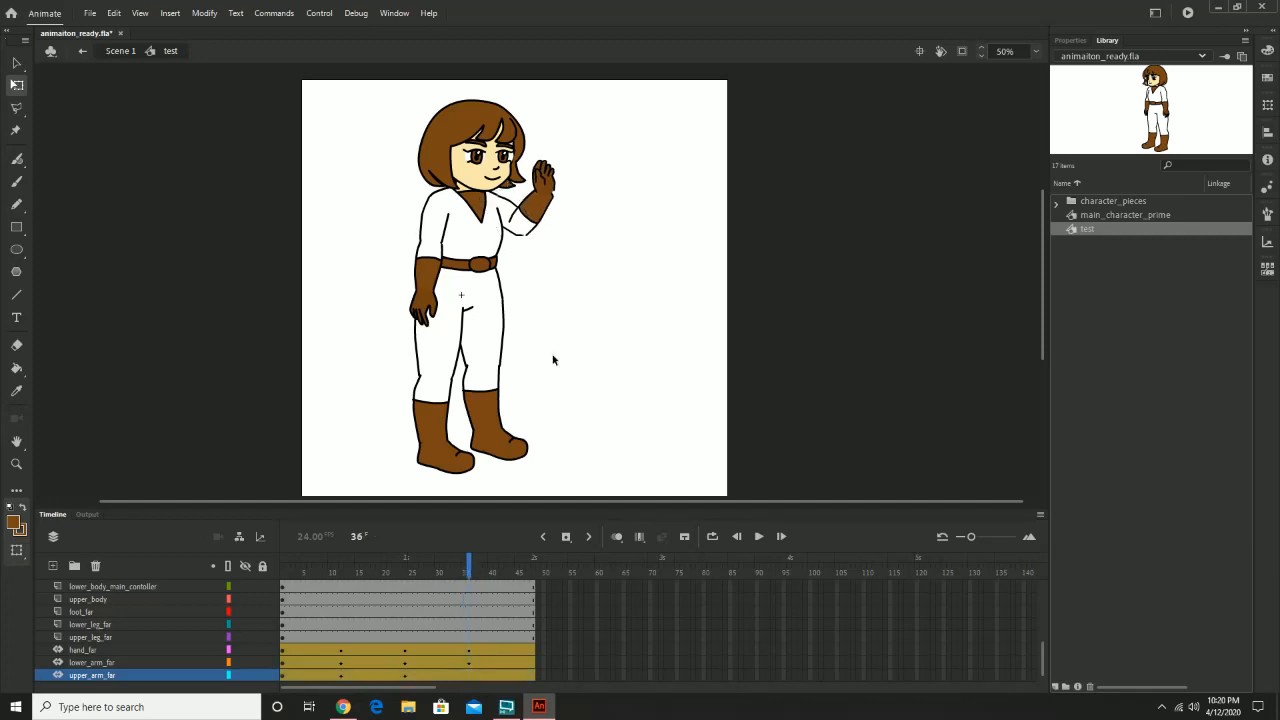
click(511, 220)
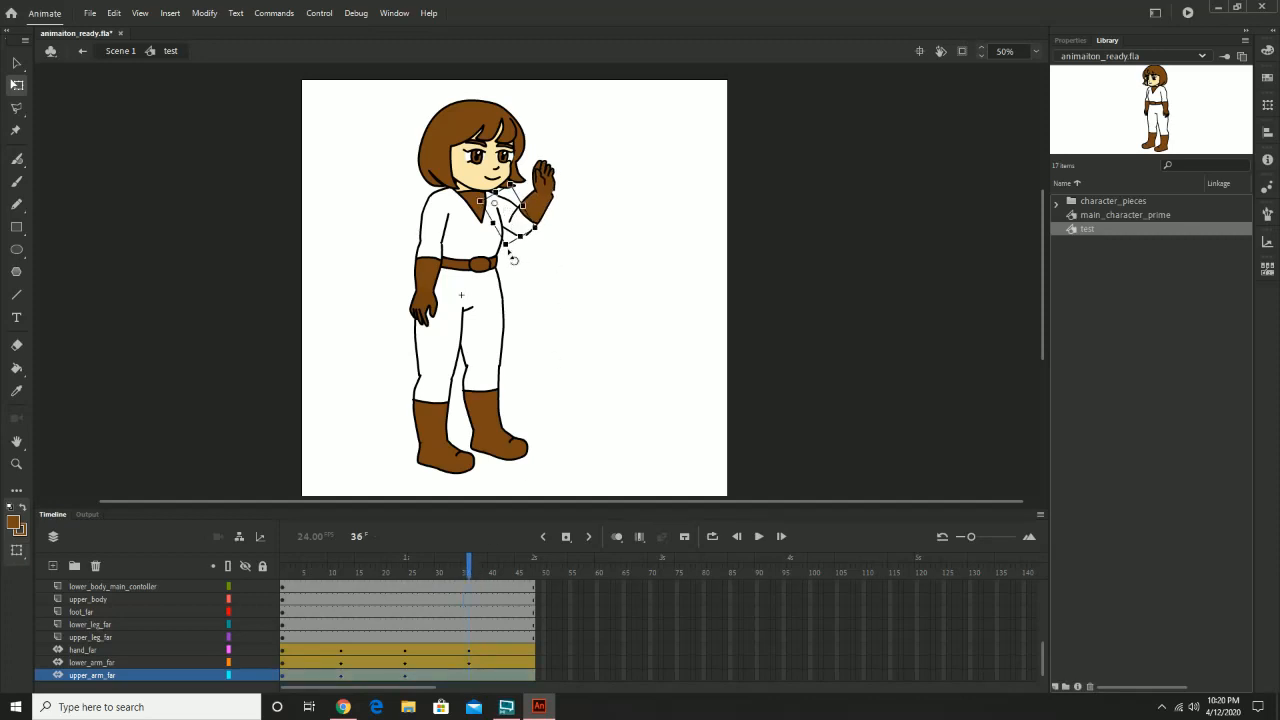
drag(518, 258, 528, 252)
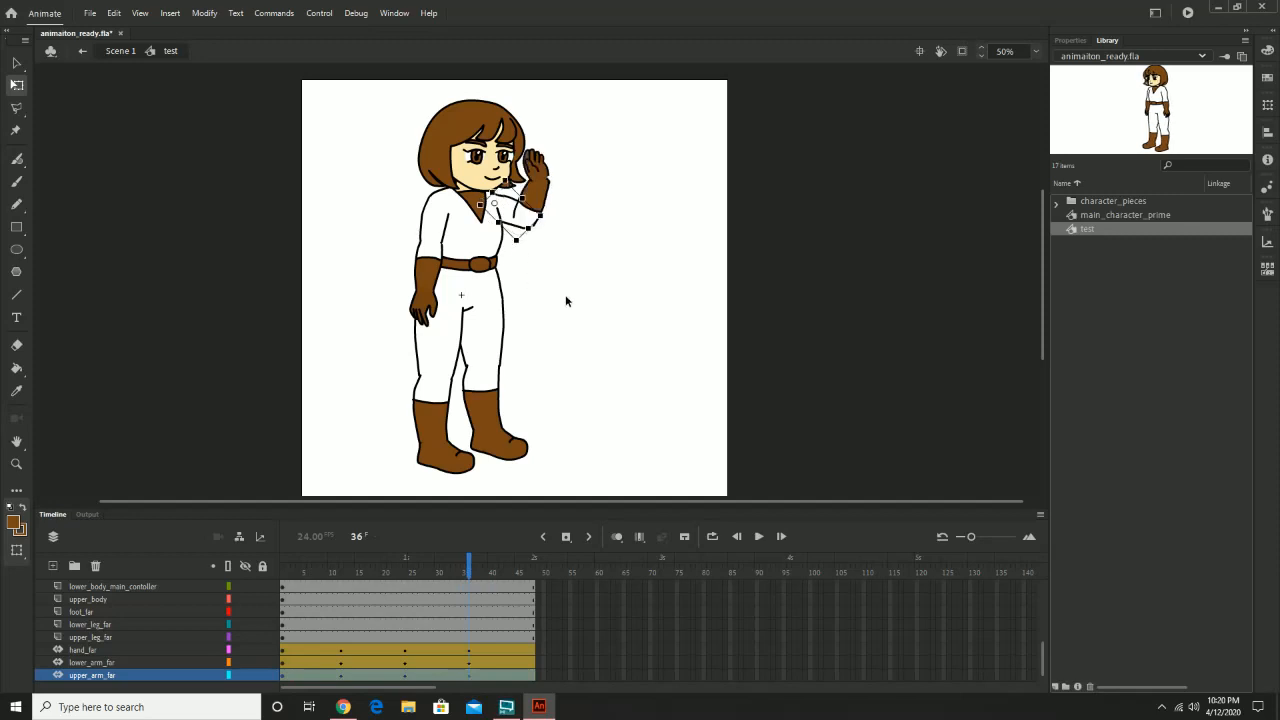
Step: At frame 48, rotate the far arm and hand back outward, and play the wave from frame 1
drag(488, 572, 533, 572)
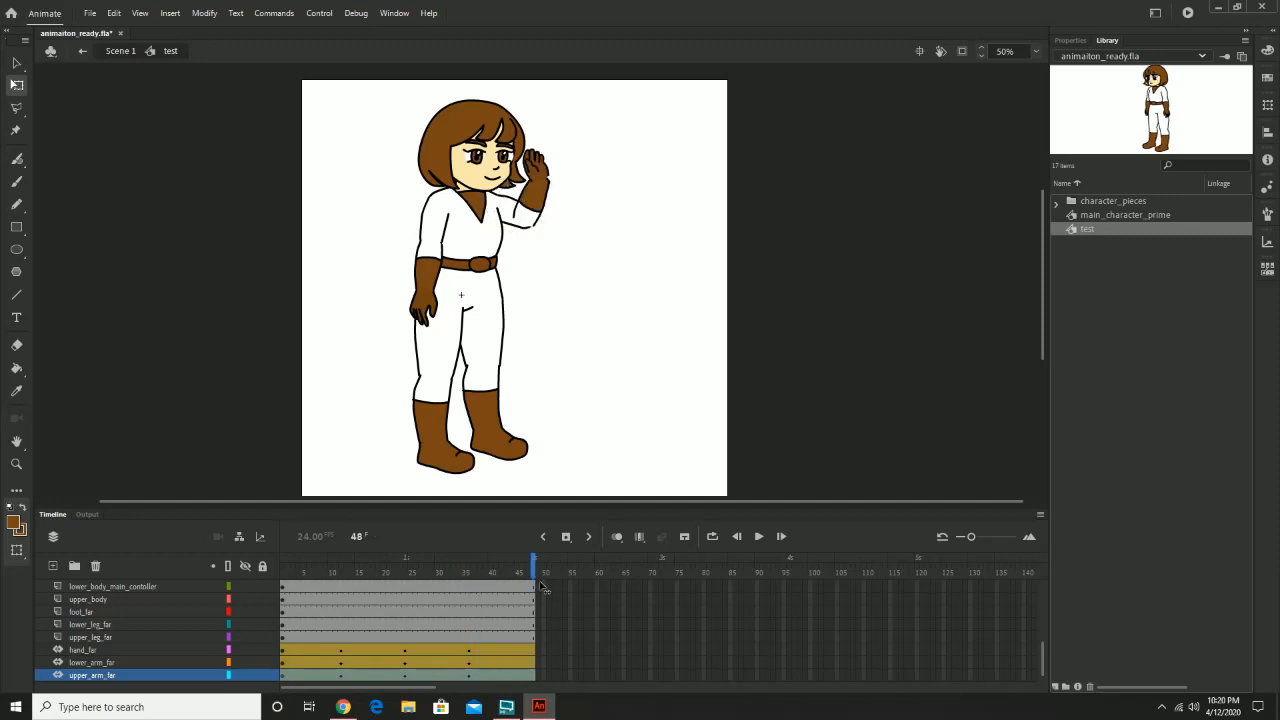
drag(519, 255, 577, 240)
click(548, 209)
click(560, 188)
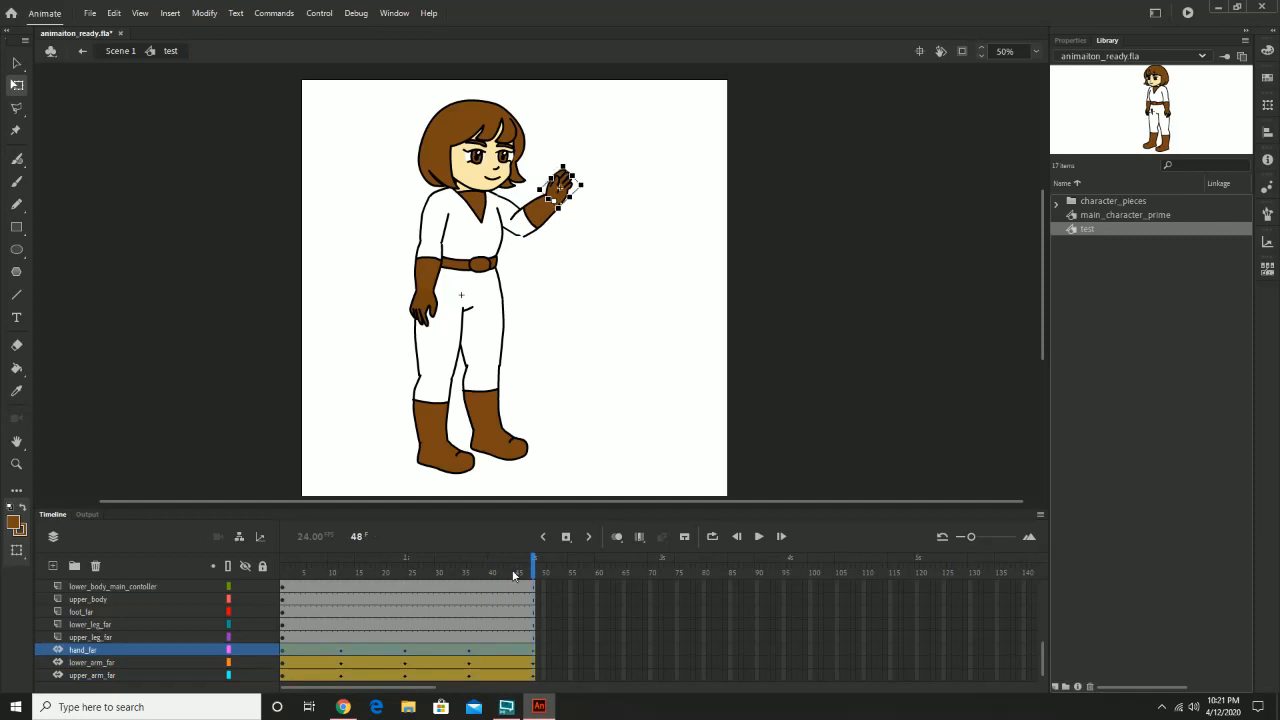
drag(500, 565, 236, 583)
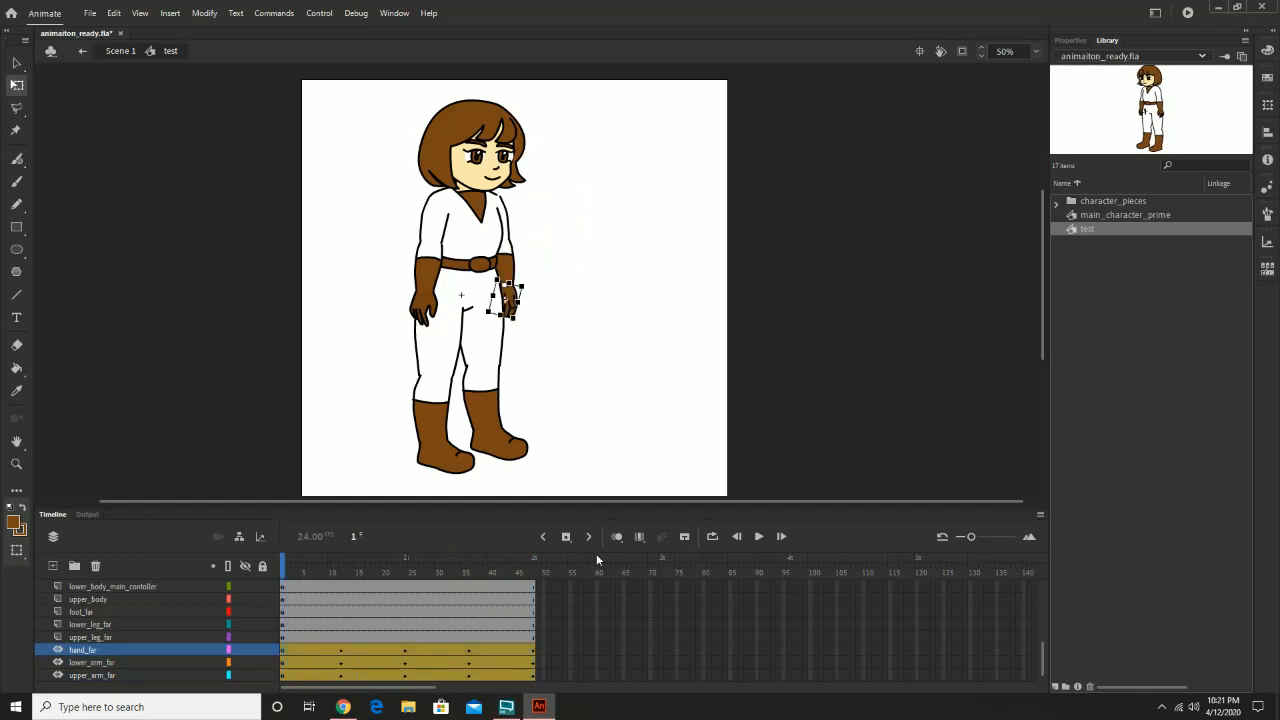
click(759, 537)
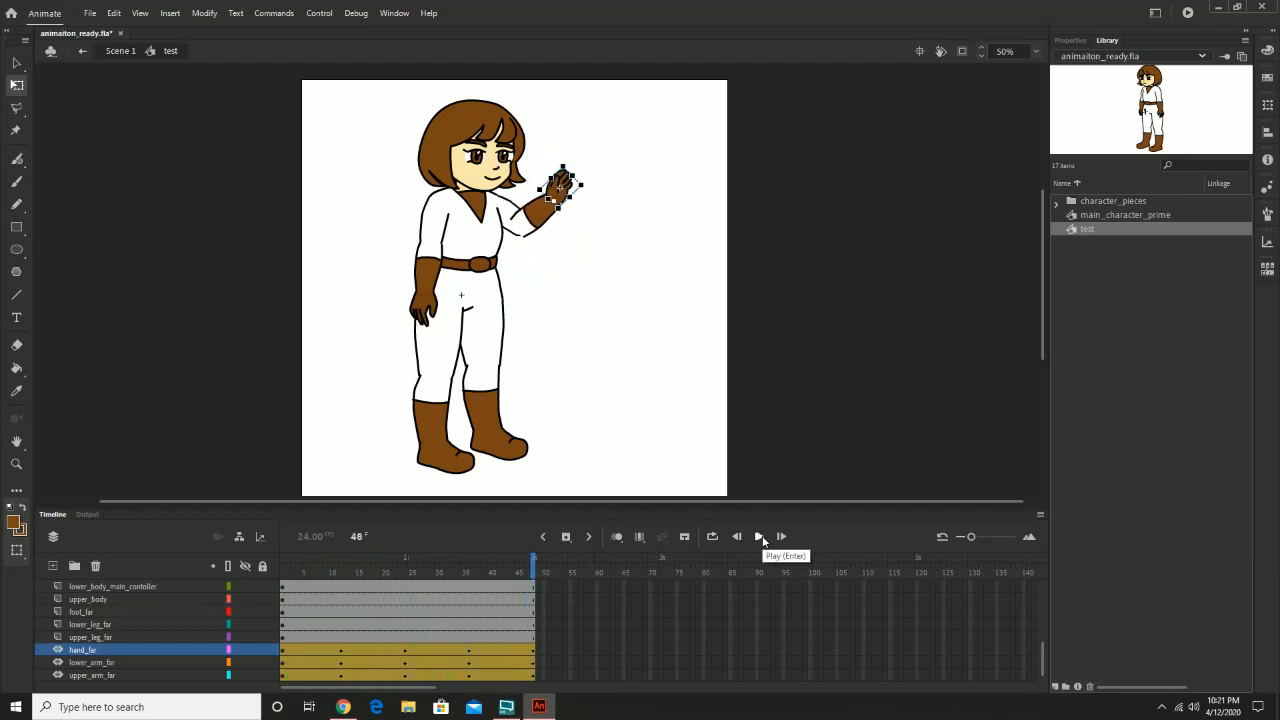
Step: At frame 12, rotate the far upper arm inward toward the torso
drag(532, 572, 344, 601)
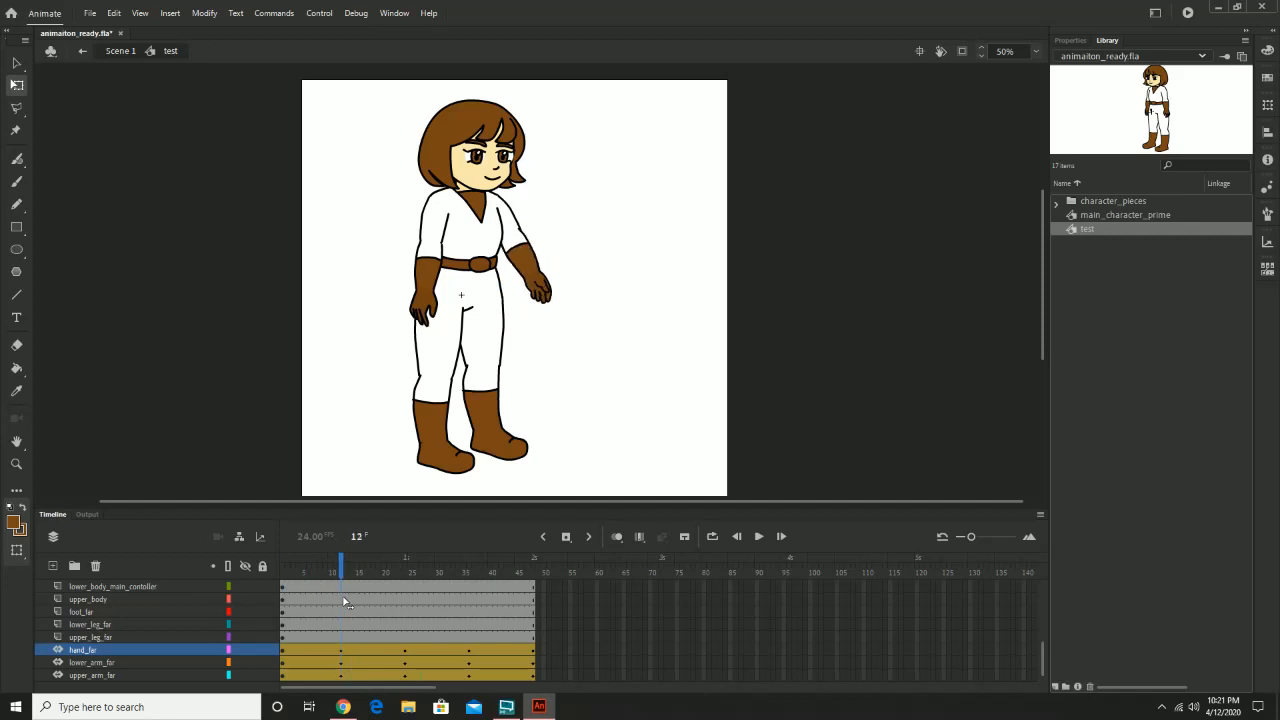
click(507, 212)
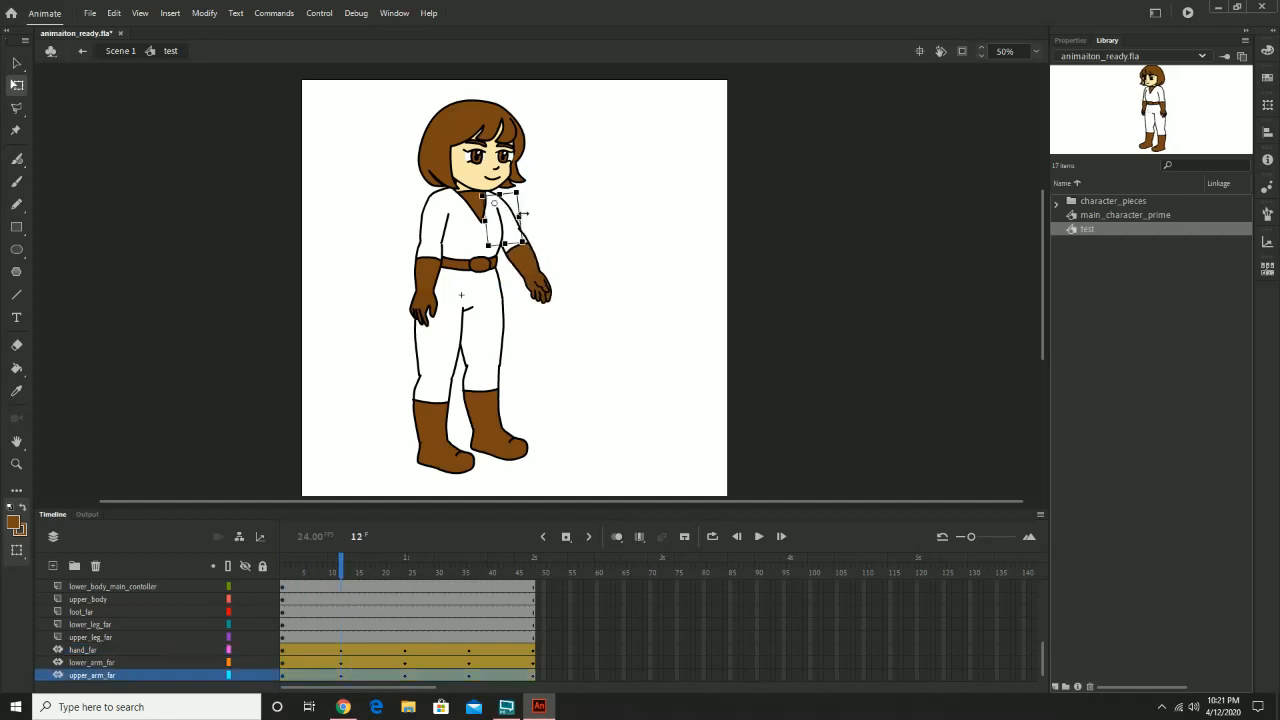
mouse_move(532, 201)
mouse_down()
mouse_move(550, 210)
mouse_move(536, 203)
mouse_up()
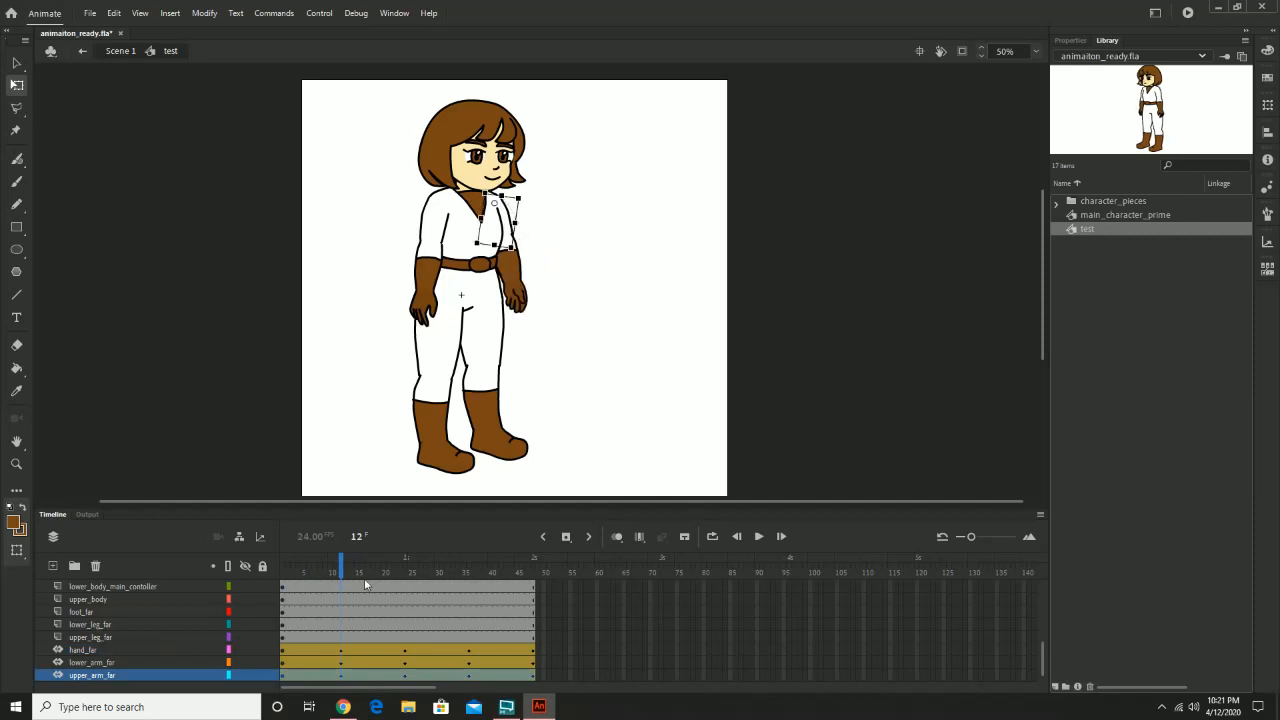
mouse_move(343, 566)
mouse_down()
mouse_move(248, 584)
mouse_move(343, 589)
mouse_up()
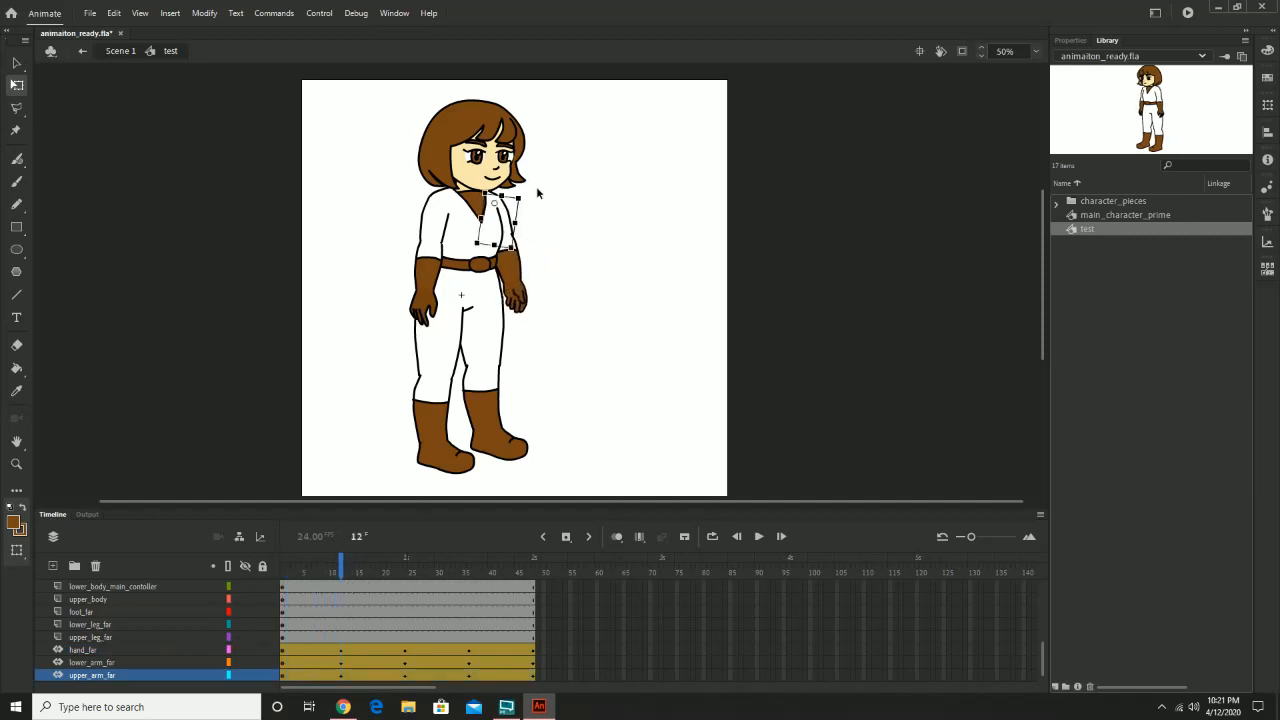
drag(531, 203, 536, 219)
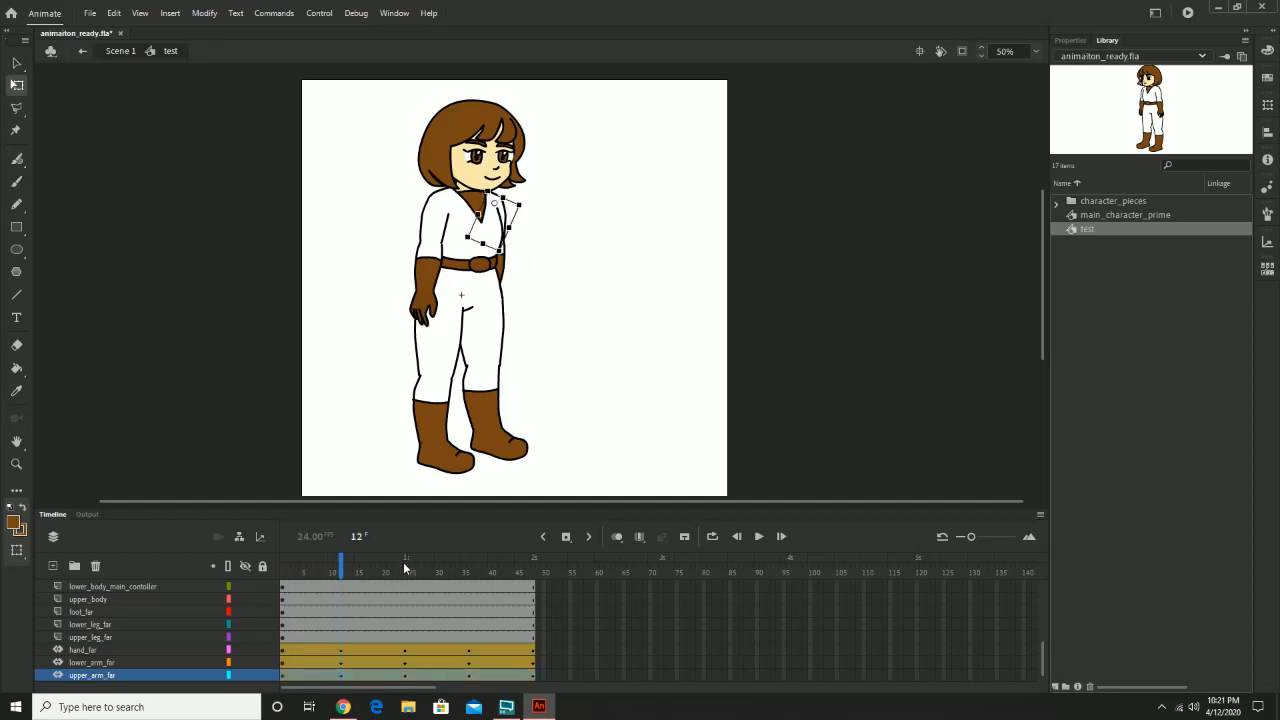
mouse_move(340, 568)
mouse_down()
mouse_move(250, 590)
mouse_move(340, 585)
mouse_up()
click(284, 678)
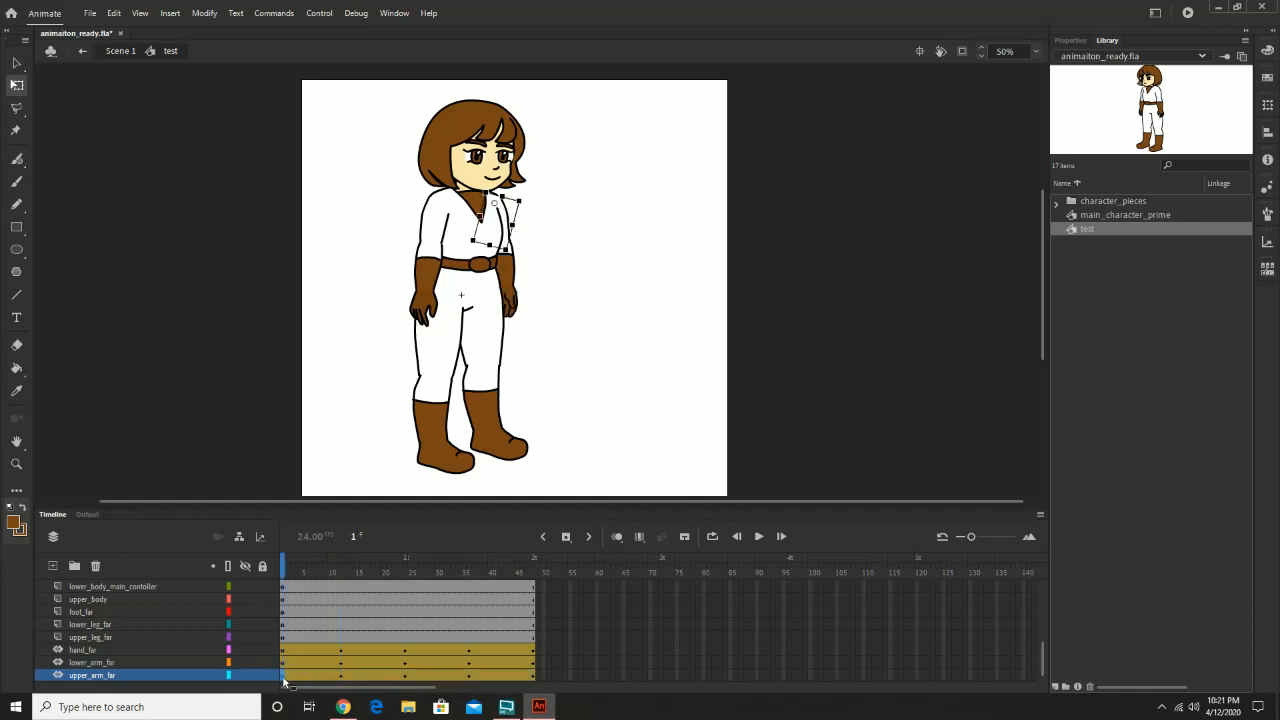
click(340, 676)
Step: Play the test symbol's wave from frame 1 through frame 48
drag(351, 565, 288, 590)
click(759, 537)
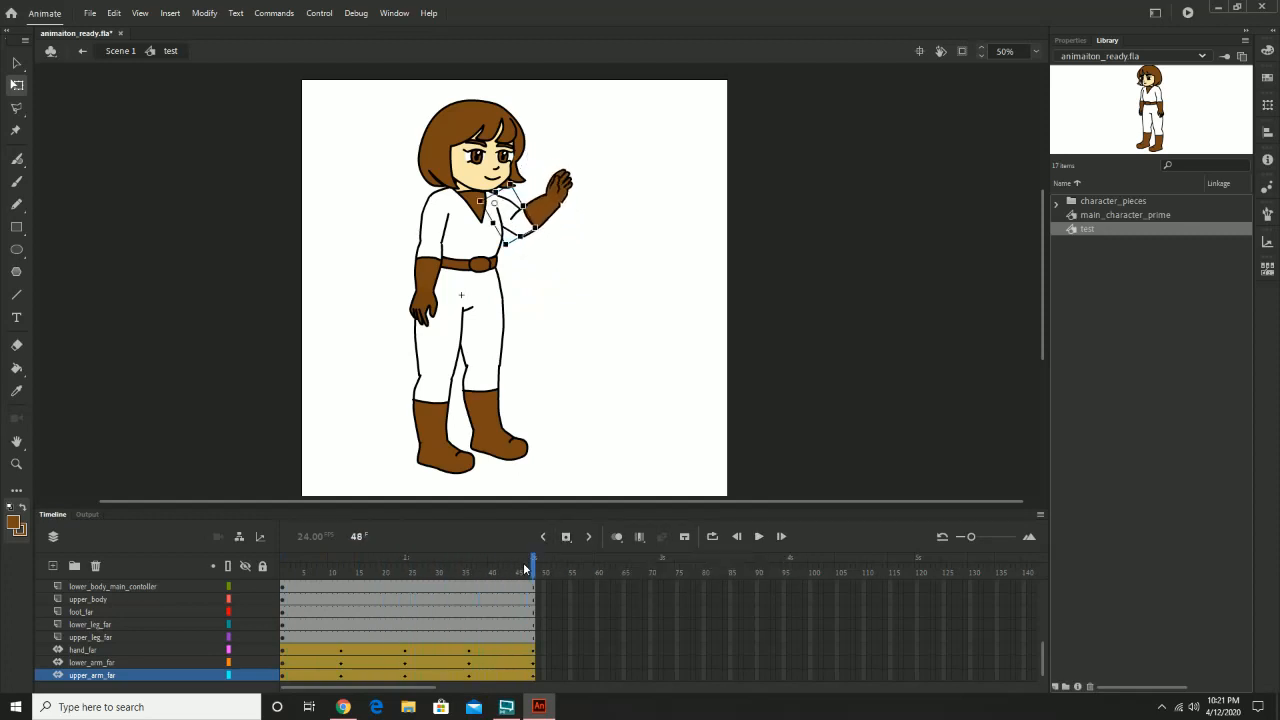
drag(528, 572, 575, 587)
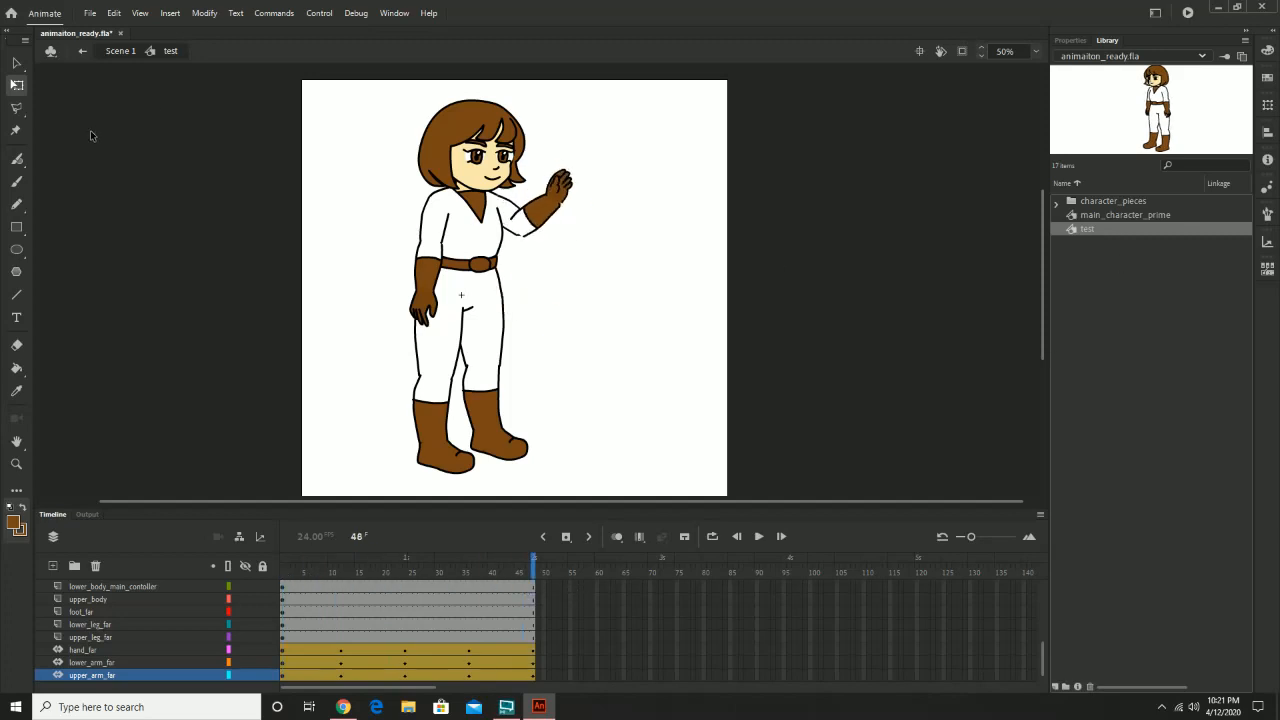
Step: Return to Scene 1 and extend Layer_1 to frame 48 by inserting a frame
click(84, 51)
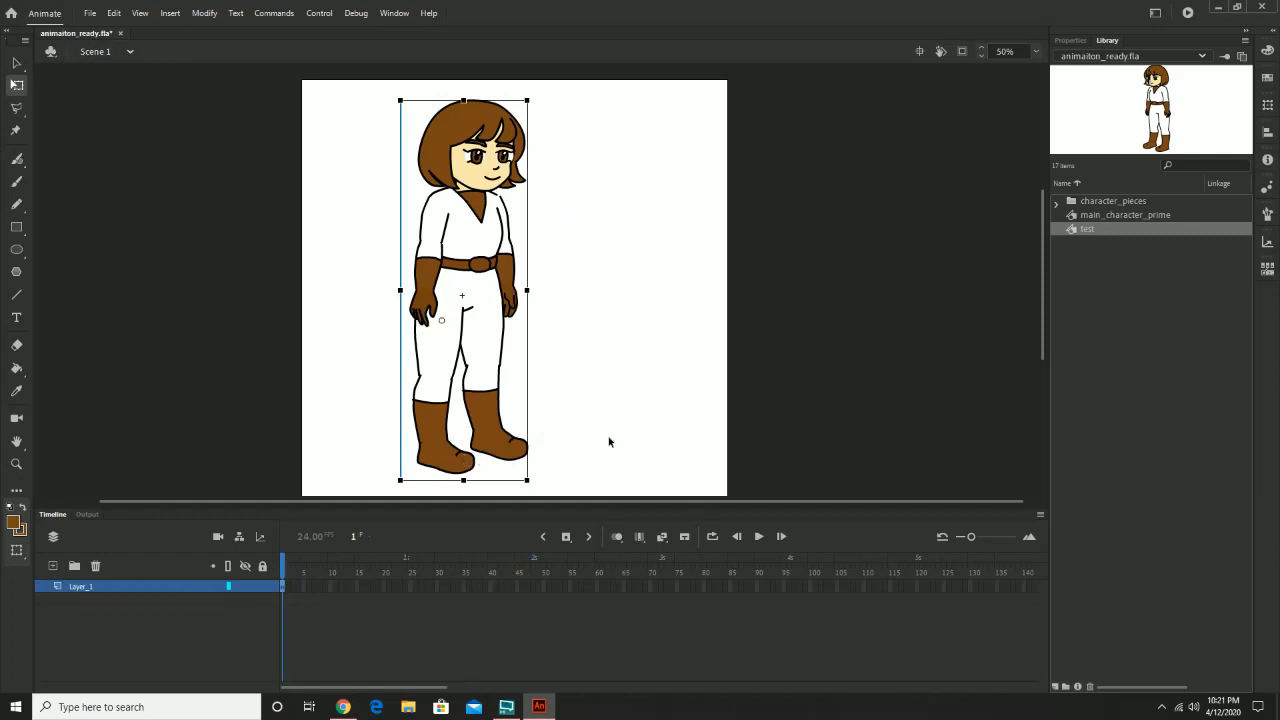
click(531, 588)
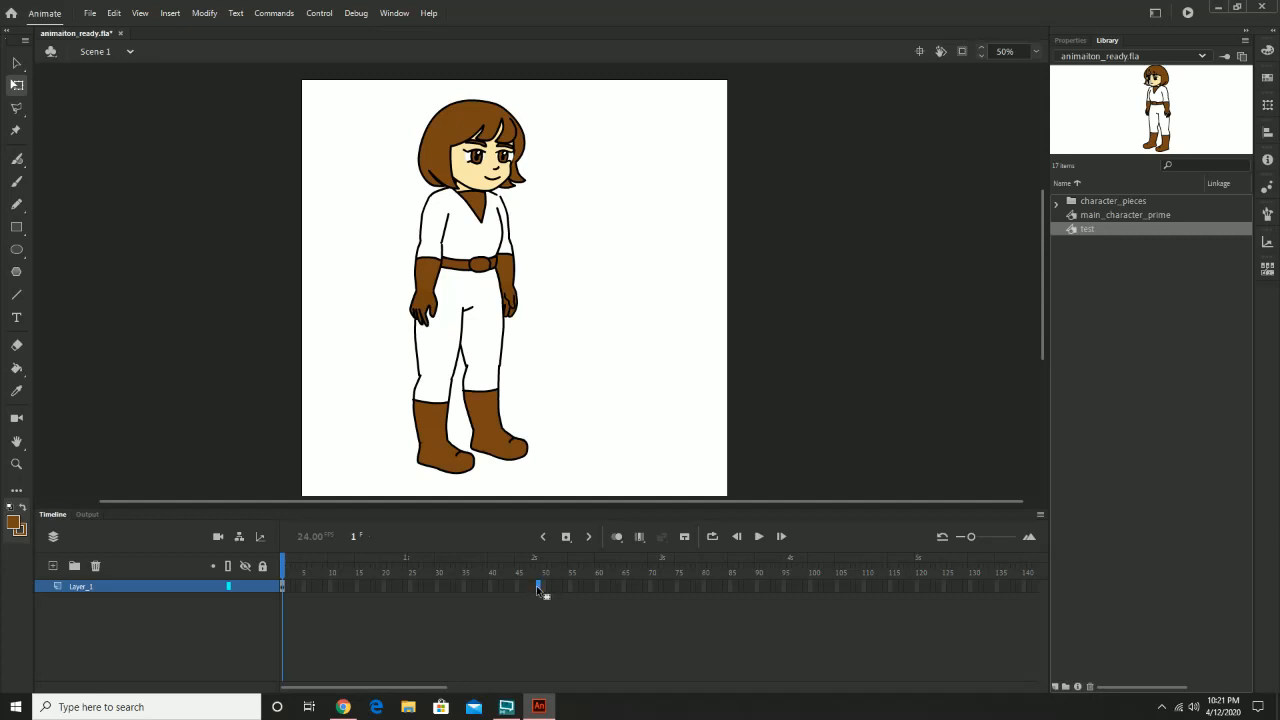
right_click(533, 588)
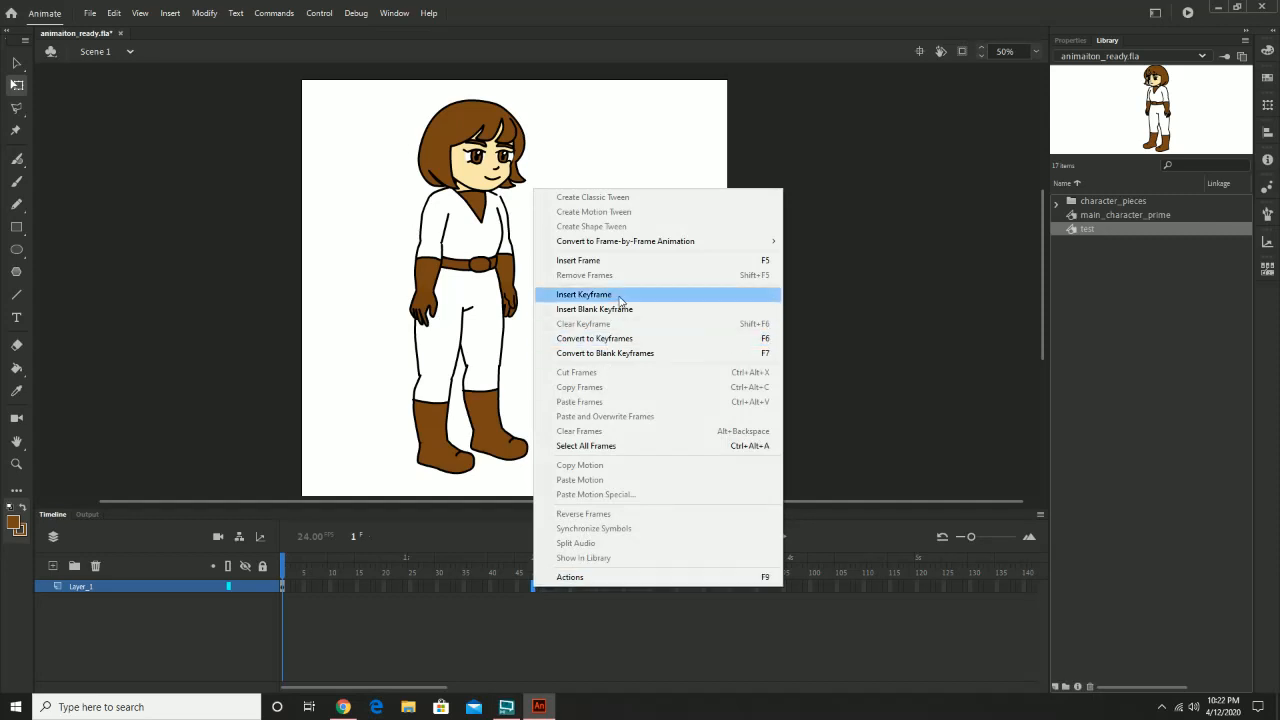
click(626, 262)
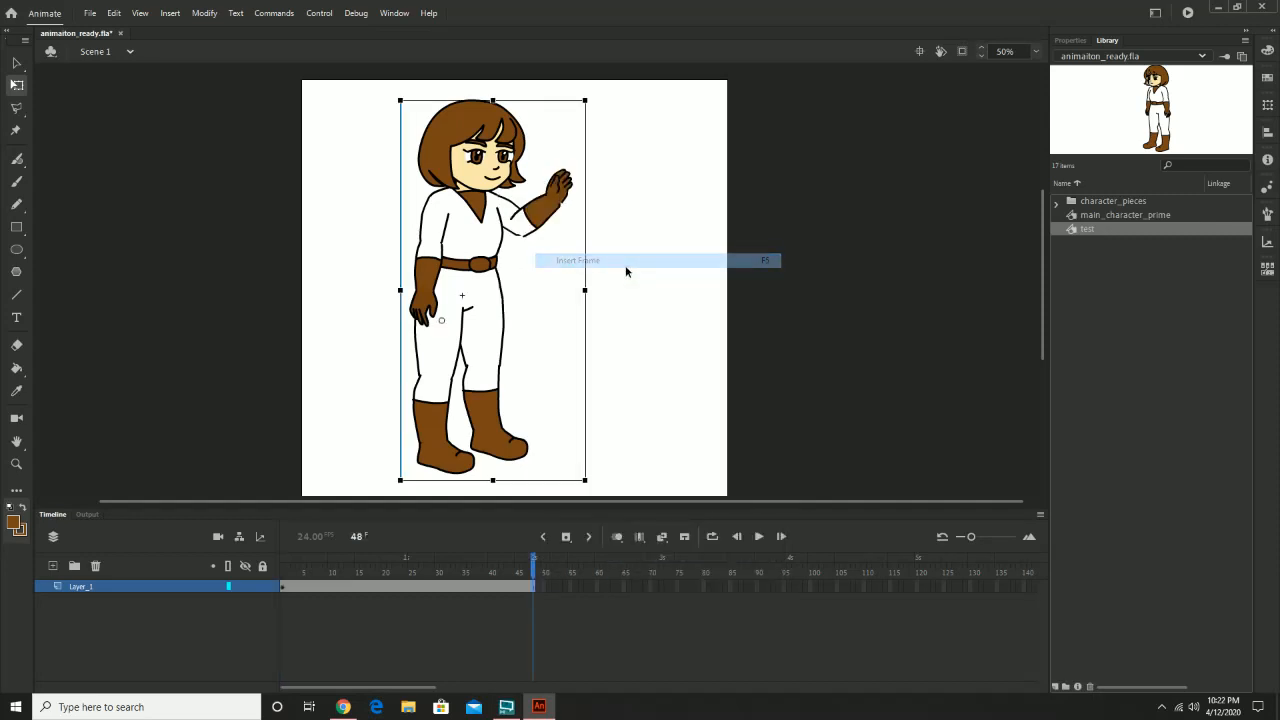
Step: Play the waving animation in Scene 1 from frame 1 and return to the first frame
drag(534, 553, 283, 594)
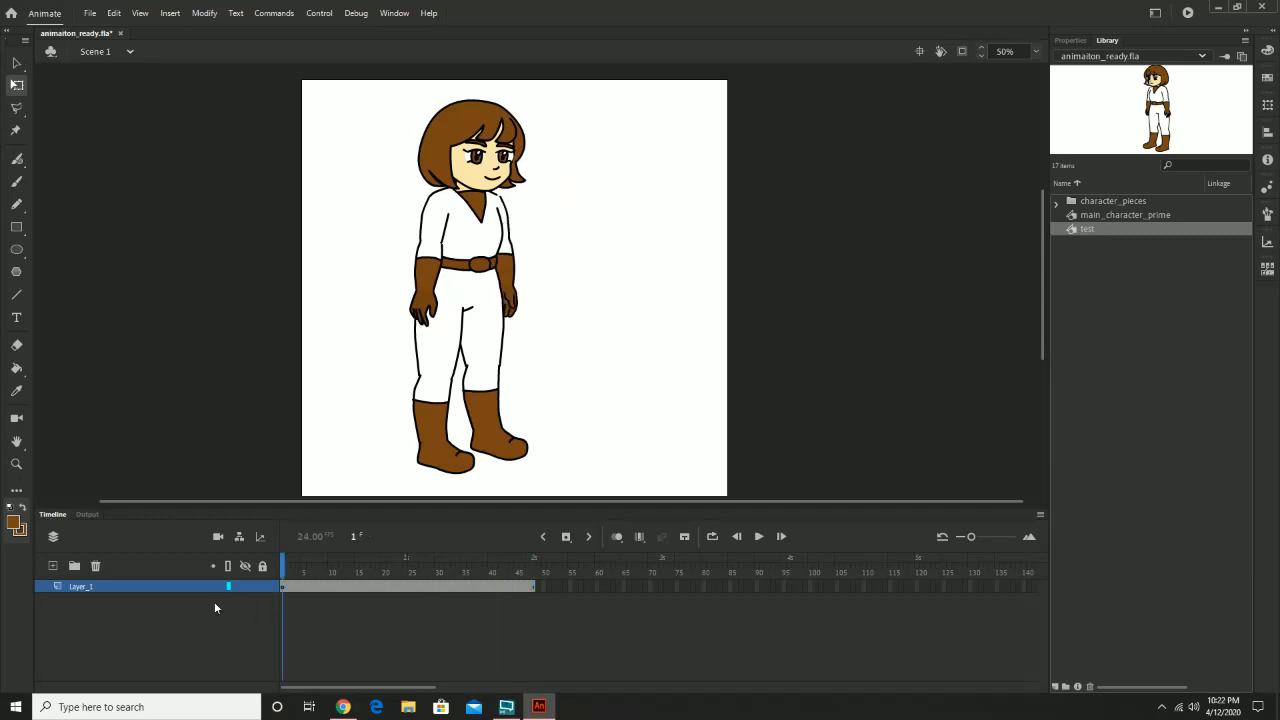
click(758, 537)
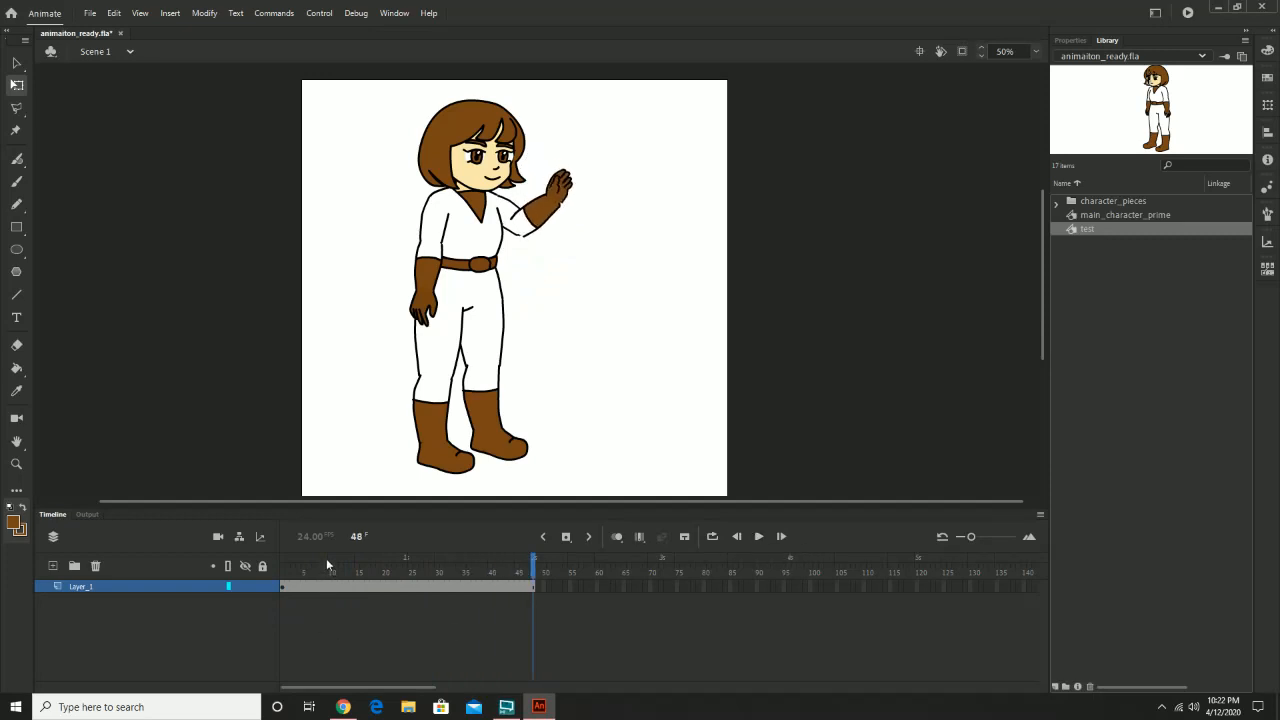
drag(530, 567, 230, 597)
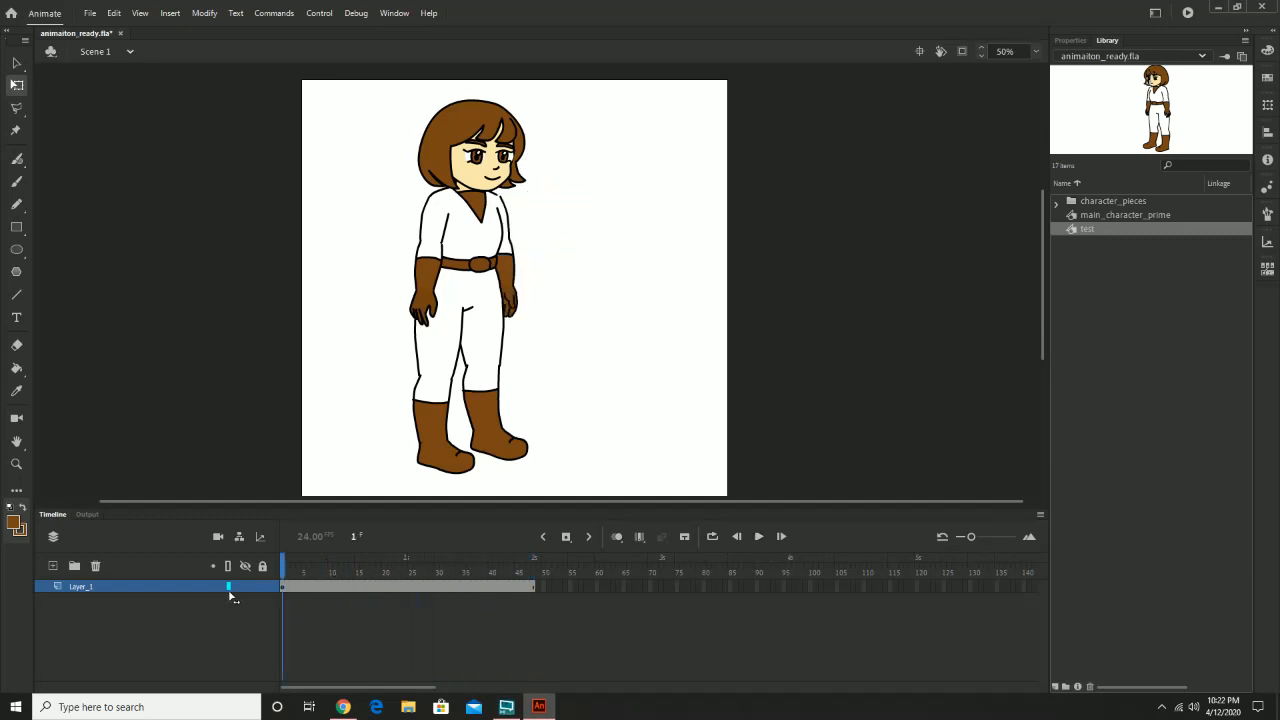
Step: Set the document's stage height to 720 px
click(205, 14)
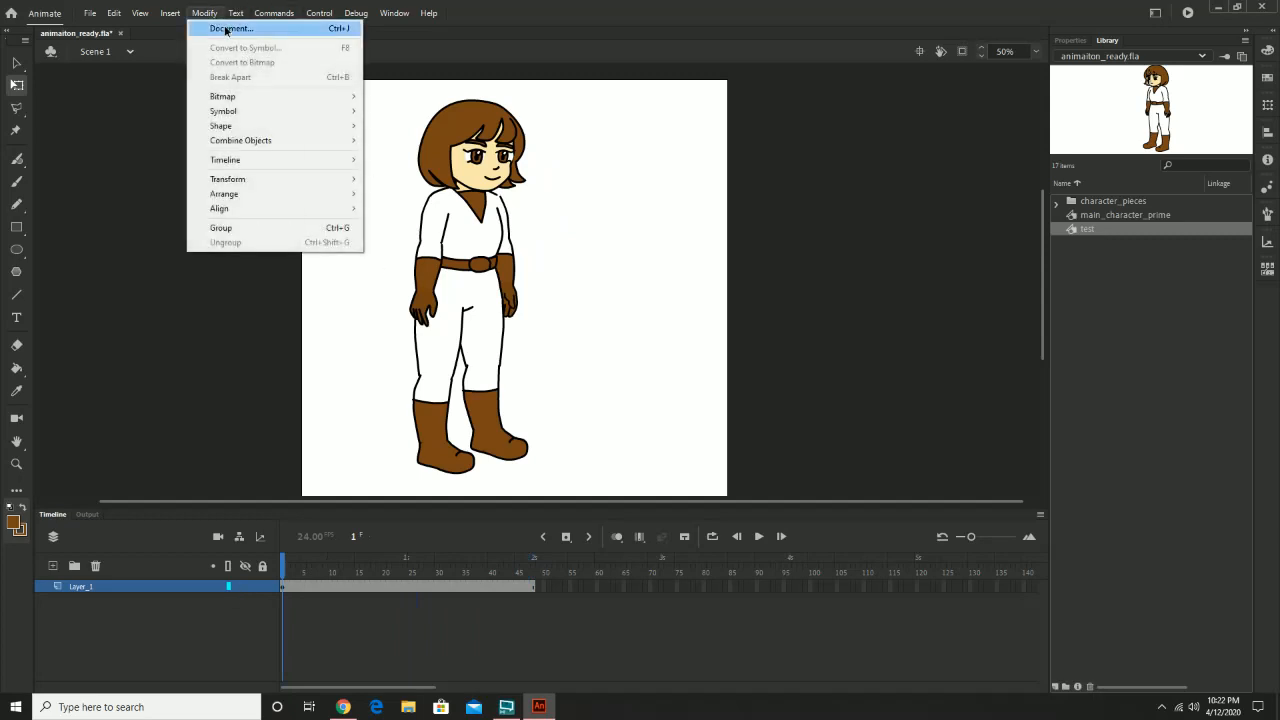
click(226, 29)
double_click(579, 275)
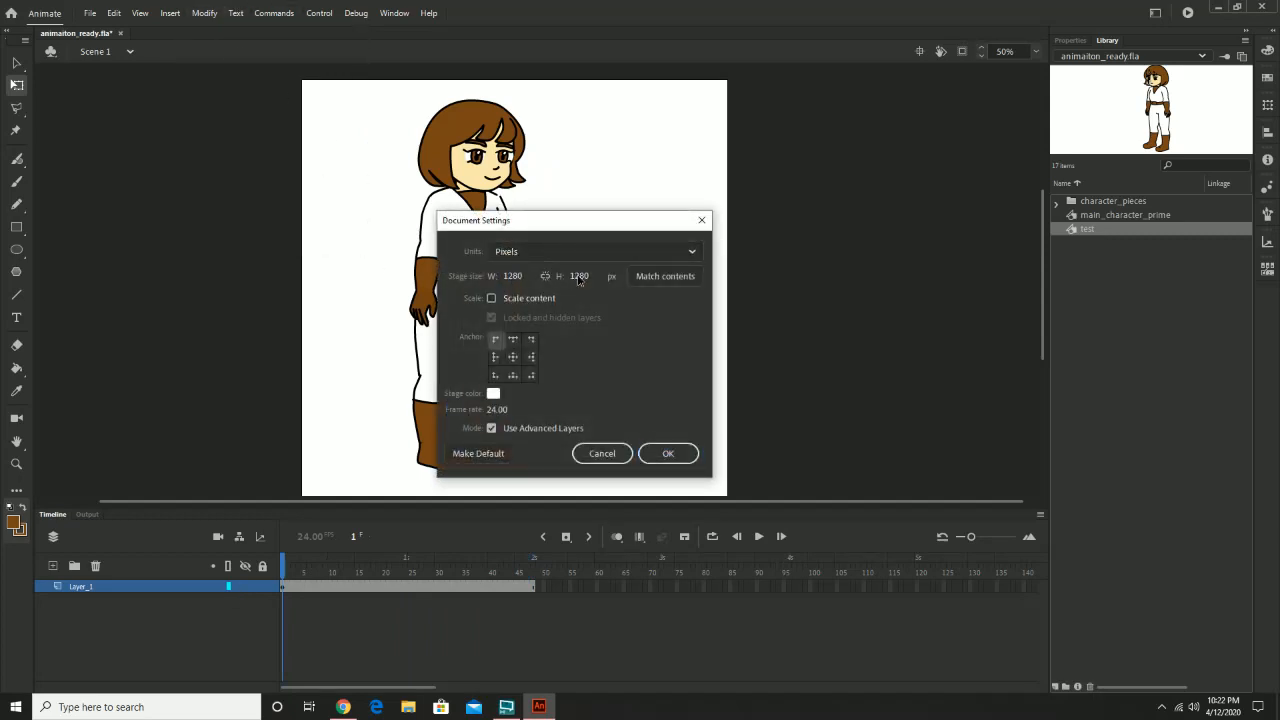
text(72)
click(672, 459)
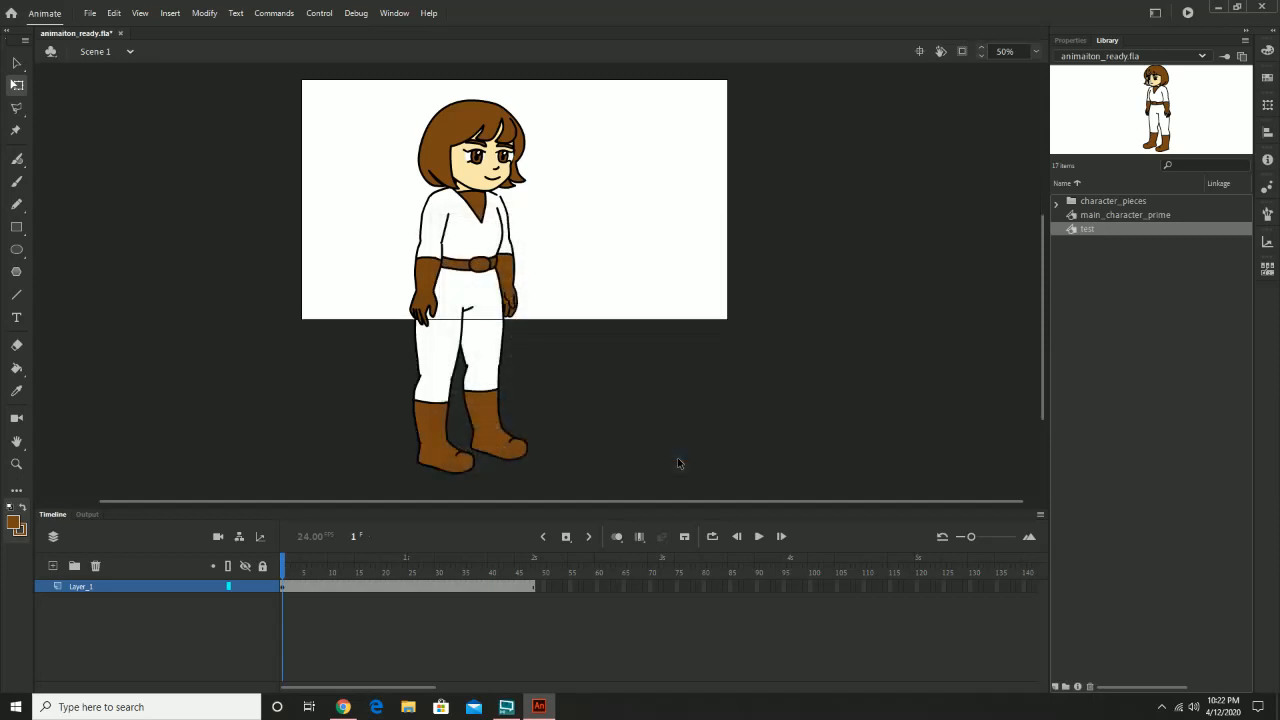
drag(646, 228, 629, 288)
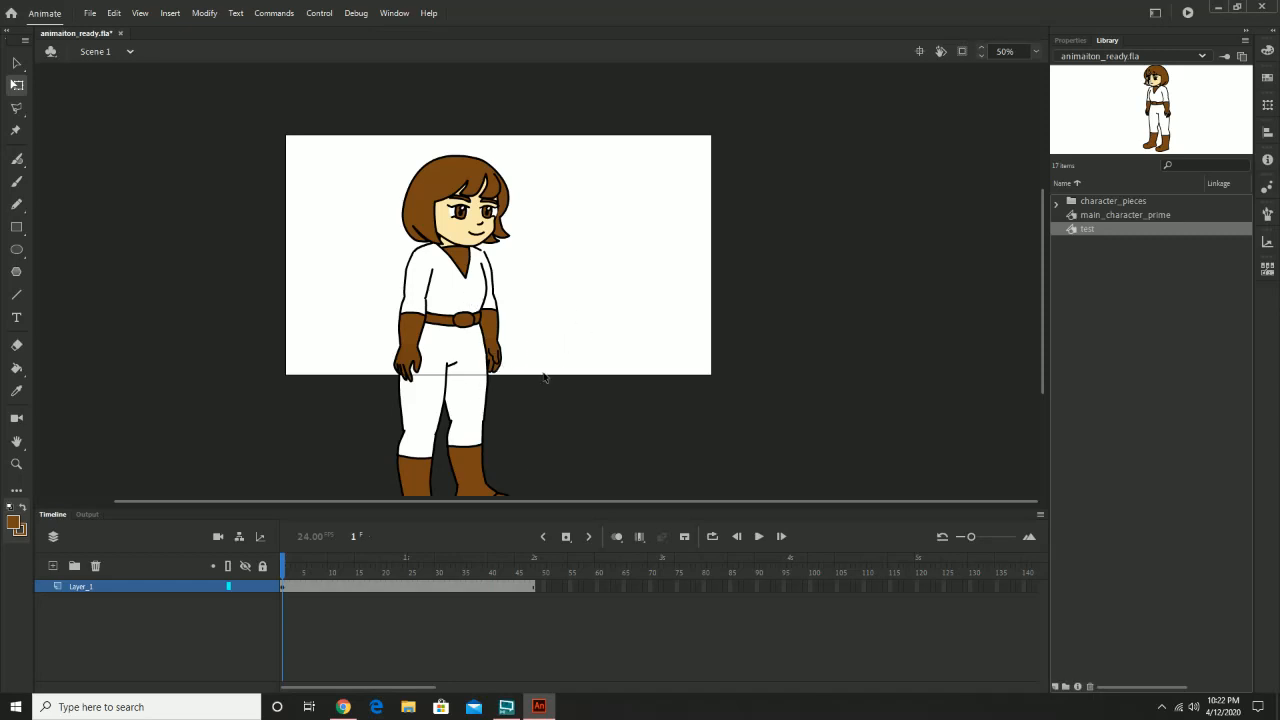
Step: Compare the previews of the main_character_prime and test symbols in the library
drag(289, 568, 223, 594)
click(1118, 216)
click(1116, 227)
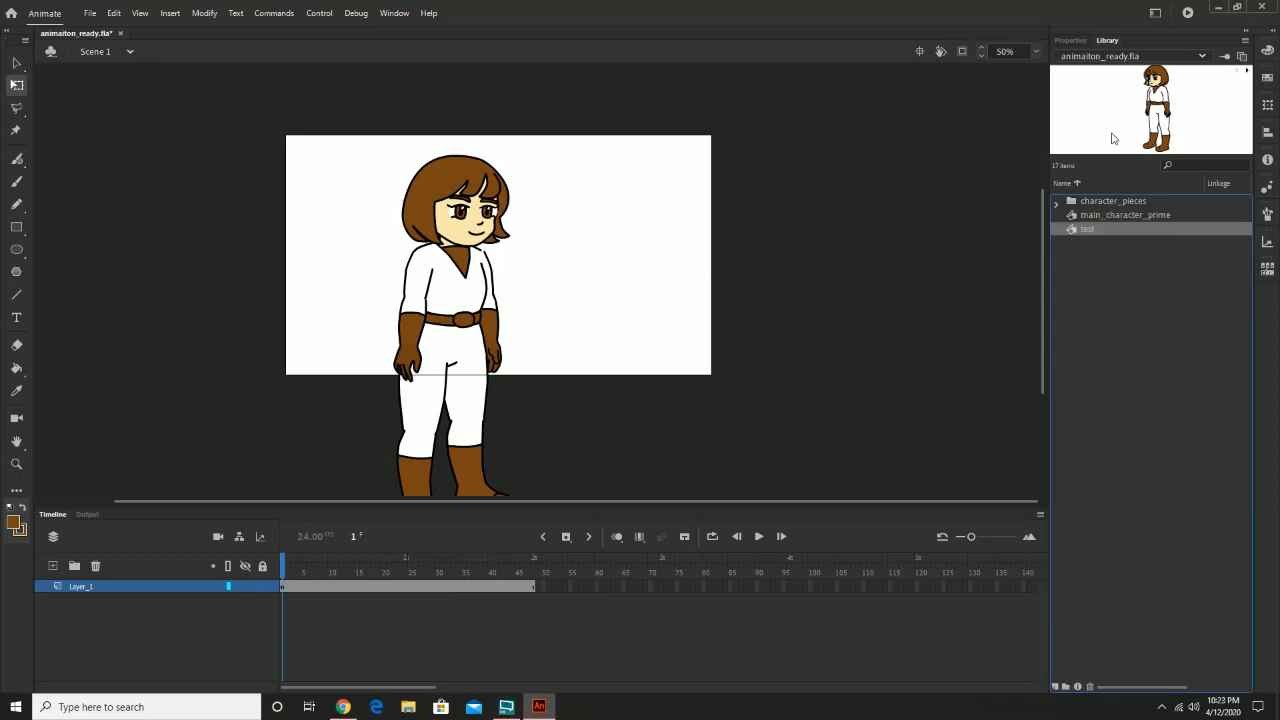
click(1131, 214)
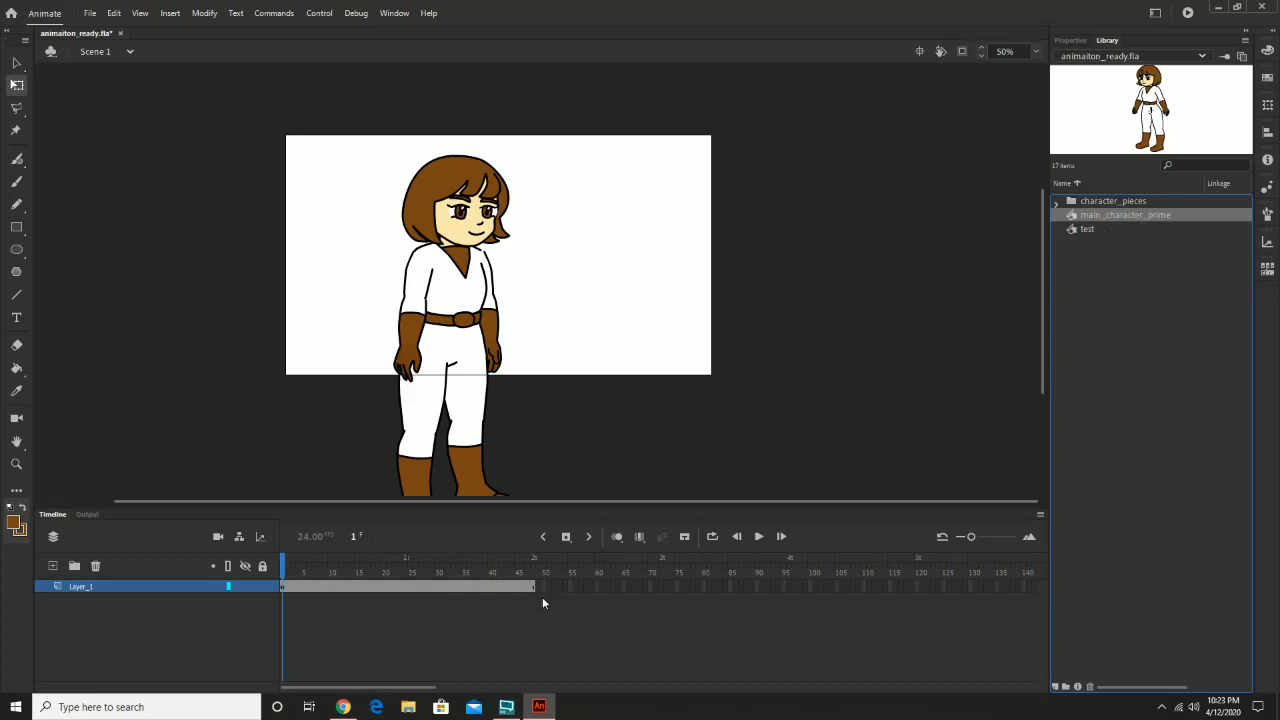
Step: Rename Layer_1 as animation1
double_click(85, 590)
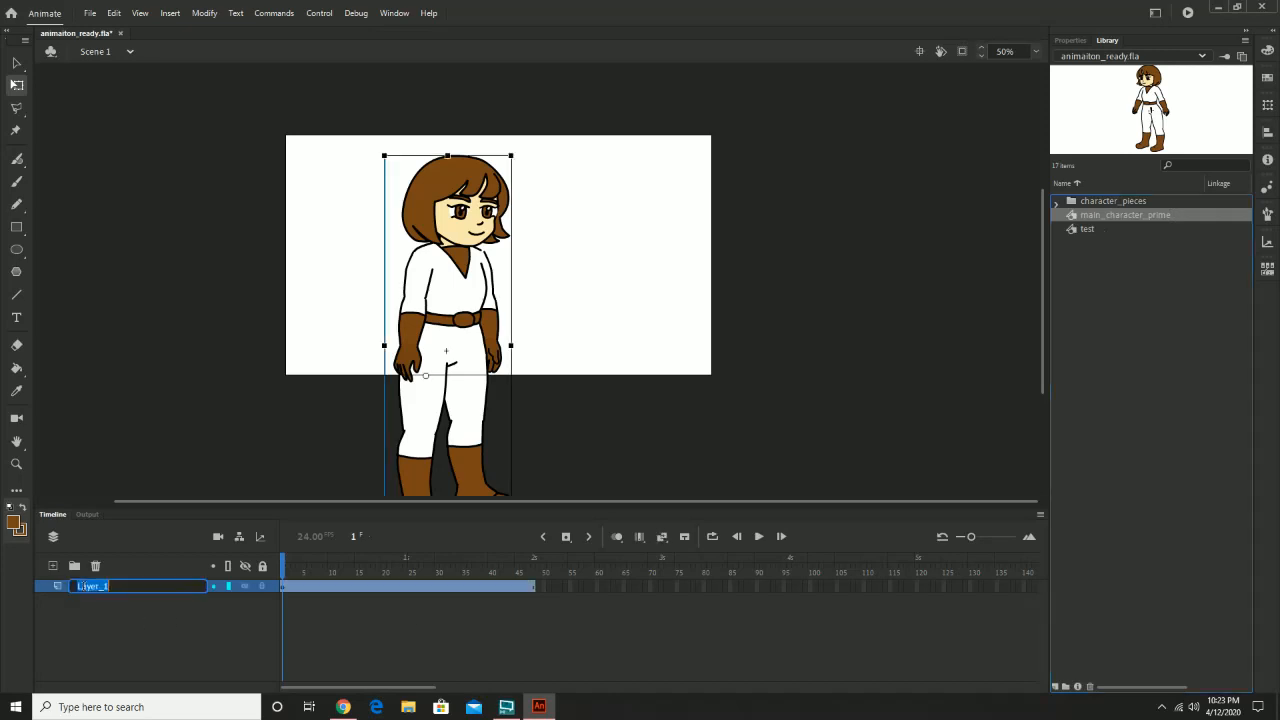
text(animation1)
key(Return)
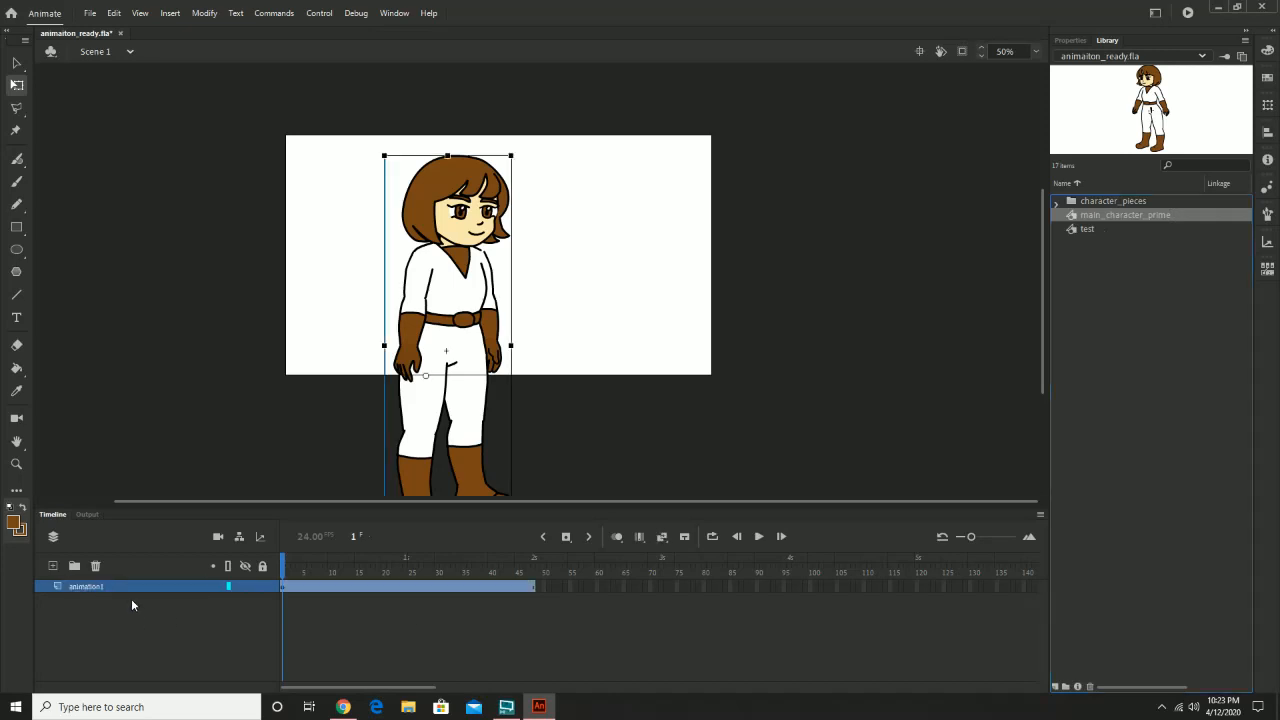
click(130, 601)
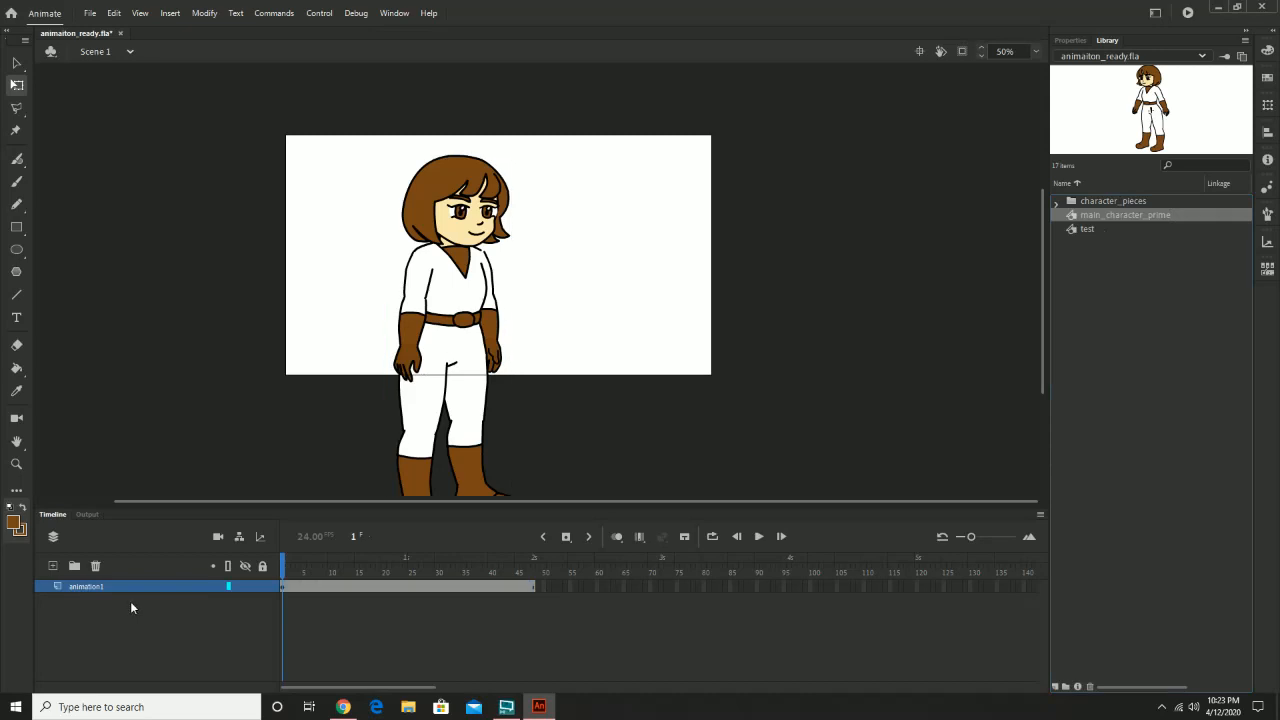
Step: Duplicate the main_character_prime symbol in the library as a graphic named test2
right_click(1160, 220)
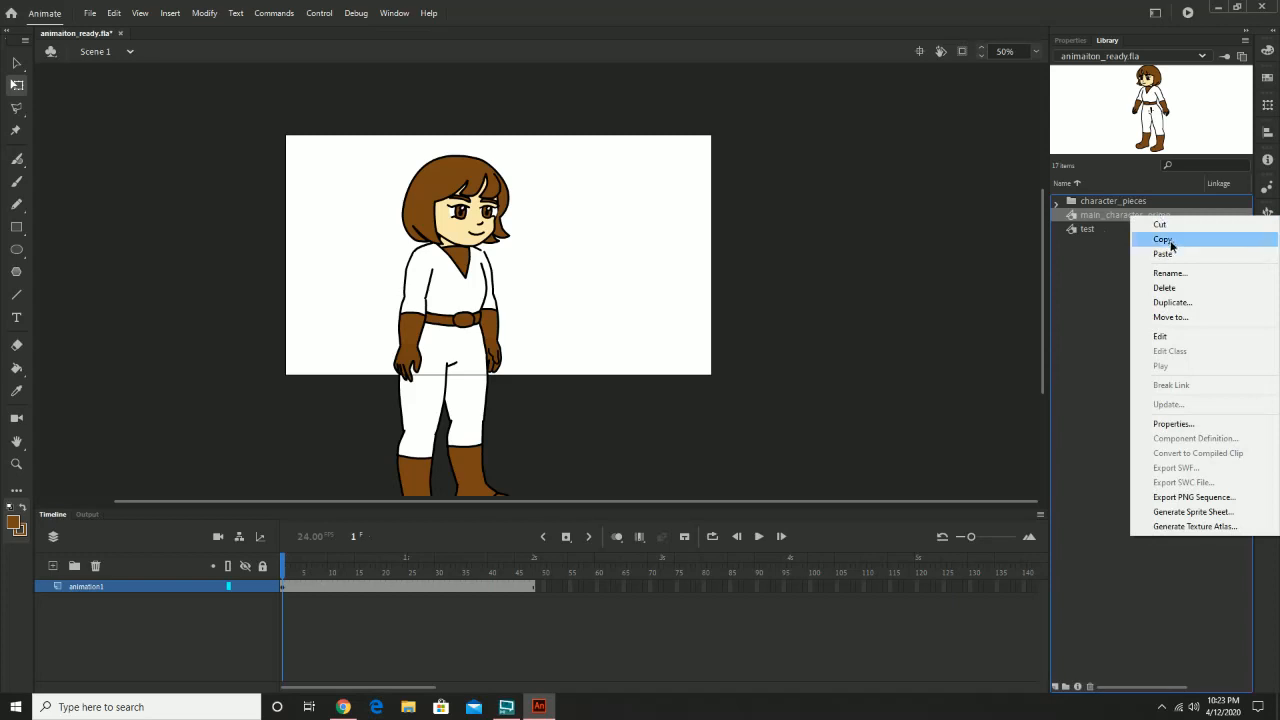
click(1171, 242)
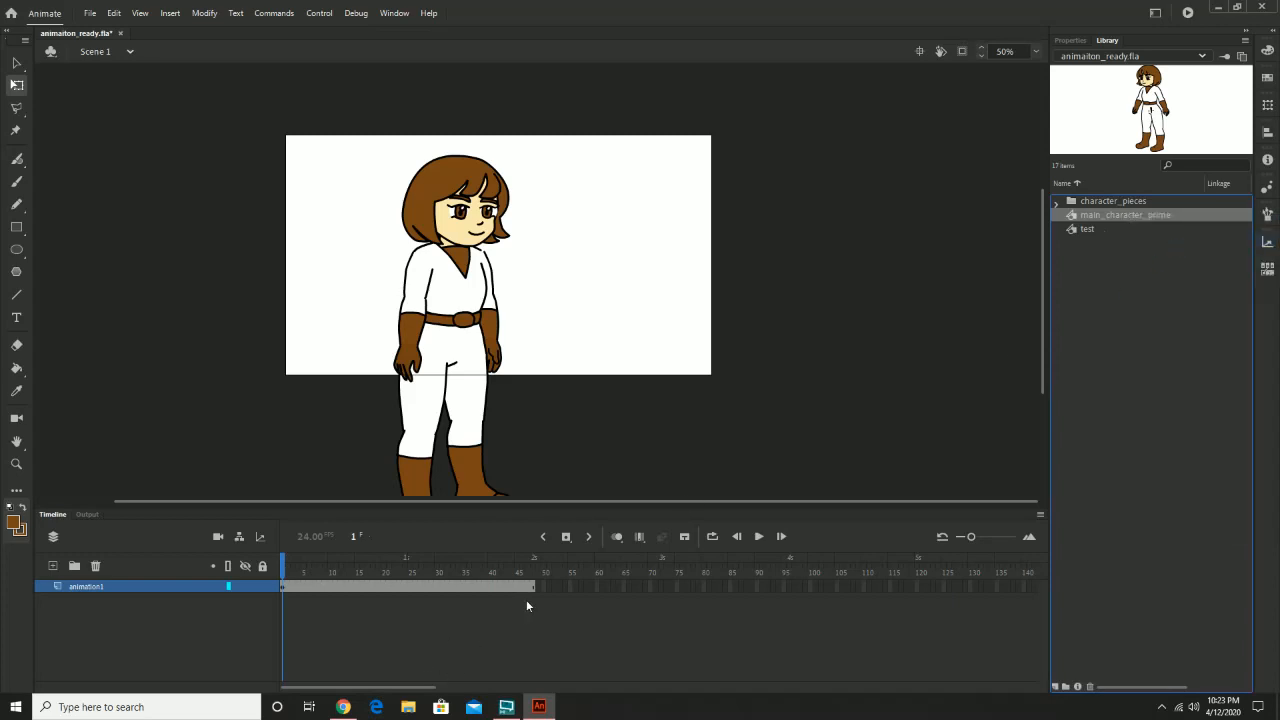
right_click(1114, 218)
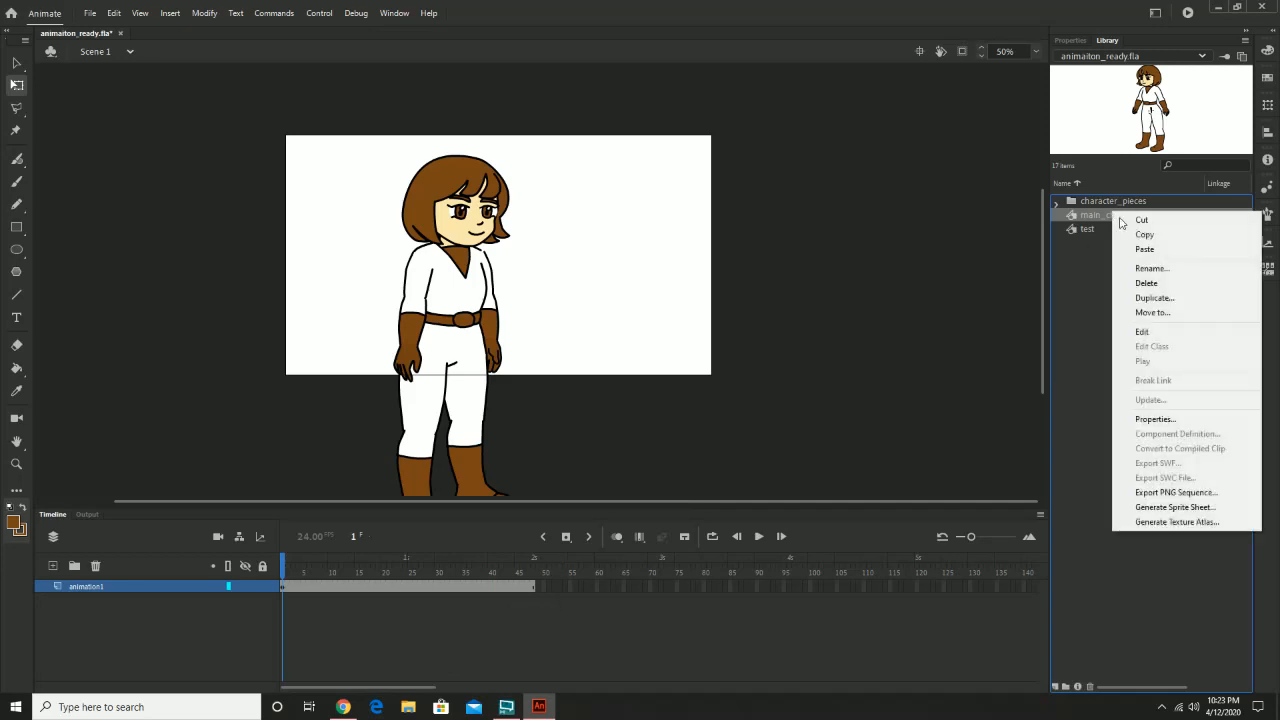
click(1171, 296)
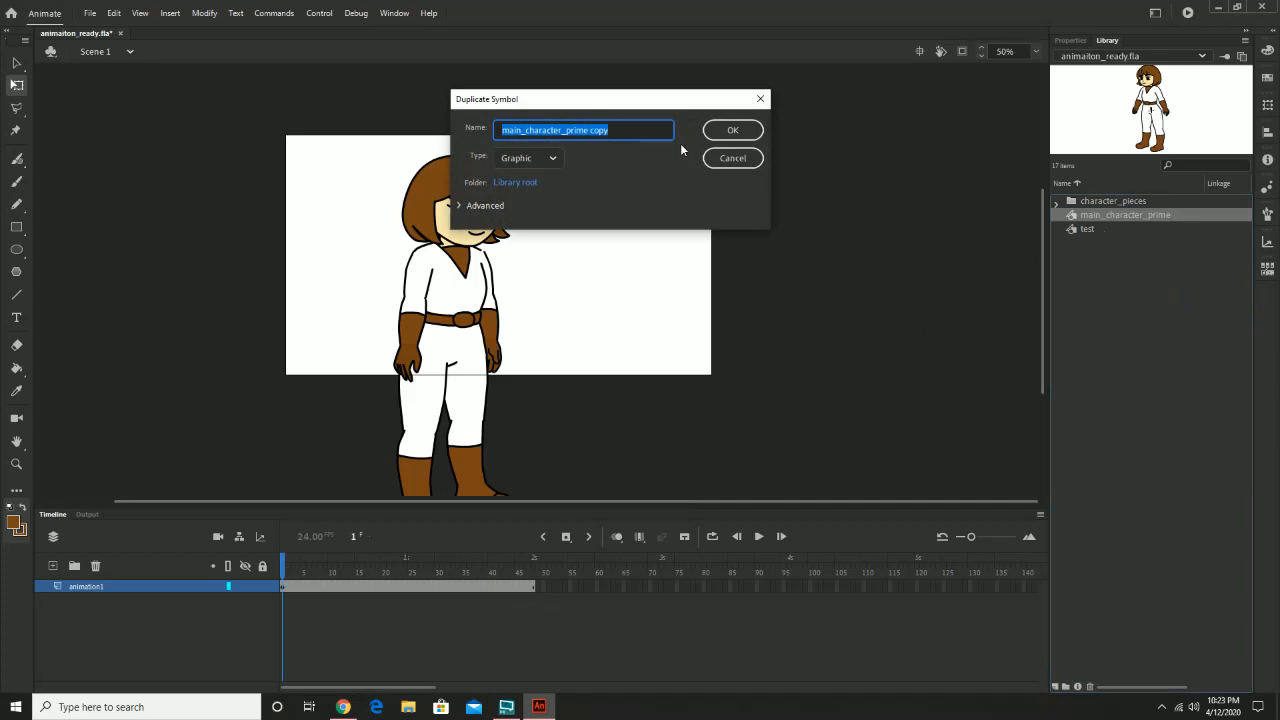
text(tal)
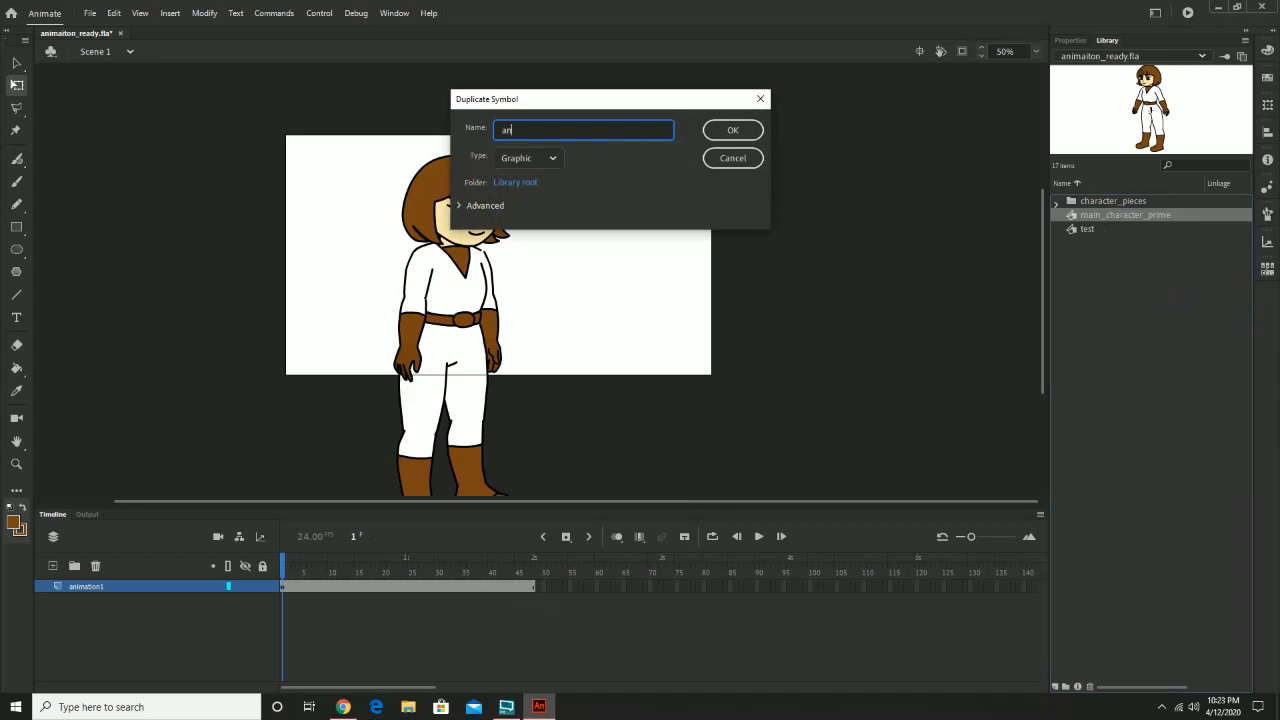
key(BackSpace)
key(BackSpace)
key(BackSpace)
text(test2)
click(733, 131)
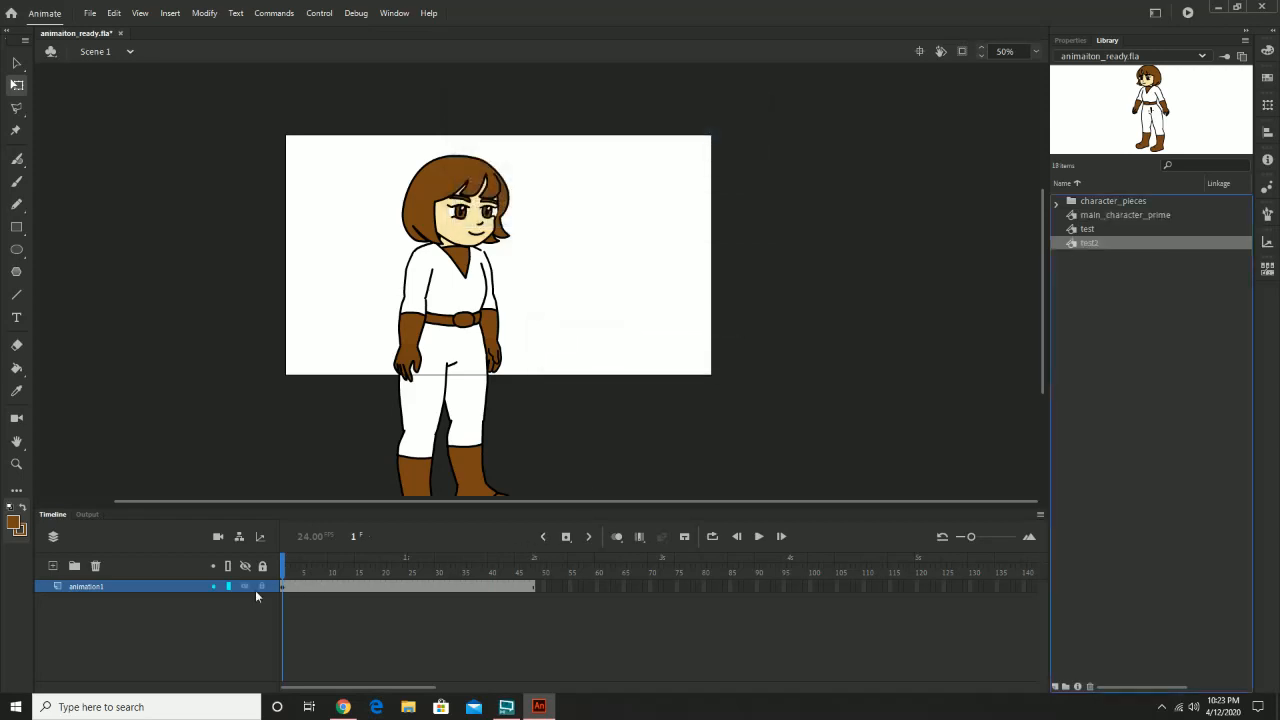
Step: Open the test2 symbol to inspect the duplicated character and return to Scene 1
double_click(1073, 244)
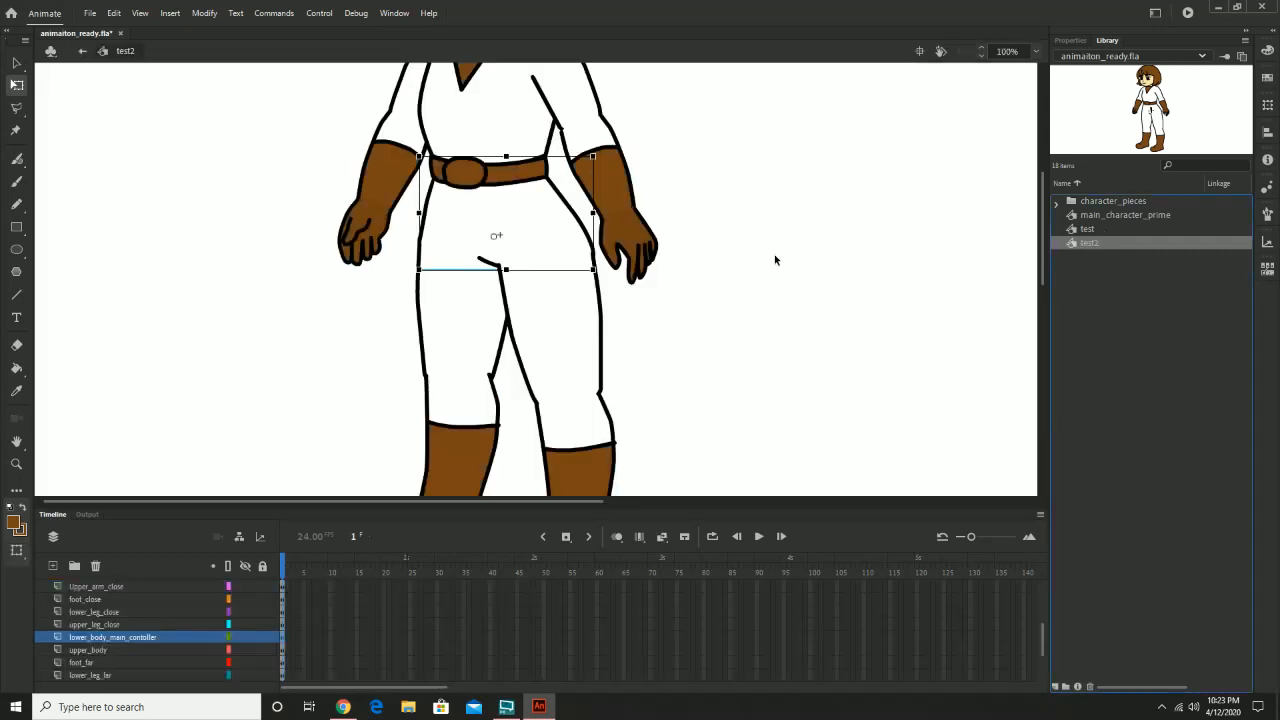
key(z)
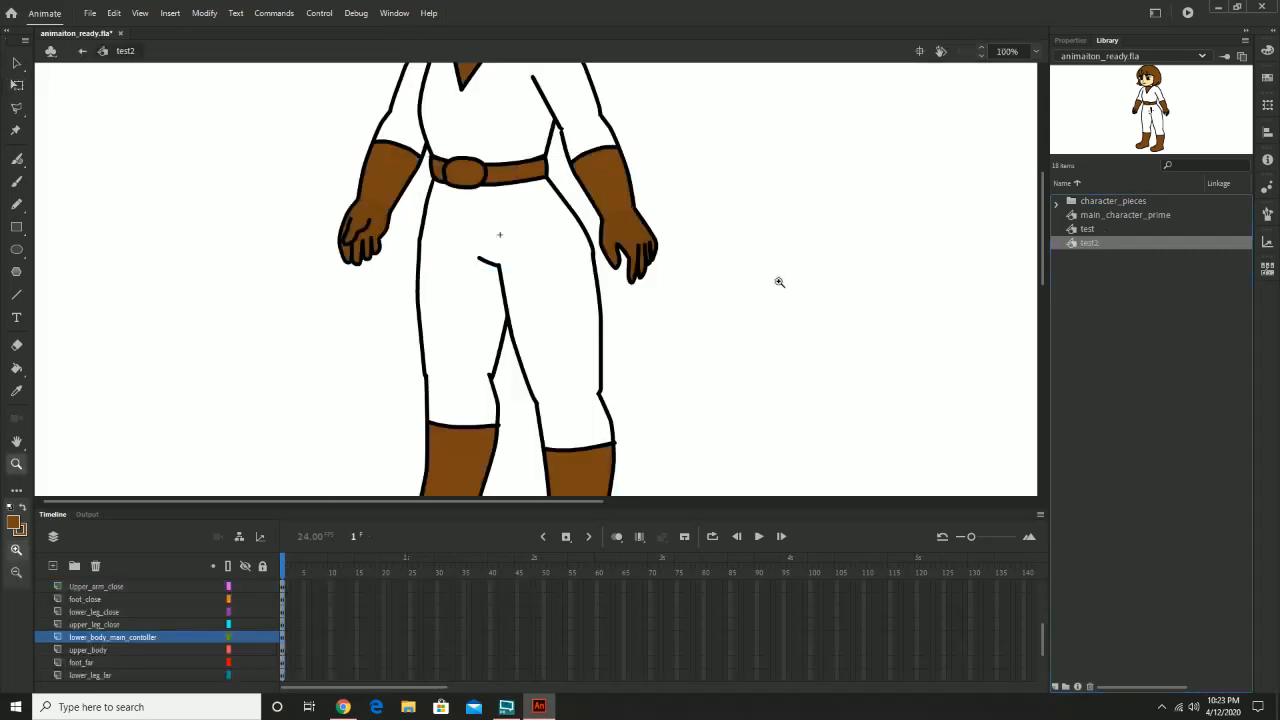
alt+click(775, 279)
scroll(551, 234, up, 2)
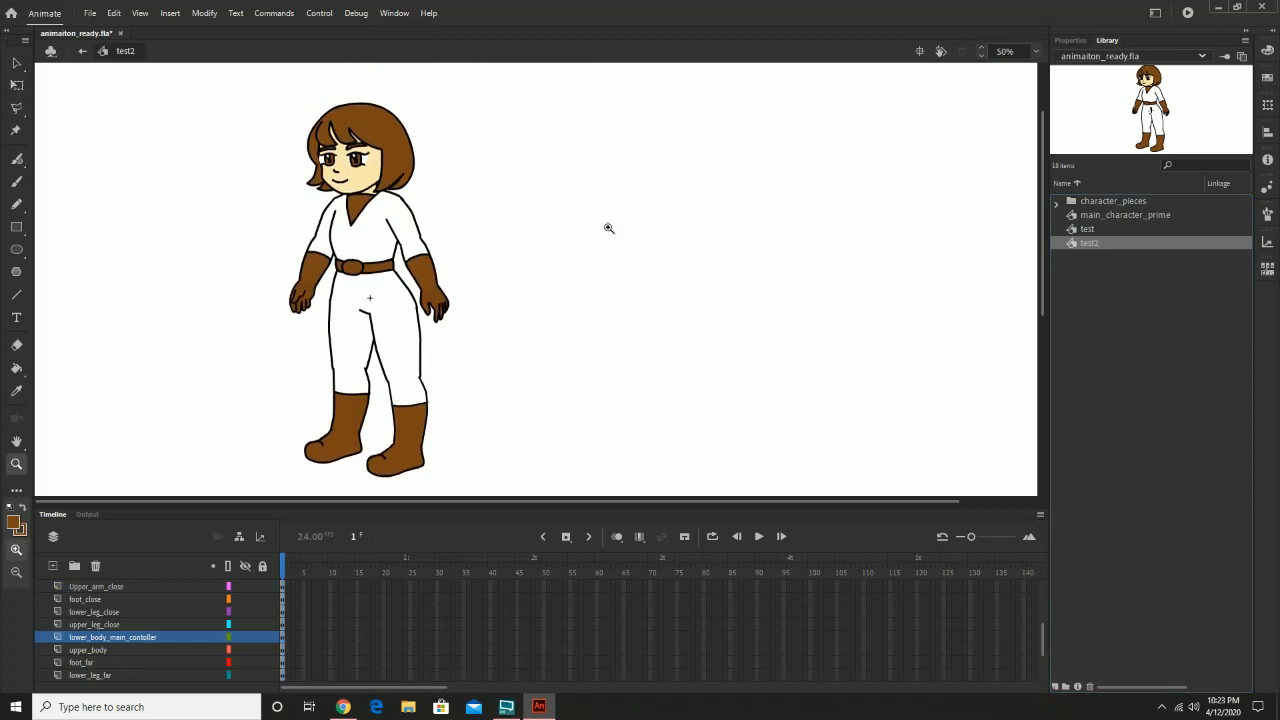
scroll(660, 210, down, 1)
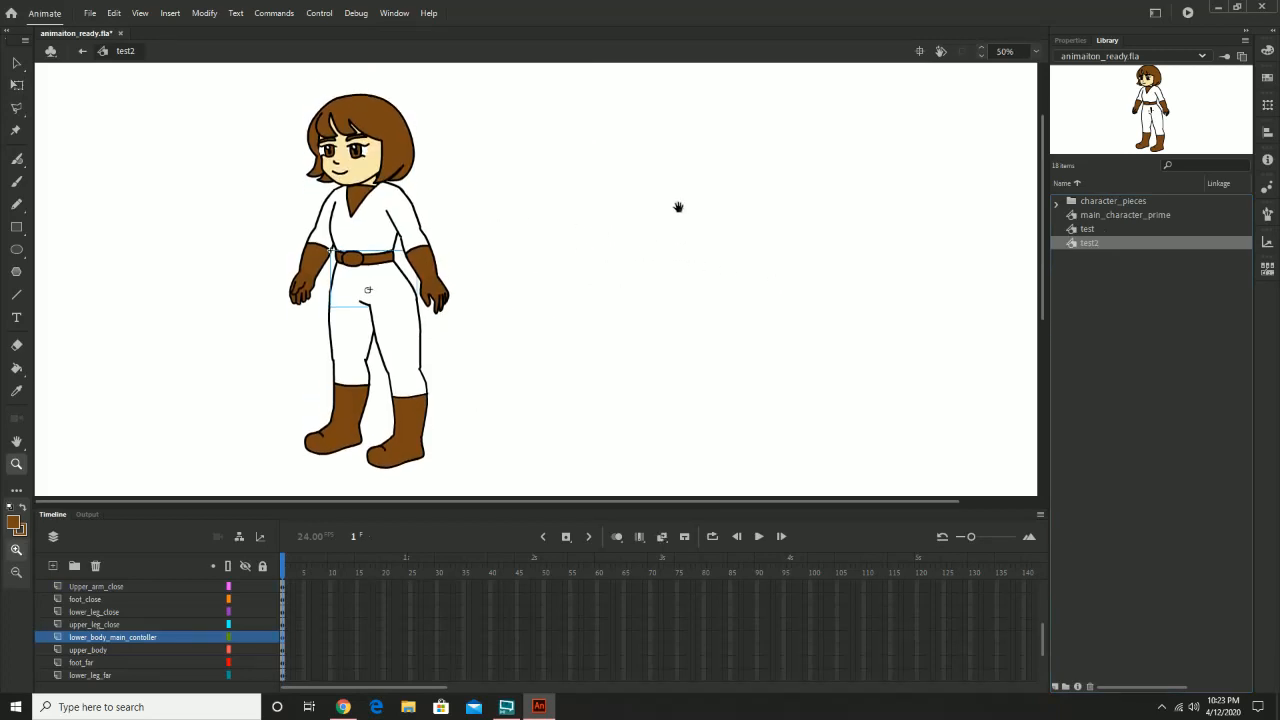
click(382, 236)
drag(514, 206, 506, 198)
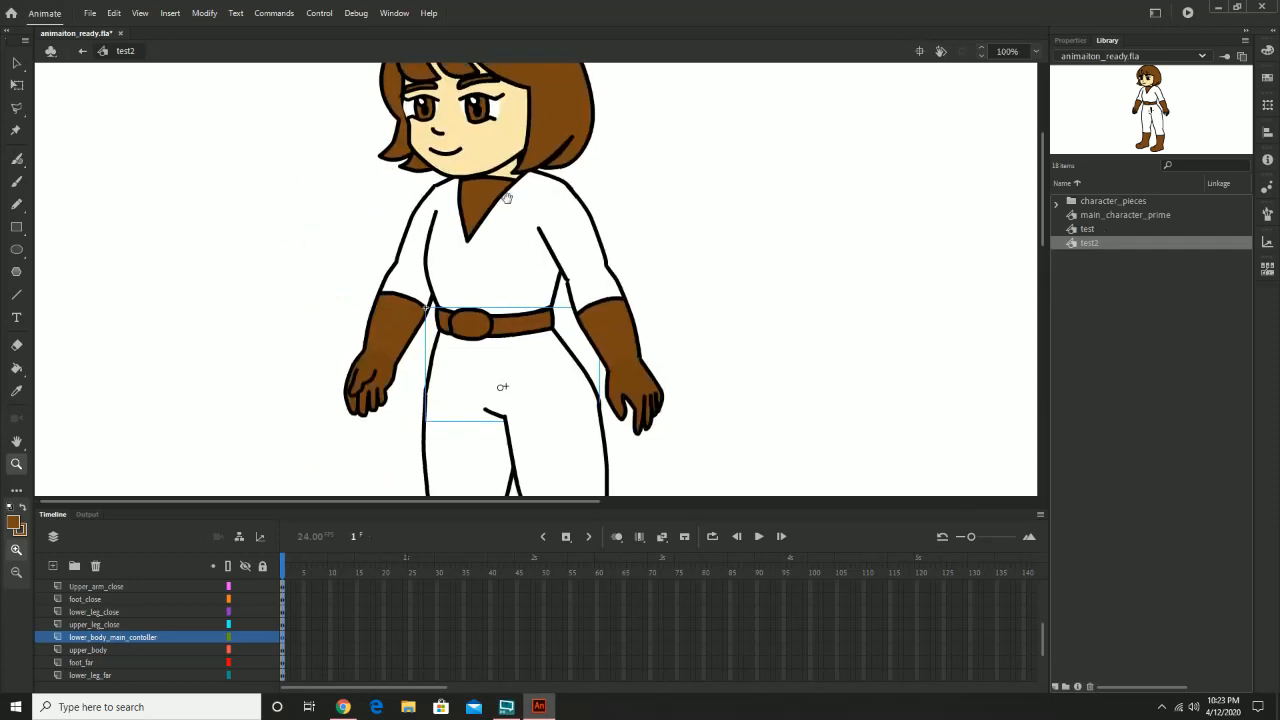
key(ctrl+e)
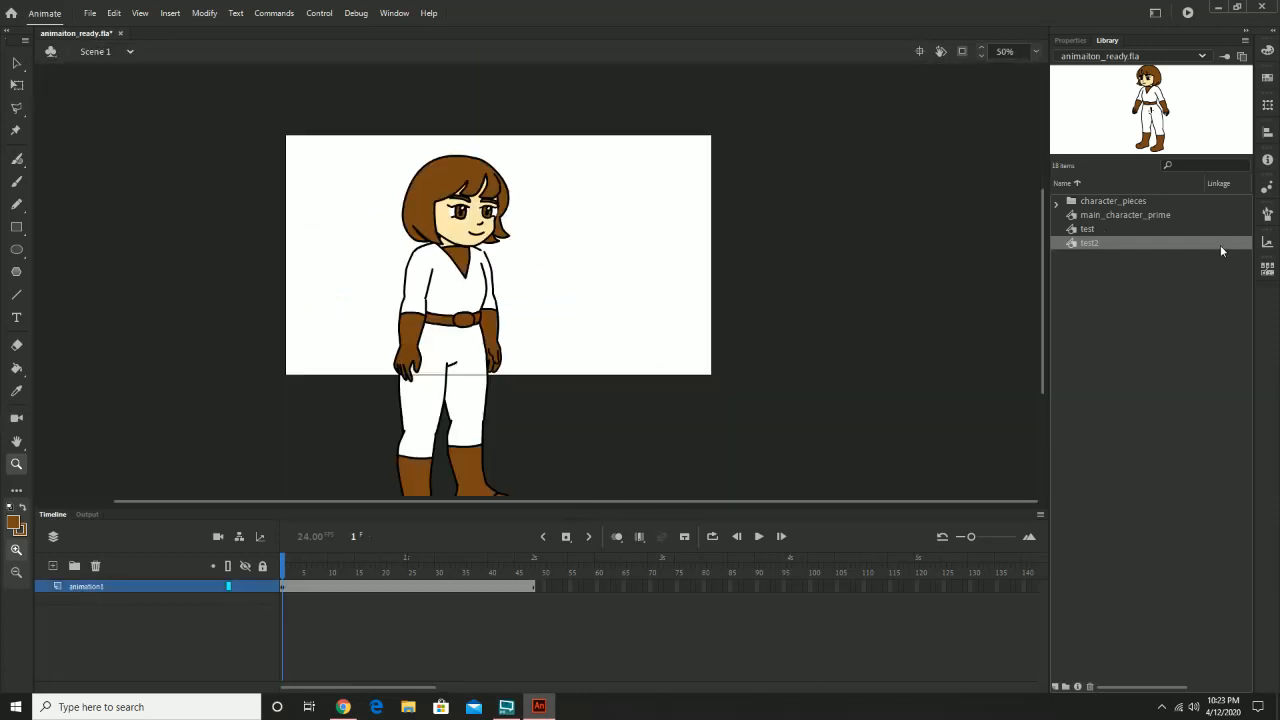
Step: Reopen the test2 symbol from the library for editing
double_click(1092, 244)
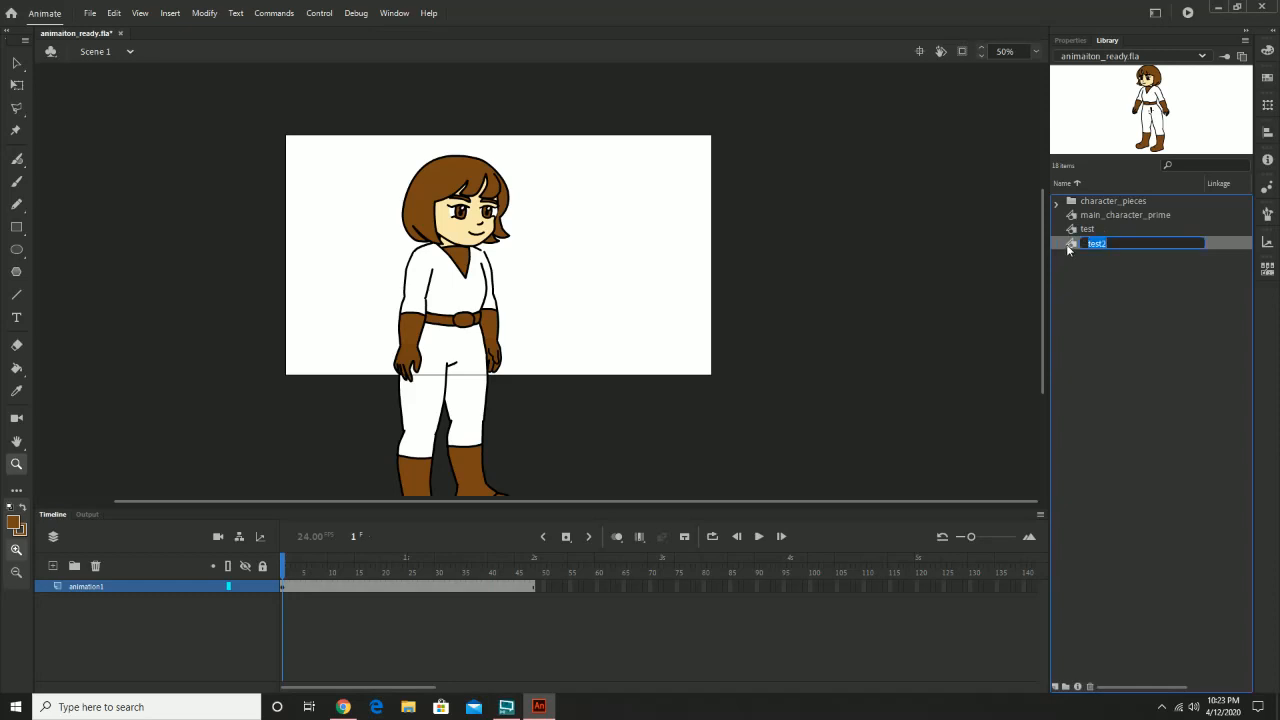
double_click(1069, 246)
drag(713, 124, 754, 309)
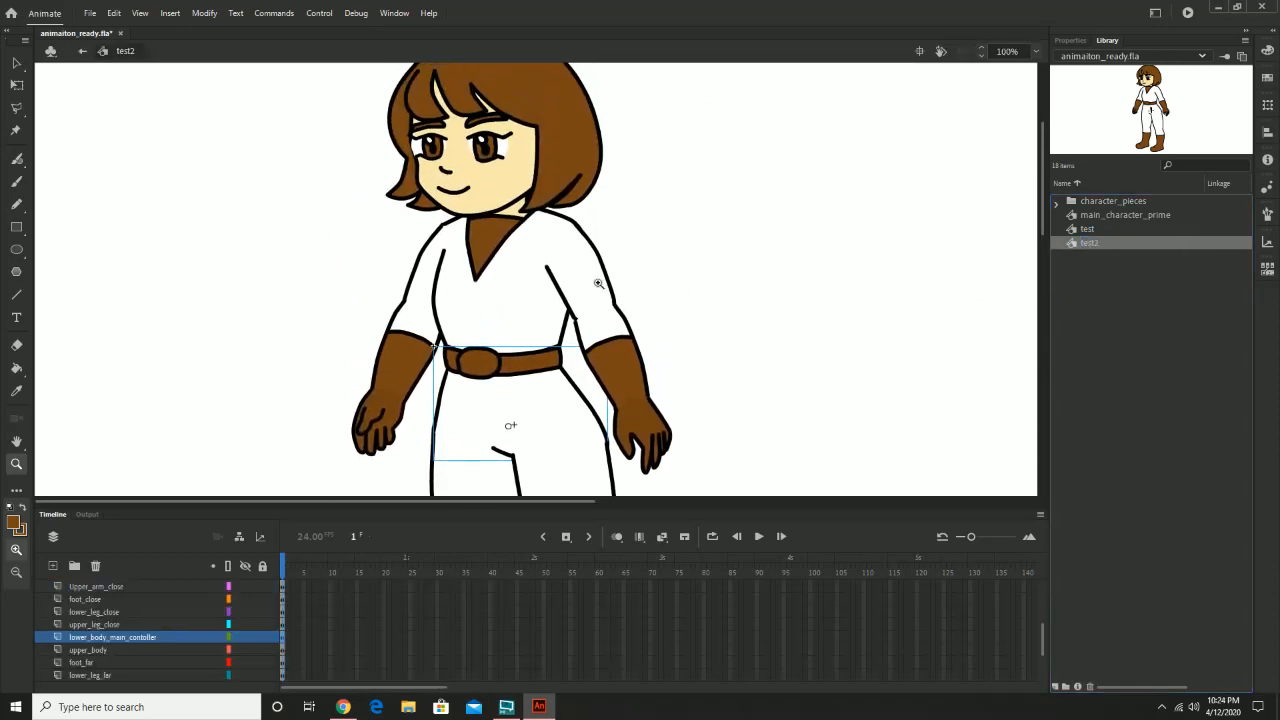
Step: Rotate the far upper arm outward from the shoulder so the whole arm is raised to the character's side
click(16, 62)
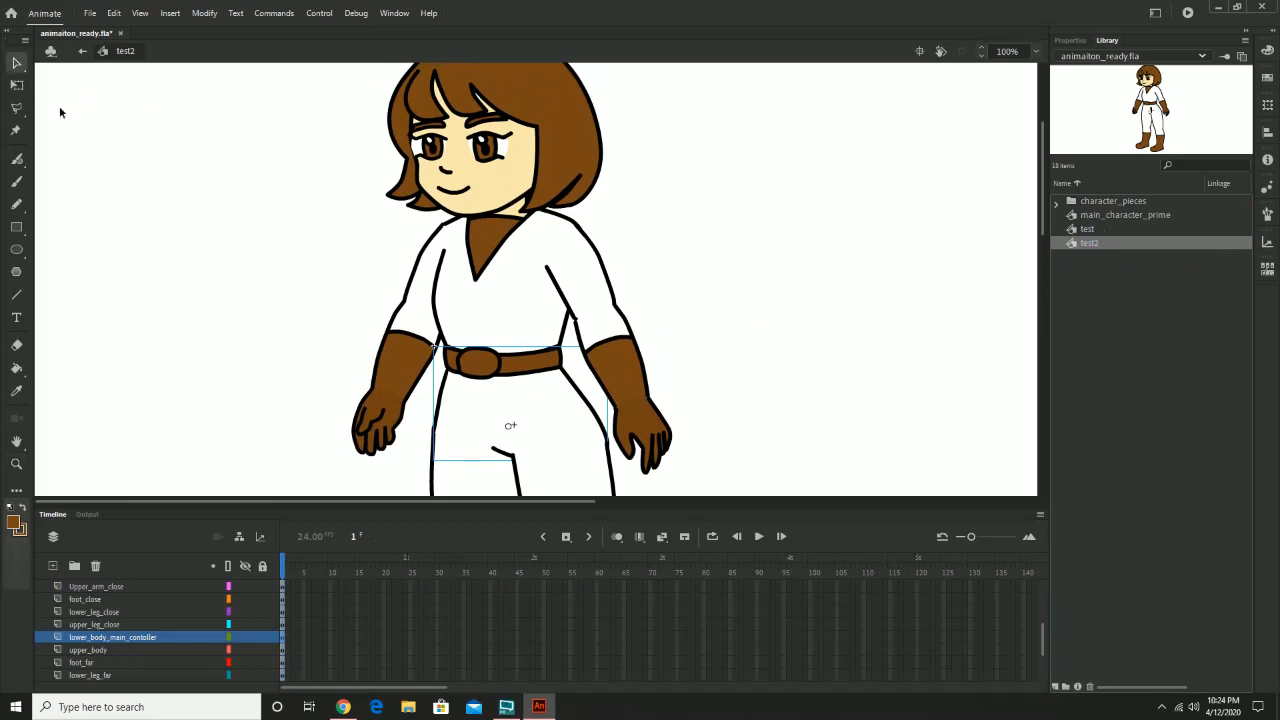
click(436, 302)
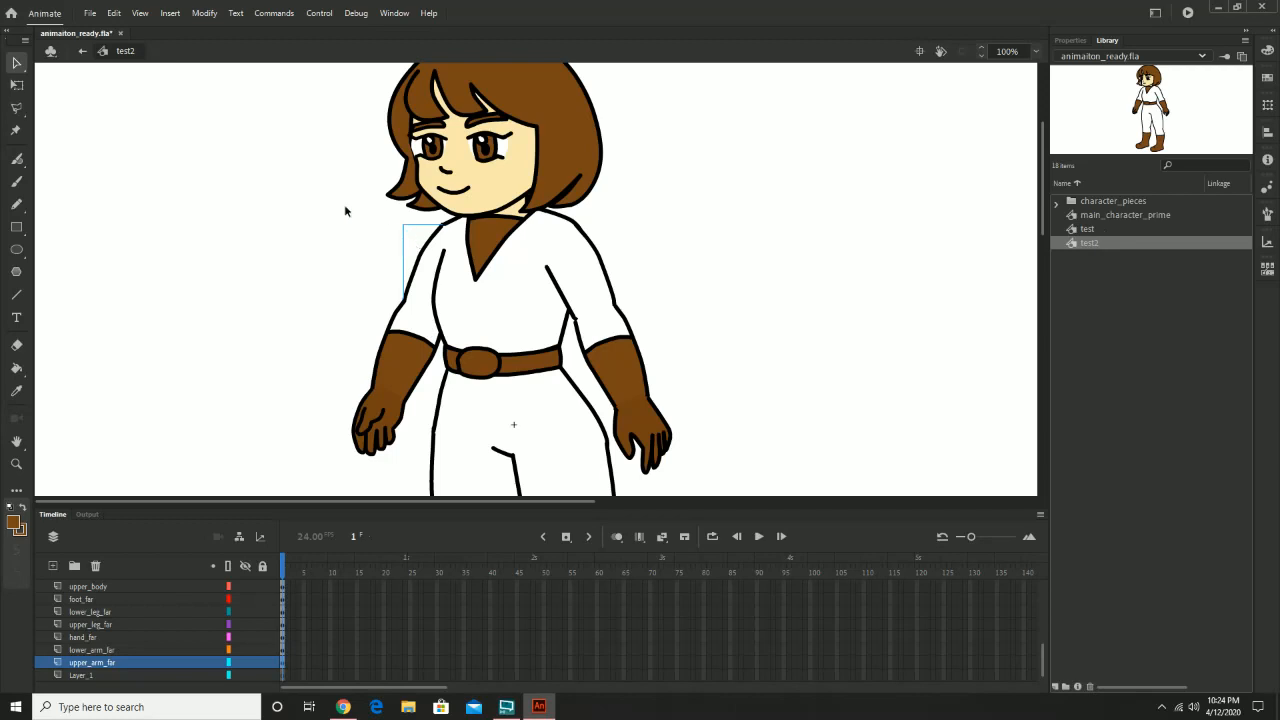
click(16, 84)
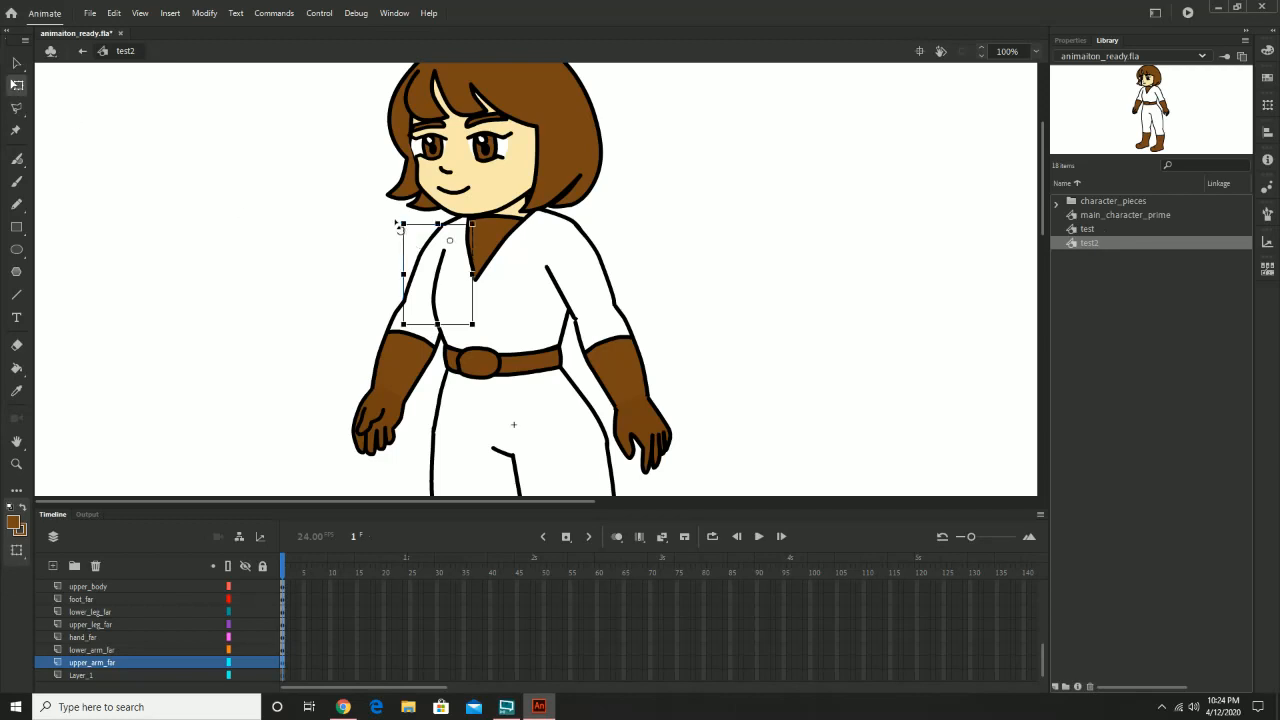
drag(397, 218, 430, 225)
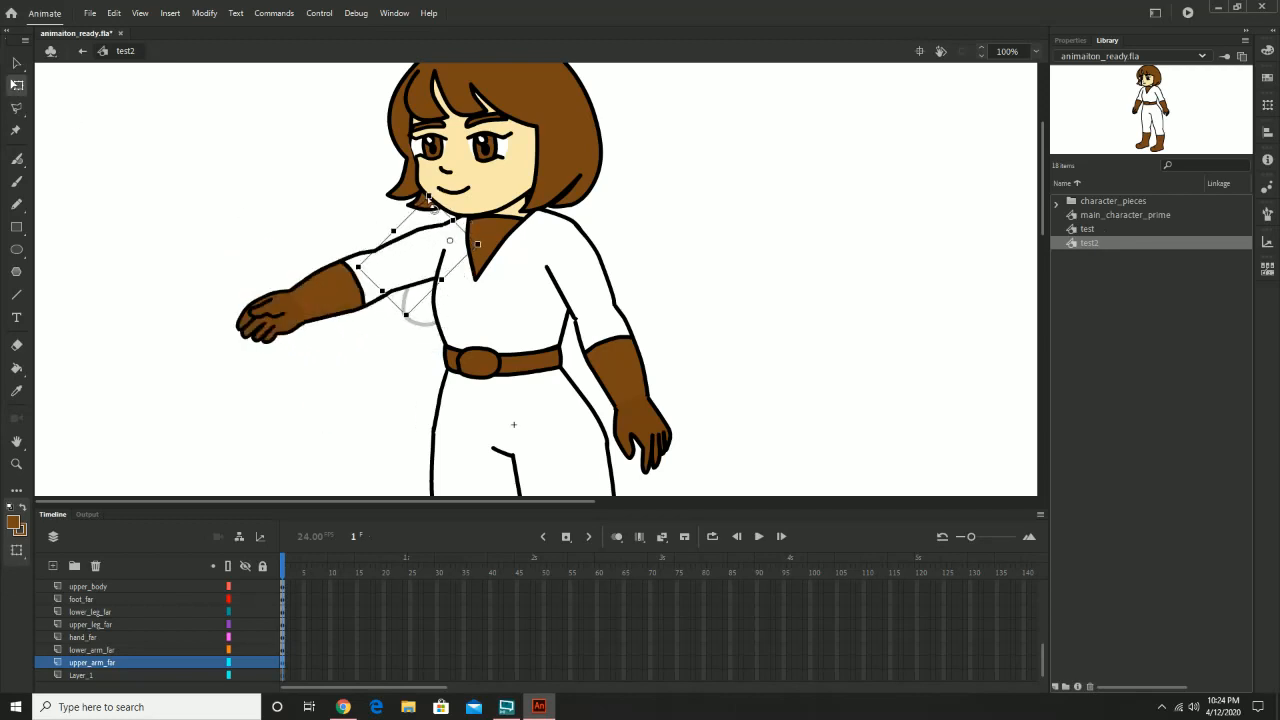
Step: Rotate the close upper arm outward from the shoulder to mirror the raised far arm, and deselect it
click(588, 276)
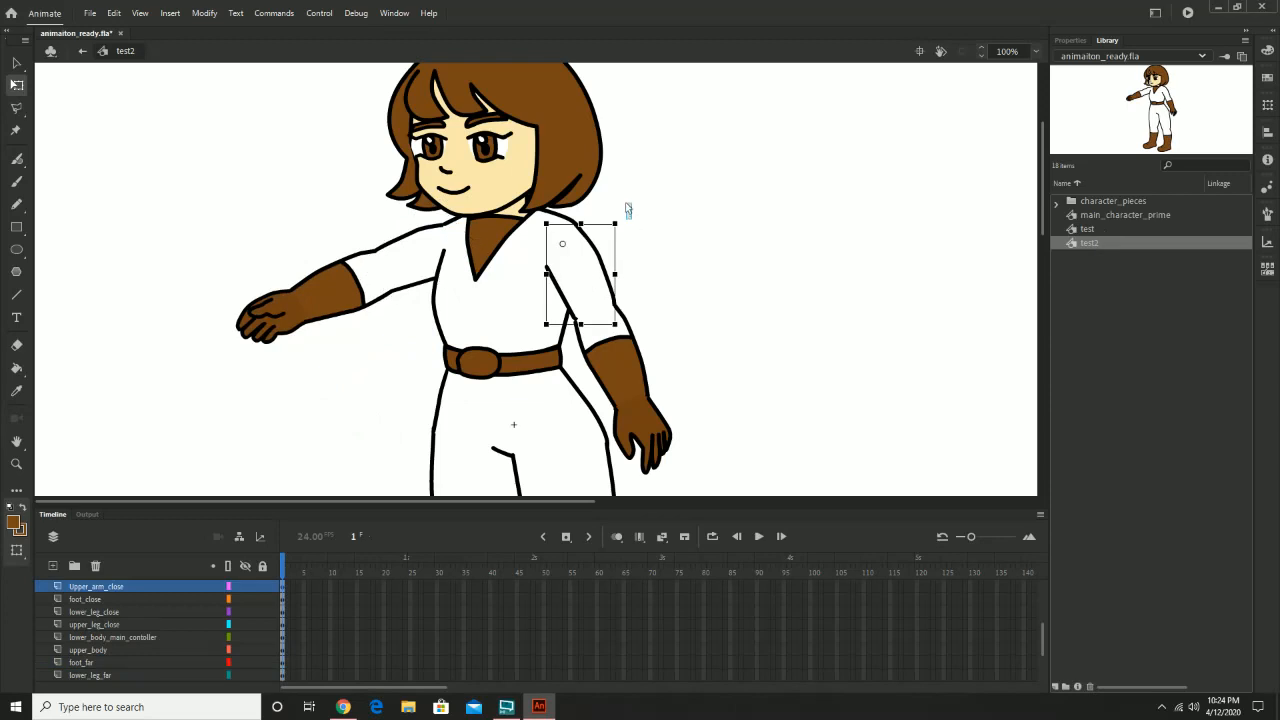
click(631, 246)
click(596, 260)
drag(627, 224, 610, 205)
drag(603, 268, 612, 260)
drag(669, 298, 682, 274)
click(676, 192)
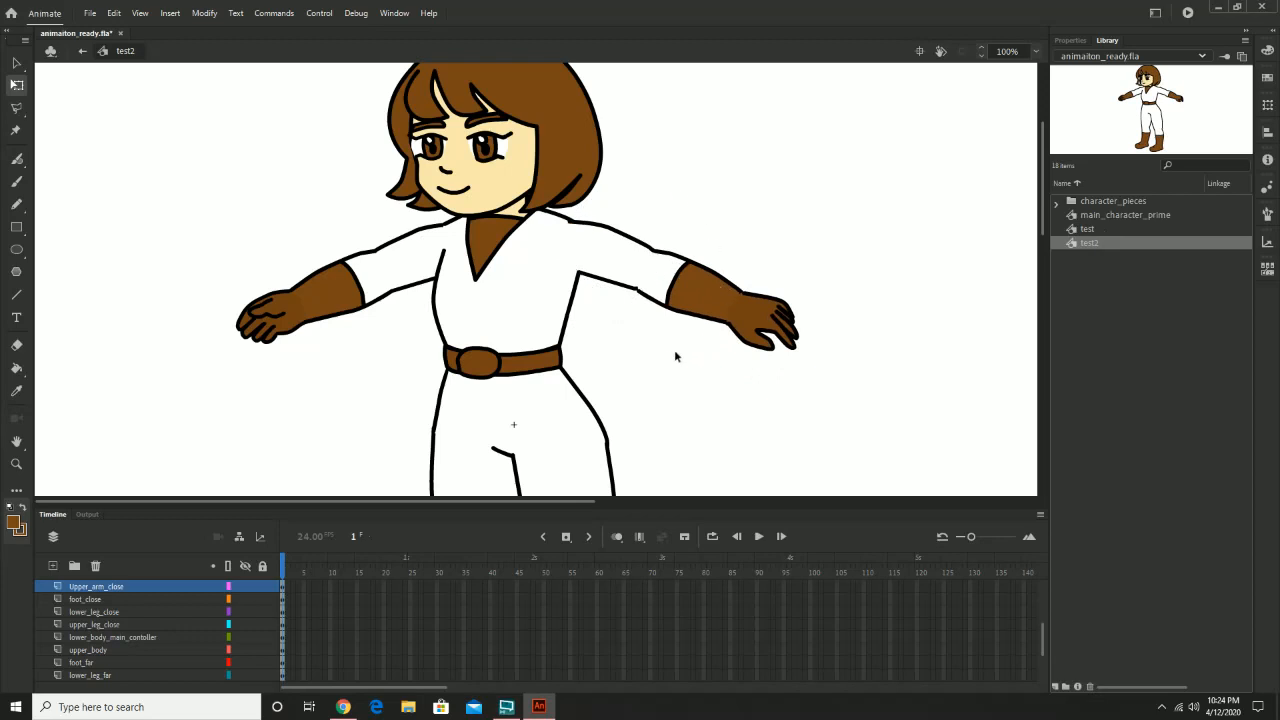
Step: Extend the brow_close, pupil_close and eye_close layers to frame 36
key(space)
drag(657, 369, 724, 404)
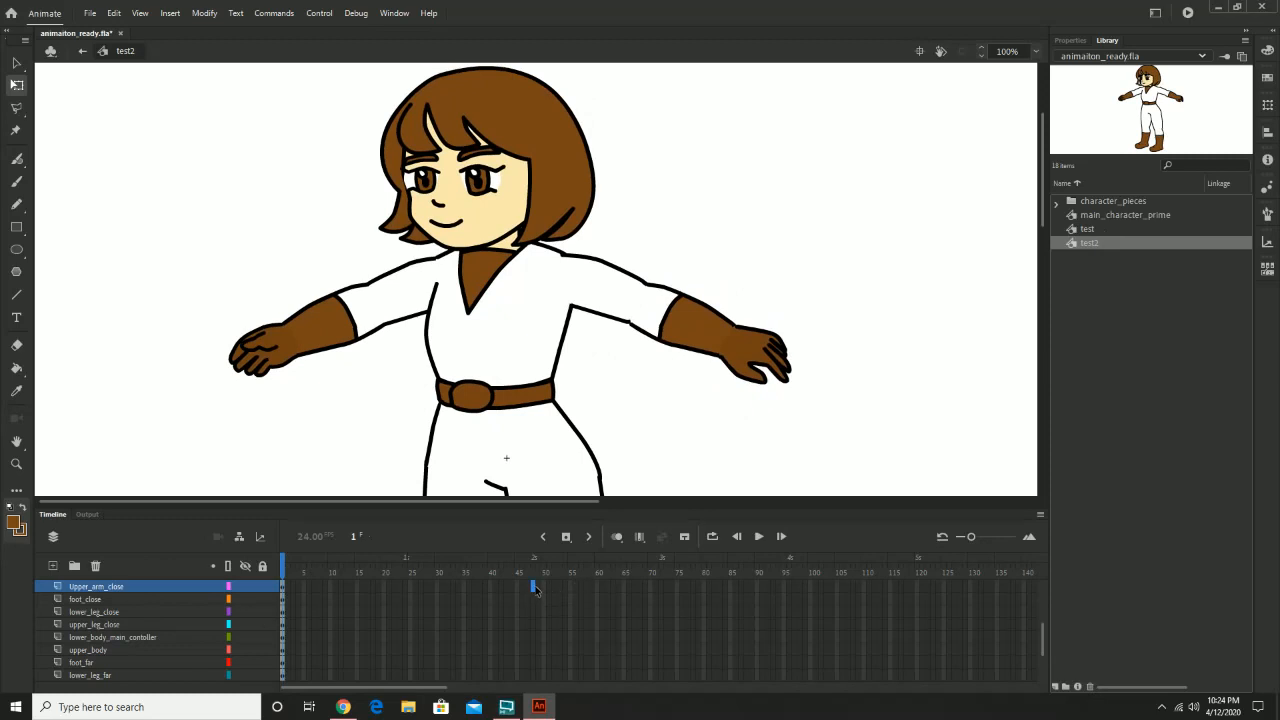
scroll(532, 590, up, 3)
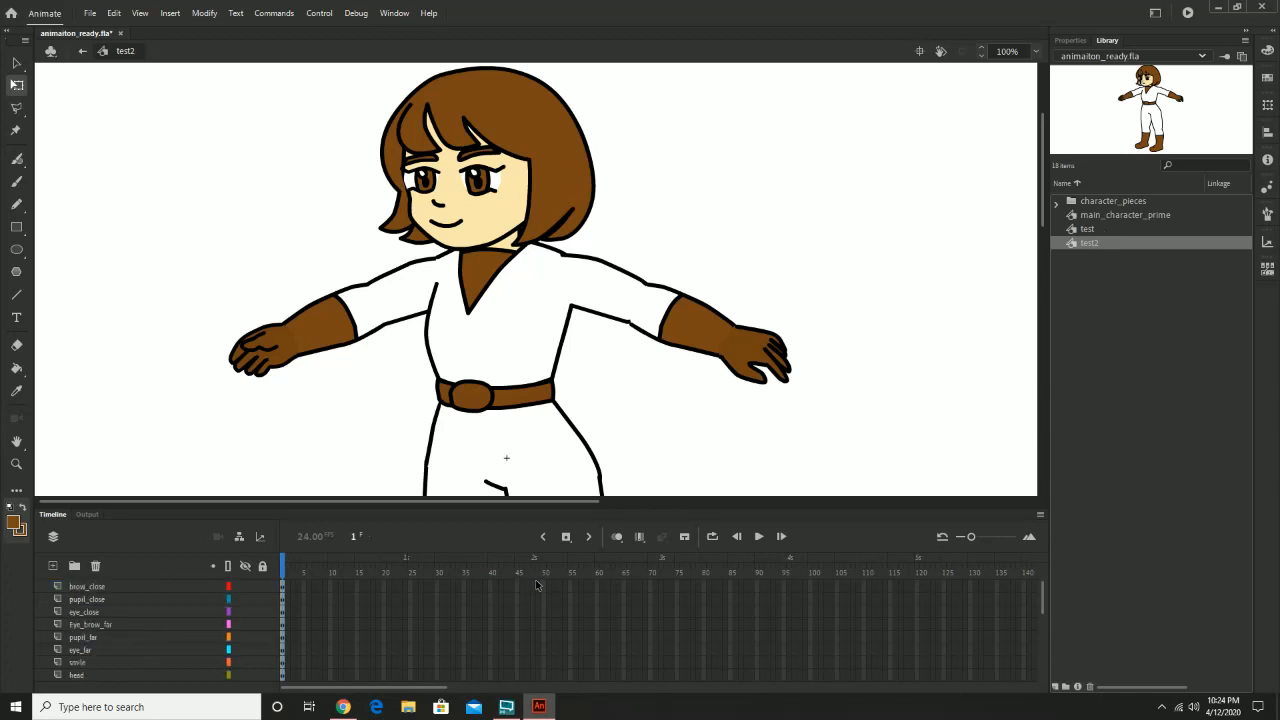
click(533, 586)
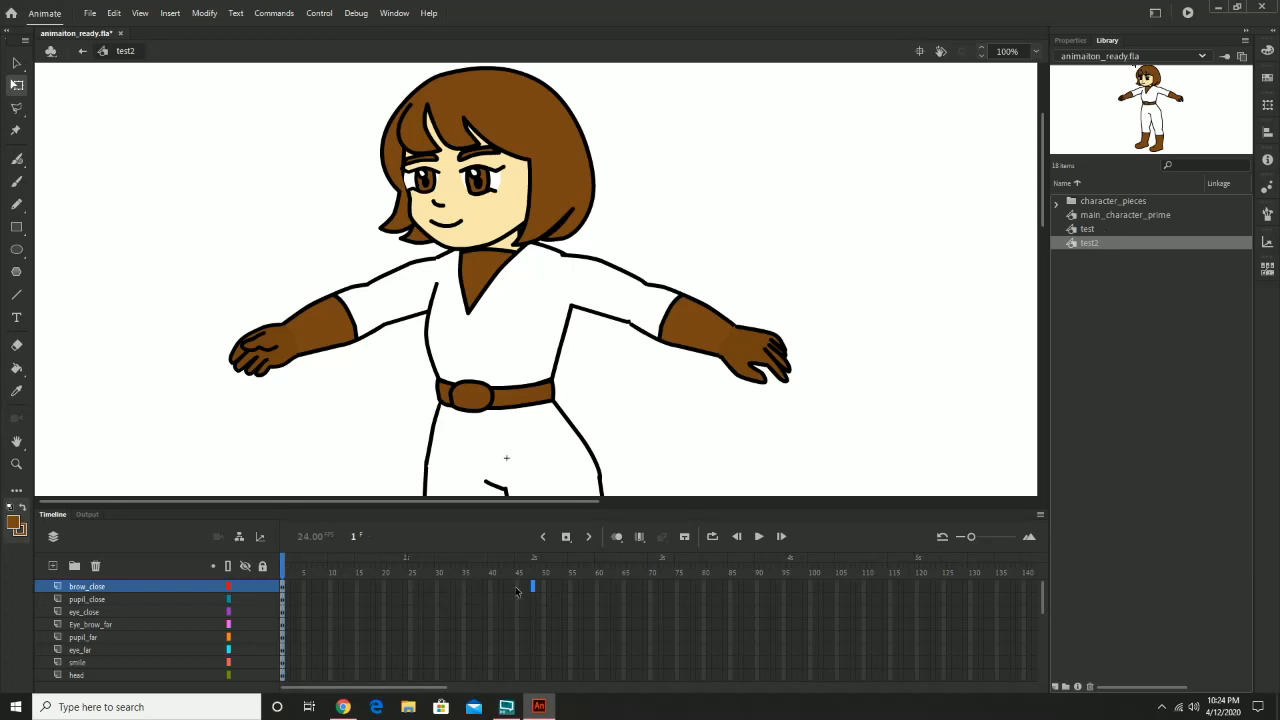
click(480, 587)
click(469, 592)
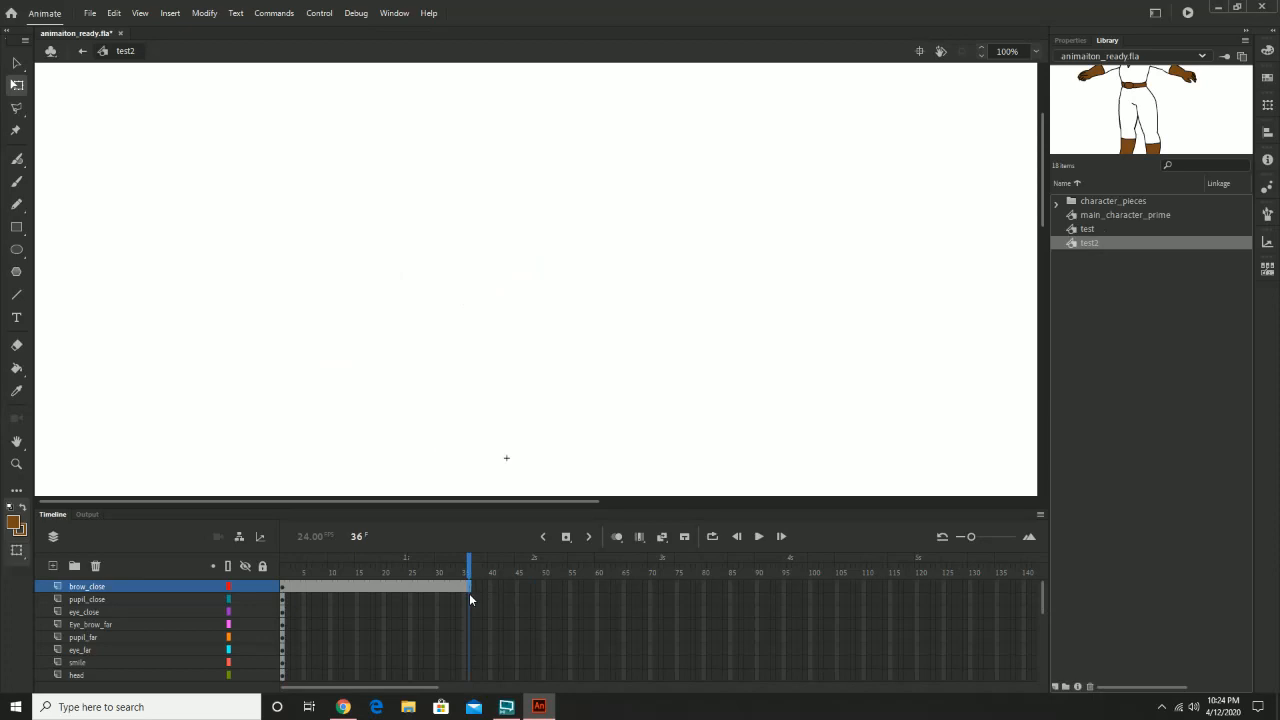
click(469, 595)
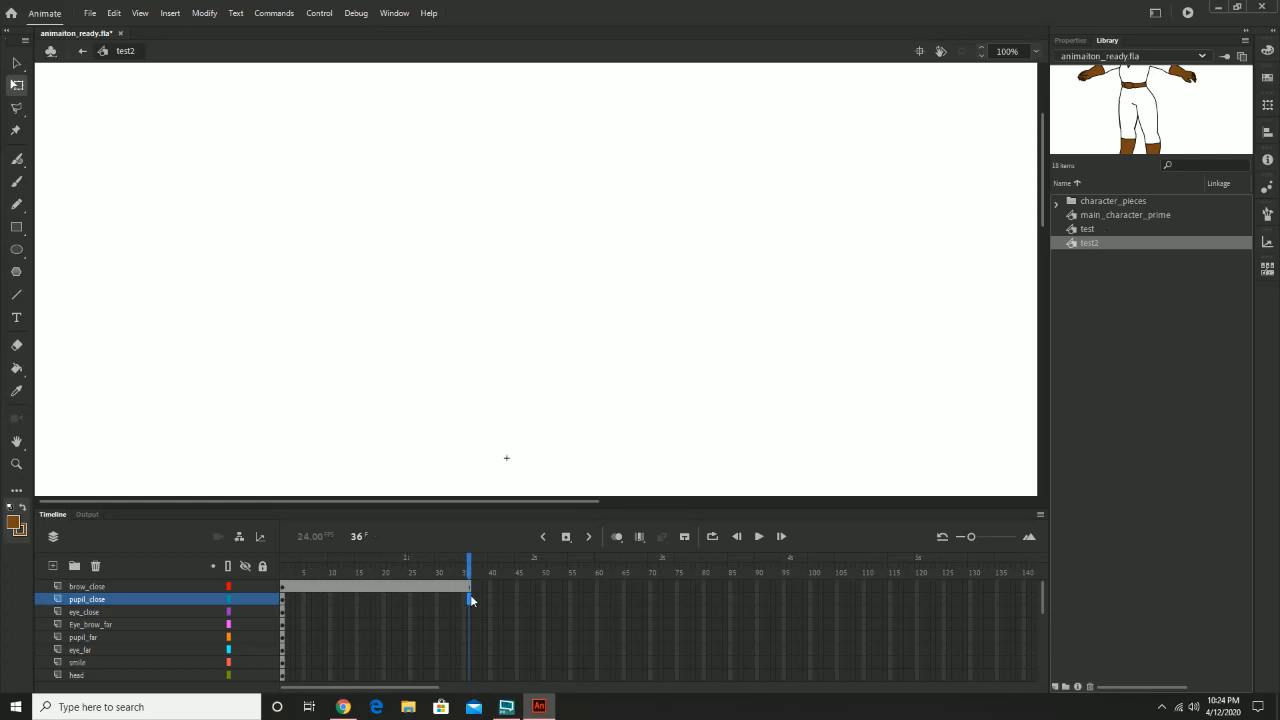
key(F5)
click(470, 613)
key(F5)
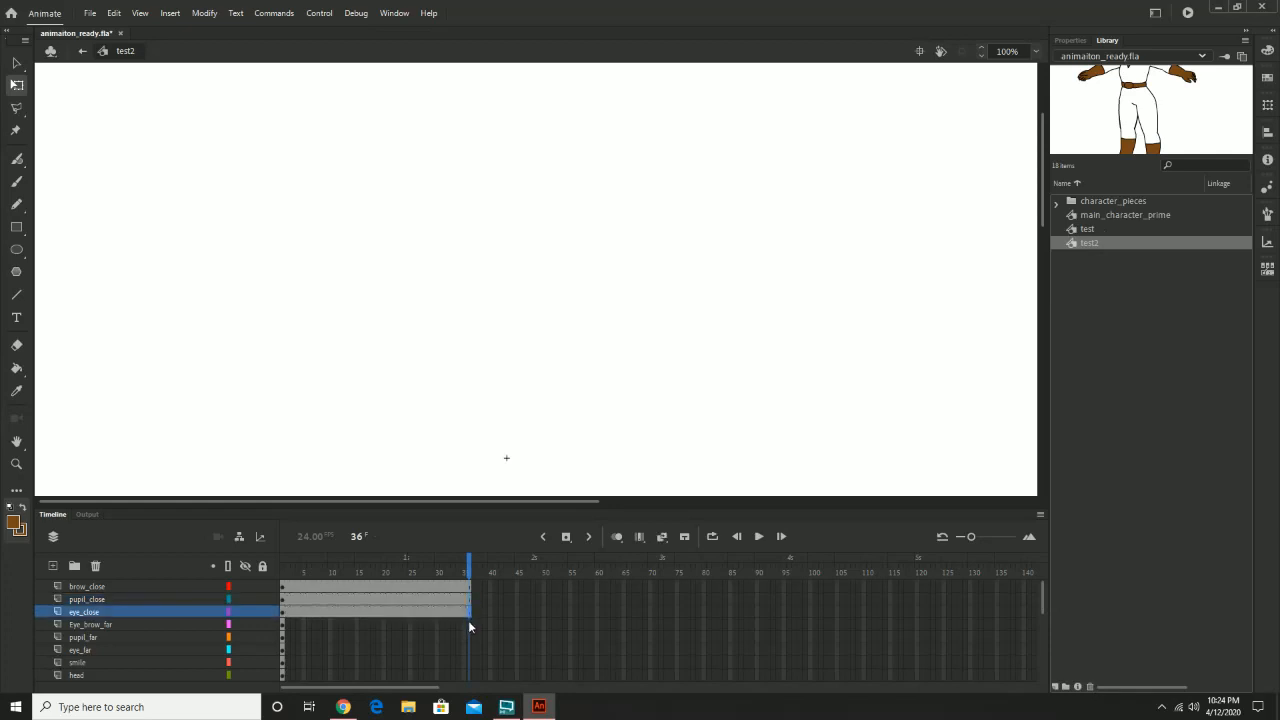
Step: Extend the Eye_brow_far, pupil_far, eye_far, smile and head layers to frame 36
click(468, 624)
key(F5)
click(467, 637)
key(F5)
click(468, 648)
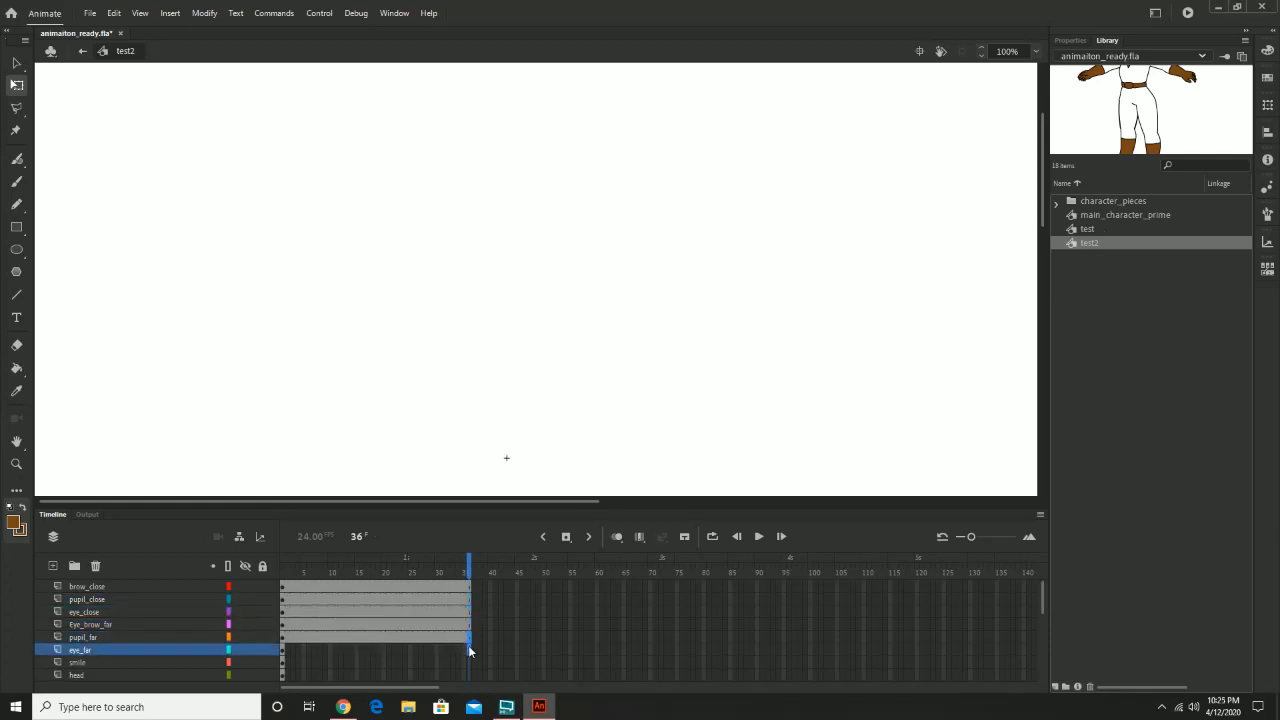
key(F5)
scroll(470, 650, down, 2)
click(468, 616)
key(F5)
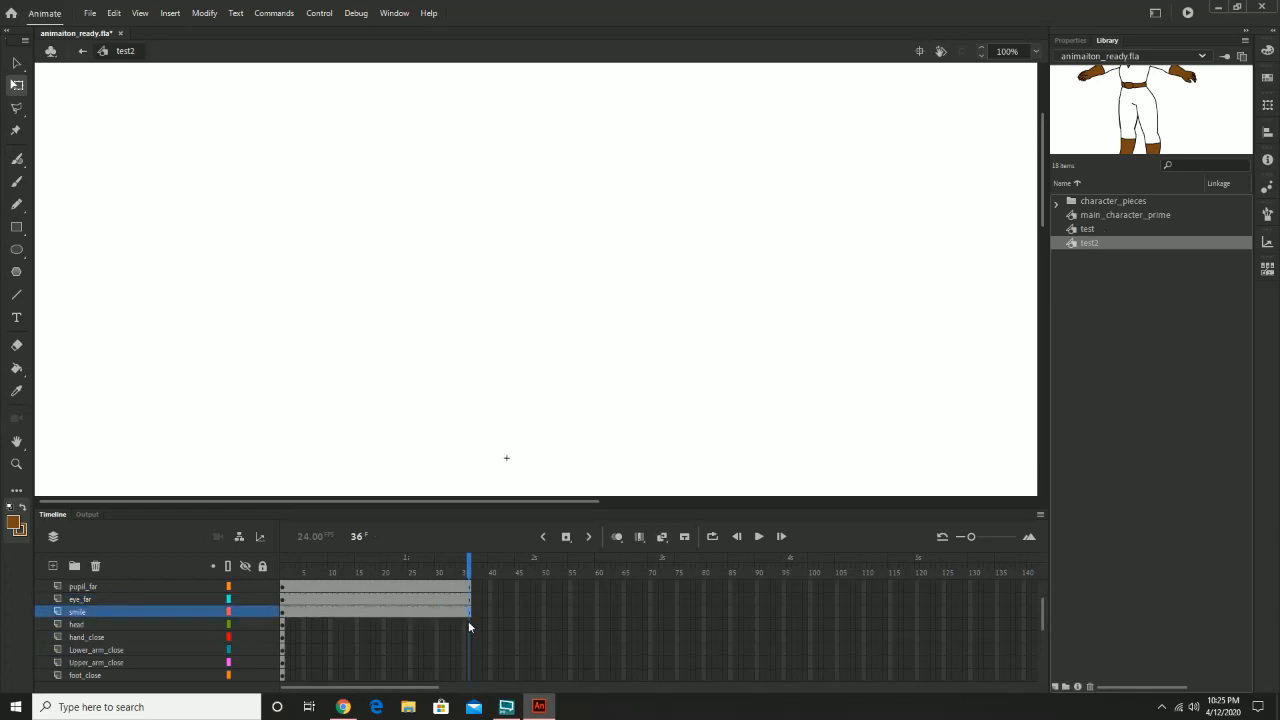
click(468, 623)
key(F5)
Step: Extend the hand_close, Lower_arm_close and Upper_arm_close layers to frame 36
click(468, 637)
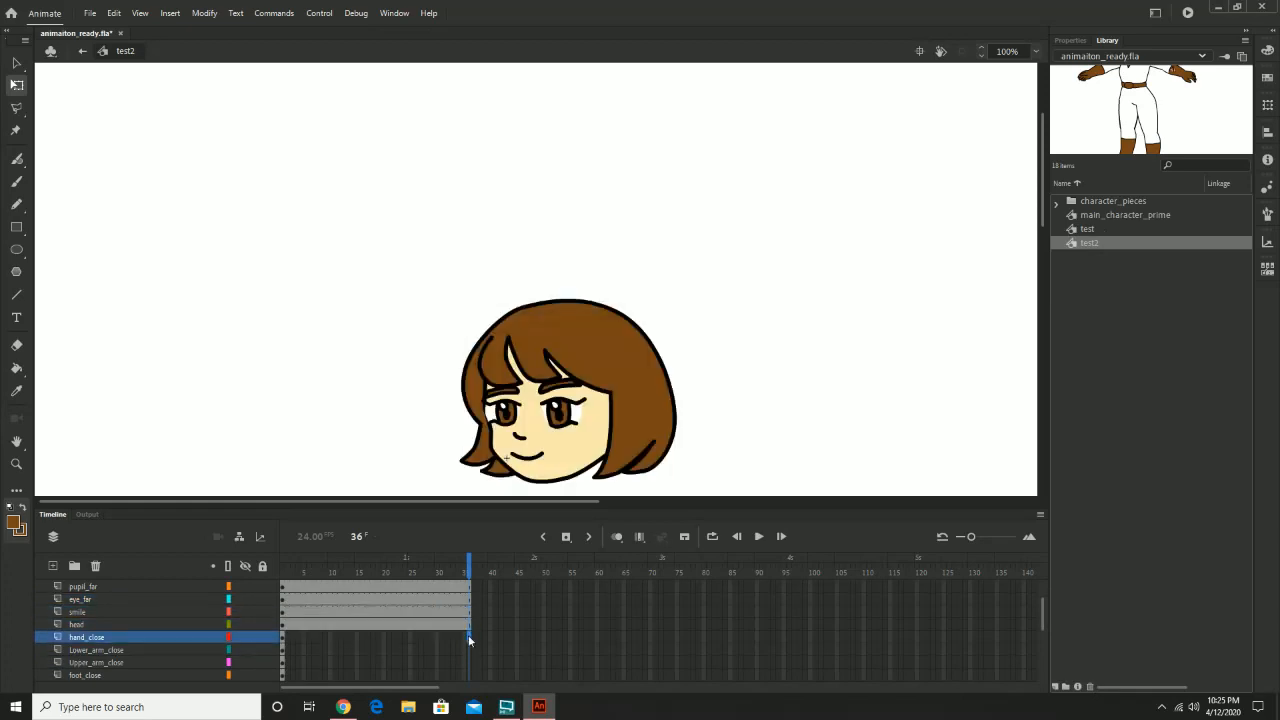
key(F5)
click(468, 650)
key(F5)
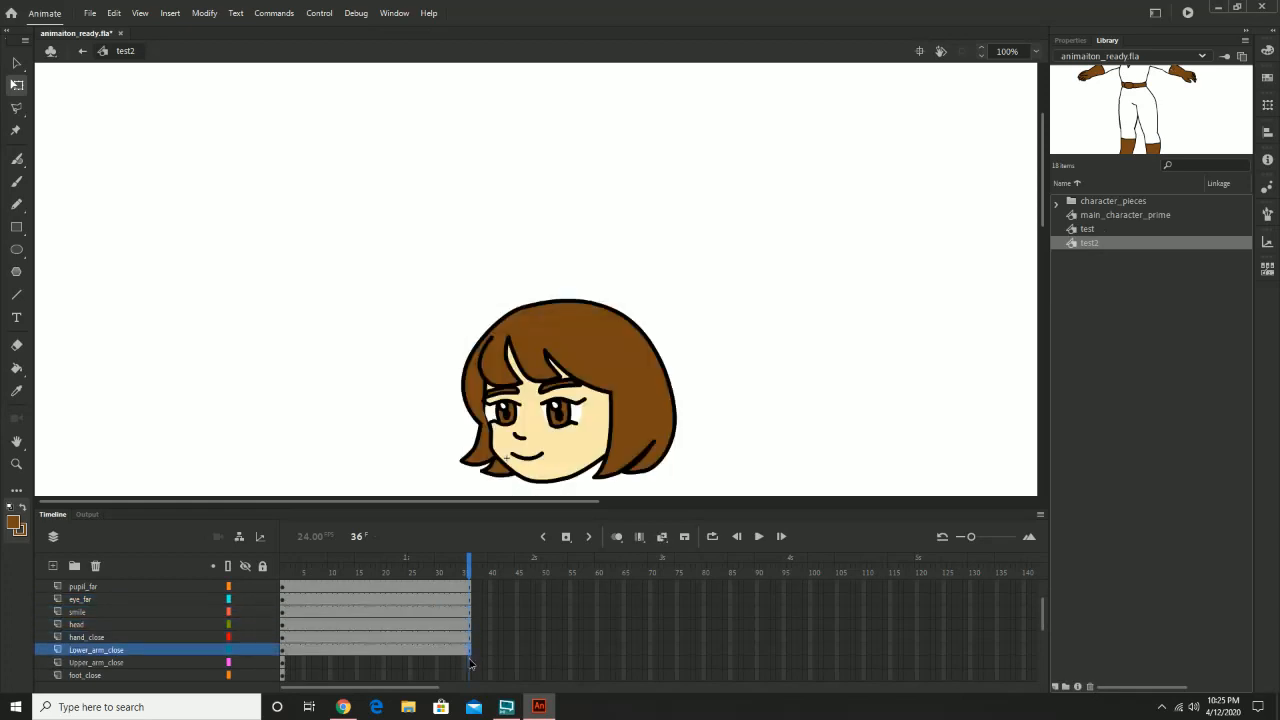
click(468, 662)
key(F5)
Step: Extend the foot_close, lower_leg_close and upper_leg_close layers to frame 36
scroll(468, 665, down, 2)
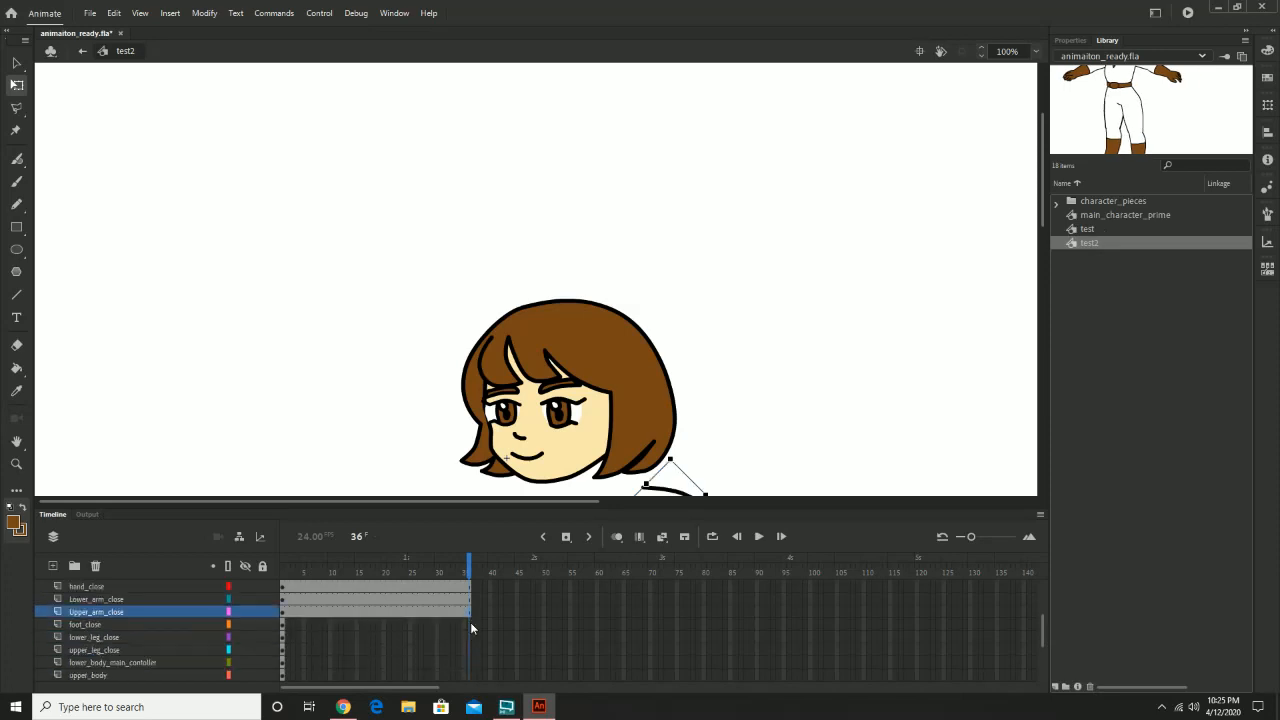
click(470, 622)
key(F5)
click(469, 634)
key(F5)
click(470, 645)
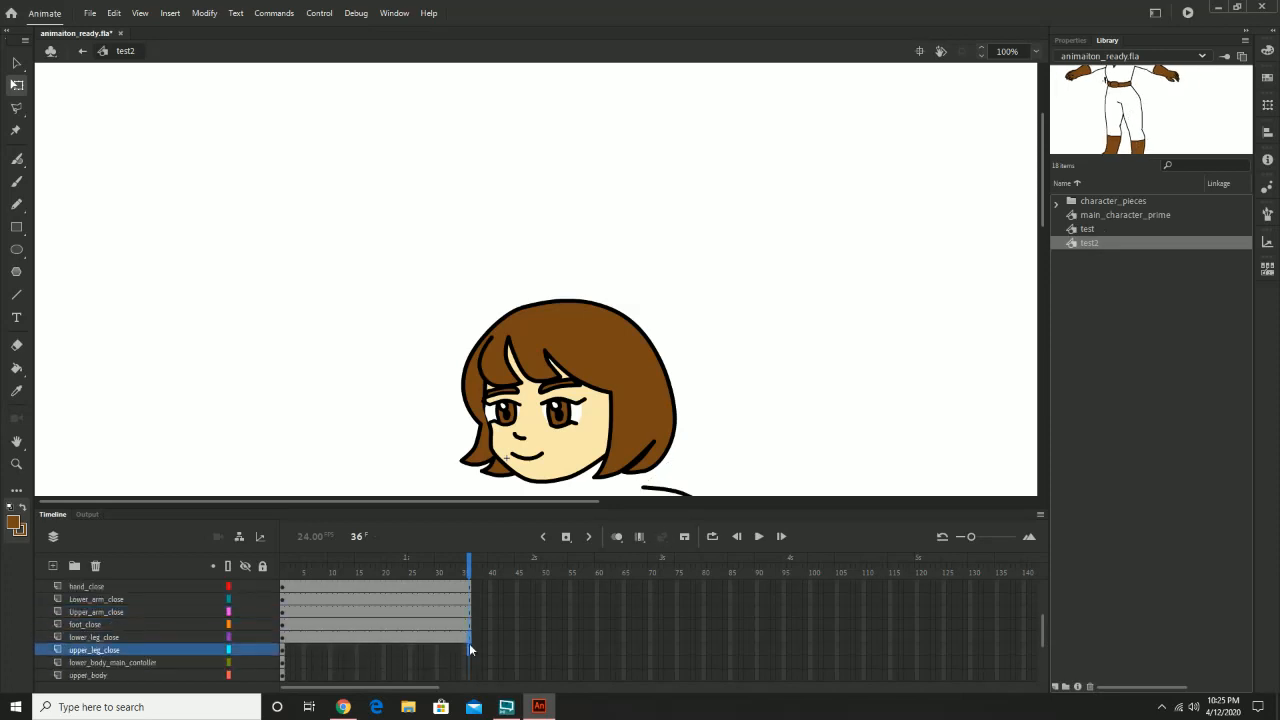
key(F5)
Step: Extend the lower_body_main_contoller, upper_body and foot_far layers to frame 36
click(467, 656)
scroll(467, 656, down, 2)
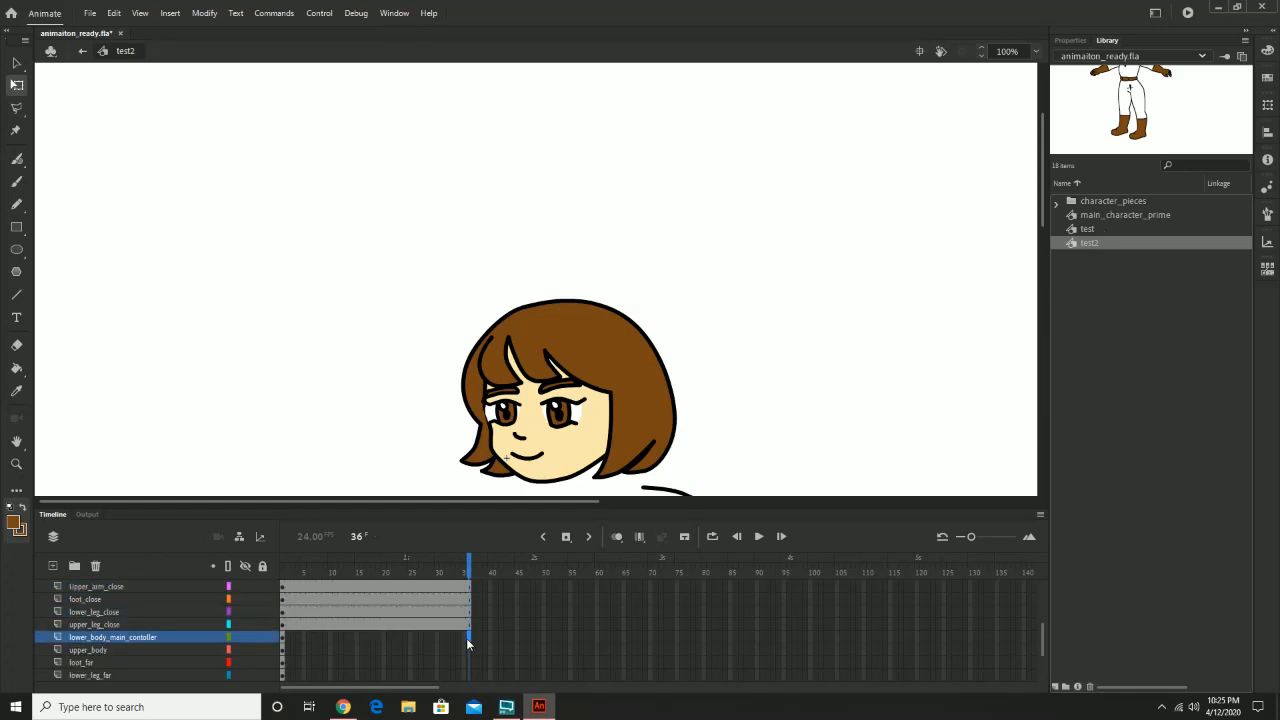
key(F5)
click(468, 645)
key(F5)
click(468, 656)
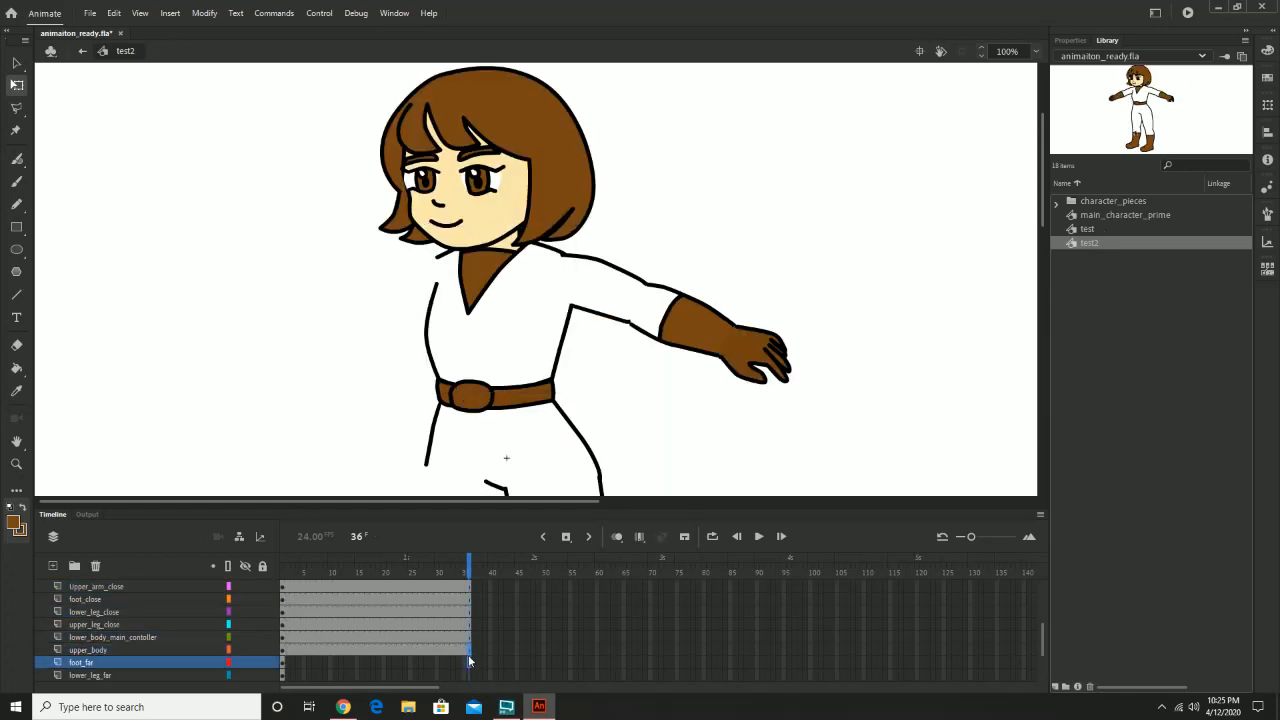
key(F5)
Step: Extend the lower_leg_far, upper_leg_far and hand_far layers to frame 36
scroll(468, 660, down, 4)
click(469, 627)
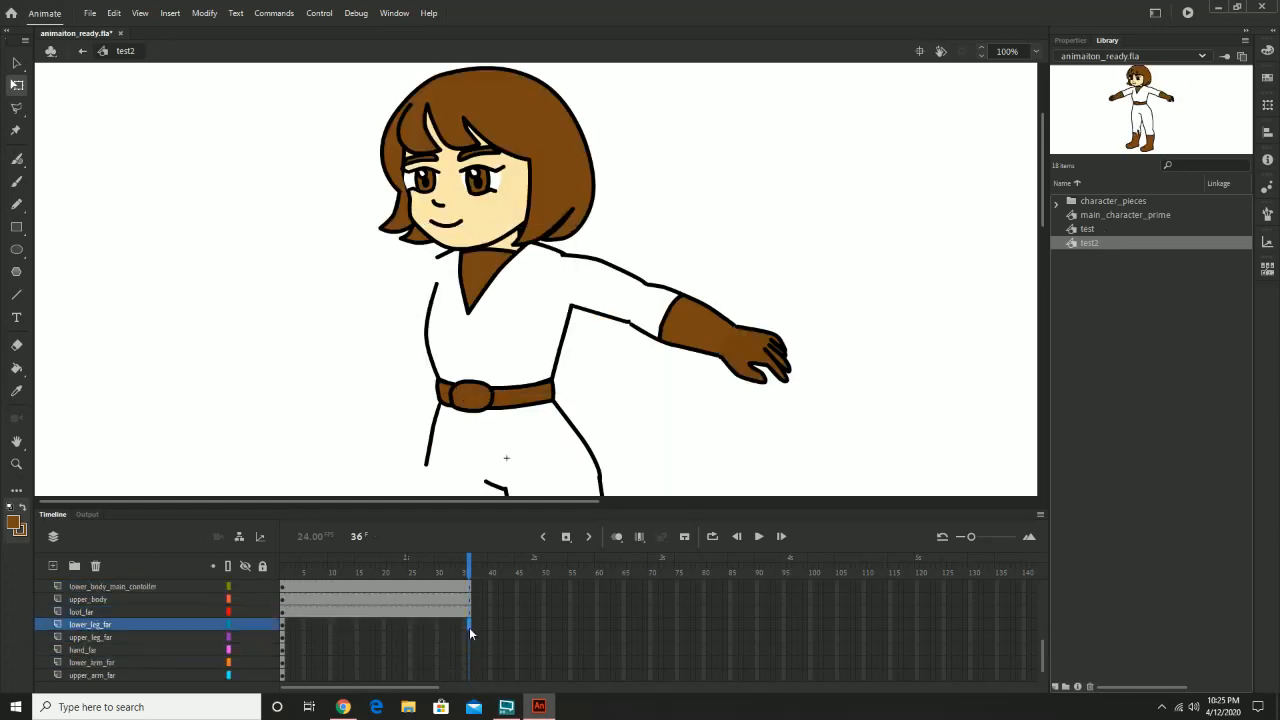
key(F5)
click(469, 633)
key(F5)
click(468, 651)
key(F5)
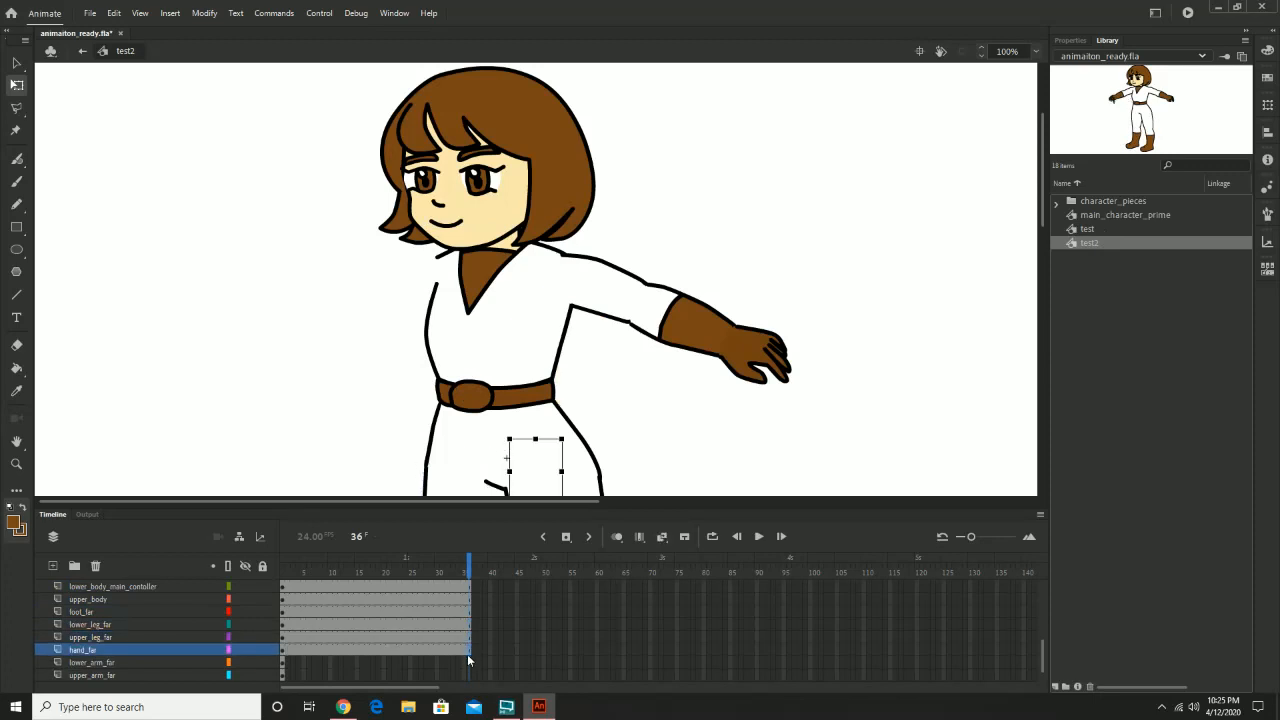
Step: Extend the lower_arm_far and upper_arm_far layers to frame 36 and delete the empty Layer_1
scroll(467, 654, down, 1)
click(466, 650)
key(F5)
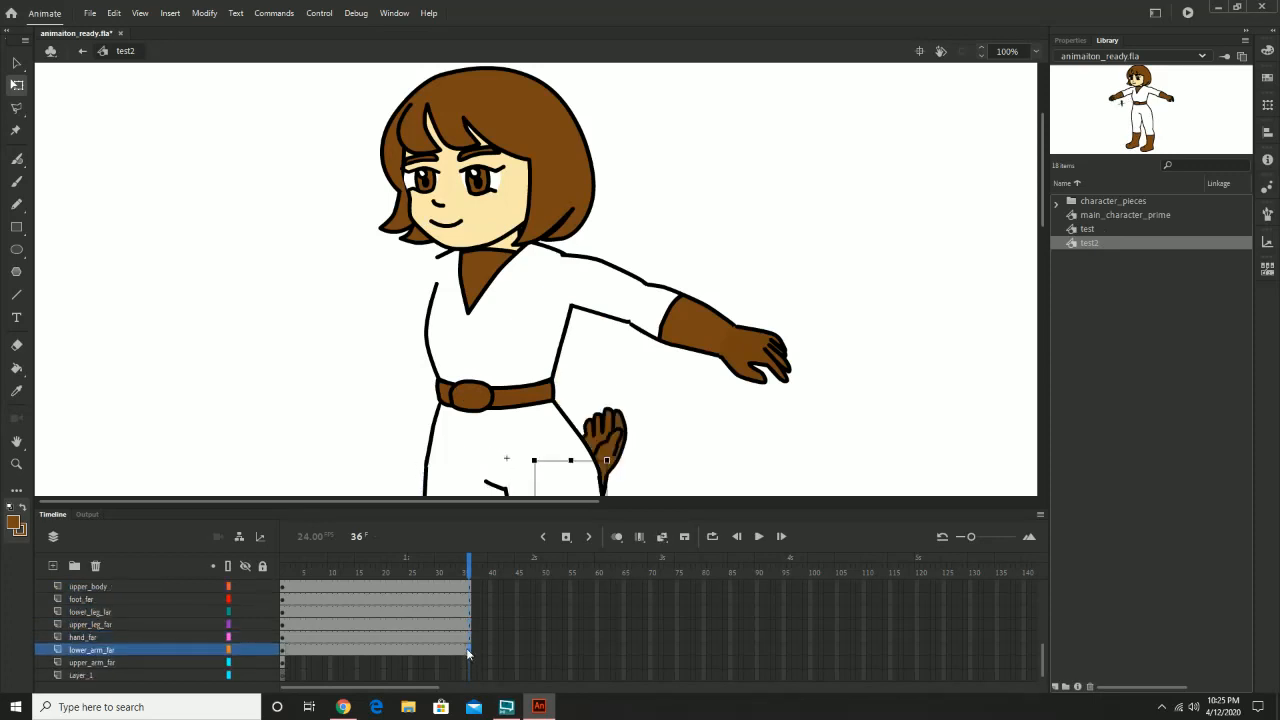
click(468, 660)
key(F5)
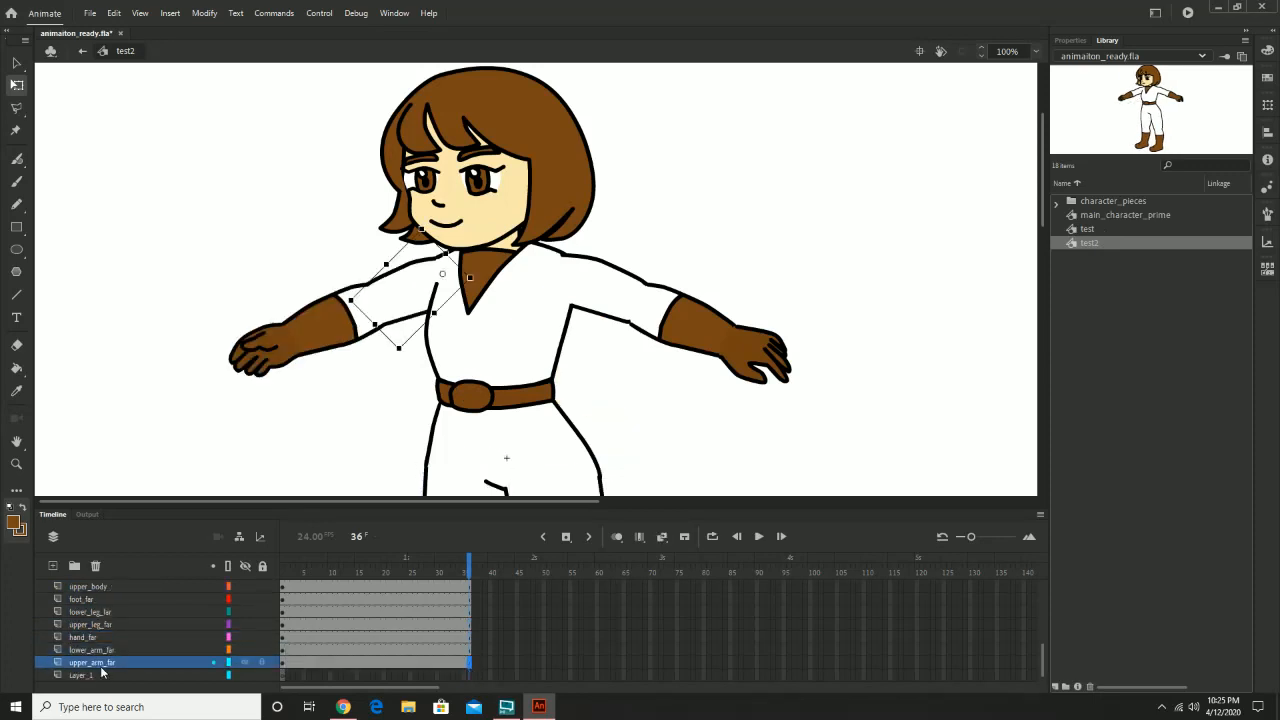
click(80, 676)
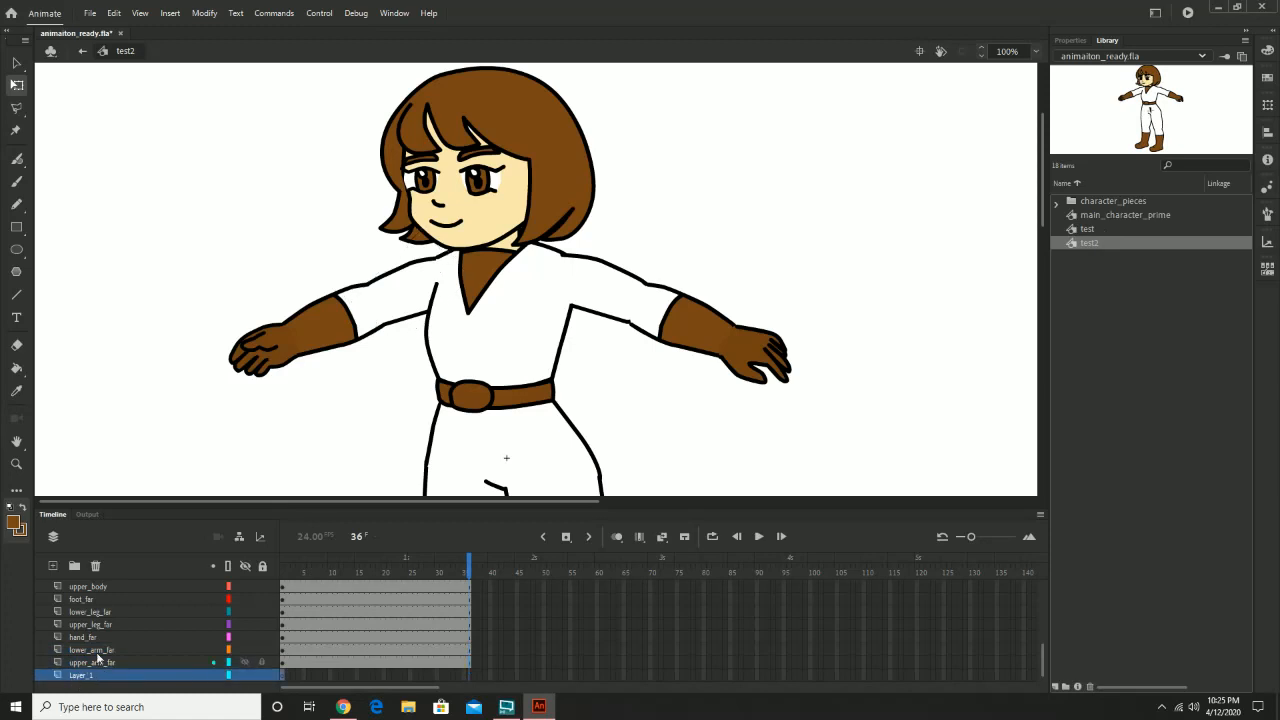
click(95, 566)
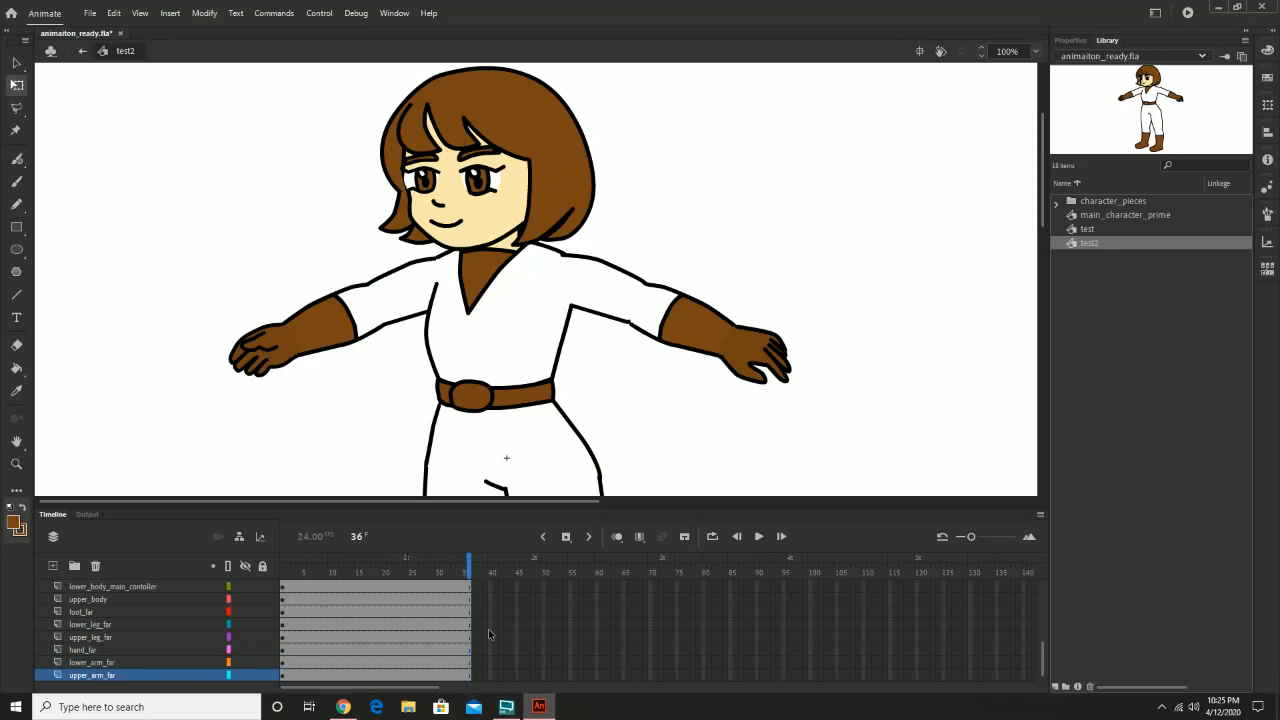
Step: Create motion tweens for the character's two upper arms on the upper_arm_far and Upper_arm_close layers
click(418, 296)
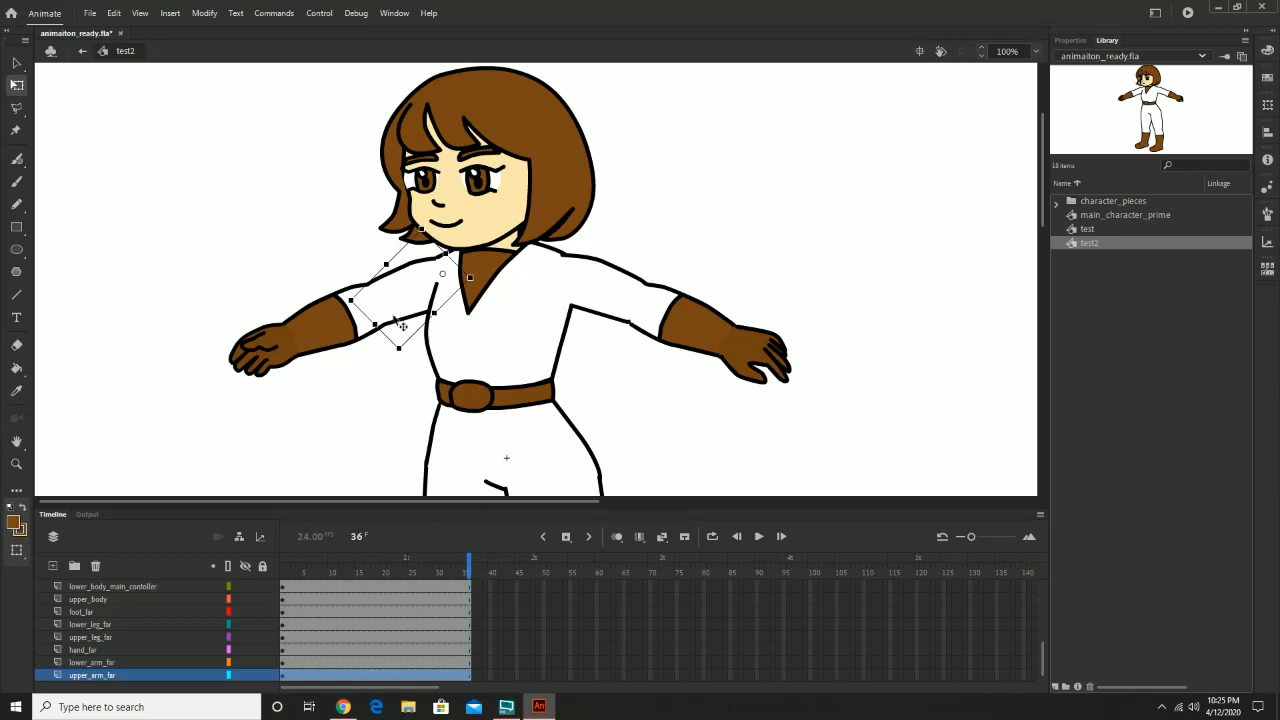
click(202, 14)
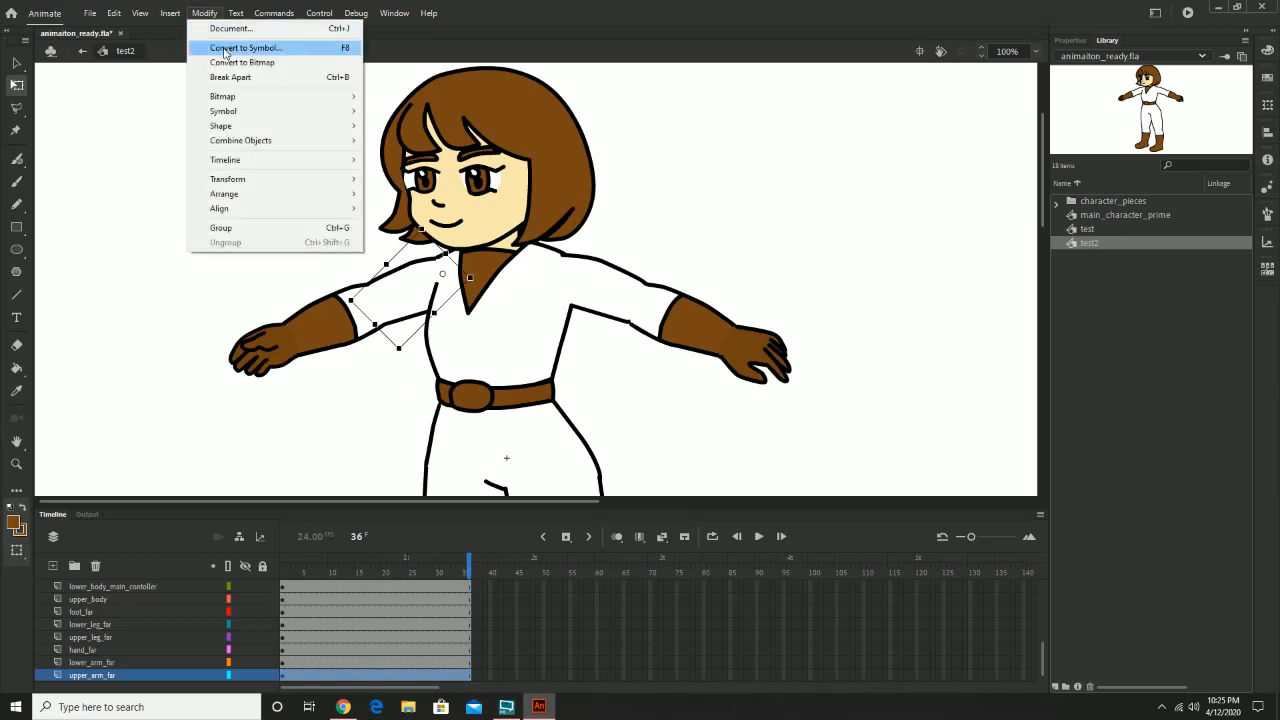
mouse_move(180, 18)
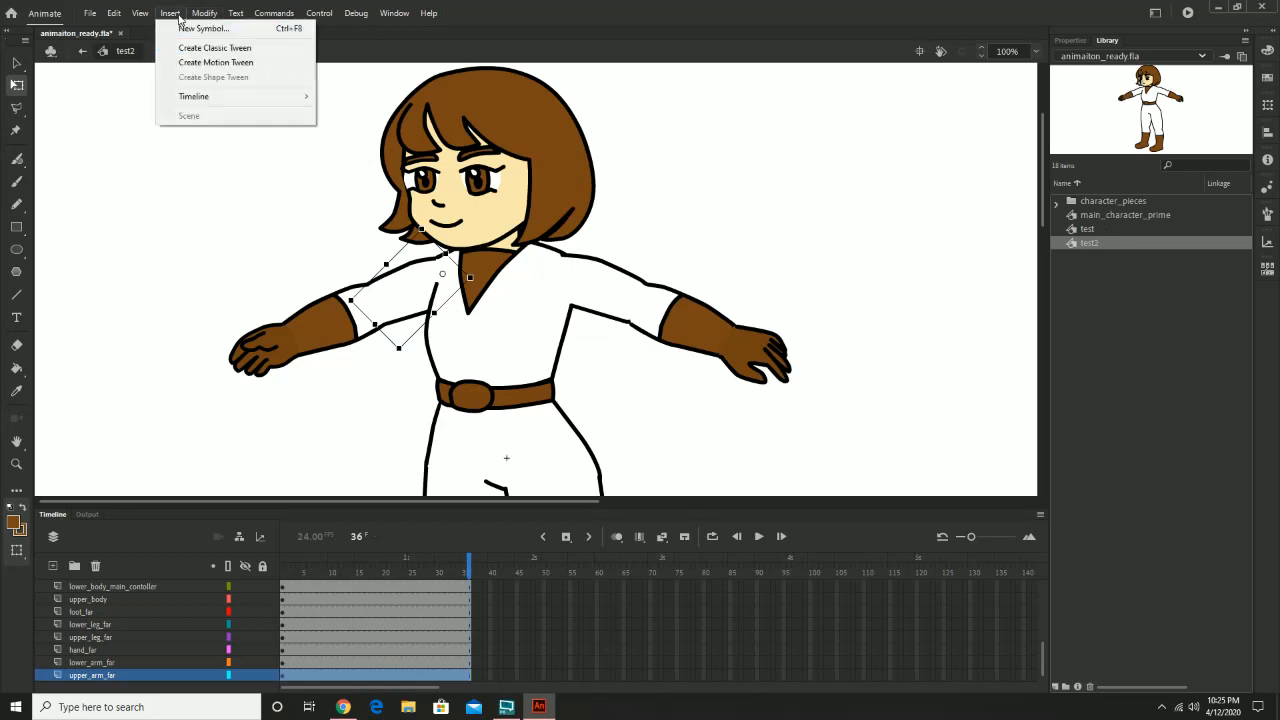
click(215, 62)
click(598, 282)
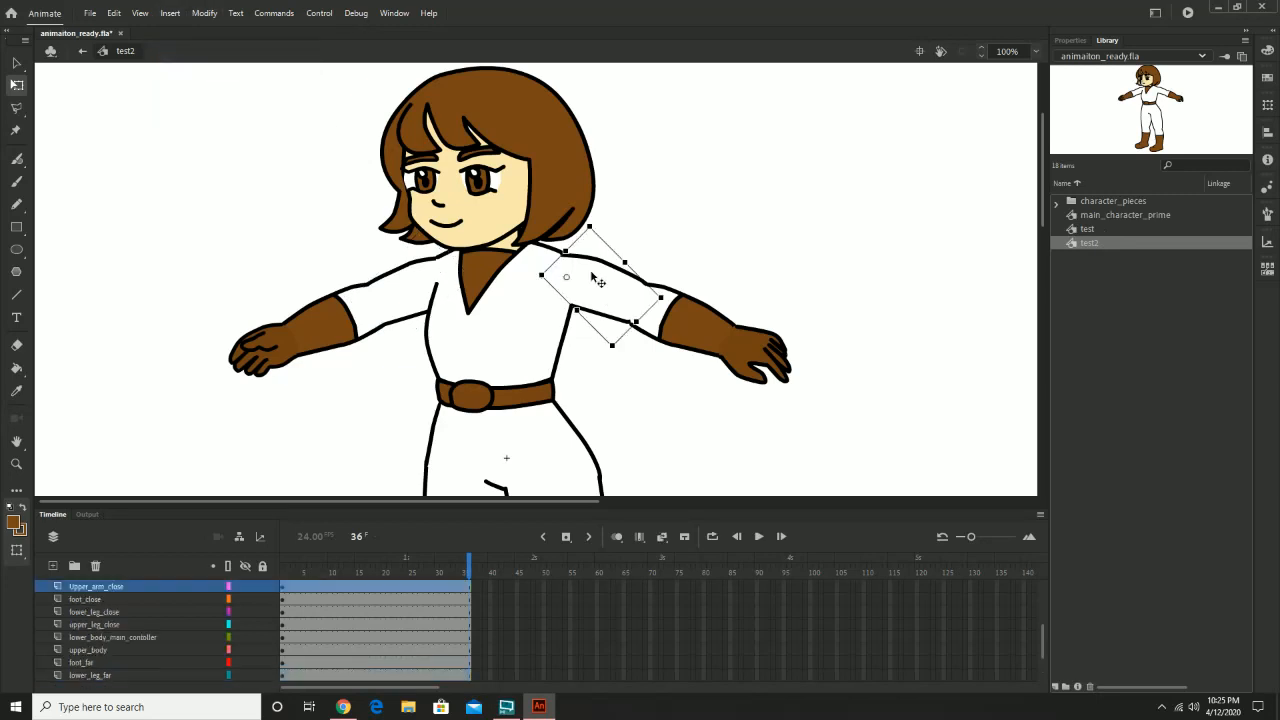
click(170, 13)
mouse_move(198, 17)
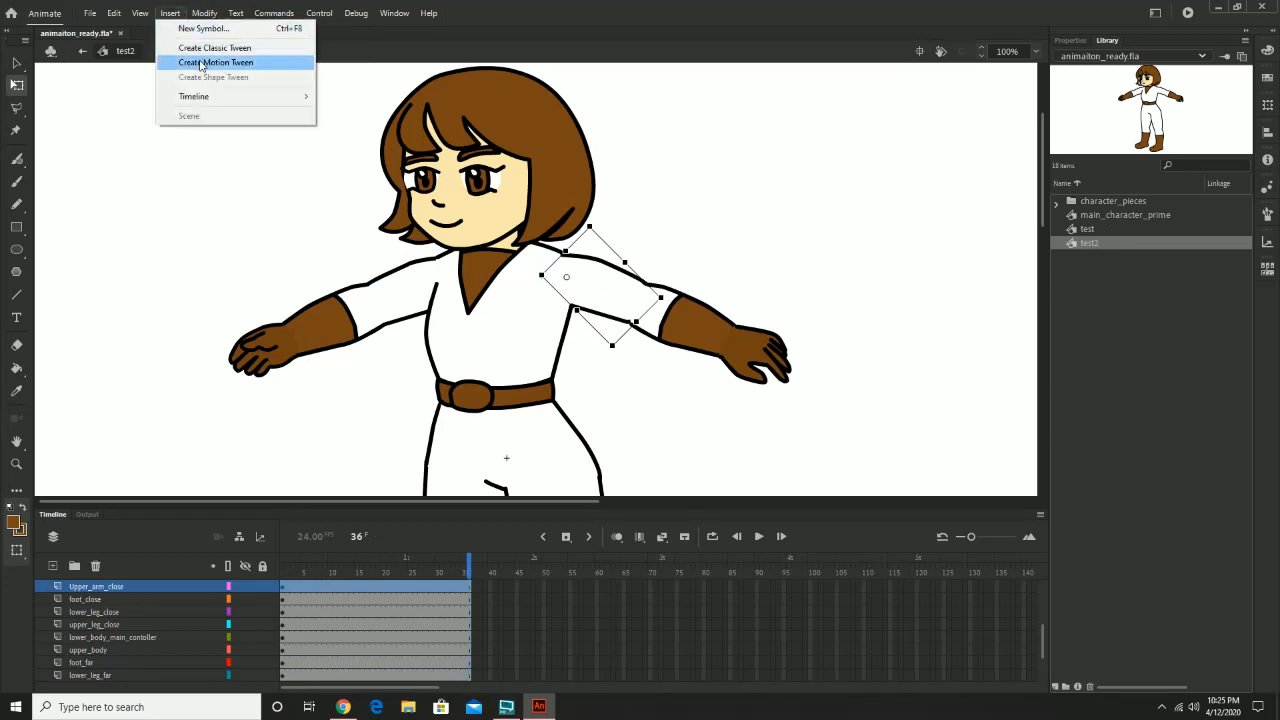
click(201, 63)
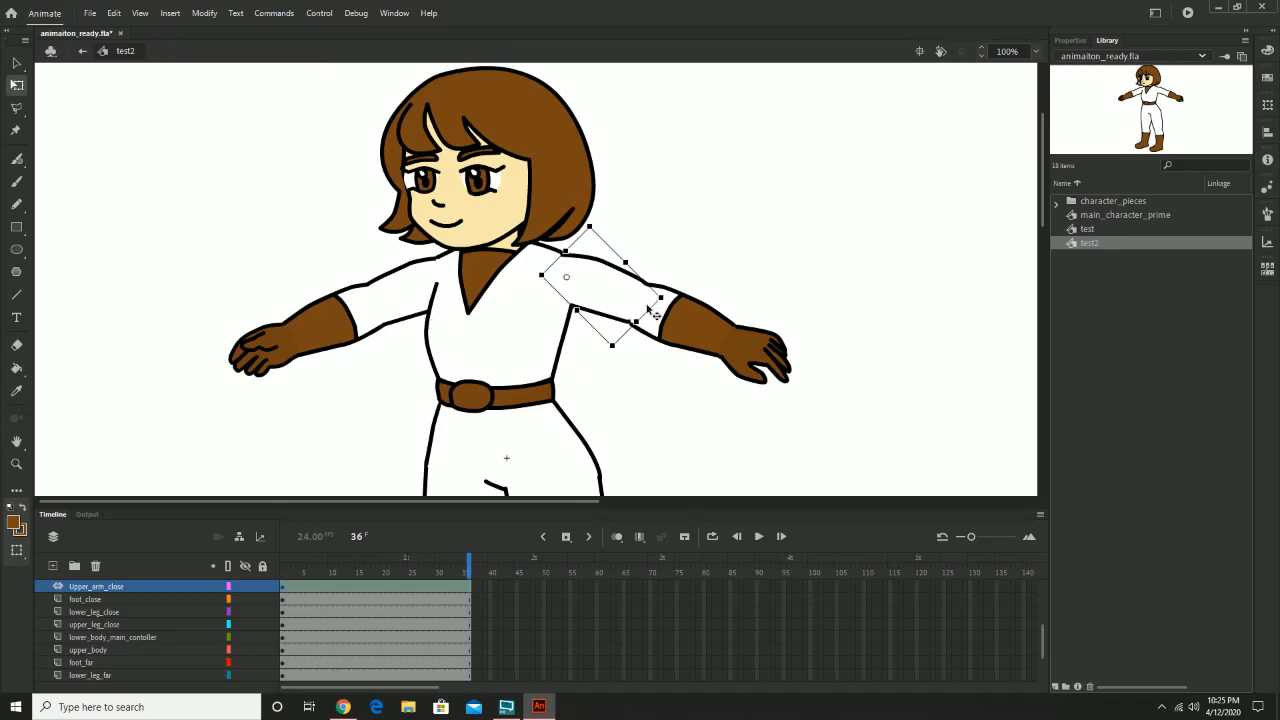
Step: Create motion tweens for both forearms on the Lower_arm_close and lower_arm_far layers
click(681, 318)
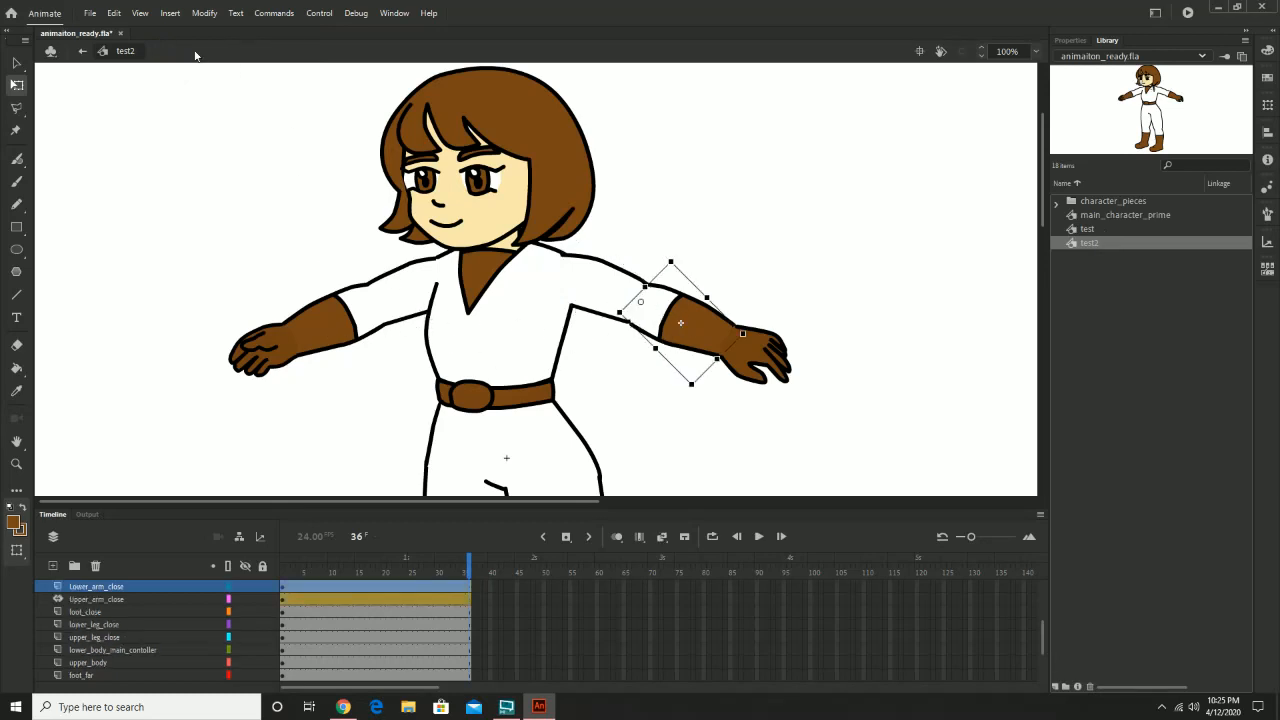
click(204, 13)
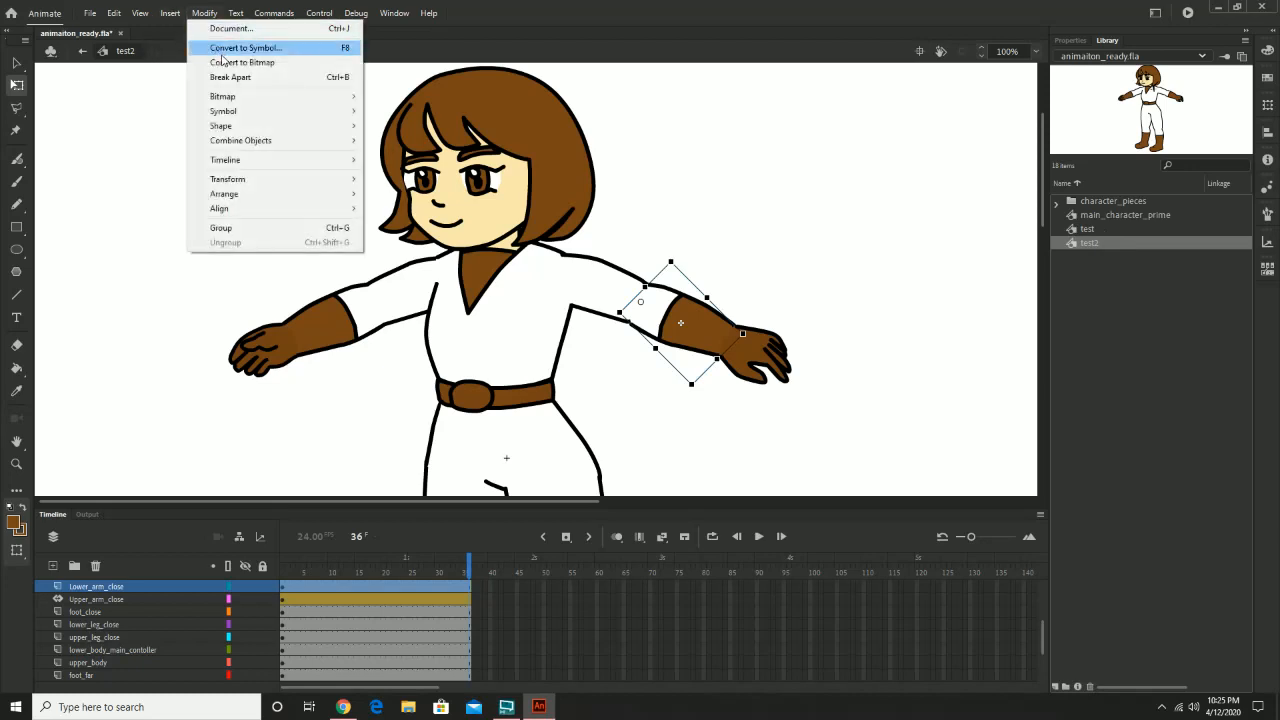
click(208, 62)
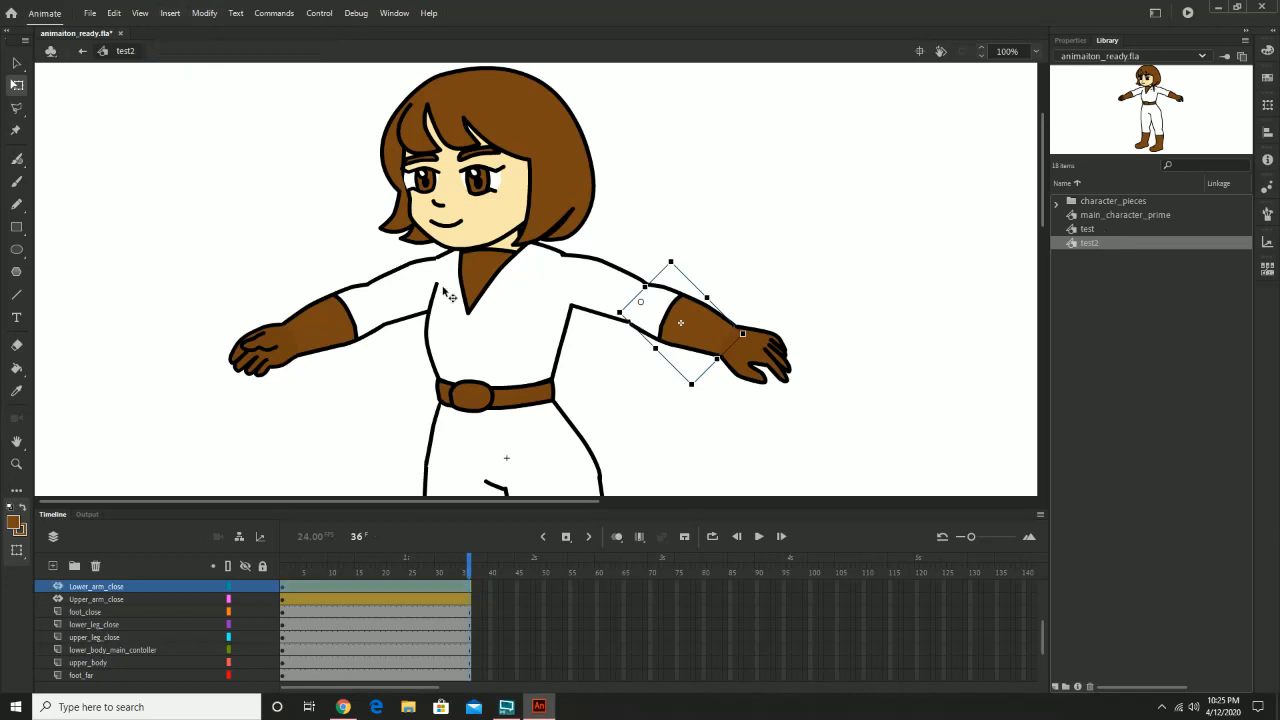
click(334, 320)
click(172, 13)
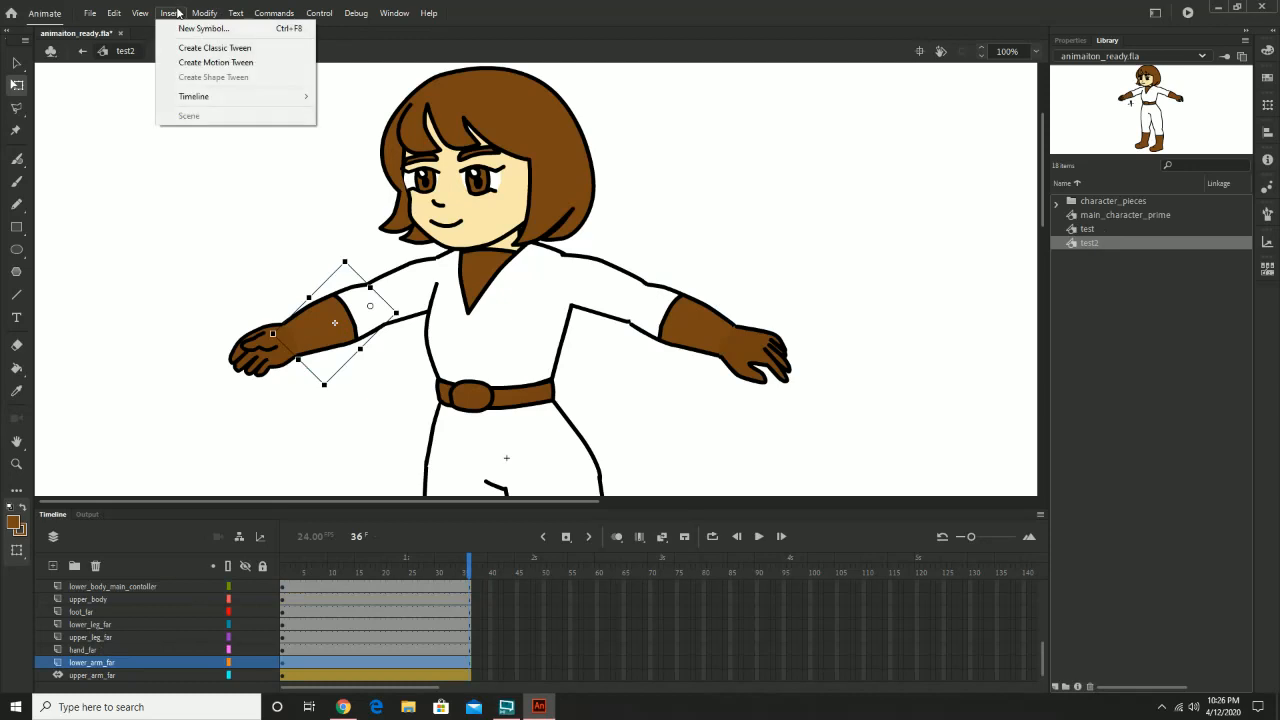
click(197, 63)
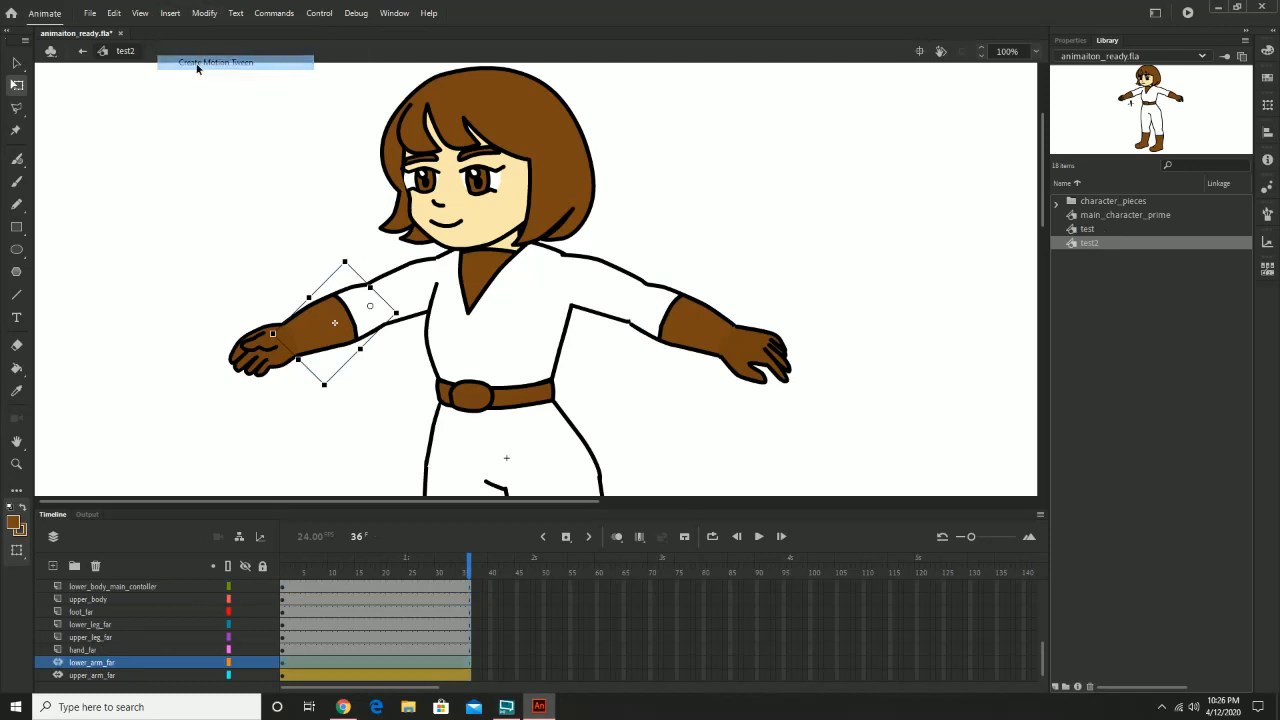
Step: Create motion tweens for both hands on the hand_far and hand_close layers
click(270, 348)
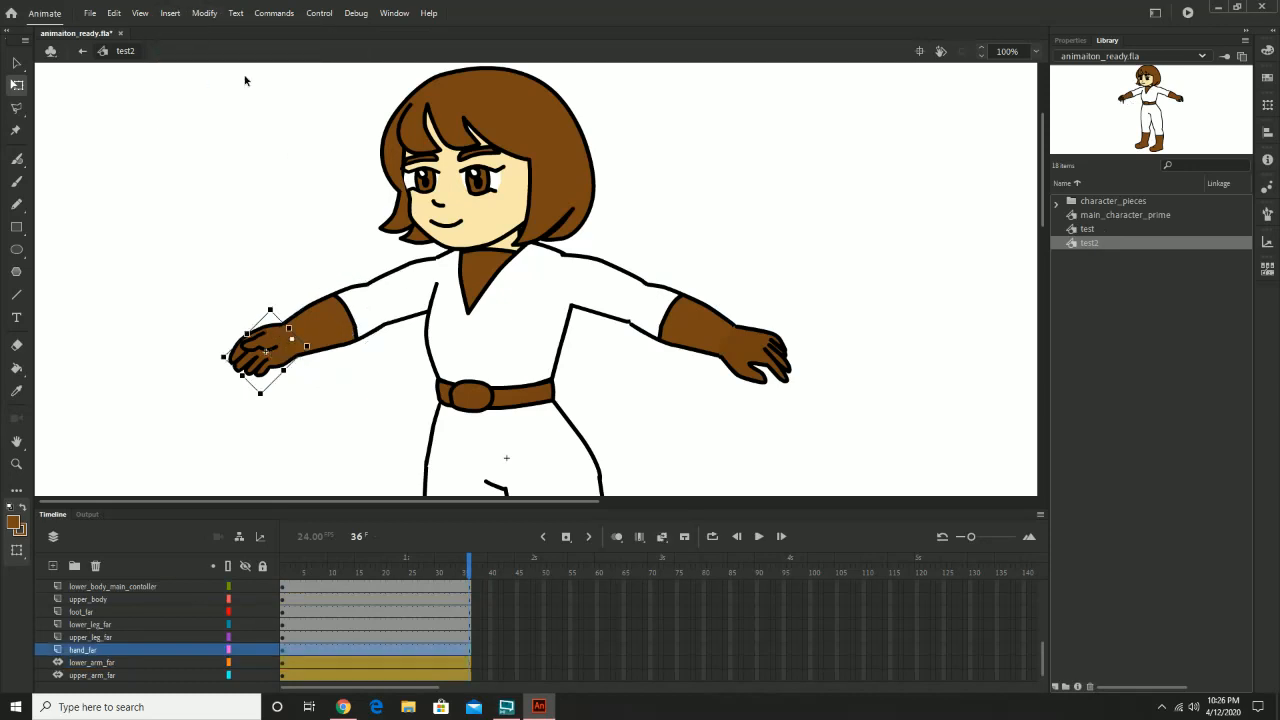
click(169, 13)
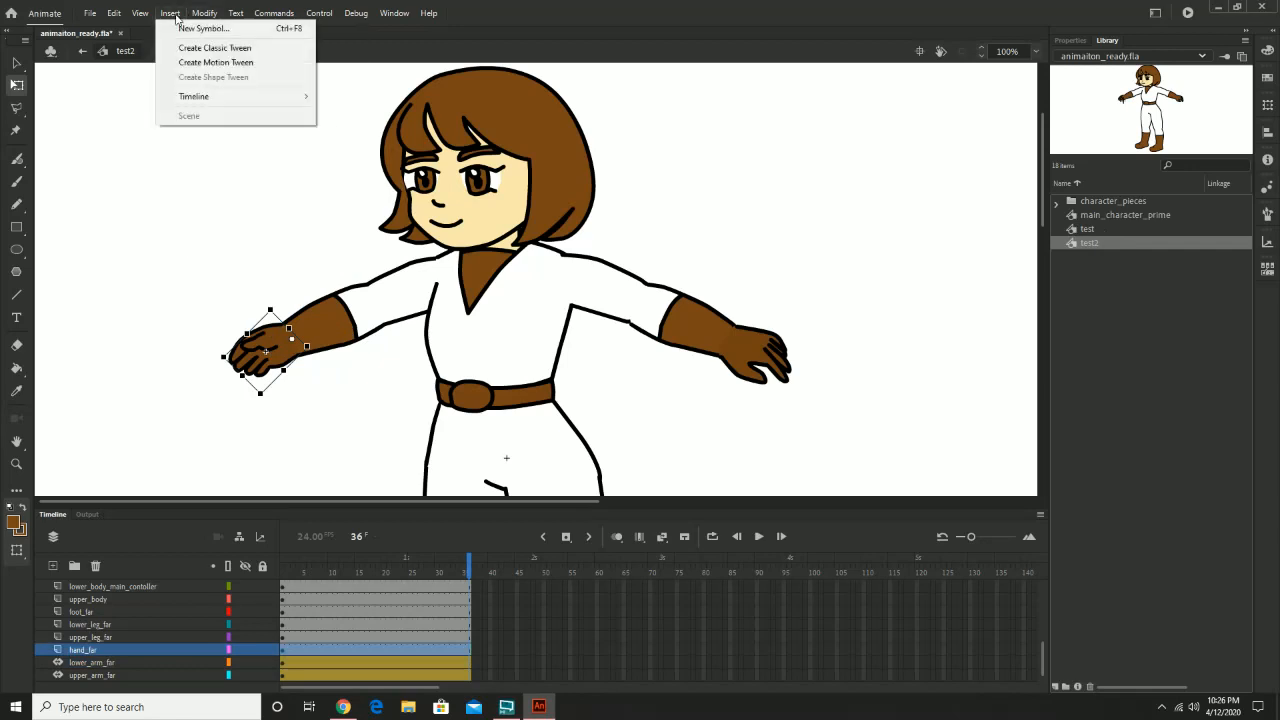
click(183, 64)
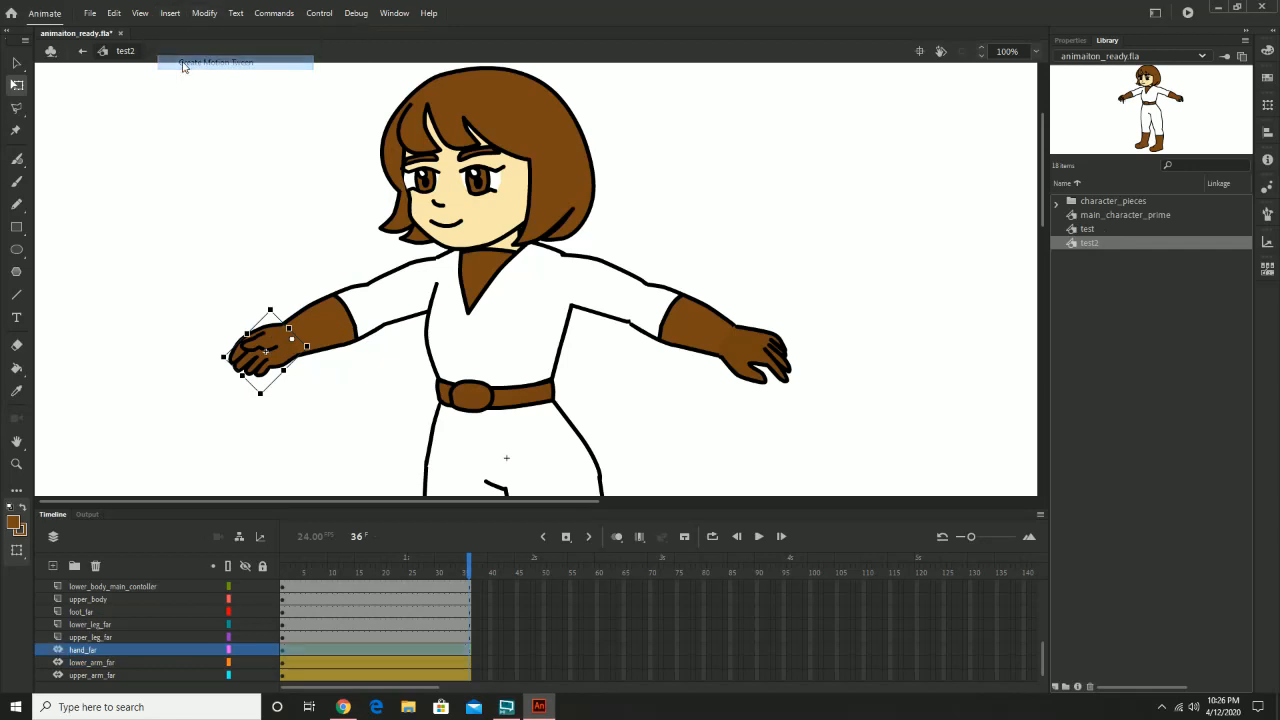
click(740, 334)
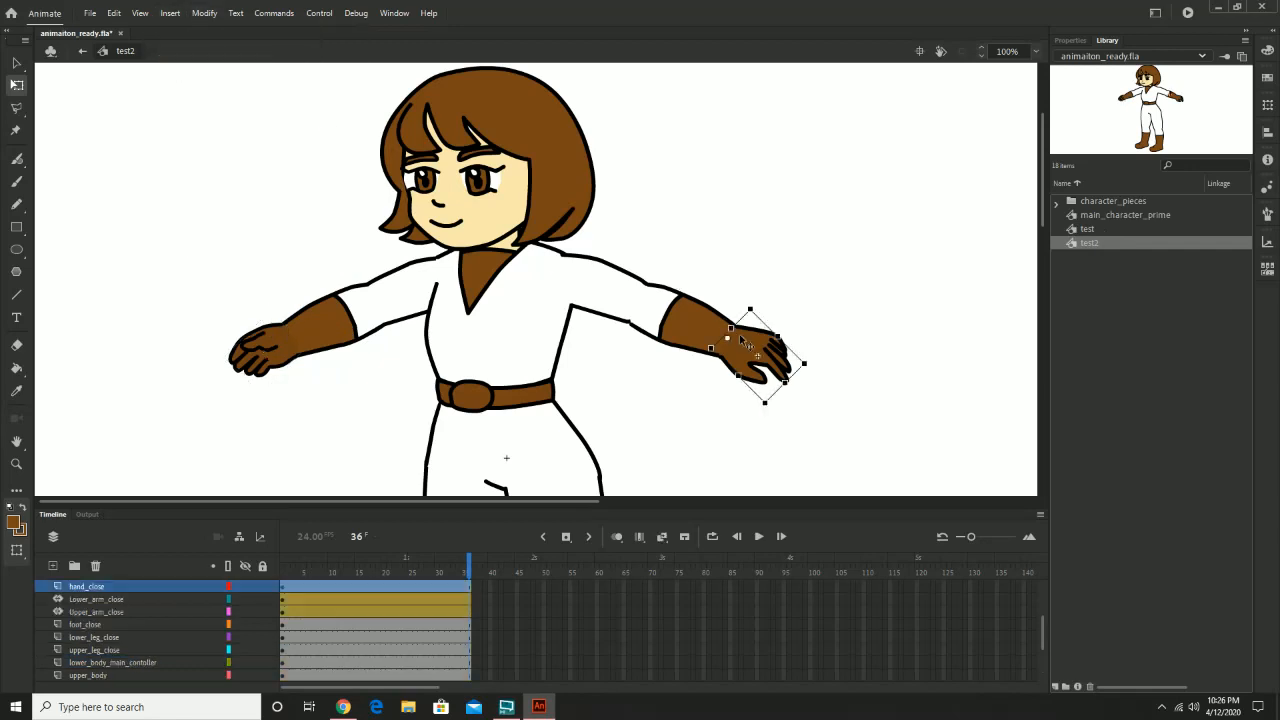
click(170, 13)
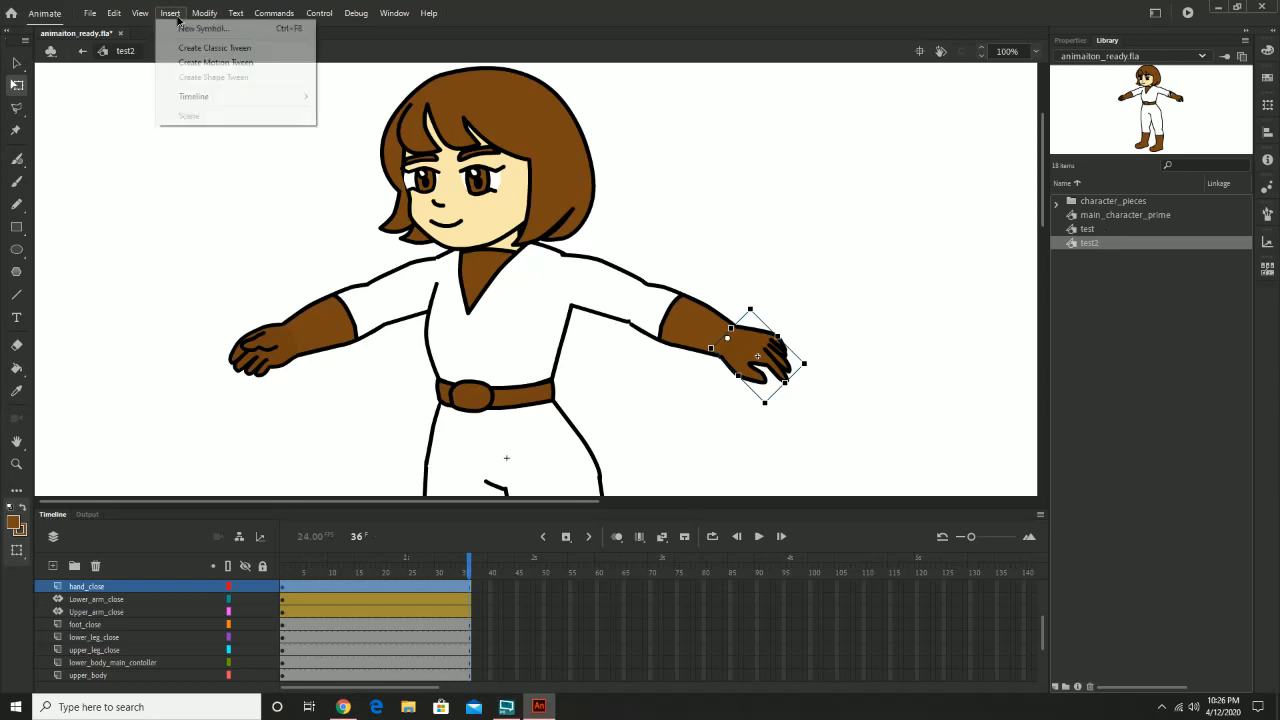
click(208, 63)
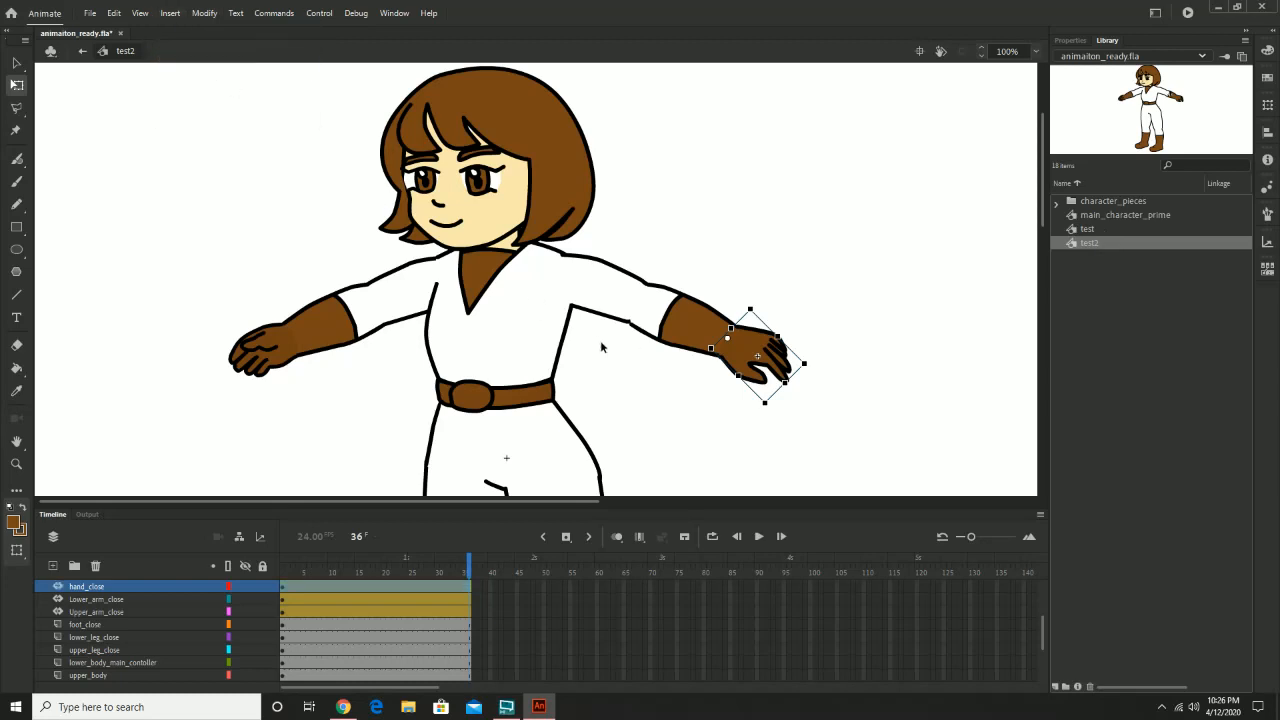
Step: Try to create a motion tween for the head on the head layer, undoing each attempt
click(478, 233)
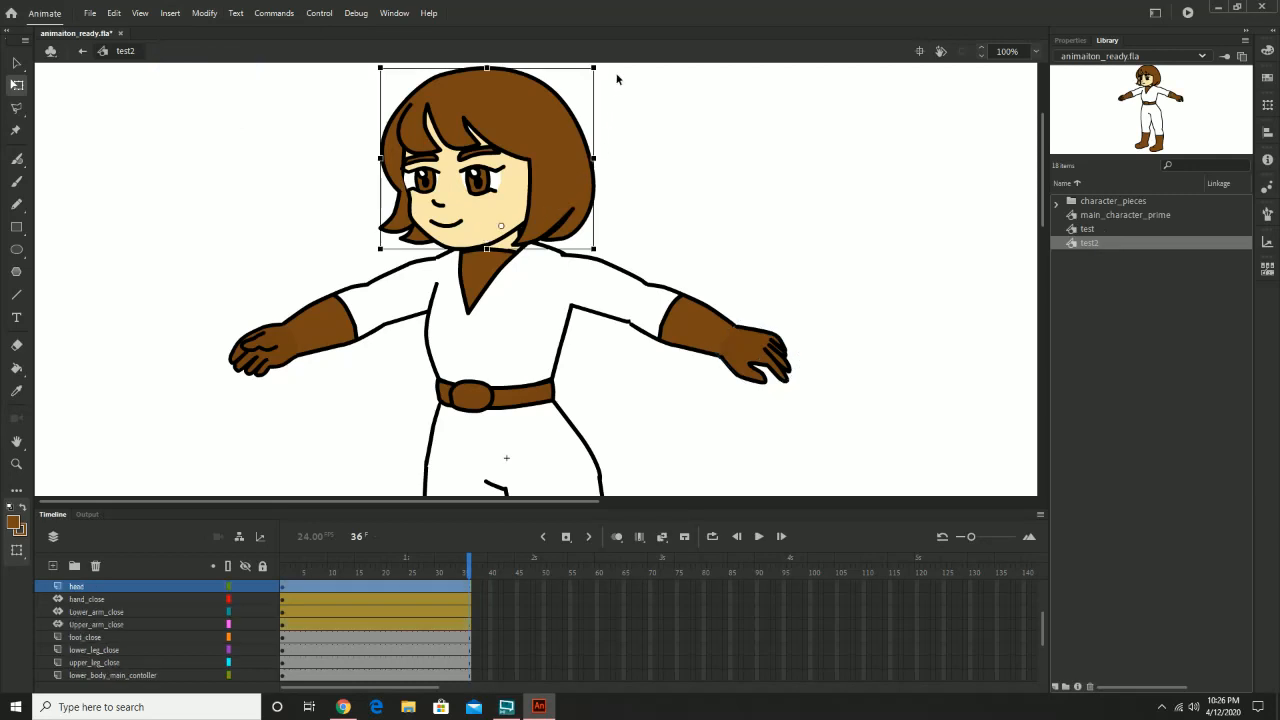
click(170, 14)
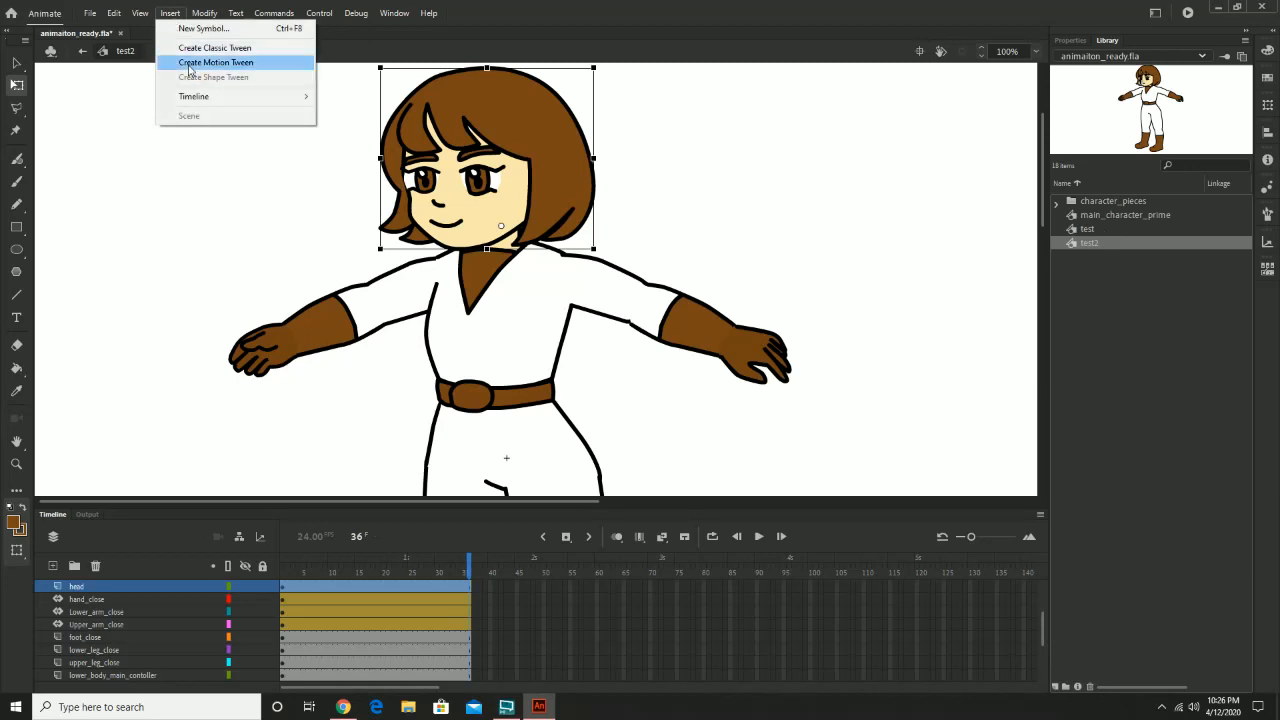
click(189, 64)
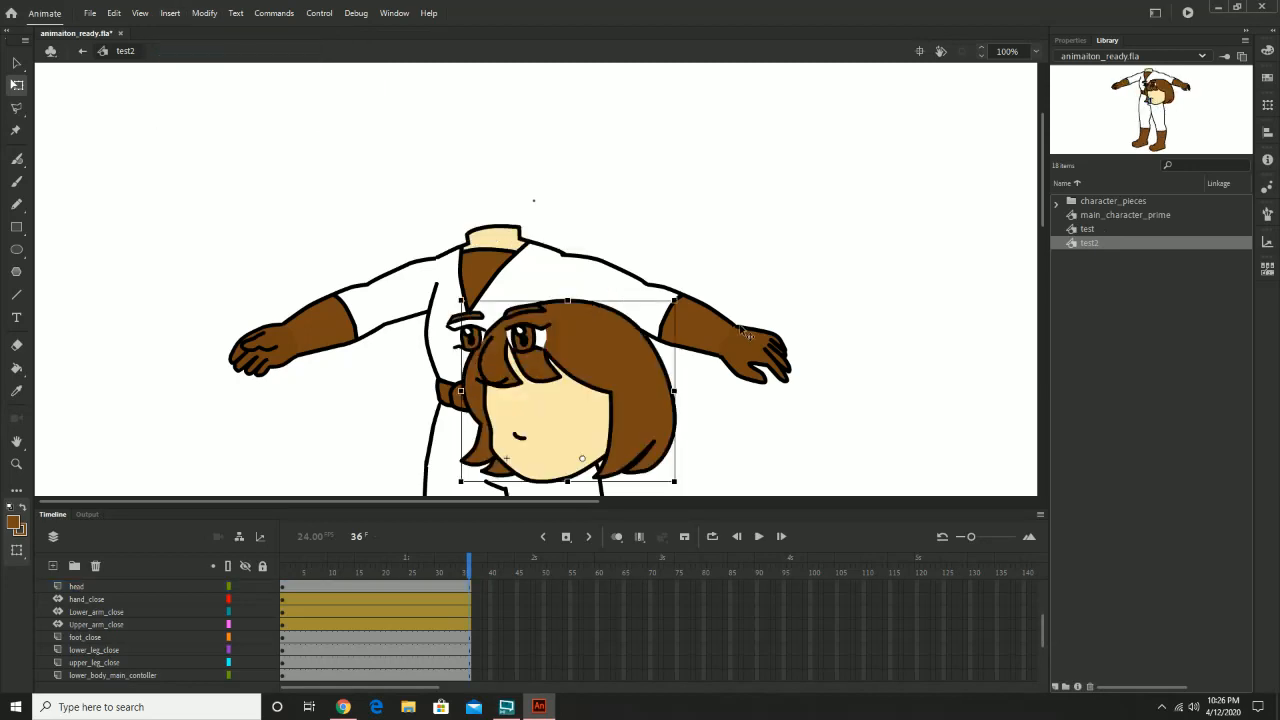
key(ctrl+z)
click(170, 13)
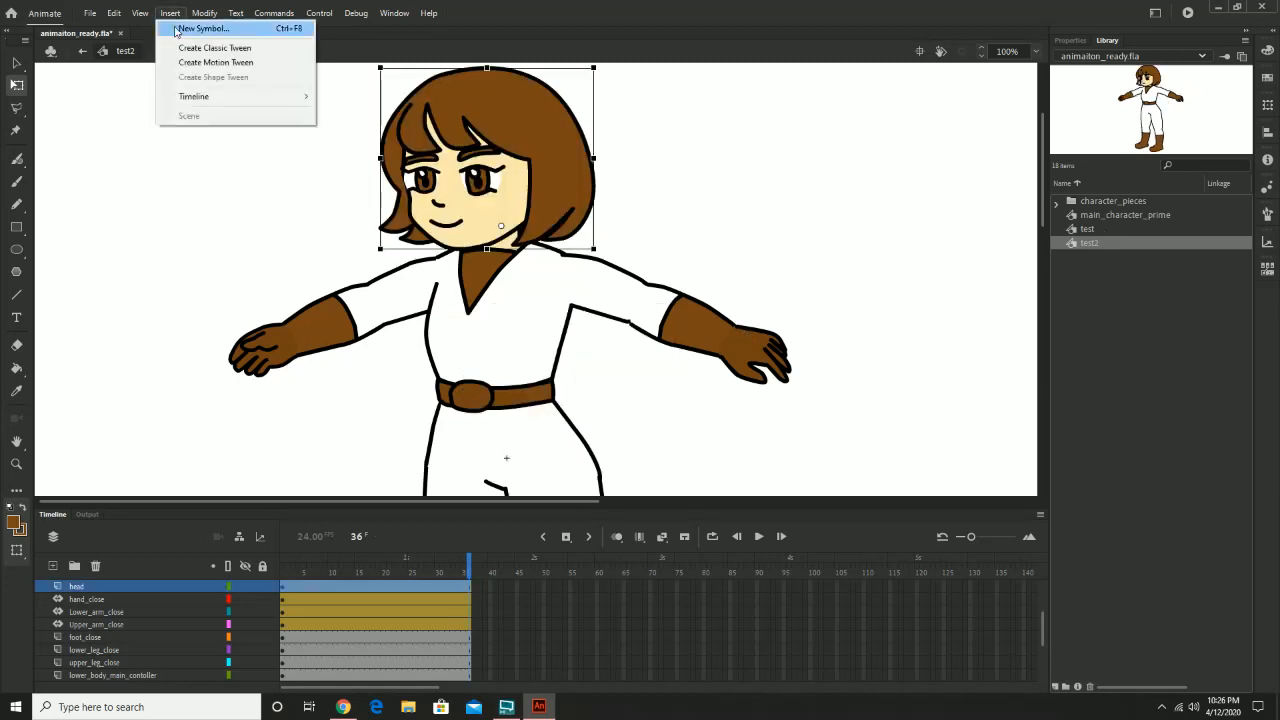
click(210, 62)
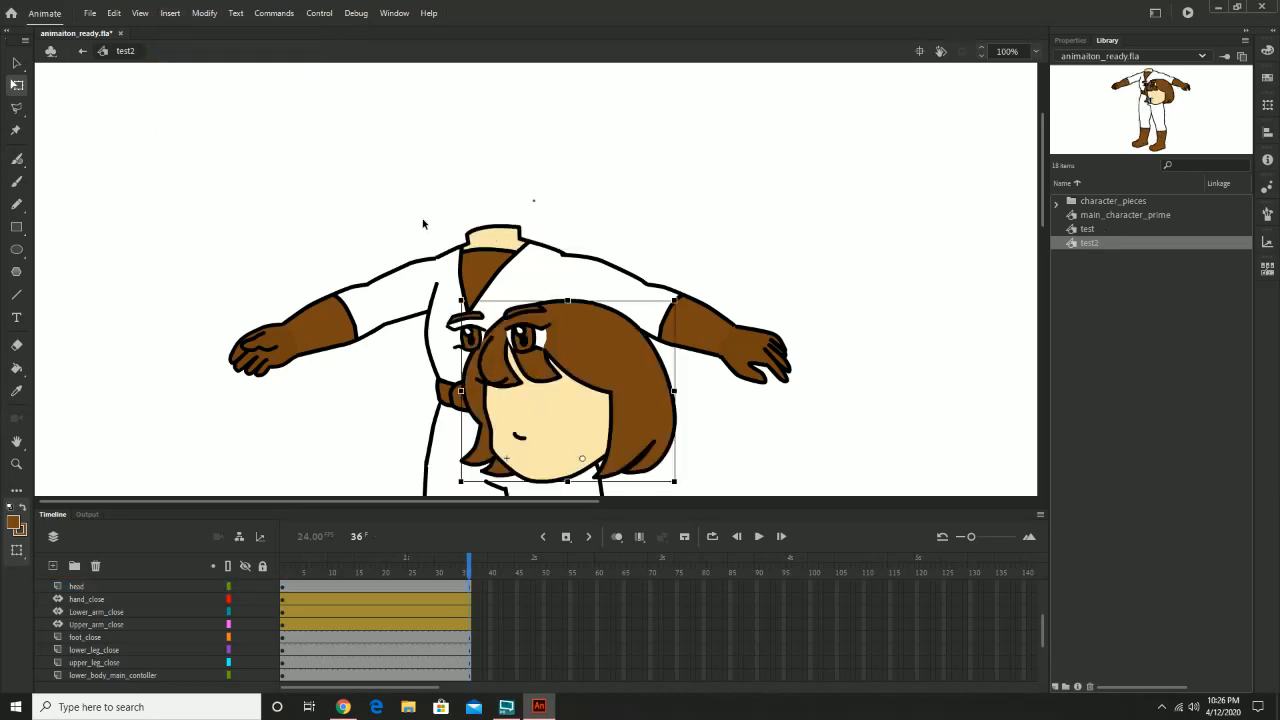
key(ctrl+z)
click(590, 228)
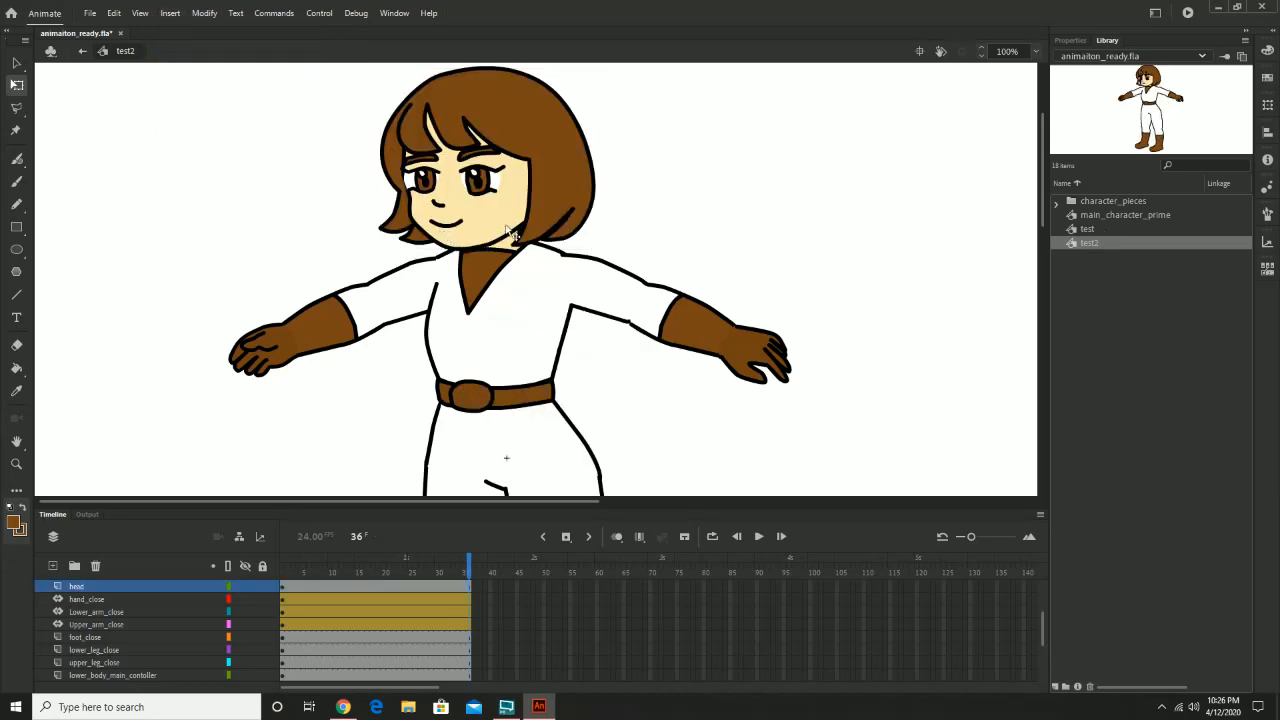
click(508, 230)
click(170, 13)
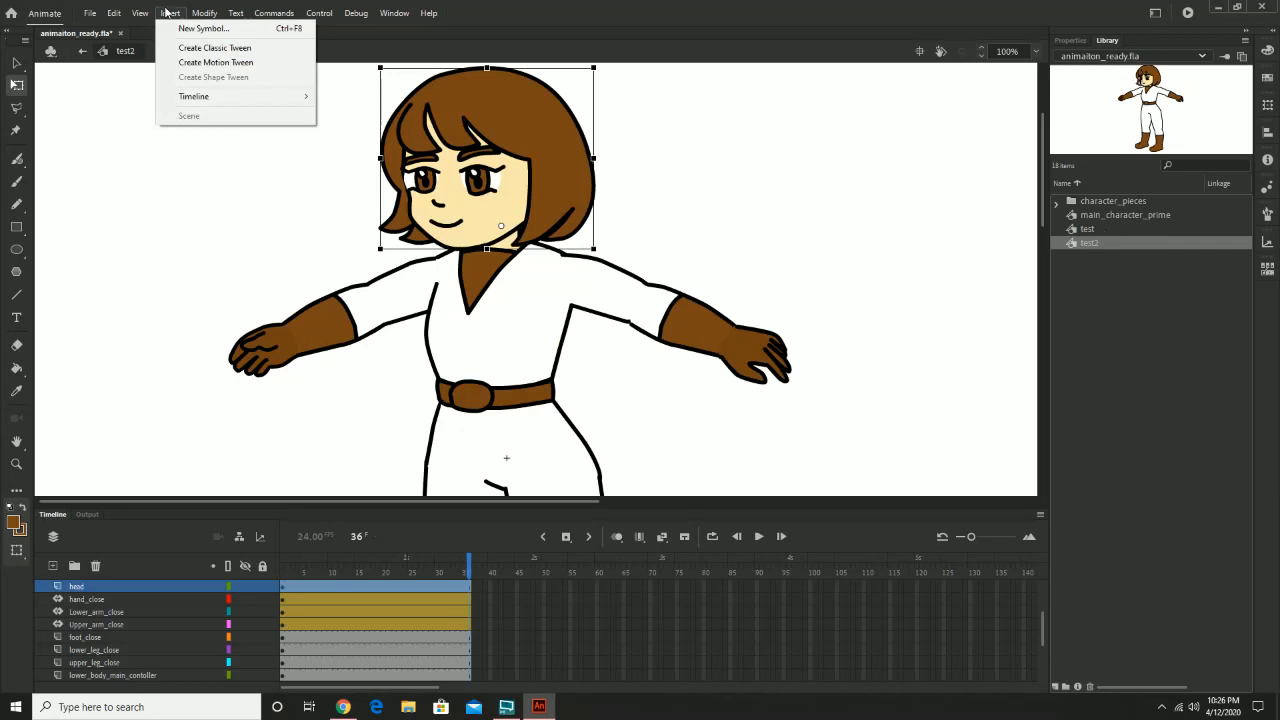
click(186, 64)
key(ctrl+z)
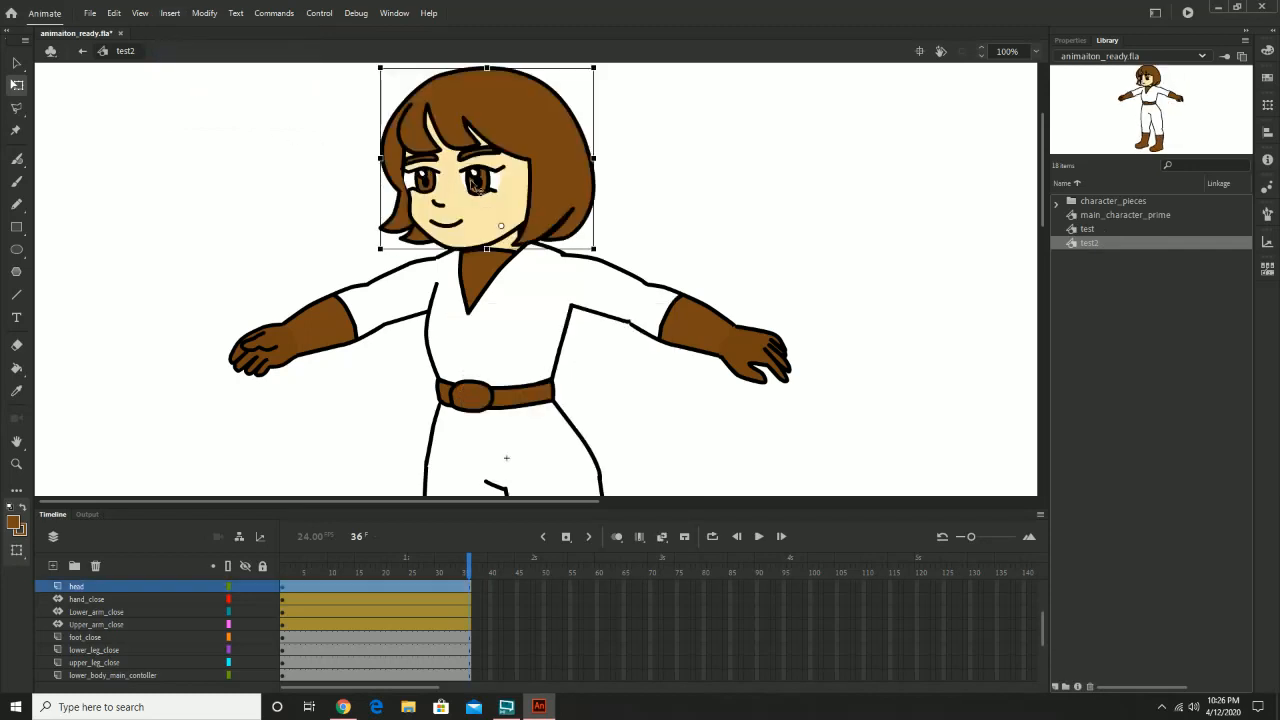
Step: Try tilting the head about its pivot at frame 36, undoing the rotation
click(446, 224)
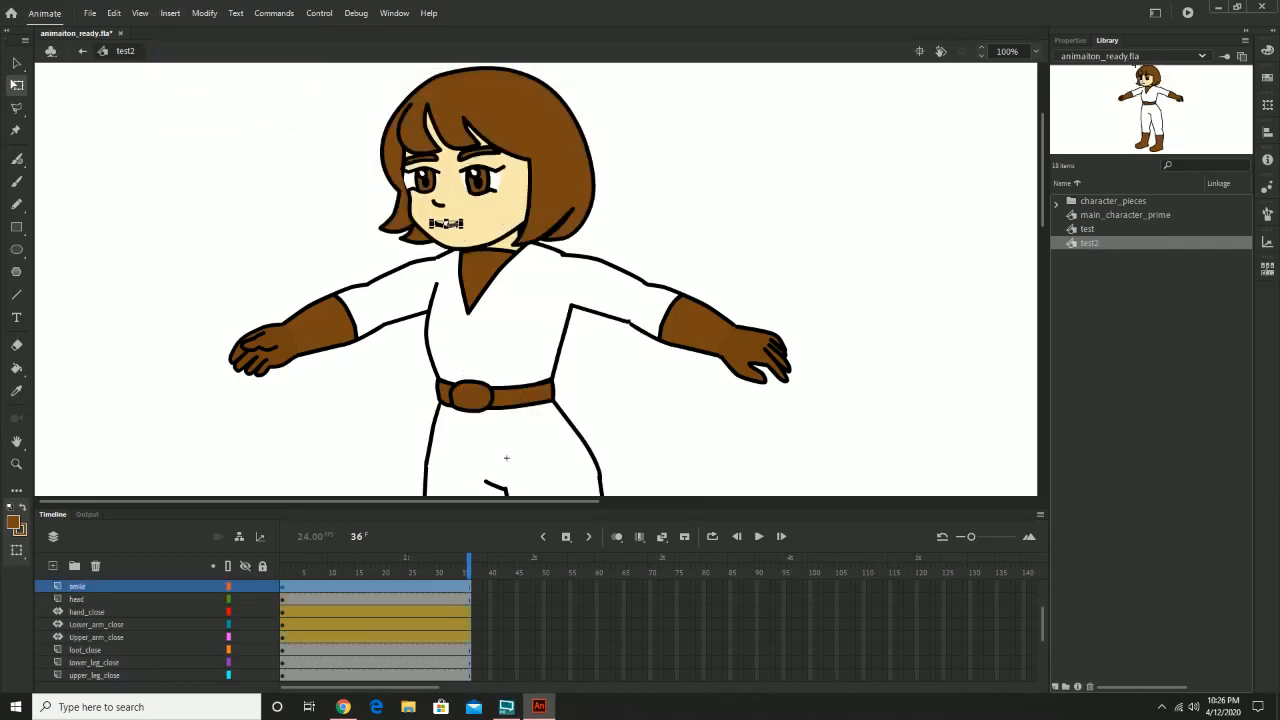
click(543, 119)
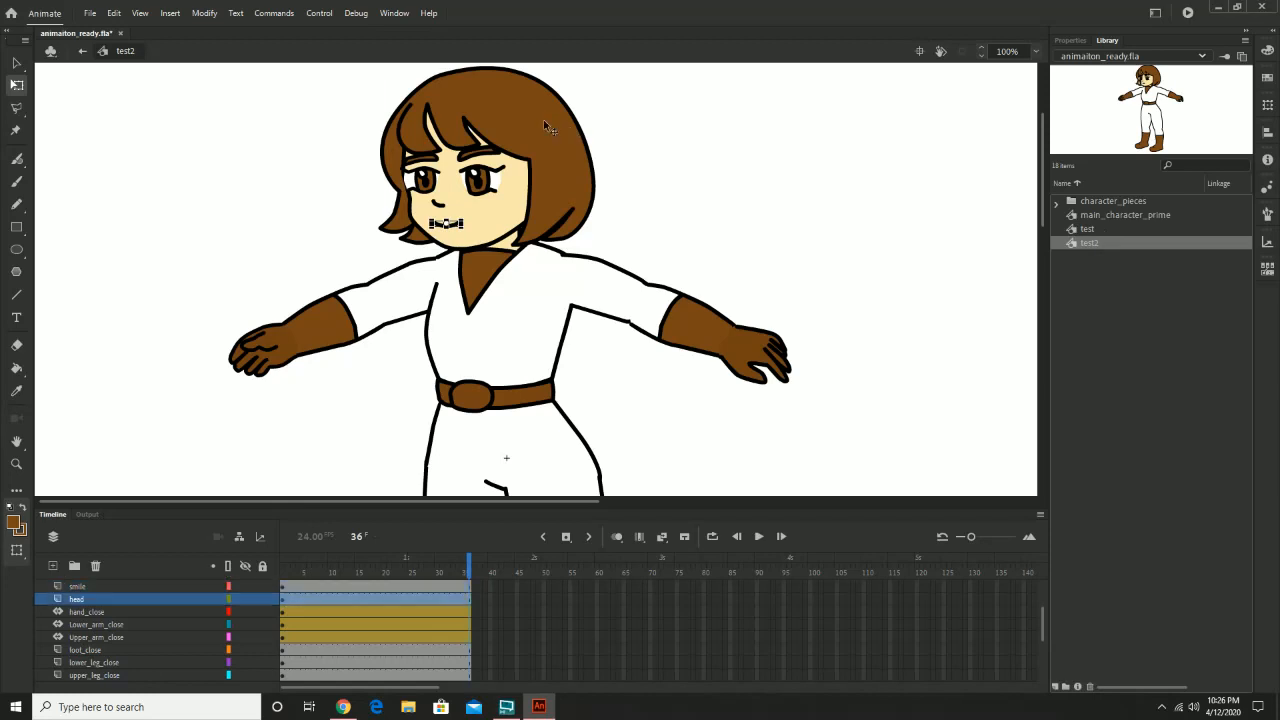
click(472, 255)
click(490, 210)
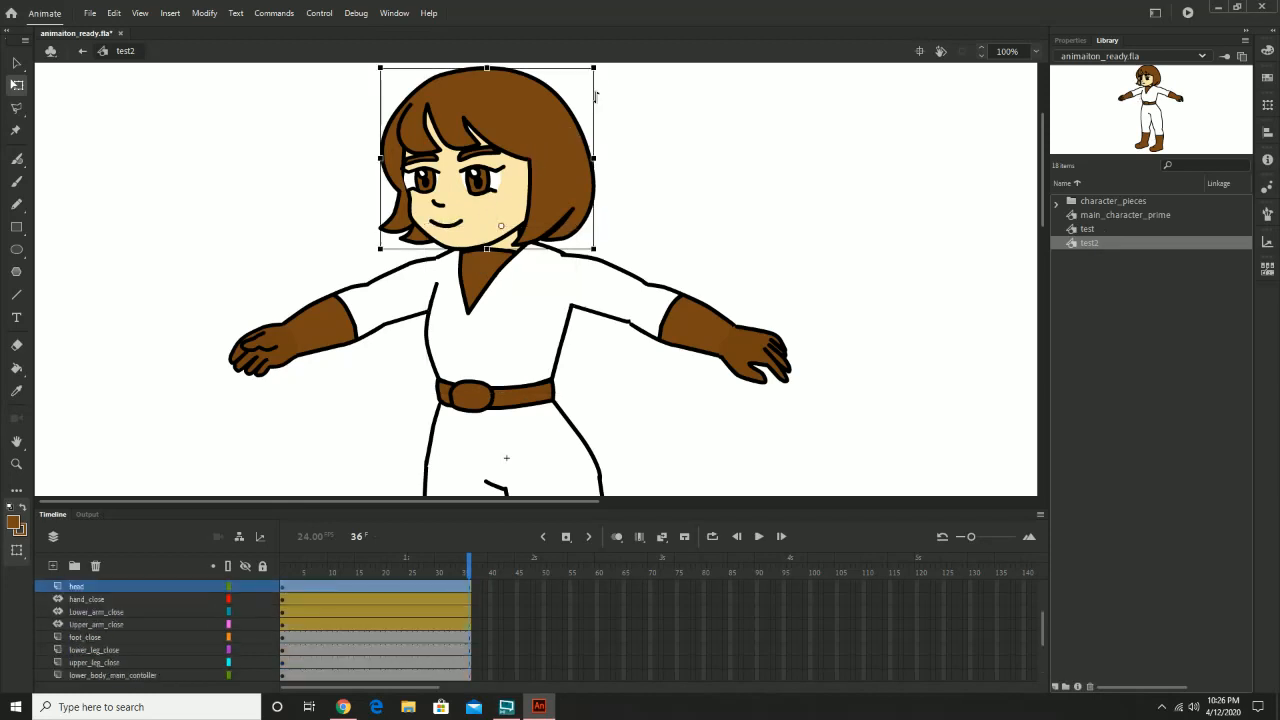
drag(606, 70, 572, 66)
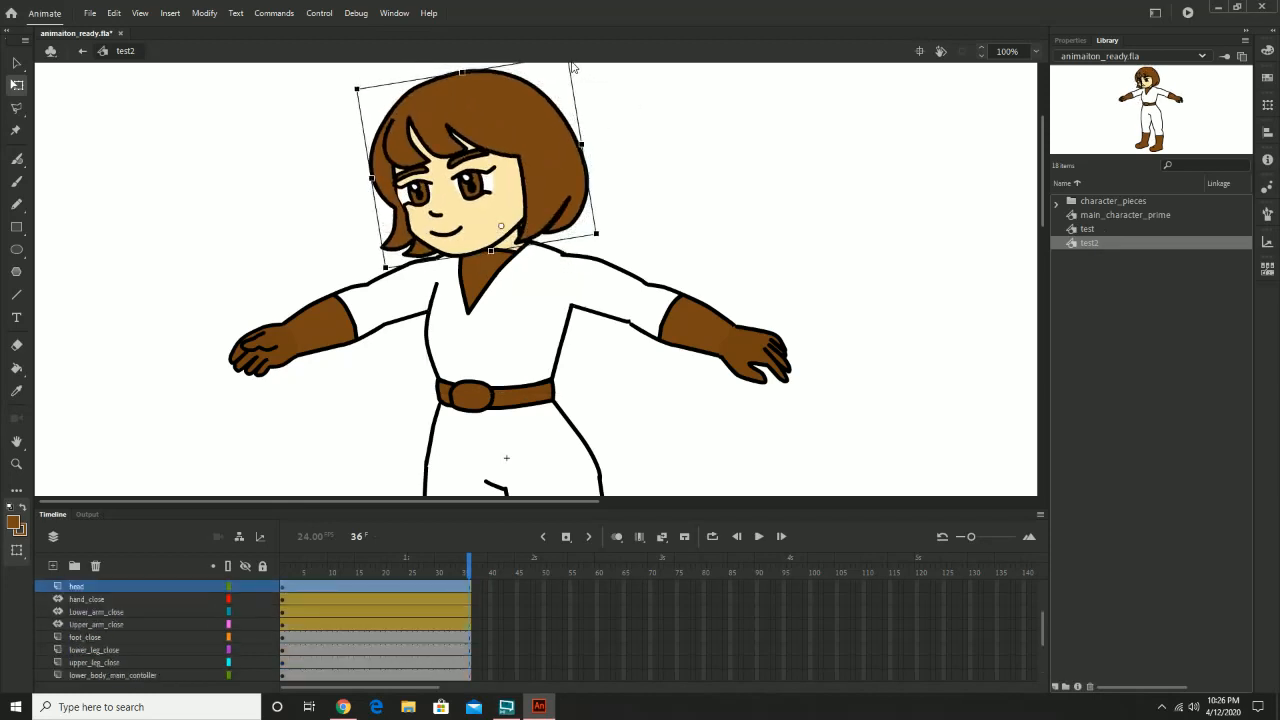
key(ctrl+z)
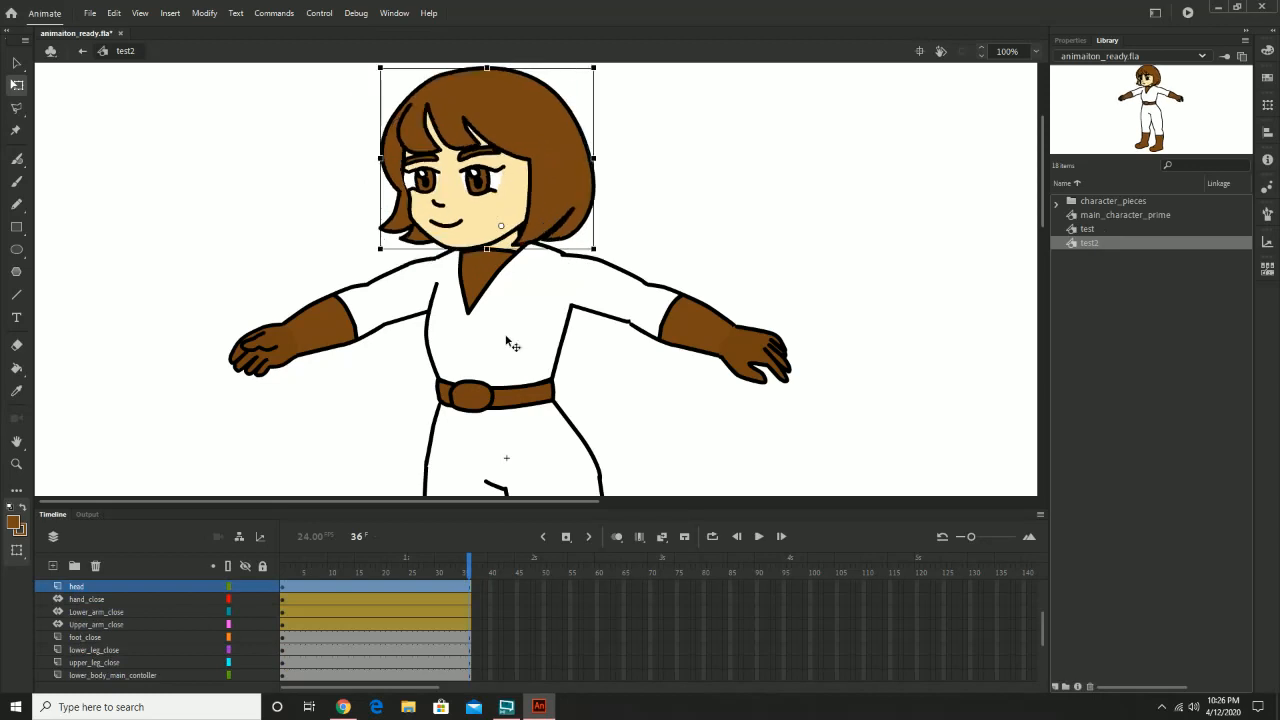
click(101, 604)
click(112, 588)
click(424, 297)
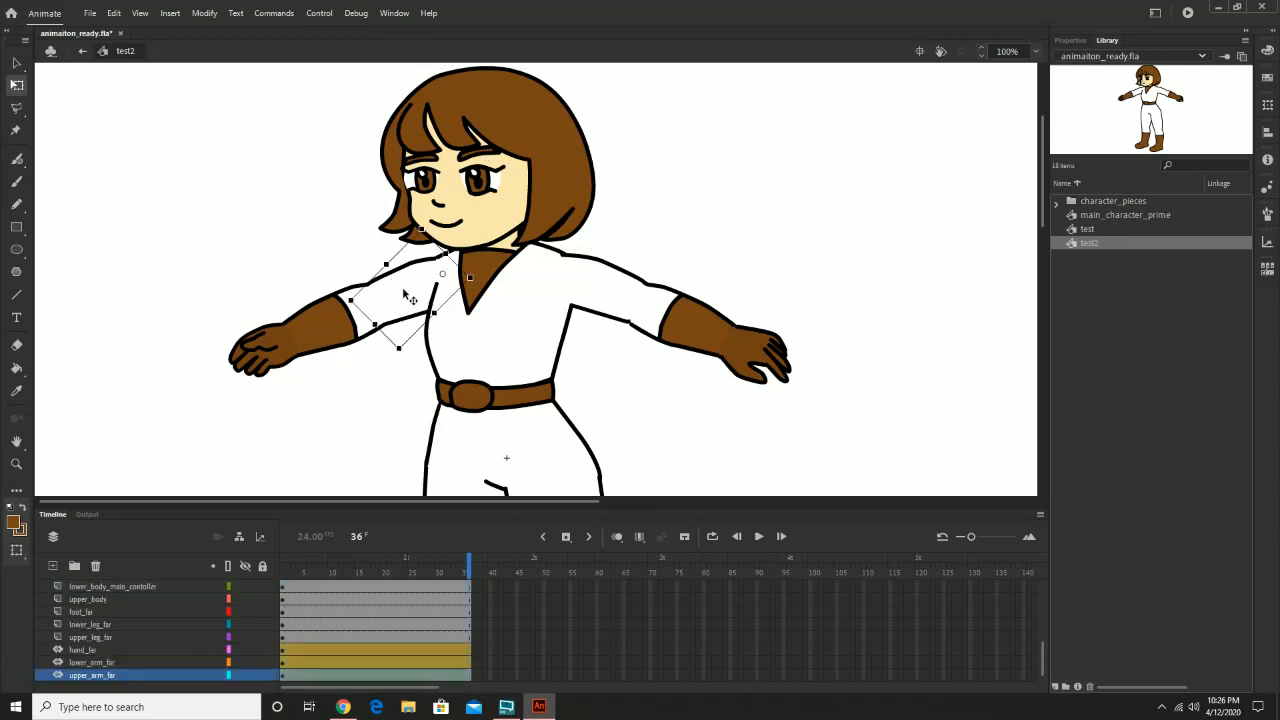
click(597, 289)
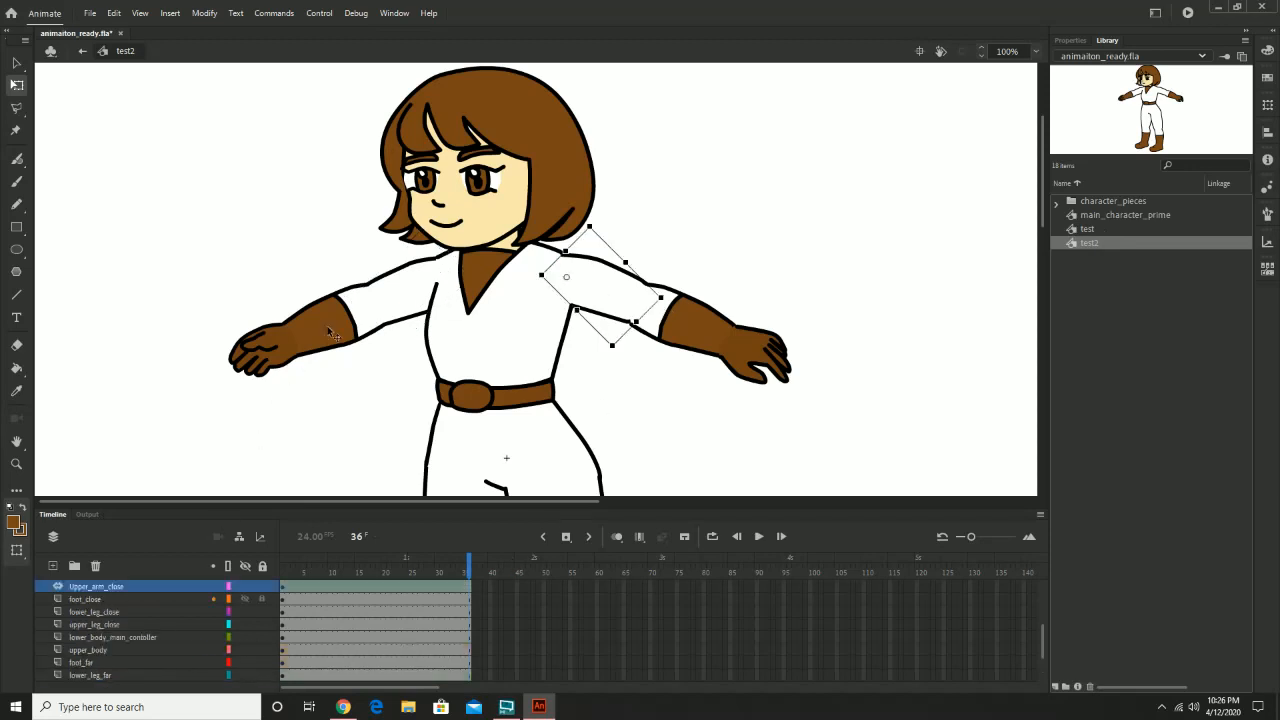
click(412, 289)
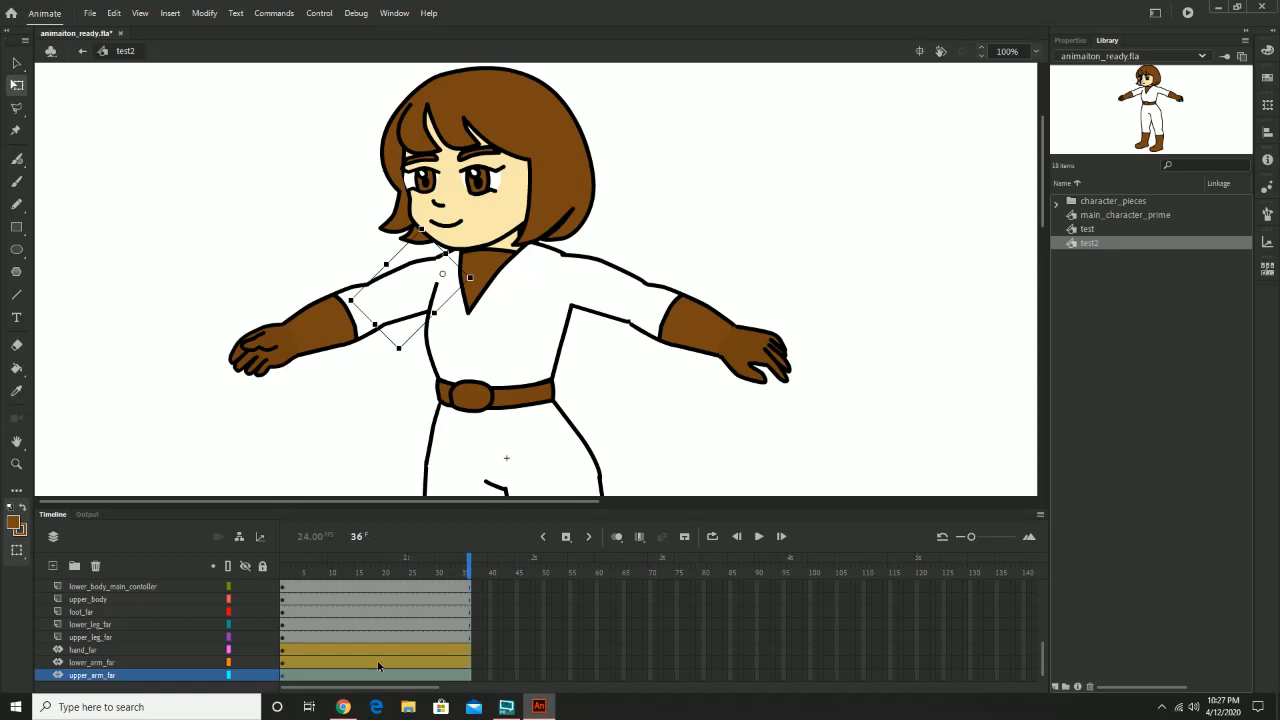
click(95, 650)
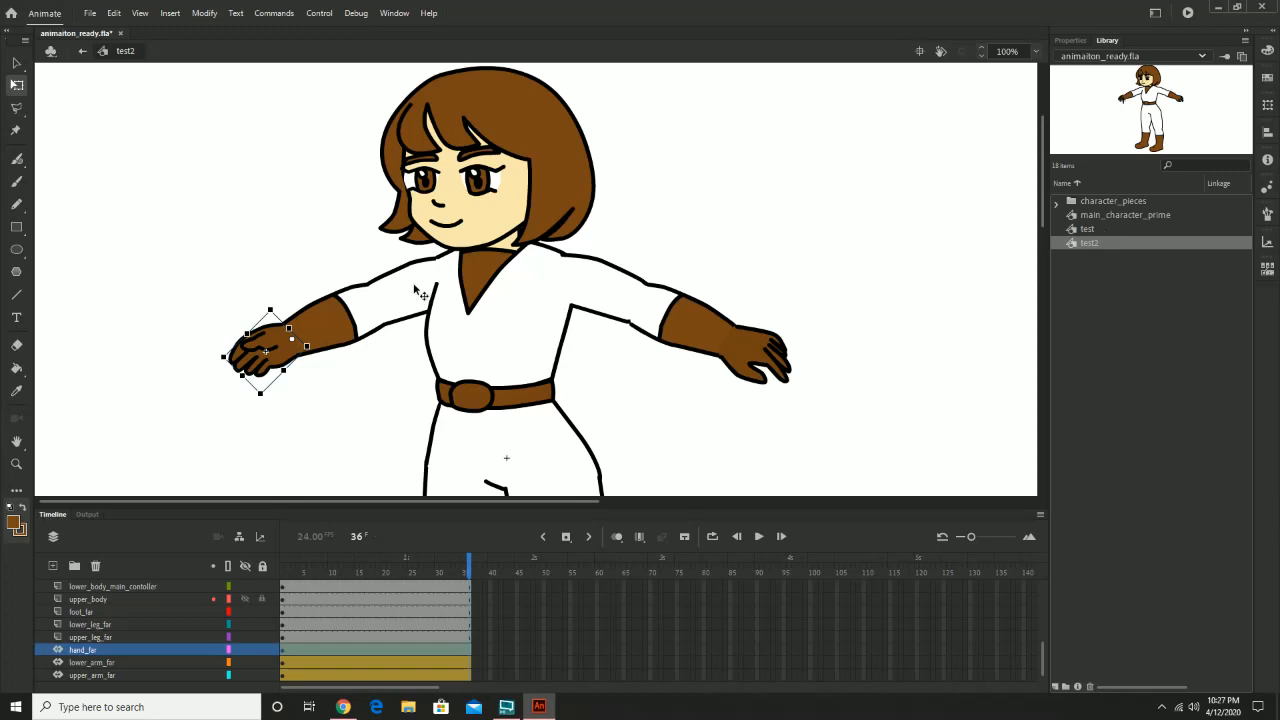
Step: Try inserting frames past frame 36 on a single layer, undoing the insertion
click(410, 587)
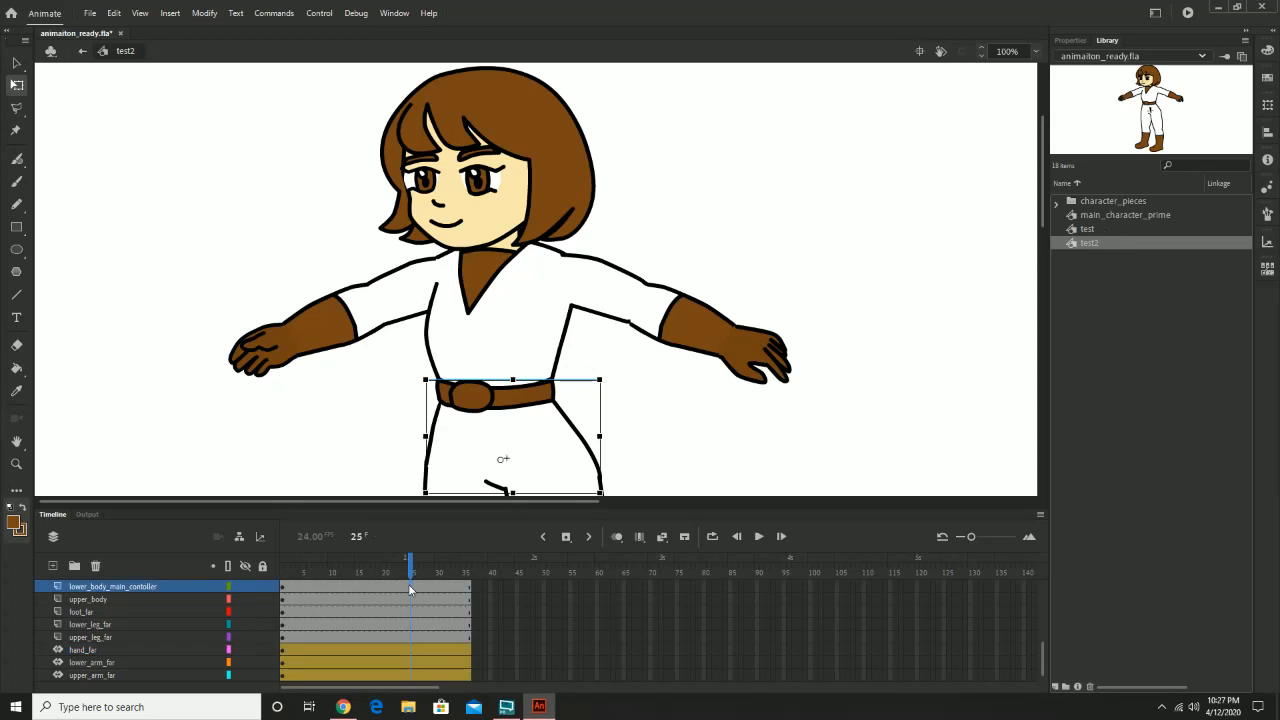
click(478, 585)
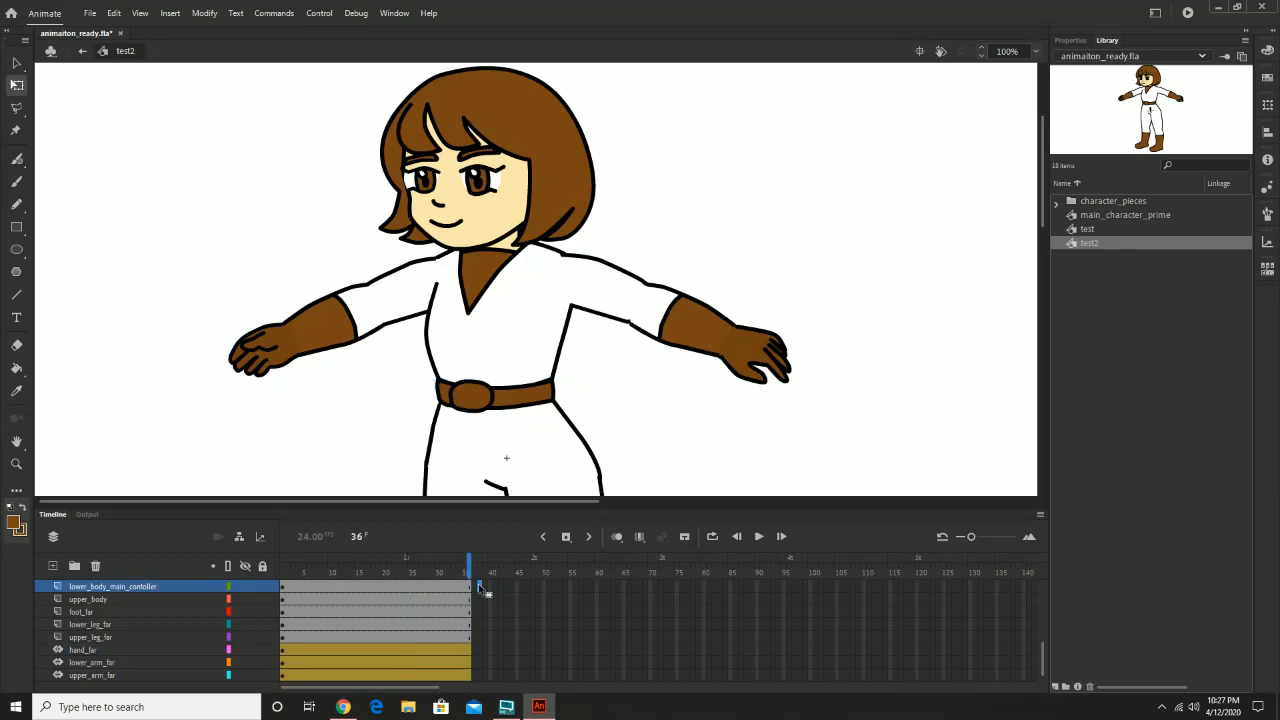
scroll(512, 600, up, 2)
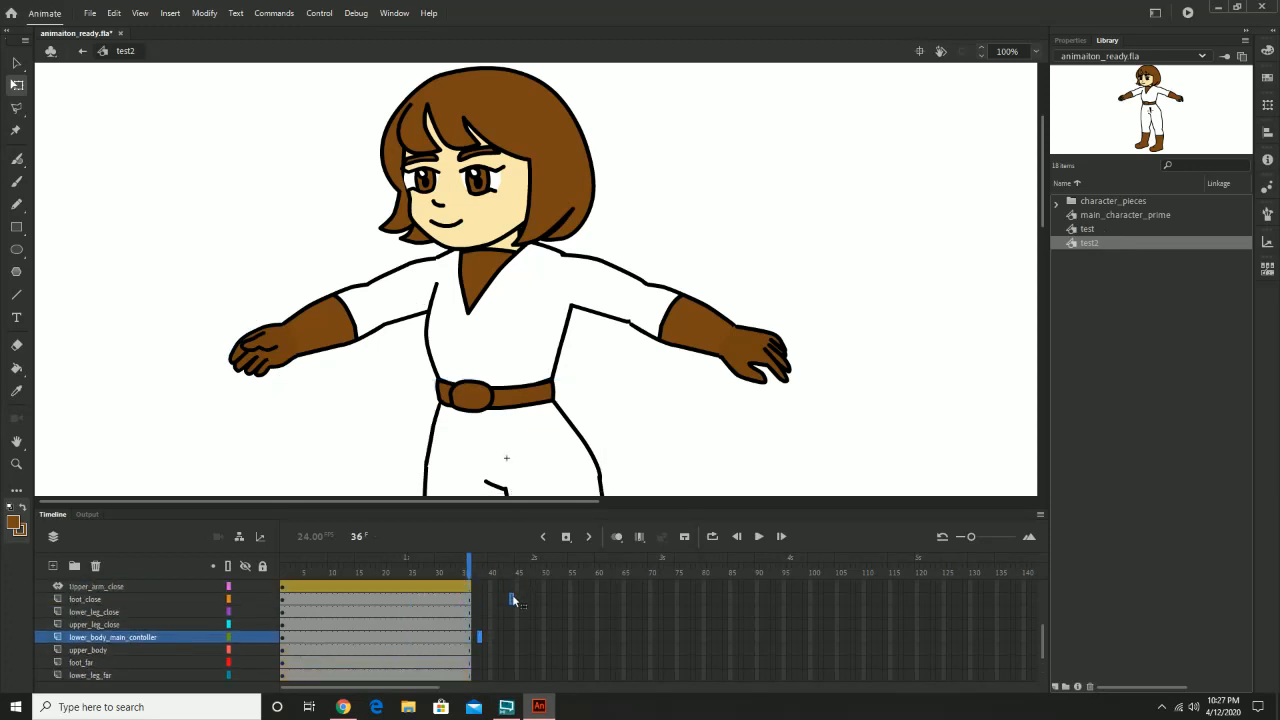
click(500, 586)
key(F5)
key(ctrl+z)
Step: Try selecting the end frames across the layers and inserting frames past frame 36 on the brow_close layer, undoing the insertion
drag(470, 588, 408, 712)
drag(416, 682, 416, 580)
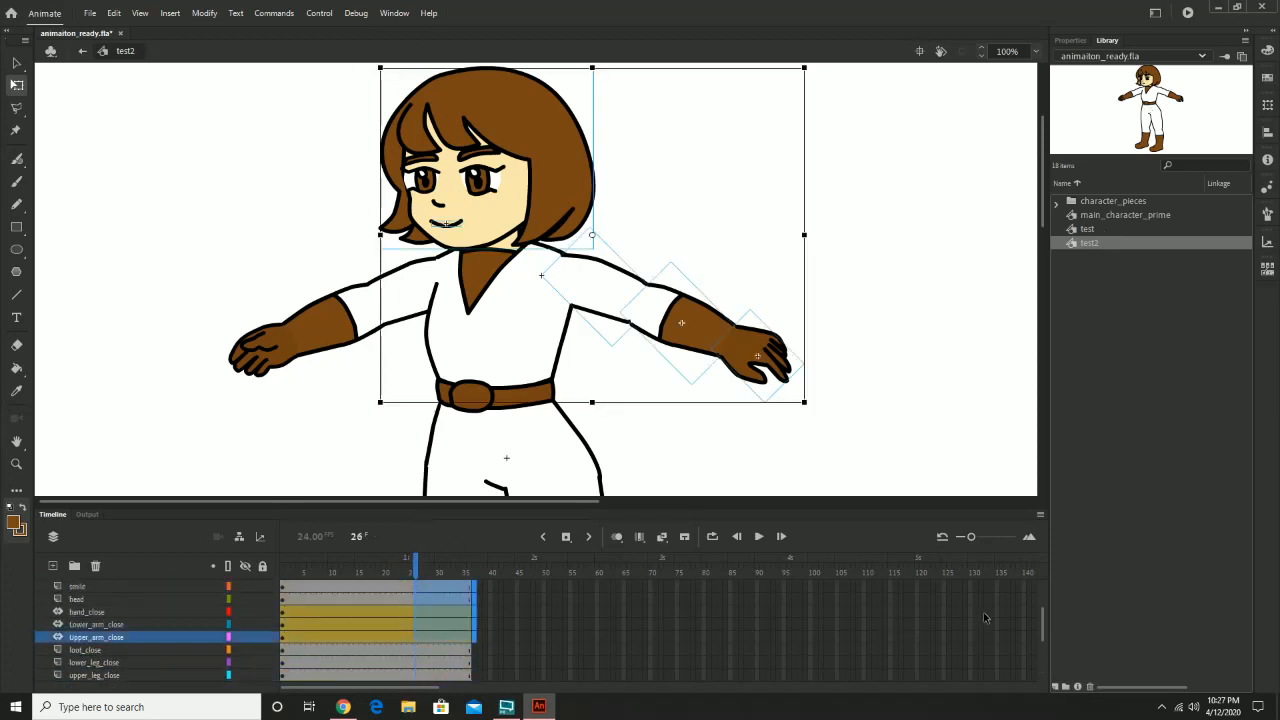
scroll(984, 613, up, 2)
click(480, 586)
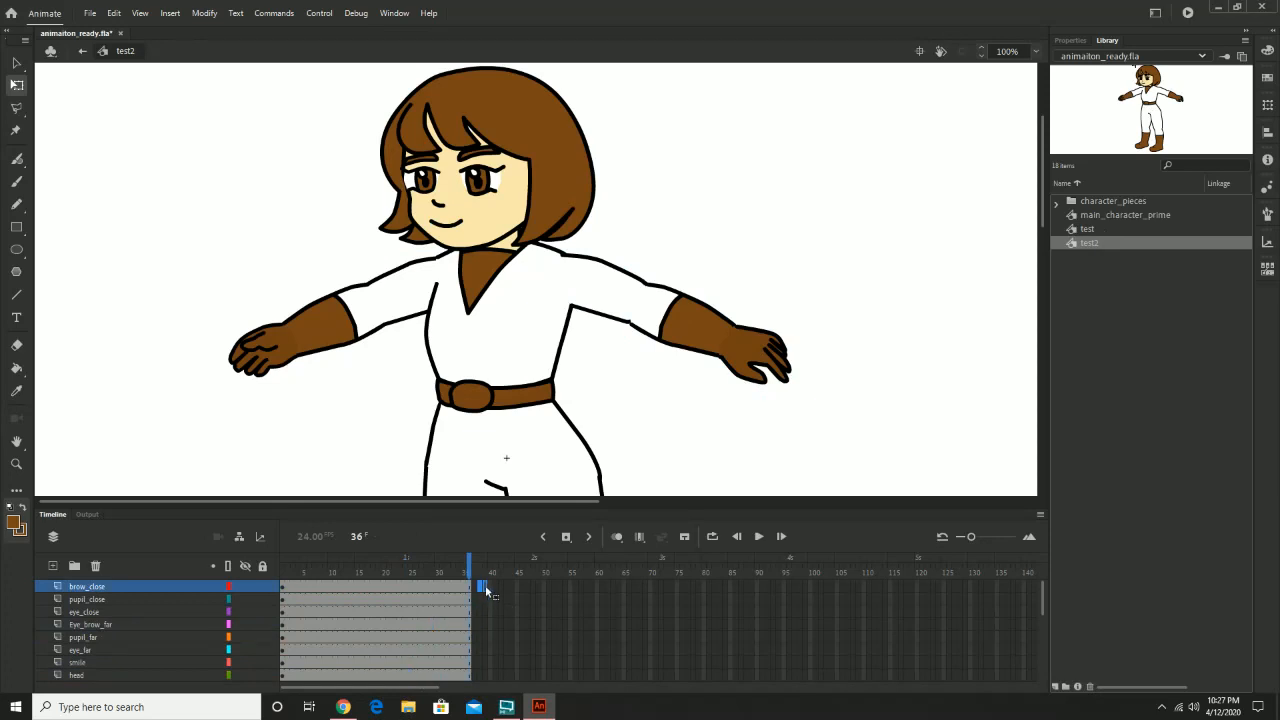
drag(485, 587, 480, 586)
click(489, 588)
click(486, 588)
key(F5)
key(ctrl+z)
Step: Remove the frames from frame 24 onward on all layers, from brow_close down to upper_arm_far
drag(487, 593, 404, 688)
right_click(433, 624)
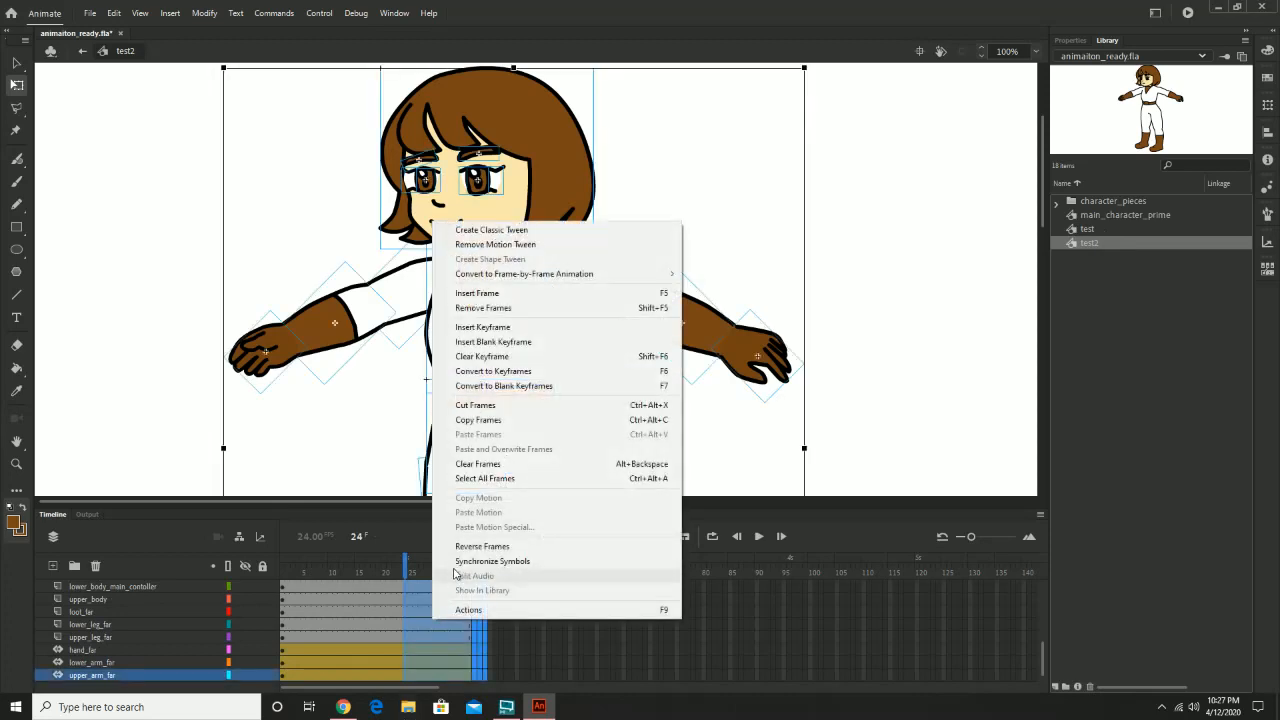
click(508, 312)
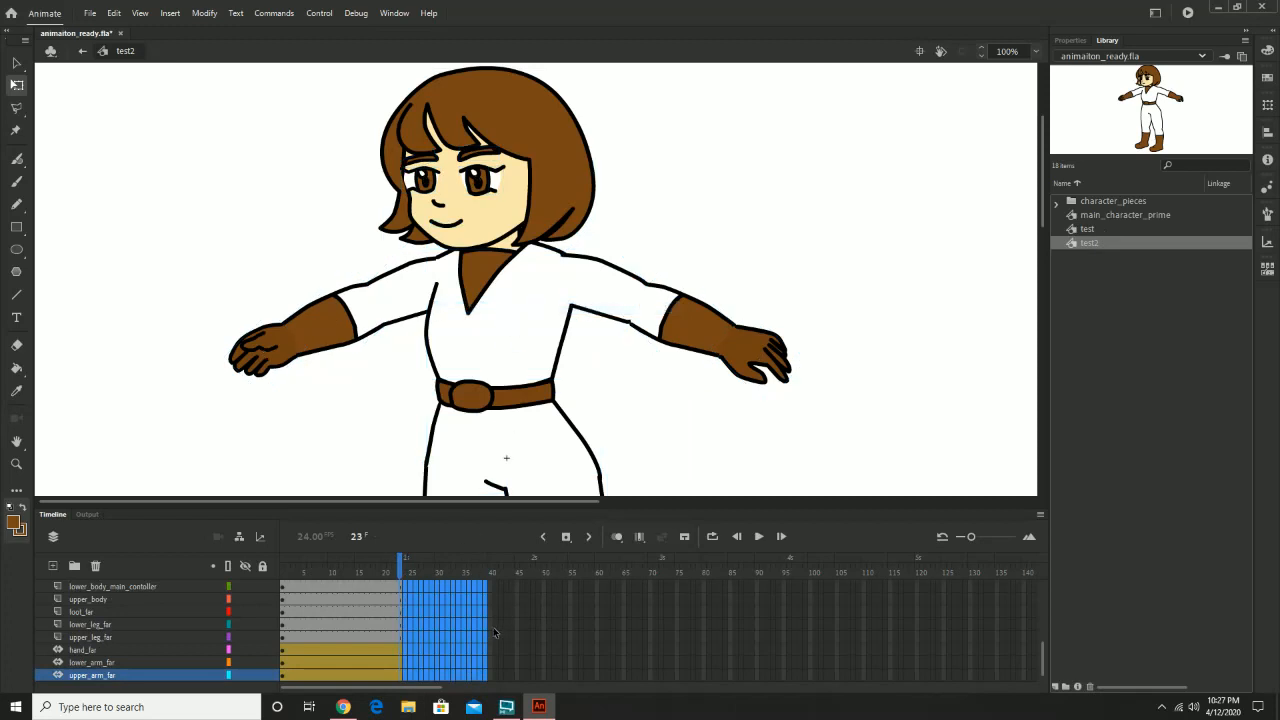
Step: Key both upper arms at frame 23 by rotating each slightly and returning it to its starting pose
click(416, 300)
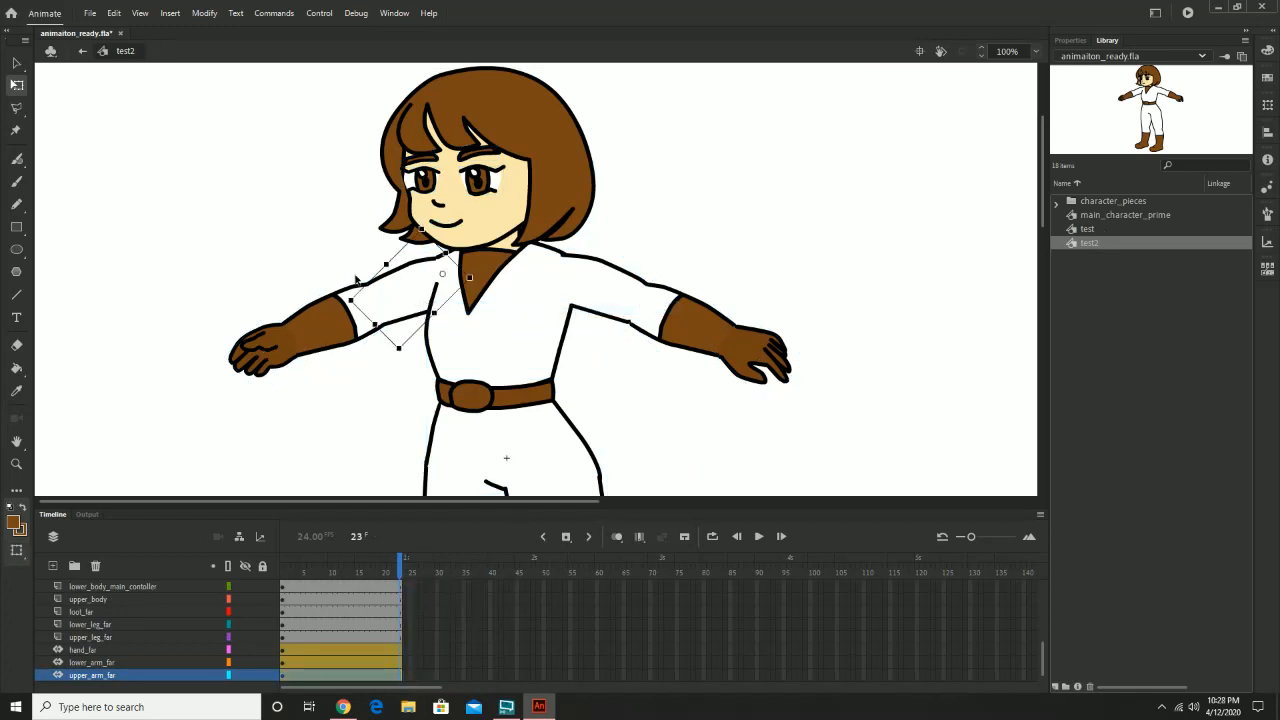
scroll(521, 614, up, 5)
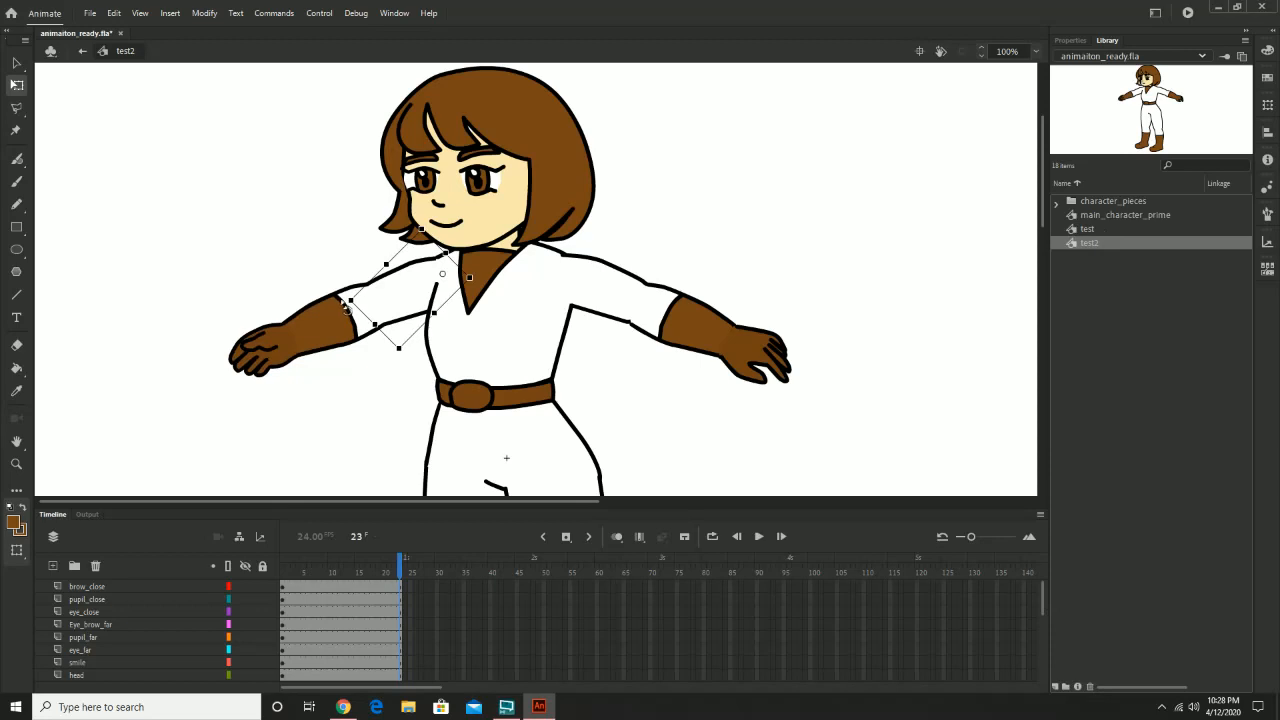
mouse_move(342, 302)
mouse_down()
mouse_move(349, 262)
mouse_move(345, 288)
mouse_up()
click(586, 293)
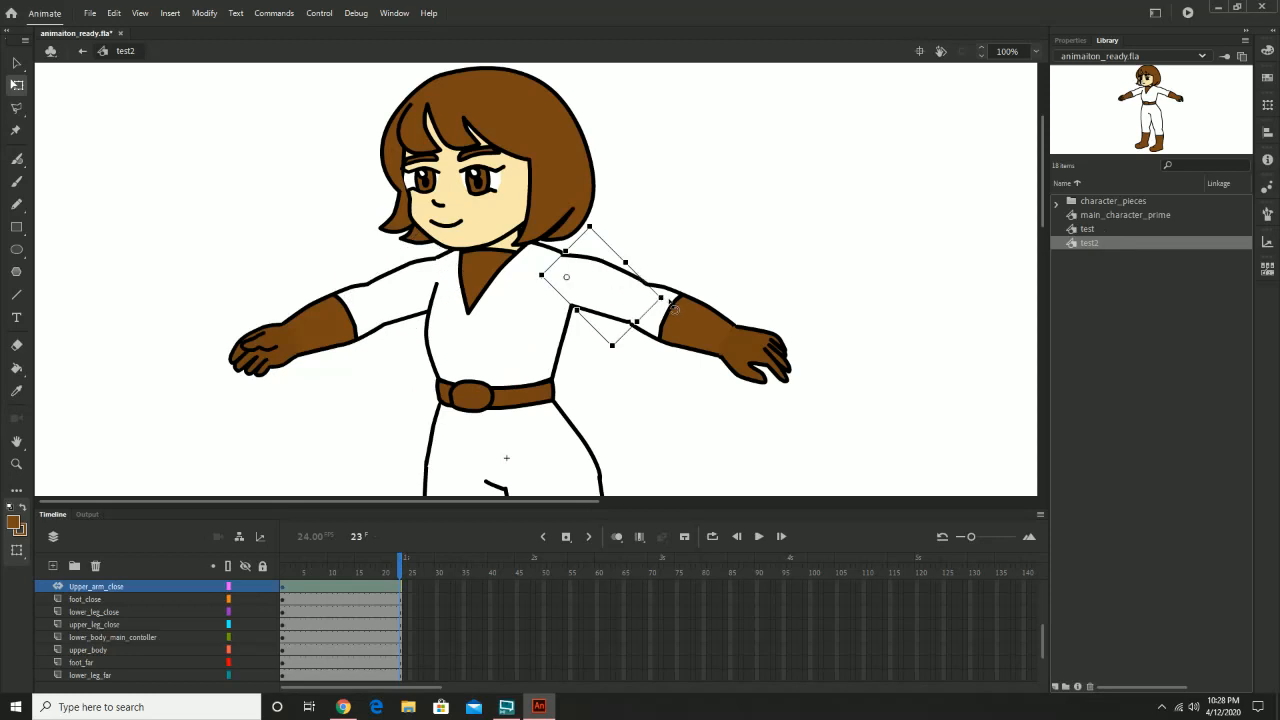
drag(680, 277, 682, 310)
Step: Try to key the far forearm's rotation at frame 23 on the lower_arm_far layer, undoing the stray changes
click(331, 327)
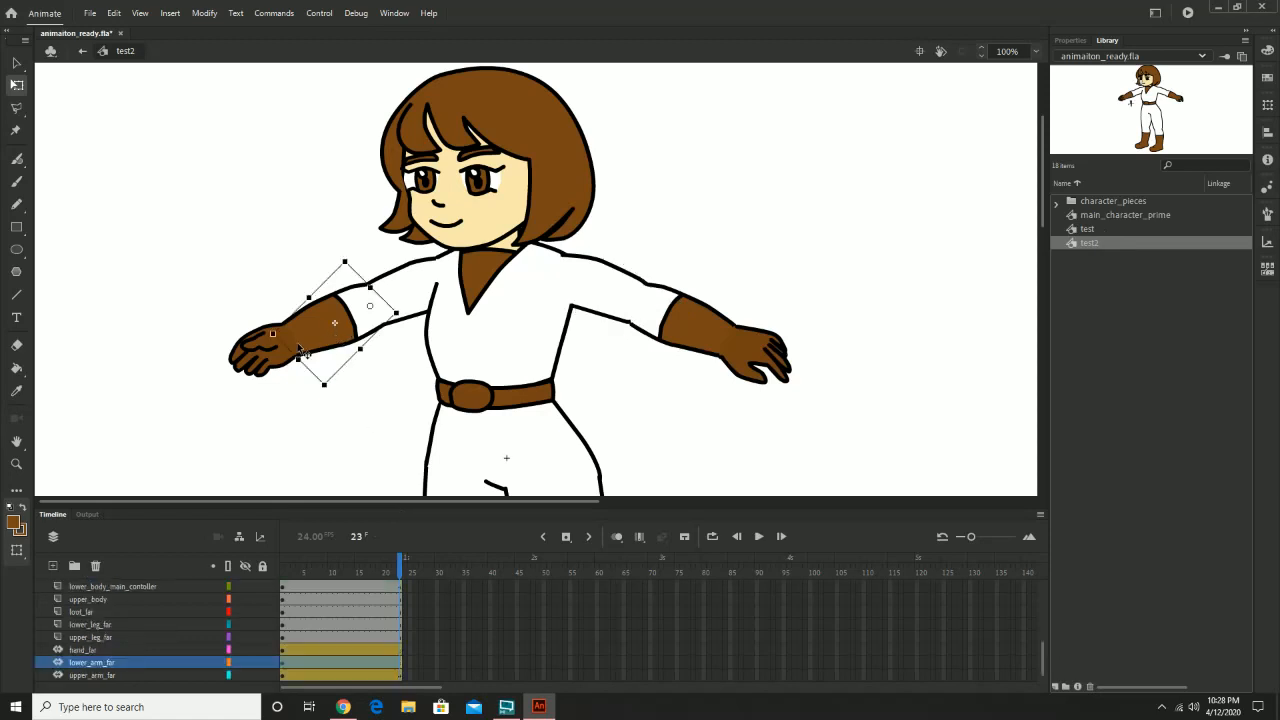
click(210, 284)
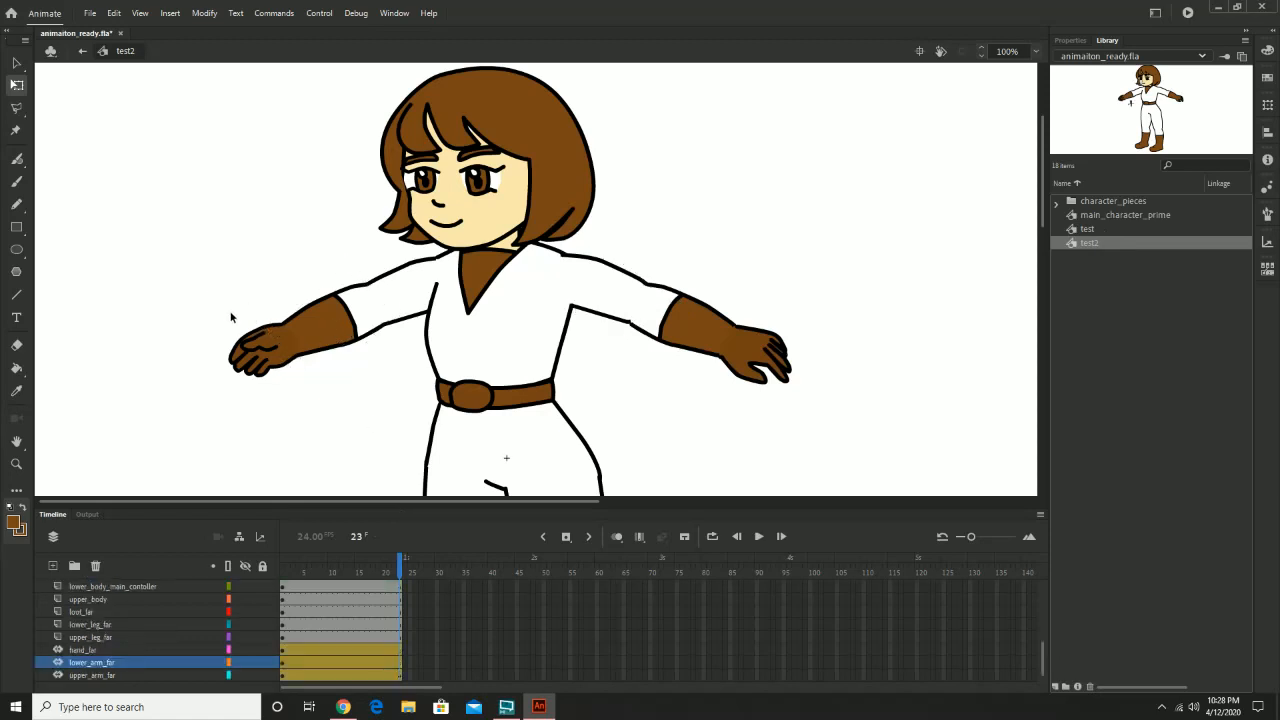
click(294, 325)
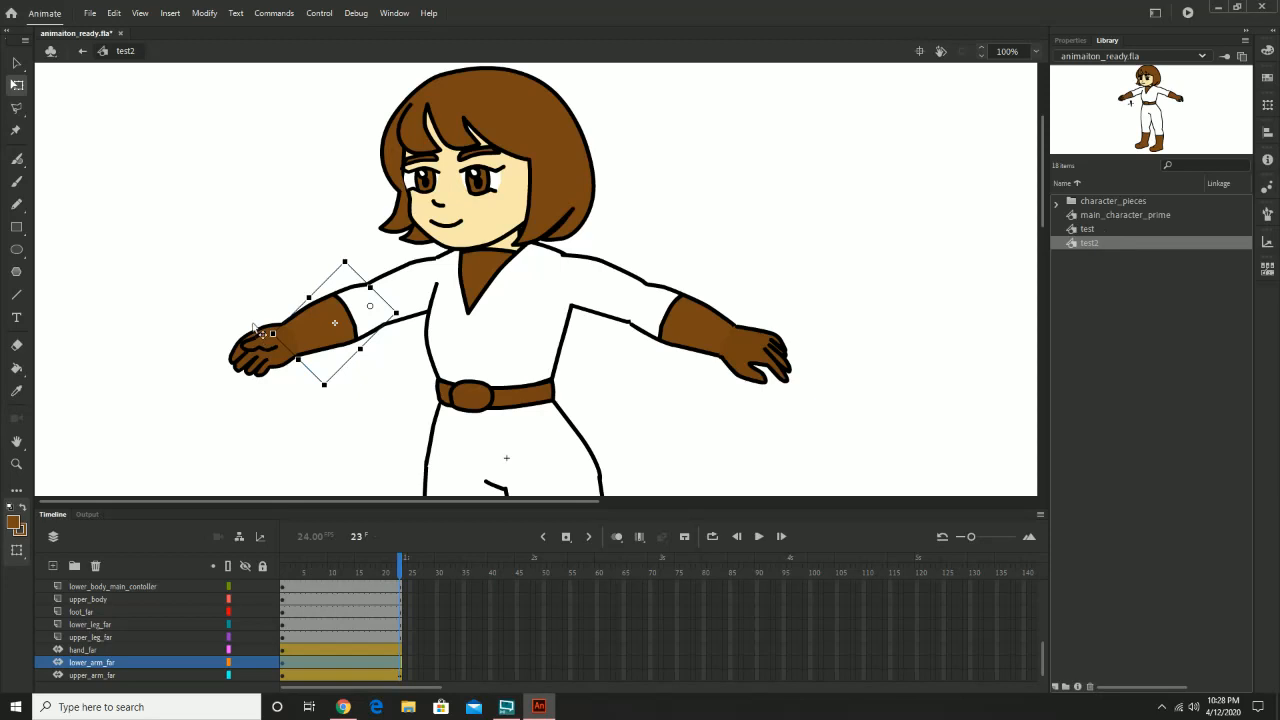
click(258, 332)
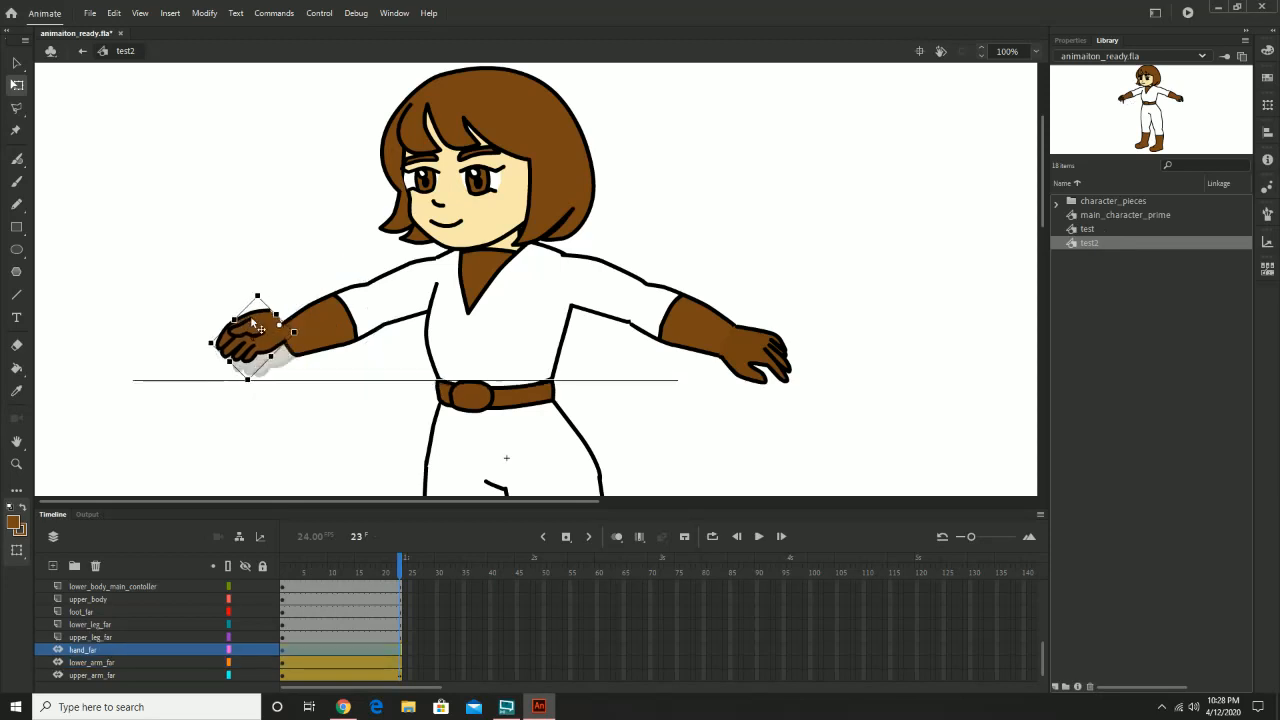
click(340, 340)
mouse_move(406, 320)
mouse_down()
mouse_move(411, 343)
mouse_move(408, 322)
mouse_up()
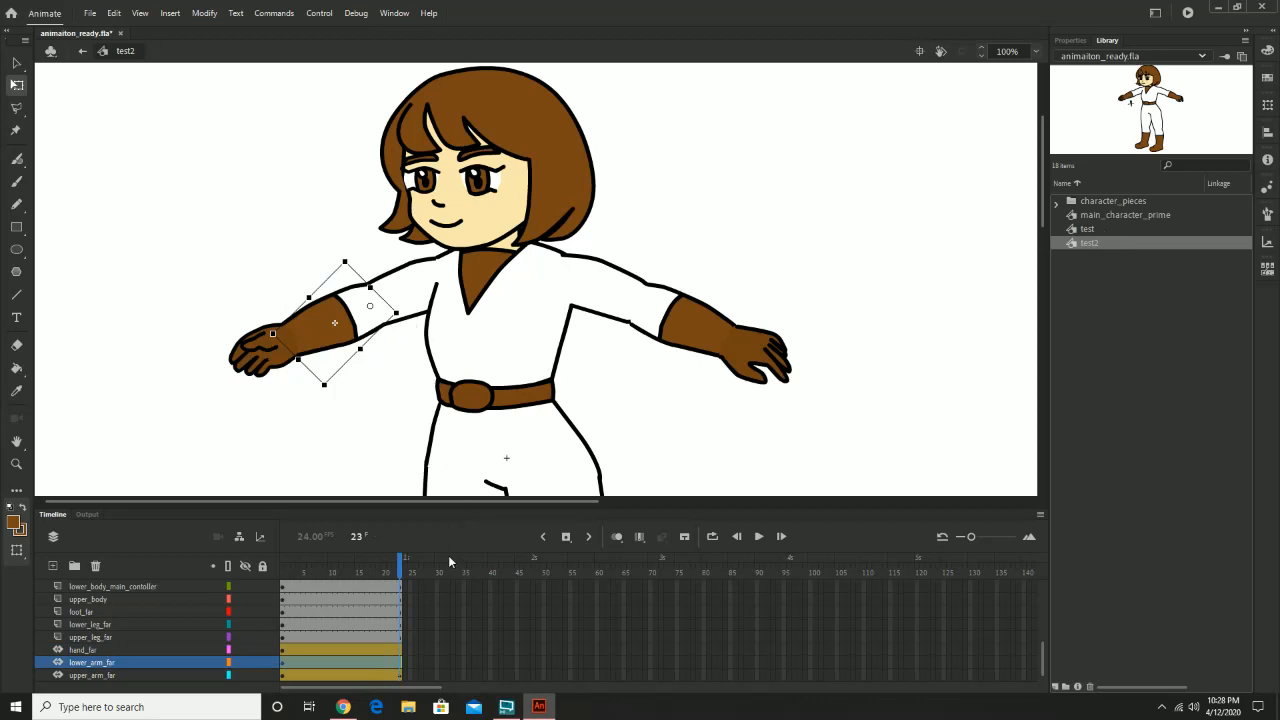
click(371, 667)
click(393, 661)
drag(409, 312, 415, 324)
key(ctrl+z)
Step: Key the far forearm at frame 23 in its starting pose, reverting the accidental move of the far upper arm
click(405, 571)
mouse_move(406, 312)
mouse_down()
mouse_move(416, 334)
mouse_move(416, 320)
mouse_up()
click(416, 322)
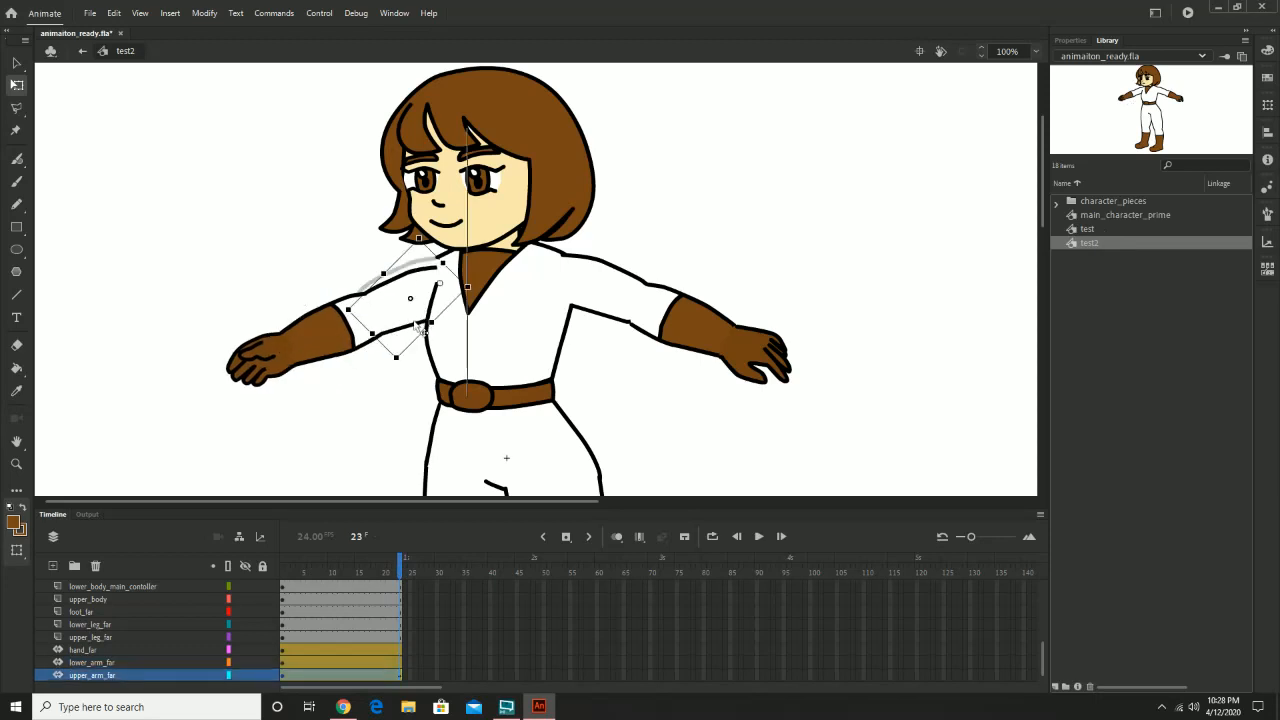
click(342, 320)
mouse_move(404, 316)
mouse_down()
mouse_move(408, 342)
mouse_move(410, 328)
mouse_up()
key(ctrl+z)
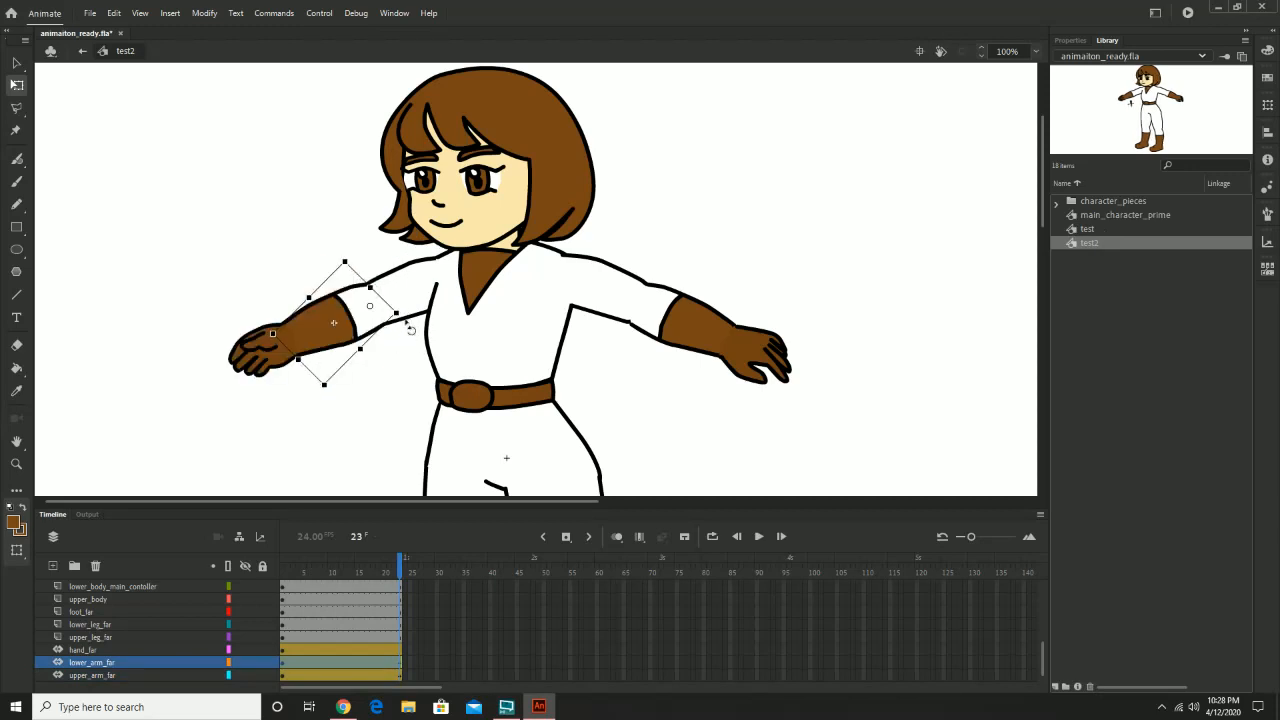
Step: Key the close forearm at frame 23 by rotating it upward and back to its starting pose
click(672, 322)
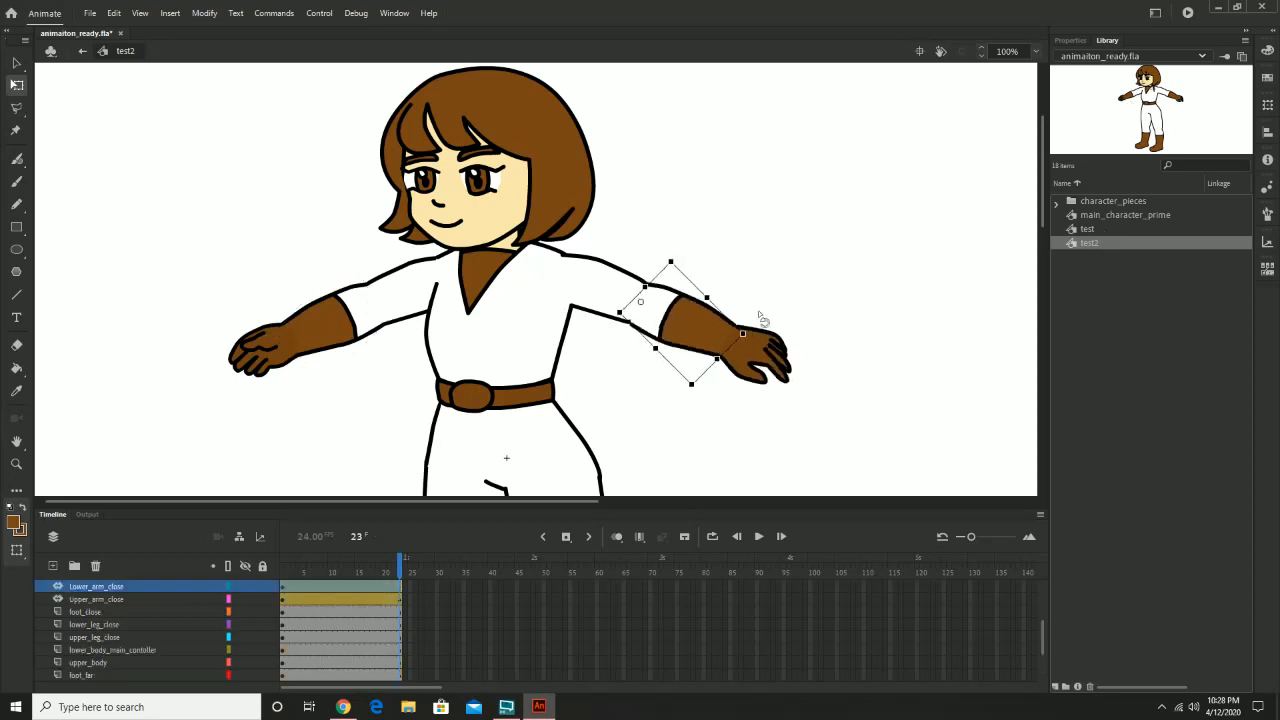
drag(762, 338, 762, 290)
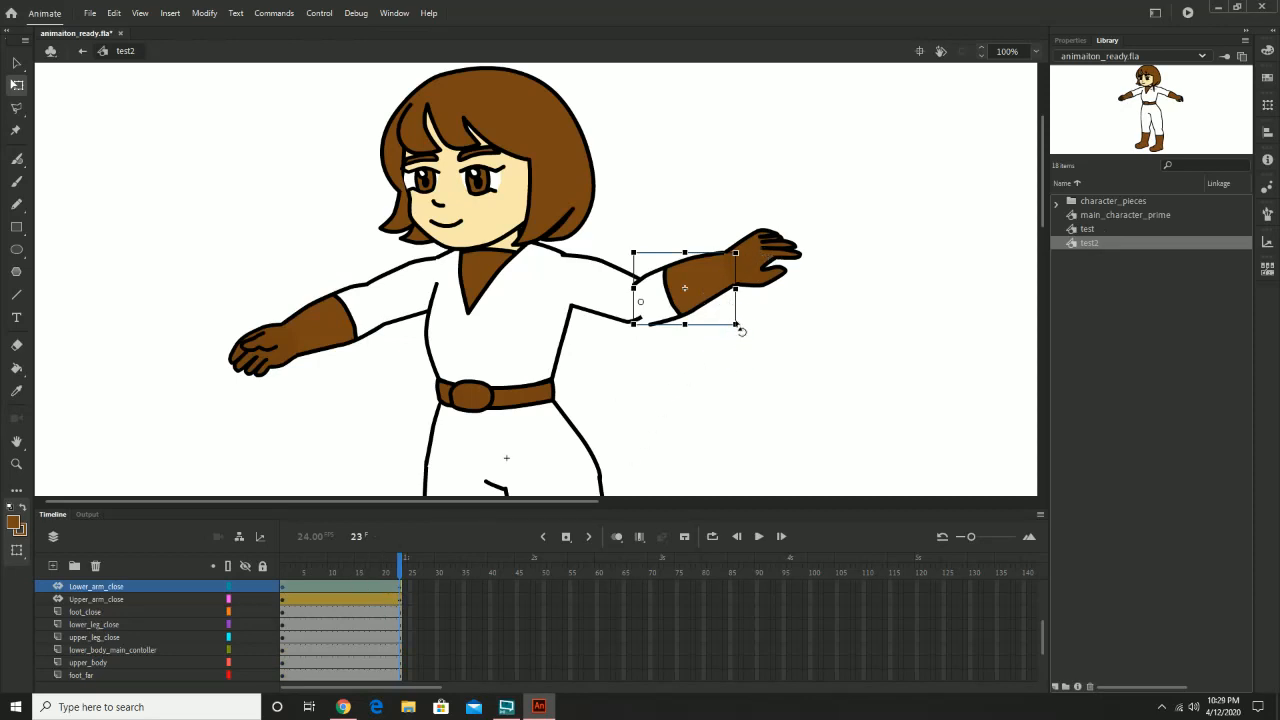
drag(745, 334, 713, 382)
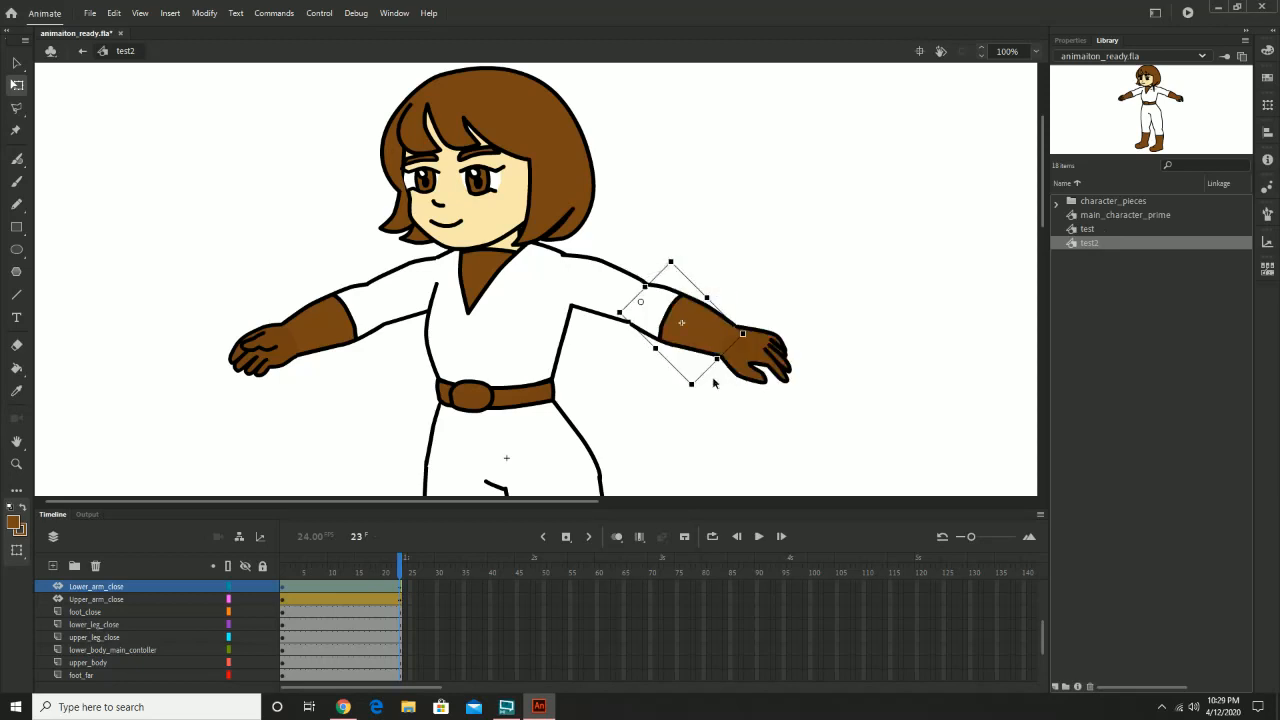
Step: Key the far and close hands at frame 23, rotating each one and returning it to its starting pose
click(265, 355)
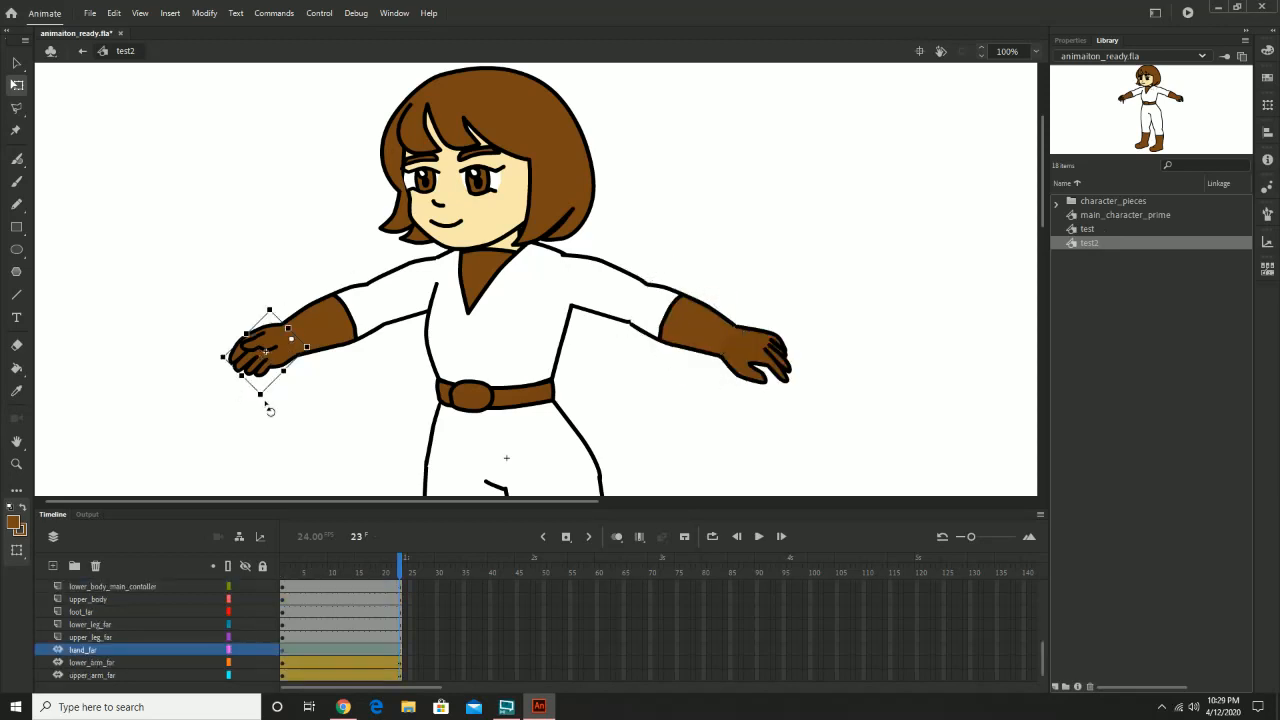
drag(253, 405, 223, 402)
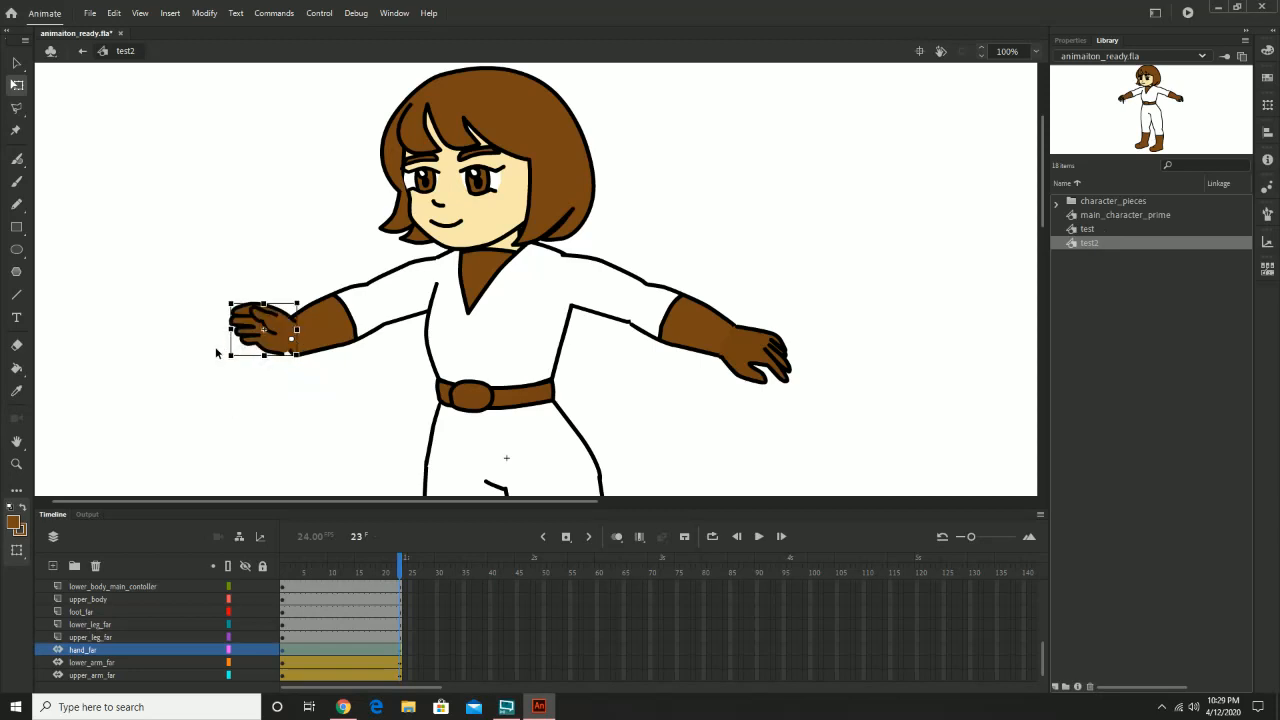
drag(220, 356, 250, 392)
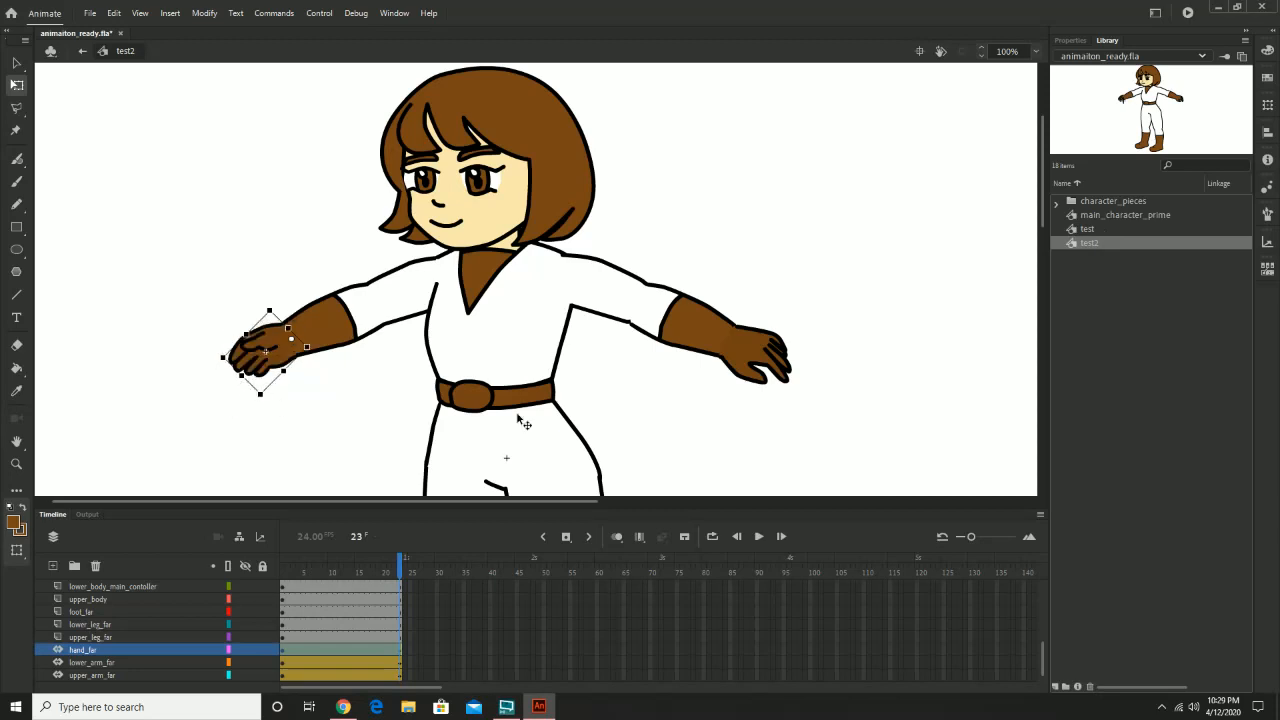
click(748, 345)
mouse_move(745, 424)
mouse_down()
mouse_move(730, 426)
mouse_move(768, 422)
mouse_up()
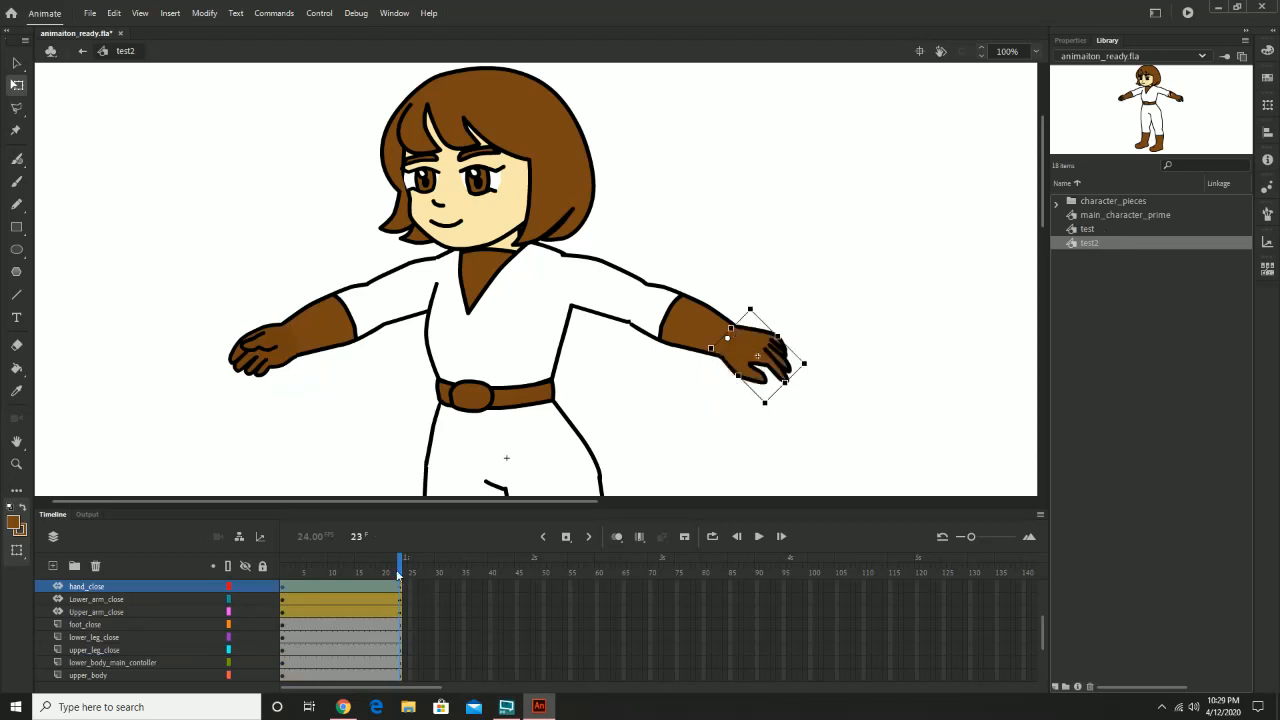
Step: Key the far upper arm at frame 12 by rotating it upward toward horizontal
click(404, 302)
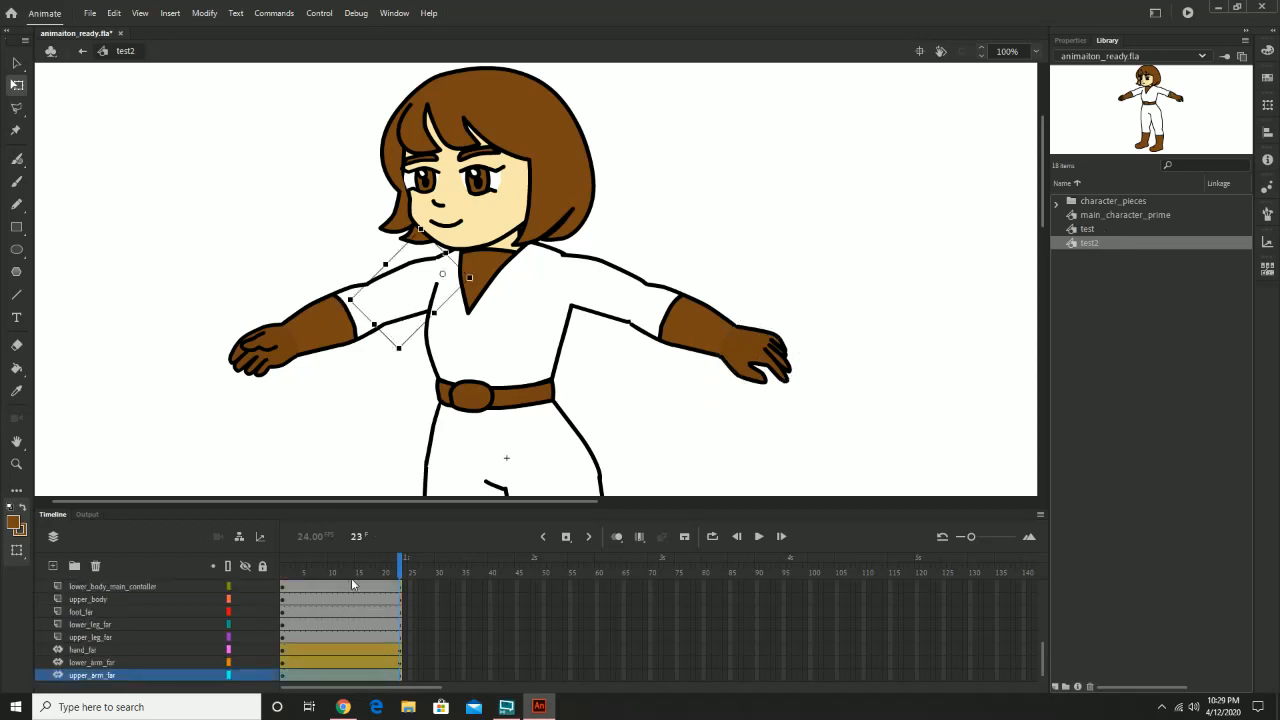
drag(350, 574, 340, 574)
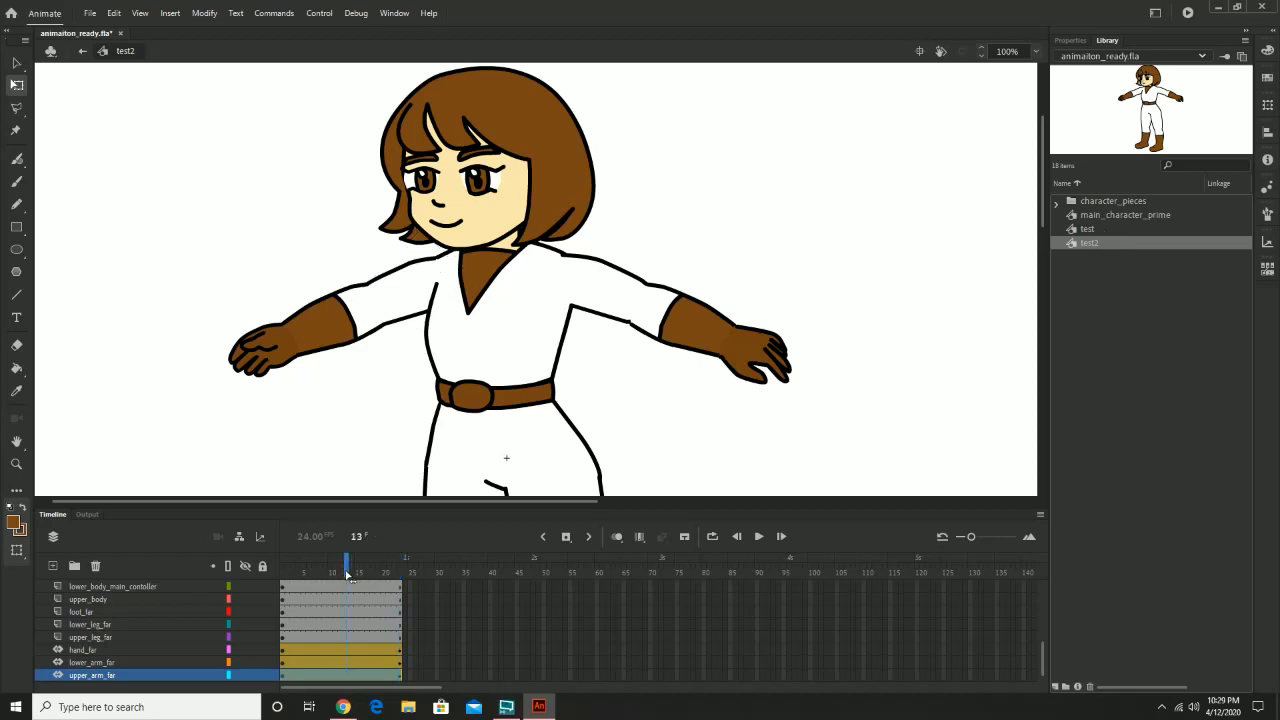
click(347, 573)
click(341, 573)
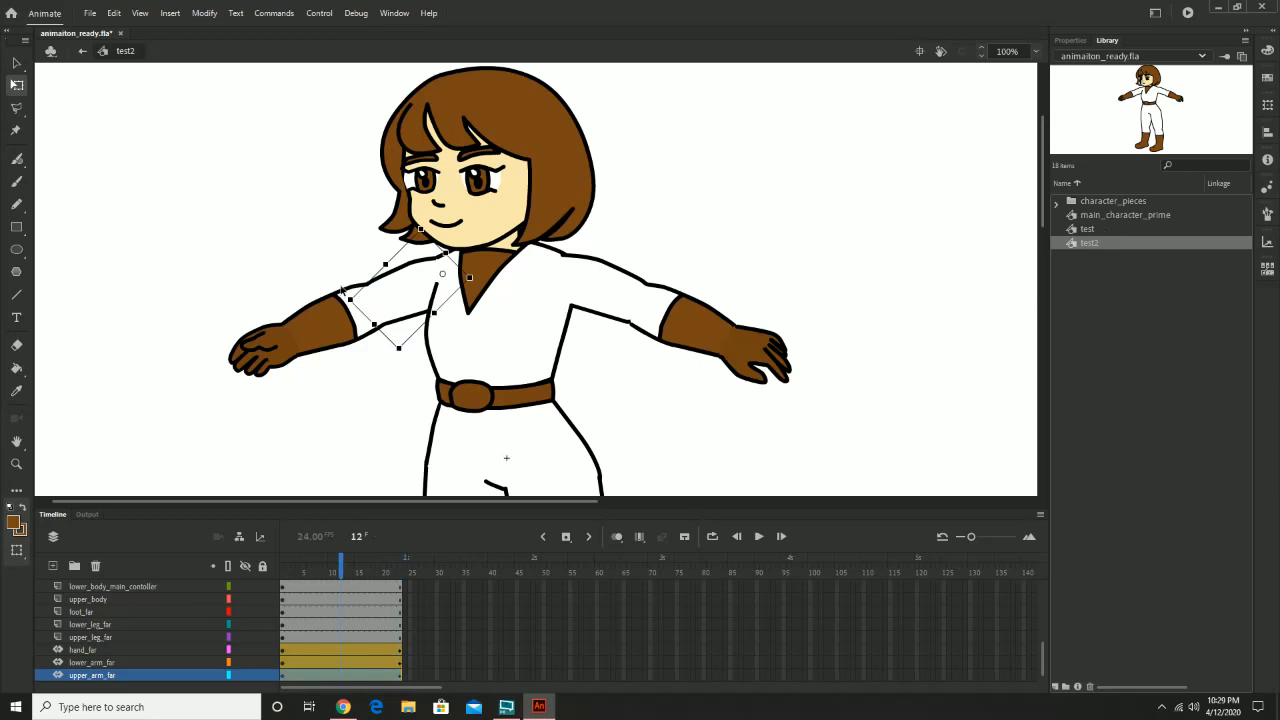
drag(341, 291, 340, 268)
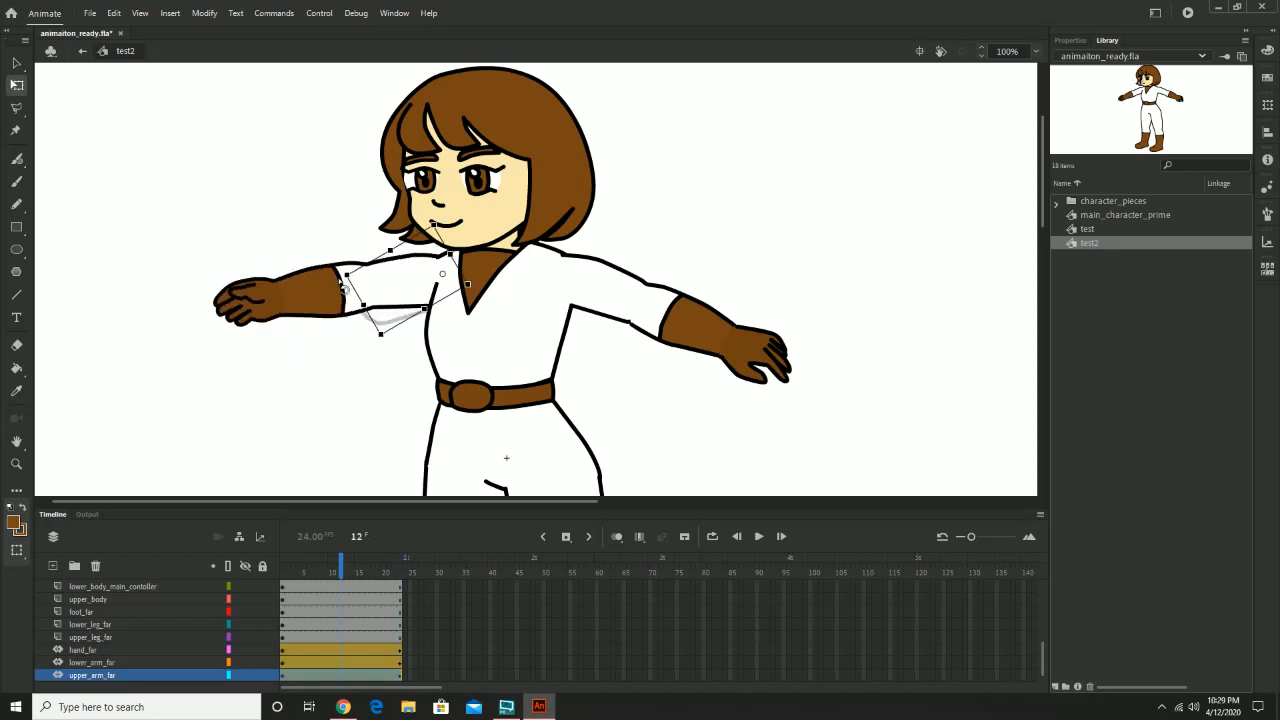
Step: Key the close upper arm at frame 12 by rotating it upward to match the far arm
click(613, 323)
click(678, 312)
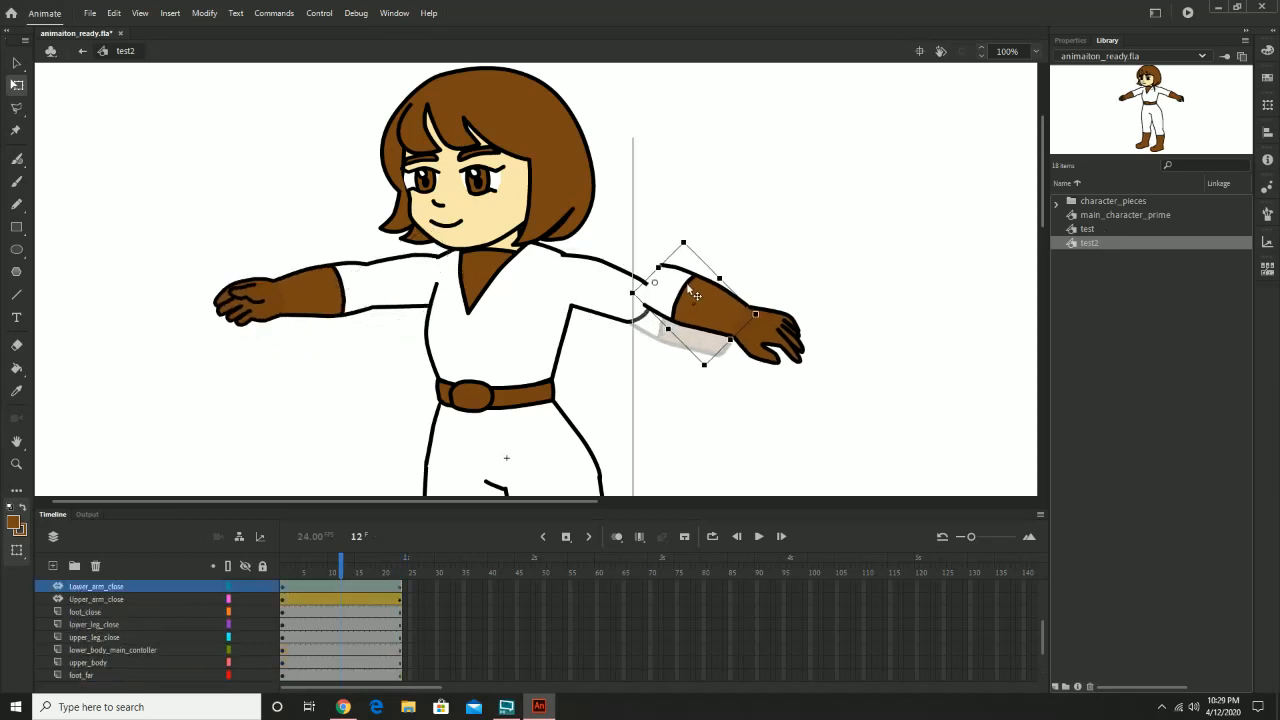
click(596, 290)
drag(676, 310, 685, 270)
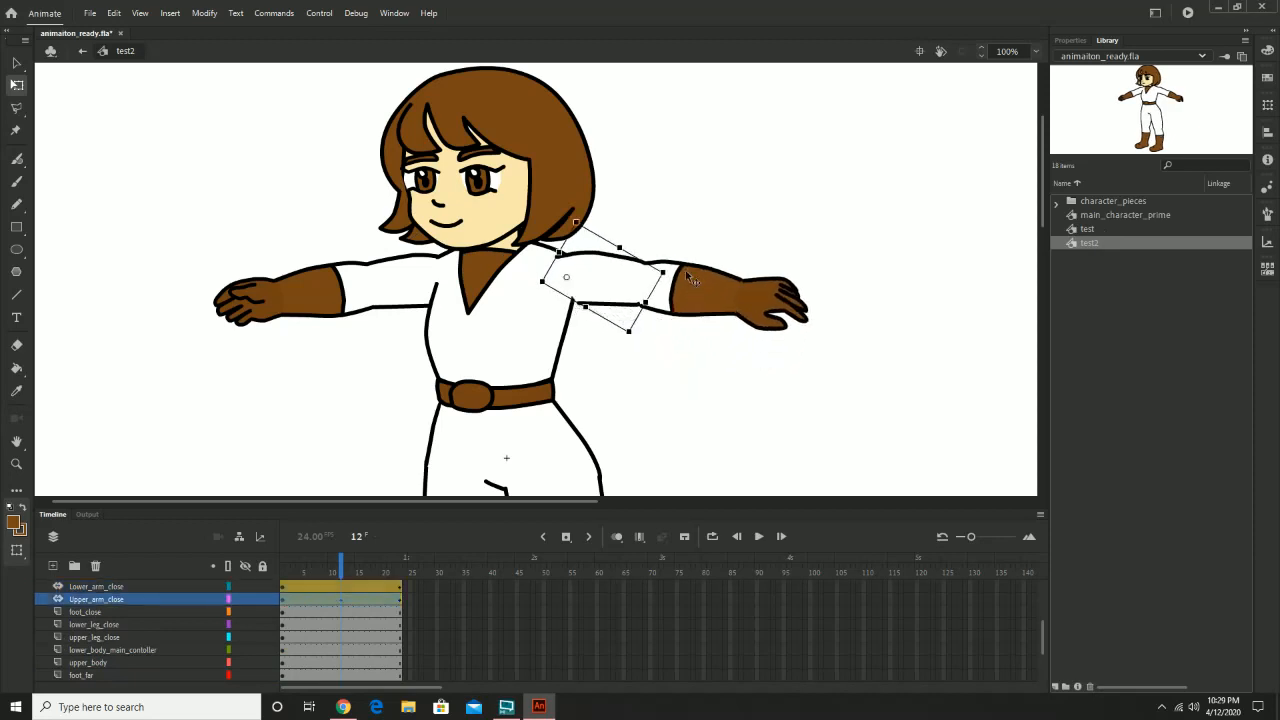
Step: Key both forearms at frame 12, rotating the far and close ones slightly upward
click(330, 300)
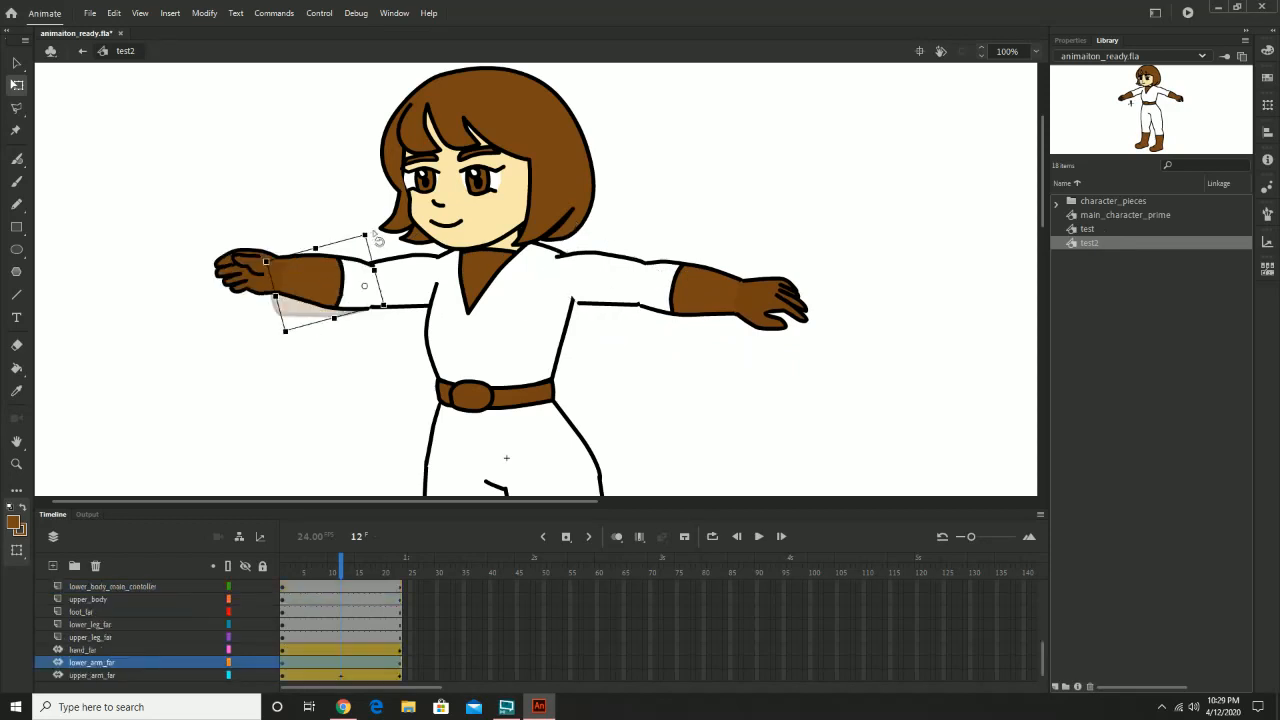
click(690, 292)
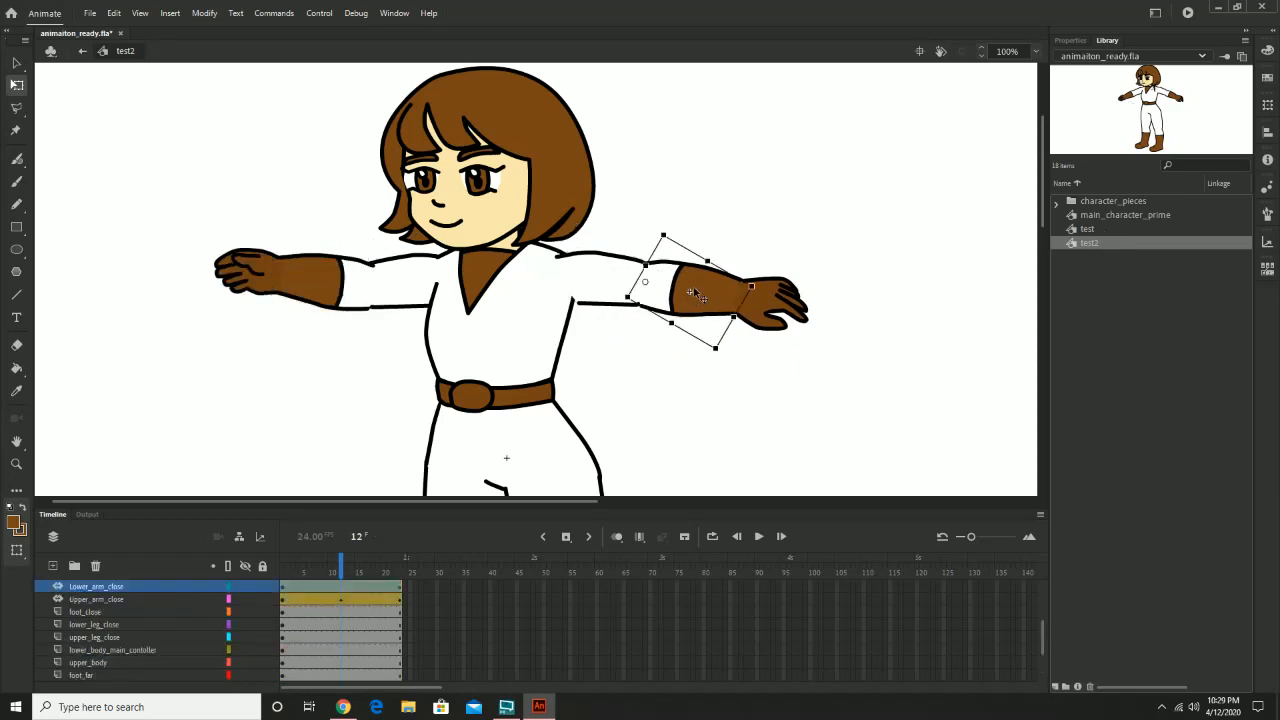
drag(770, 293, 831, 261)
Step: Key the close and far hands at frame 12, rotating each one upward
click(777, 283)
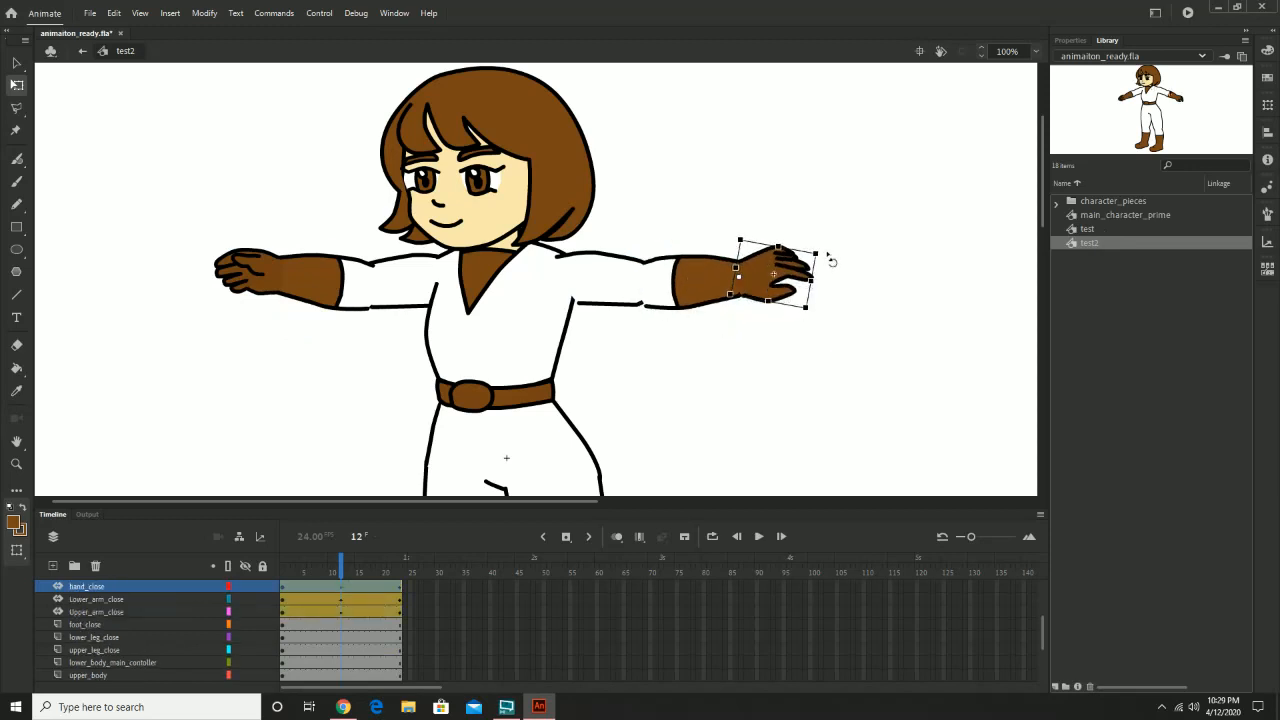
click(255, 265)
drag(284, 236, 296, 242)
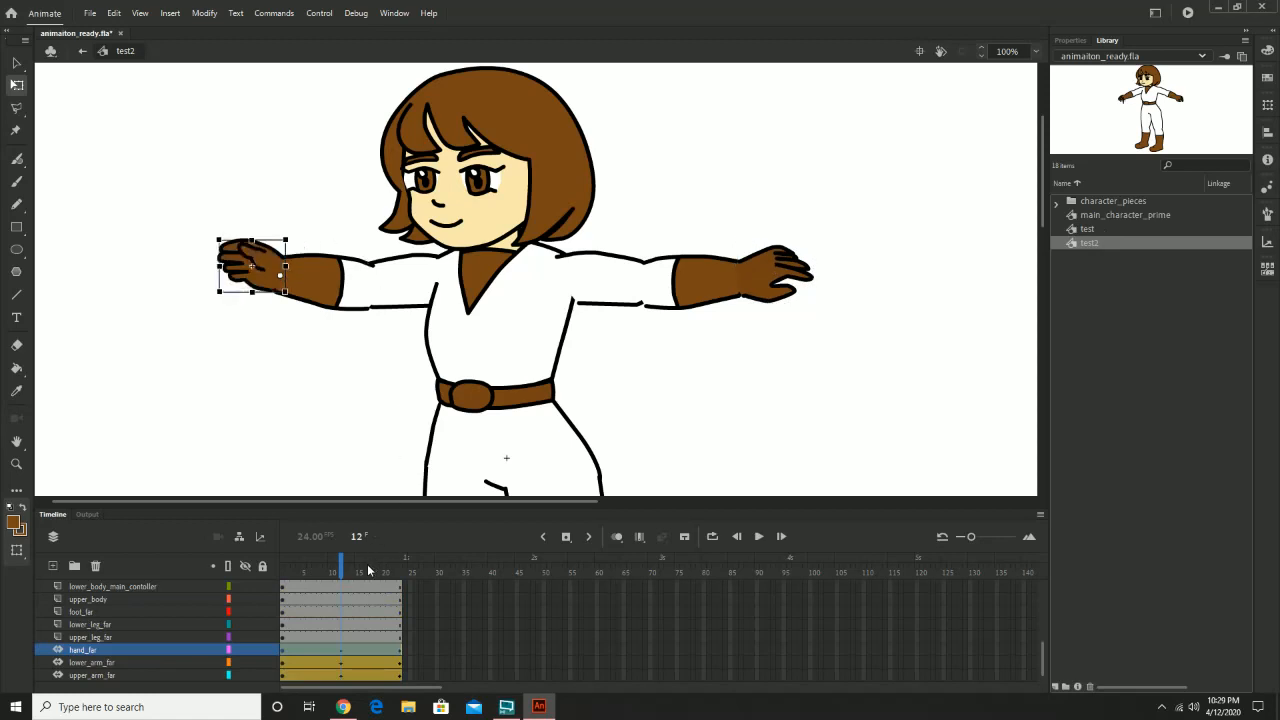
Step: Scrub through the arm motion and examine the far hand's starting pose at frame 1
drag(345, 570, 437, 581)
key(Return)
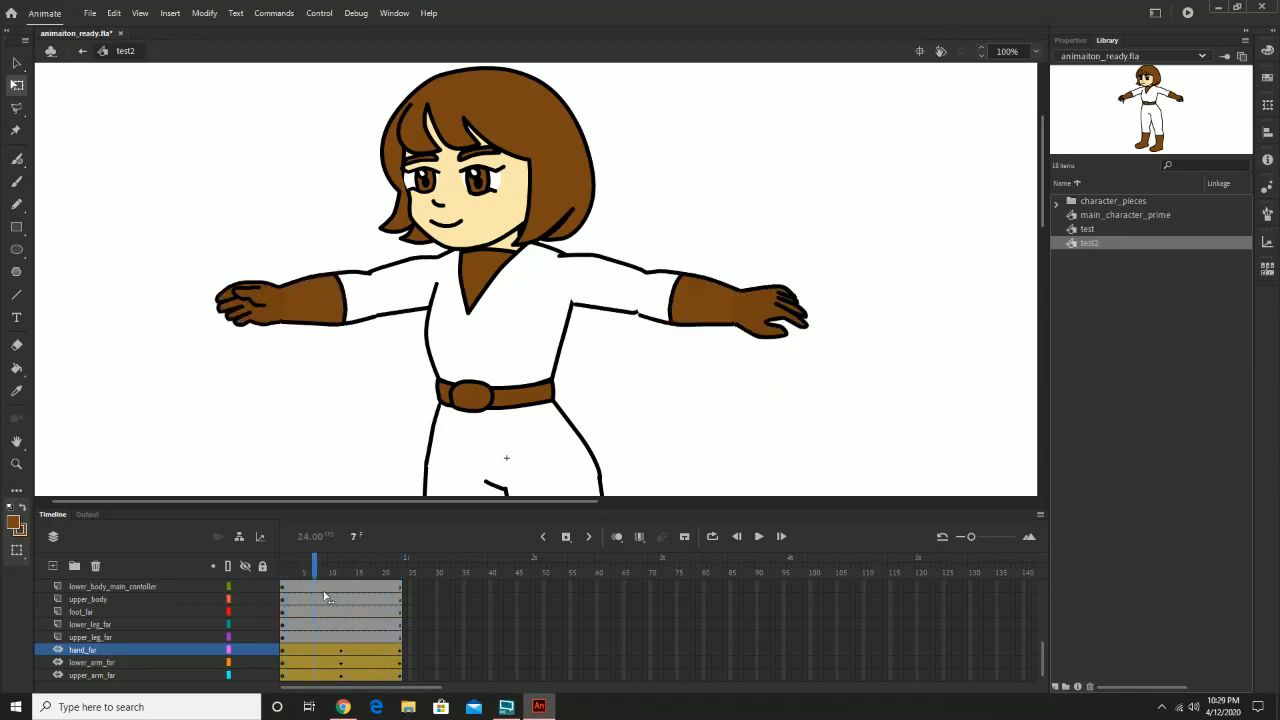
click(283, 651)
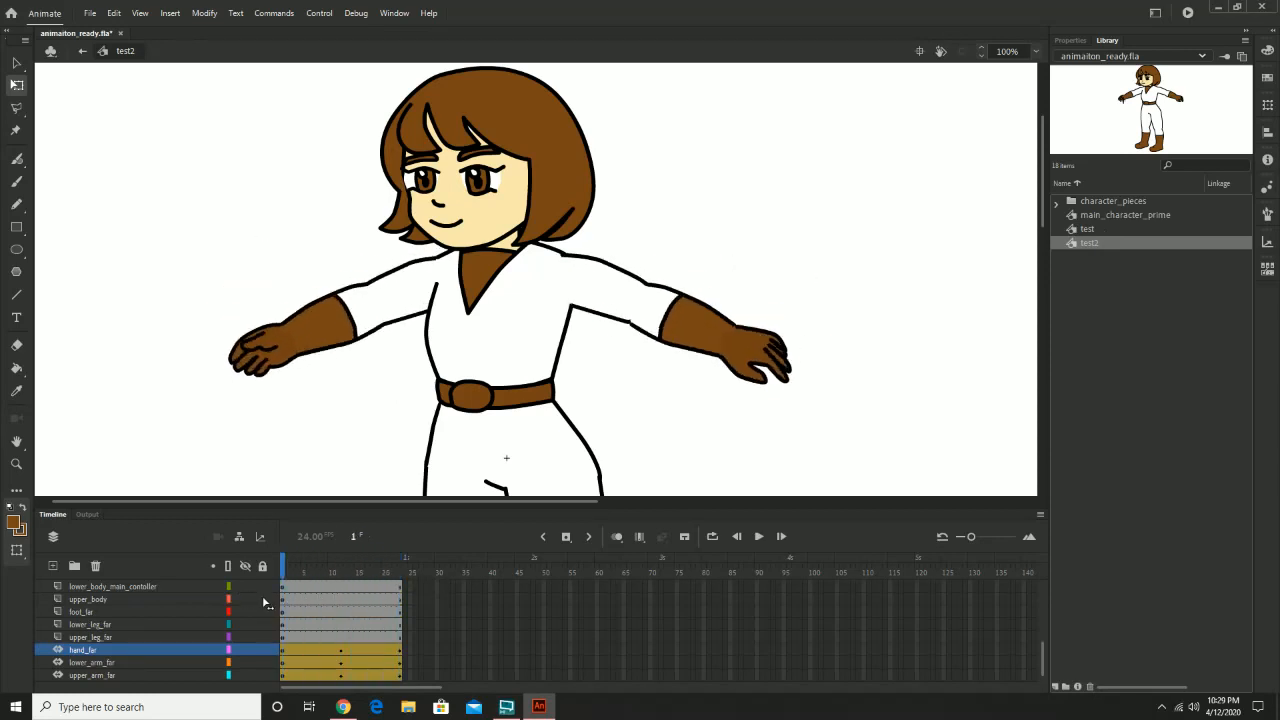
click(282, 651)
click(281, 650)
click(284, 650)
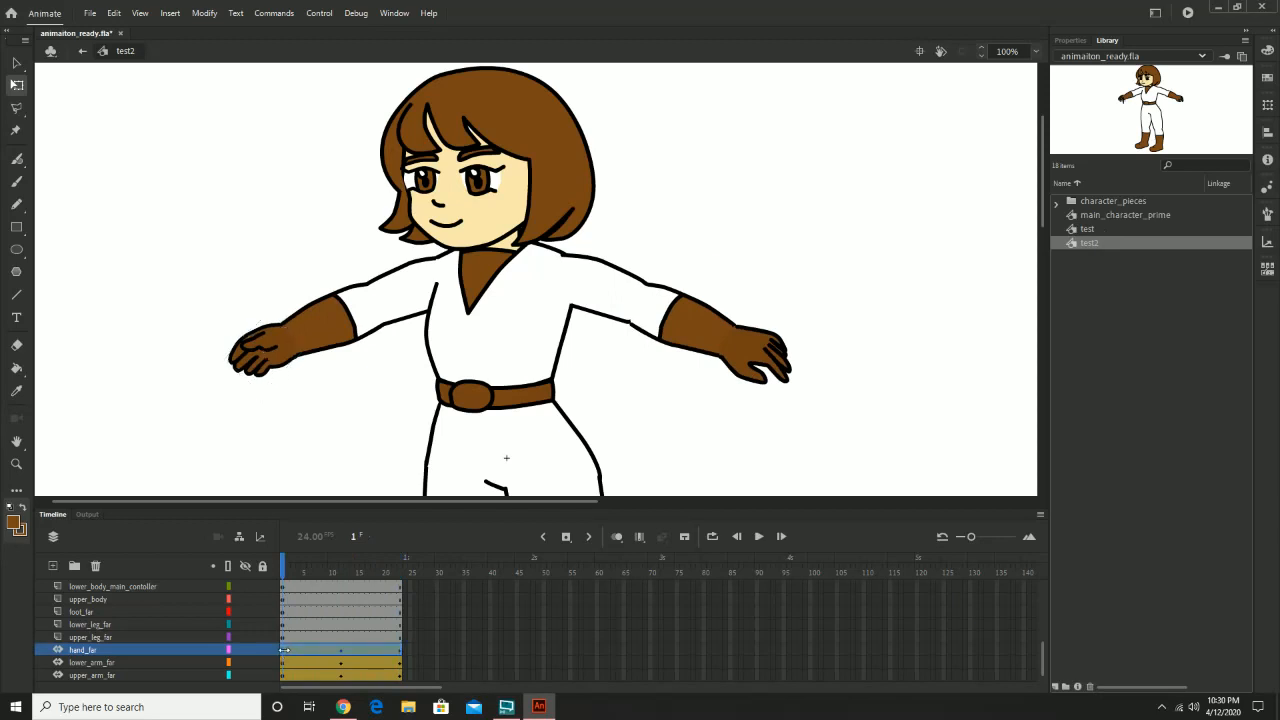
key(.)
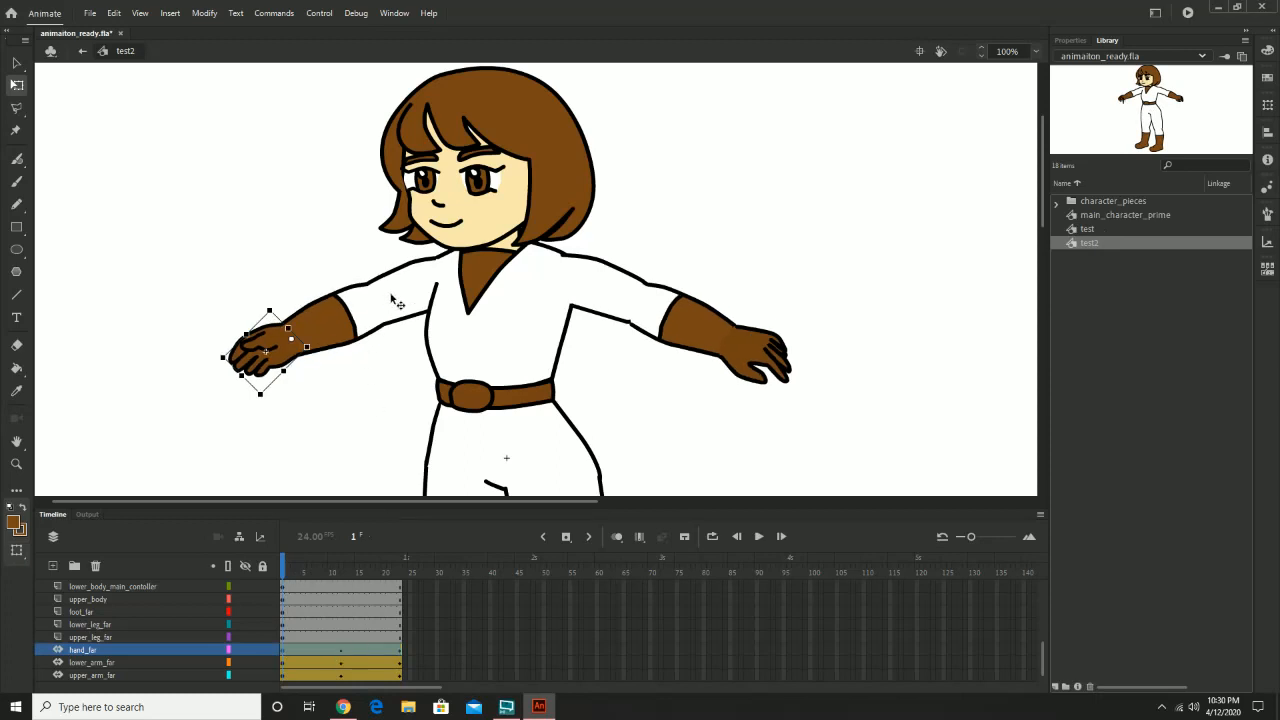
Step: Rotate the far and close upper arms back down to their starting pose at frame 23
drag(366, 580, 405, 592)
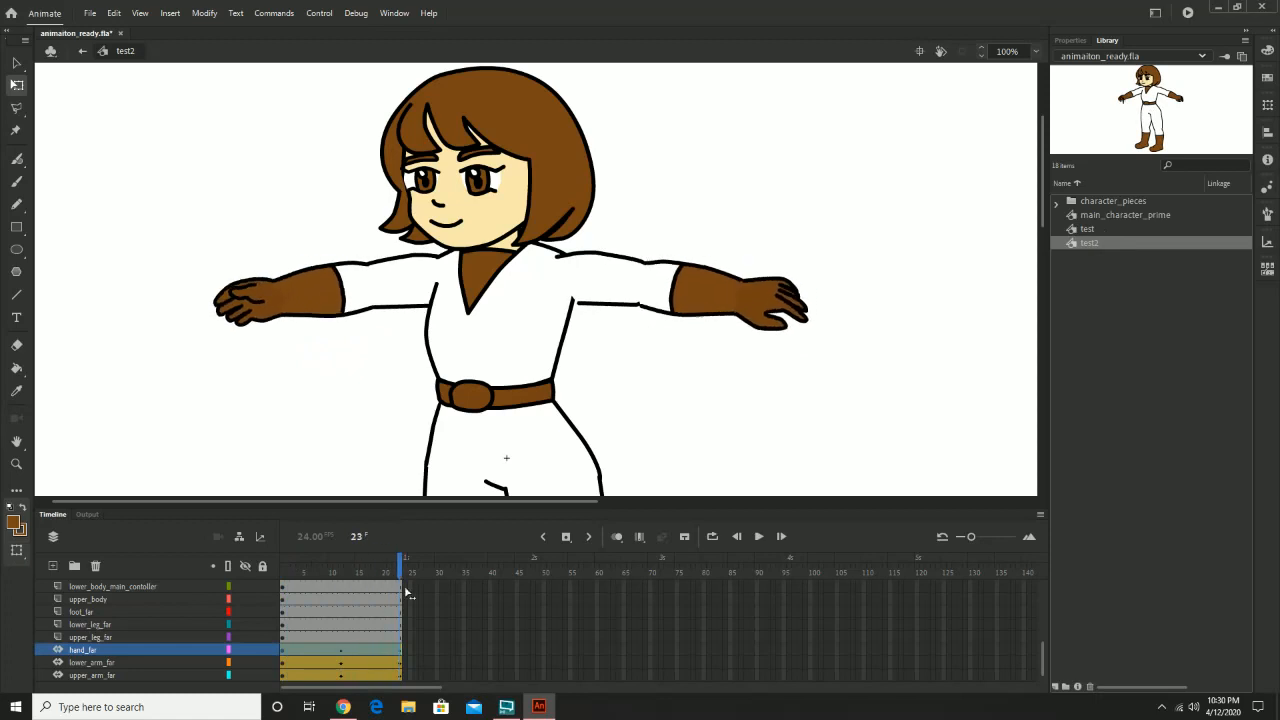
click(430, 288)
drag(388, 352, 415, 365)
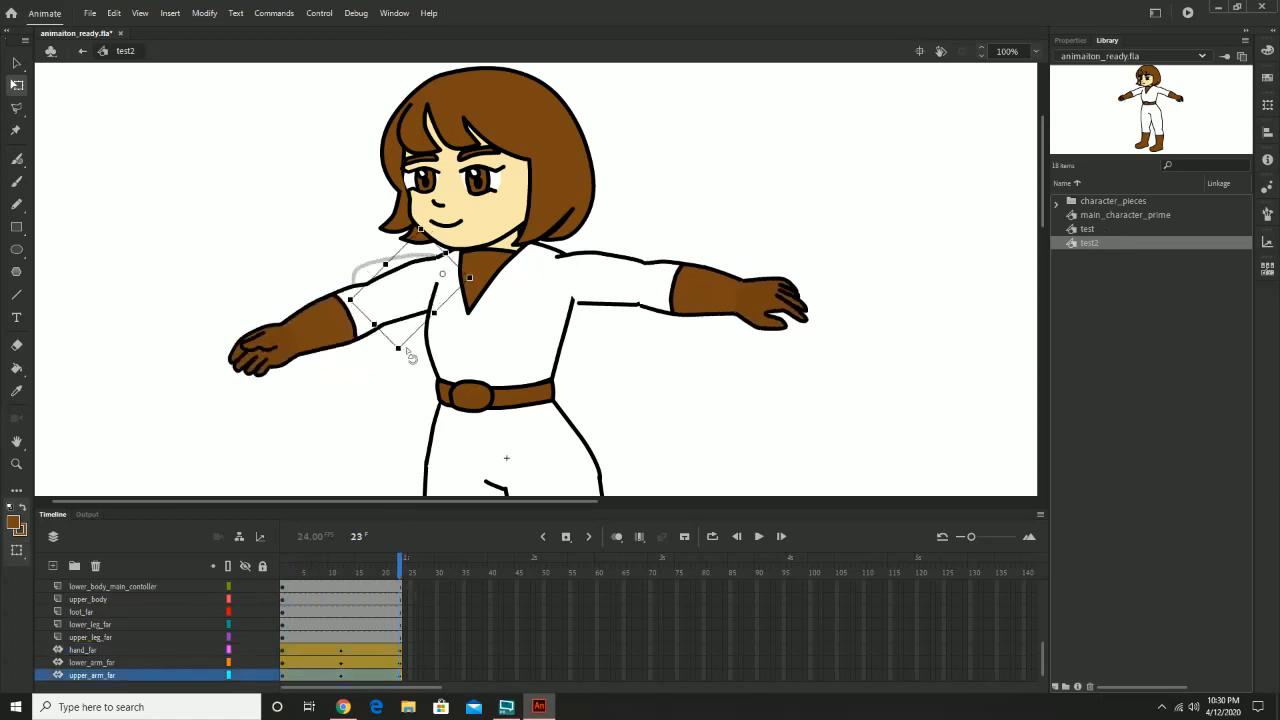
click(600, 275)
drag(658, 259, 681, 307)
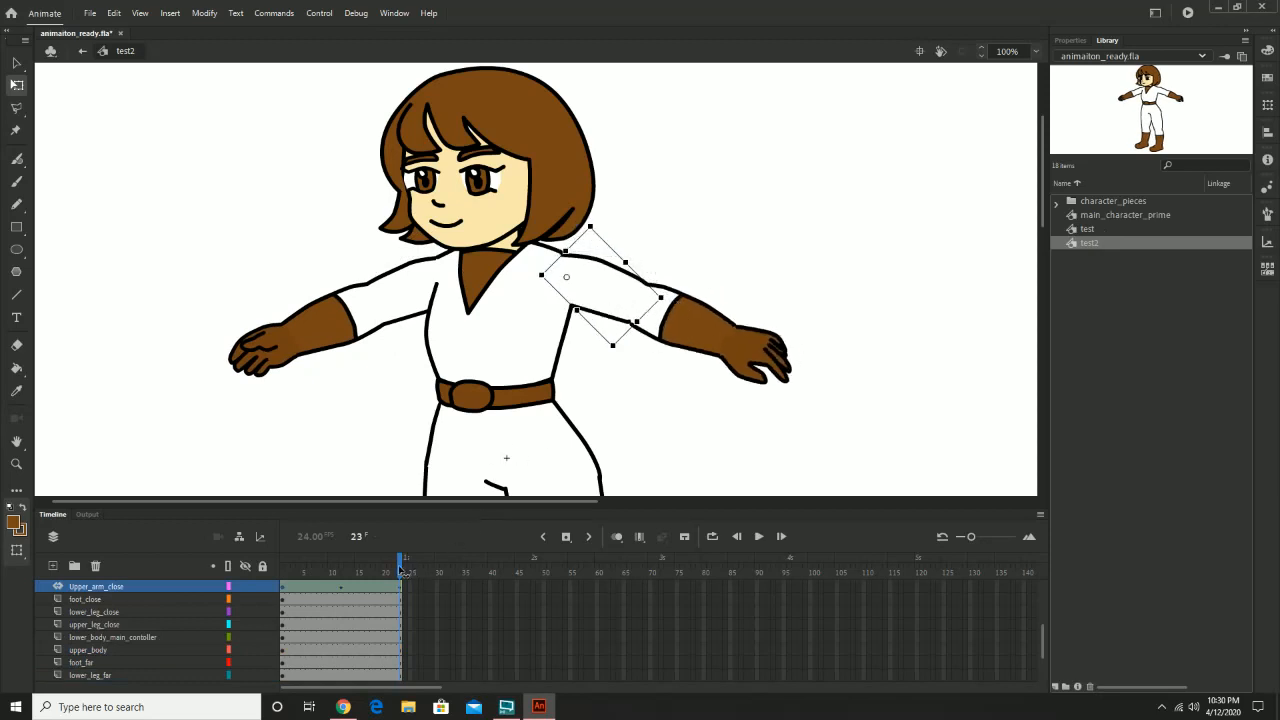
Step: Key both hands at frame 6, rotating them downward to trail the rising arms, and play the animation from frame 1
drag(404, 570, 310, 614)
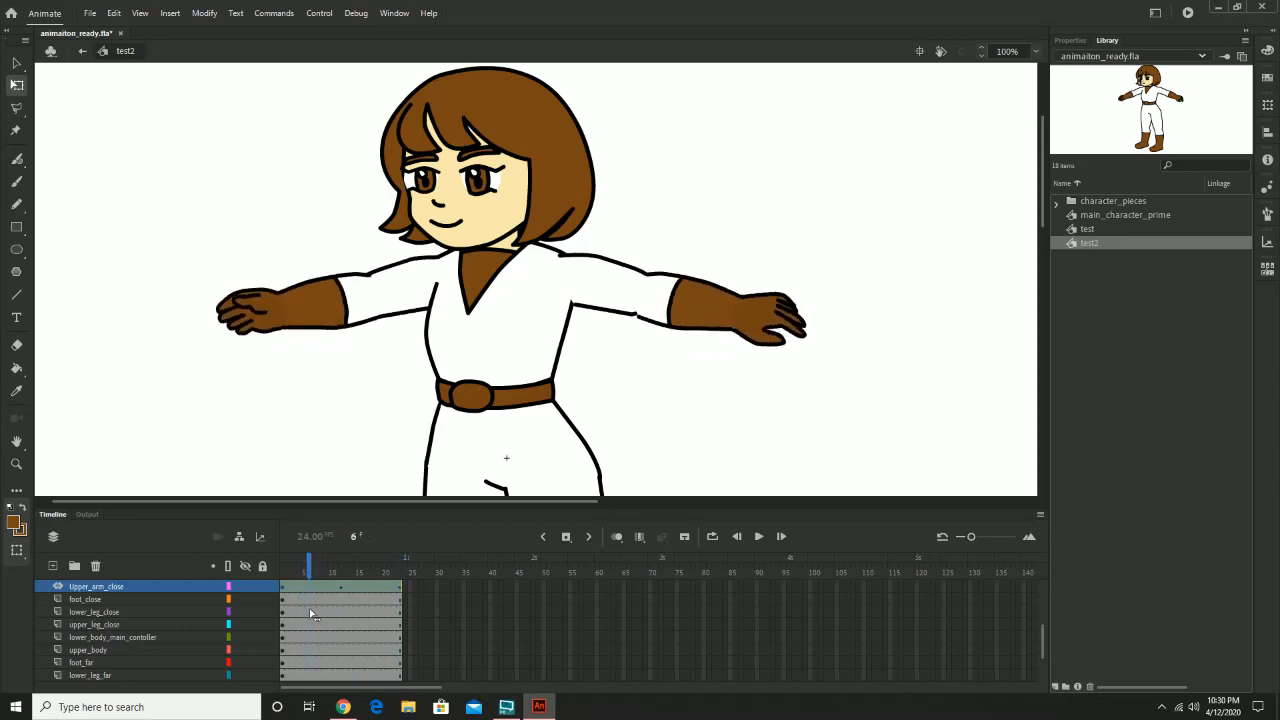
click(322, 291)
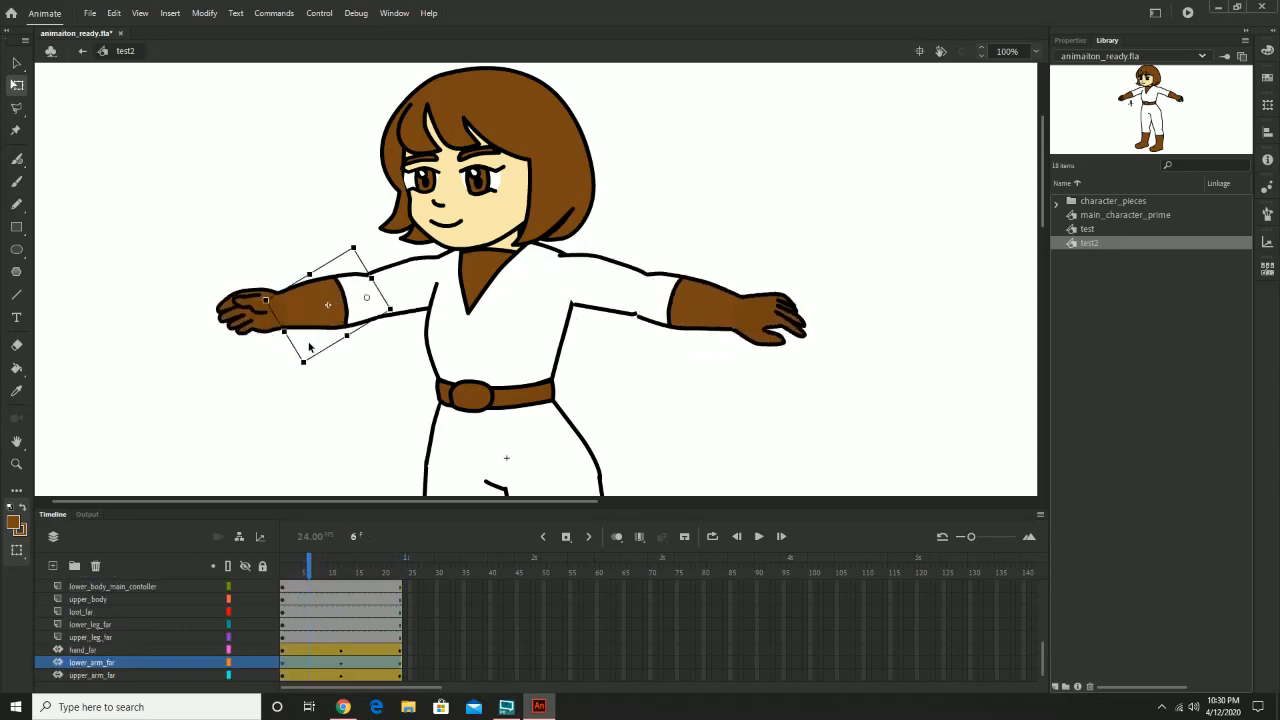
click(258, 318)
drag(236, 365, 262, 376)
click(748, 302)
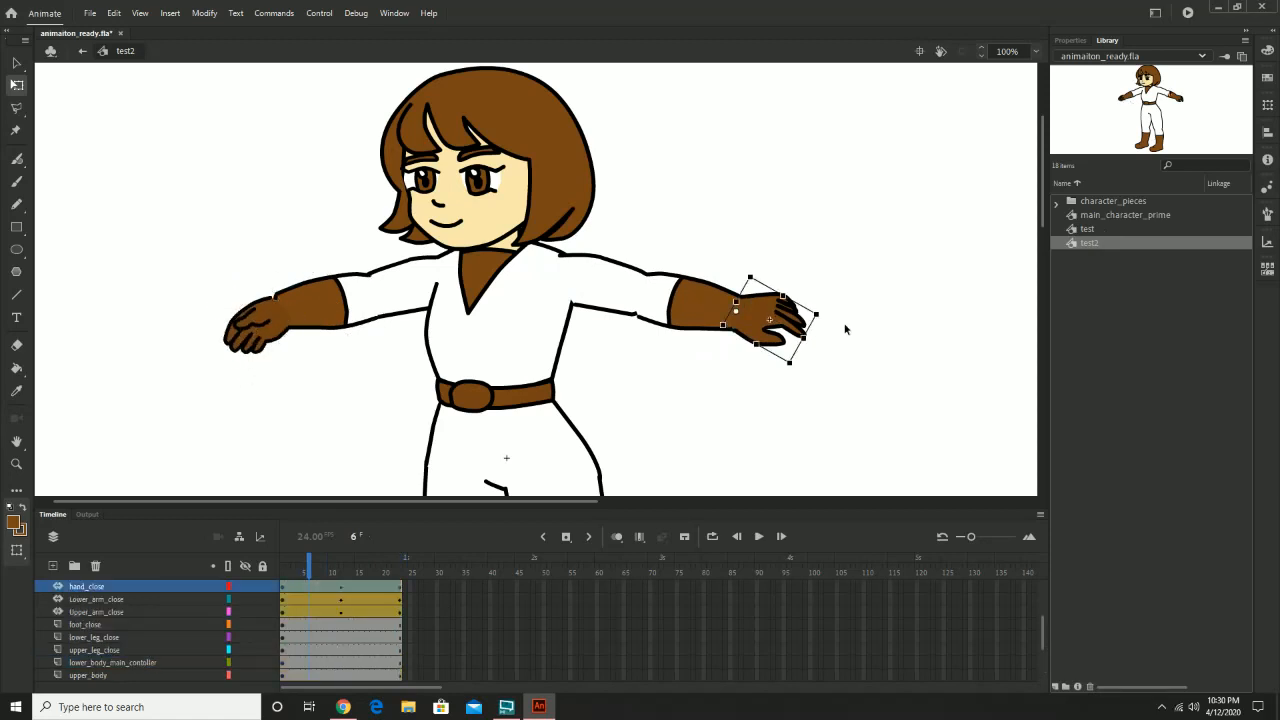
drag(829, 320, 826, 355)
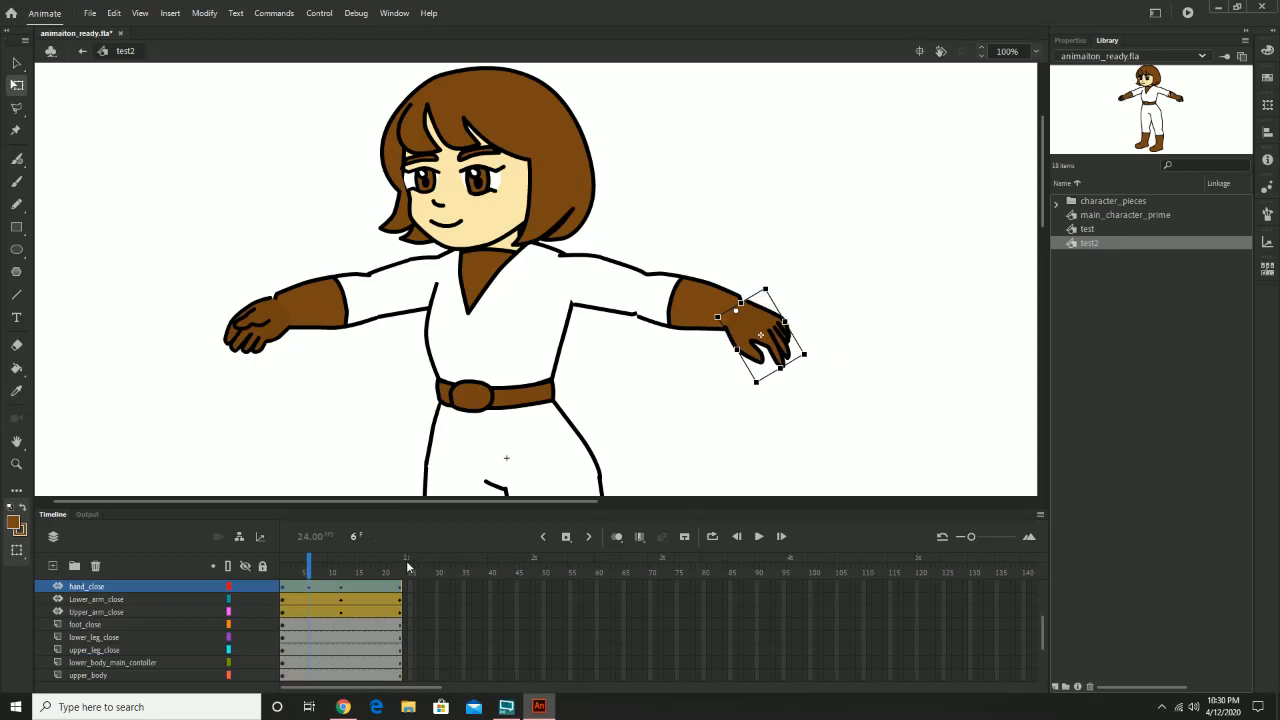
drag(309, 572, 270, 577)
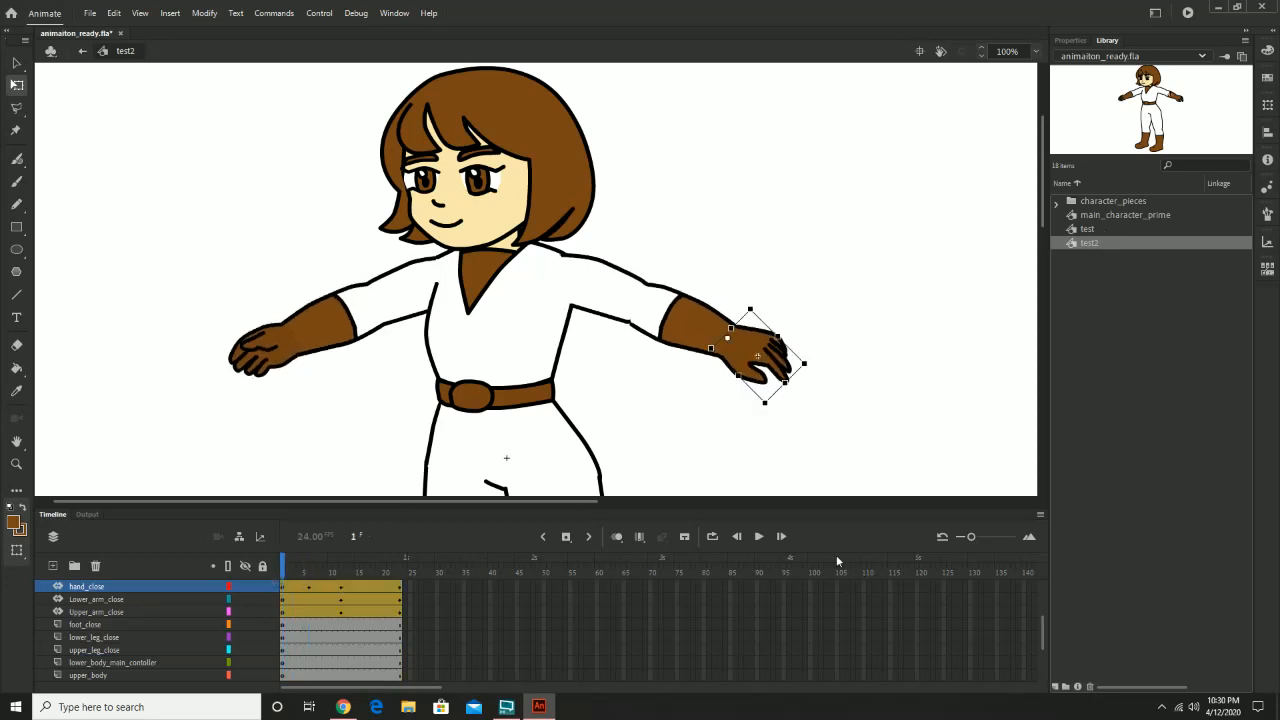
click(758, 537)
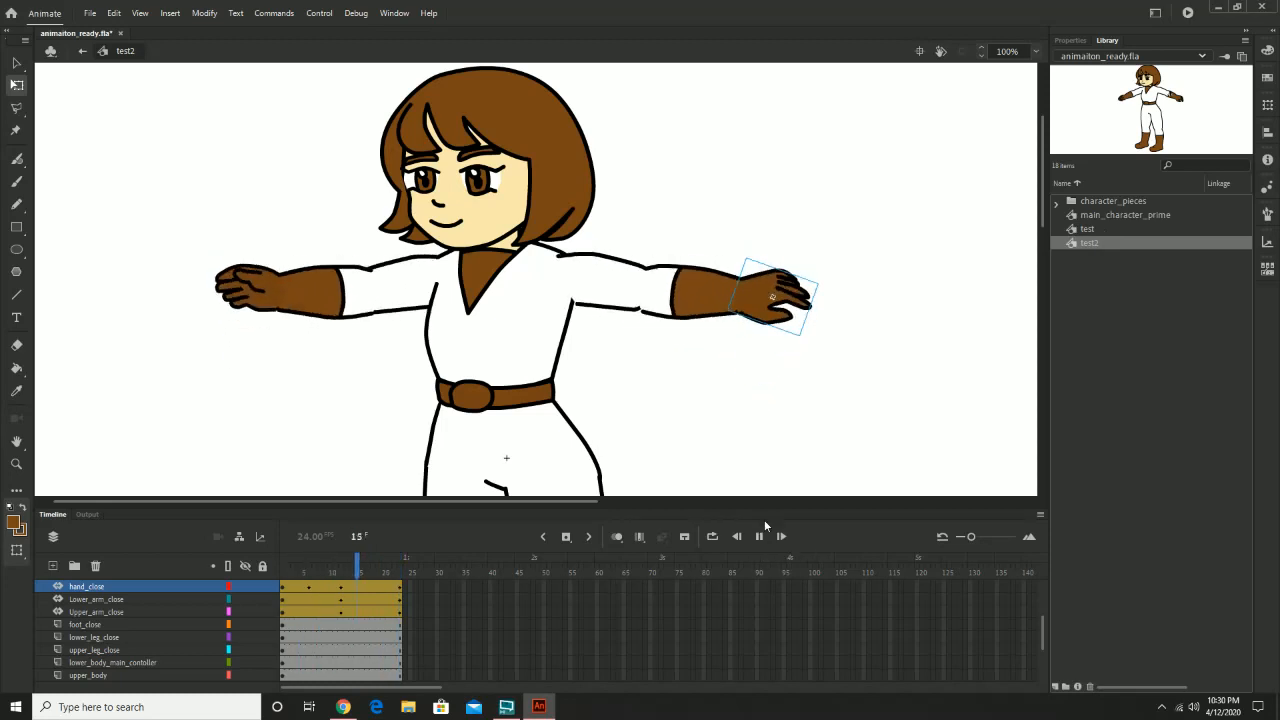
click(760, 535)
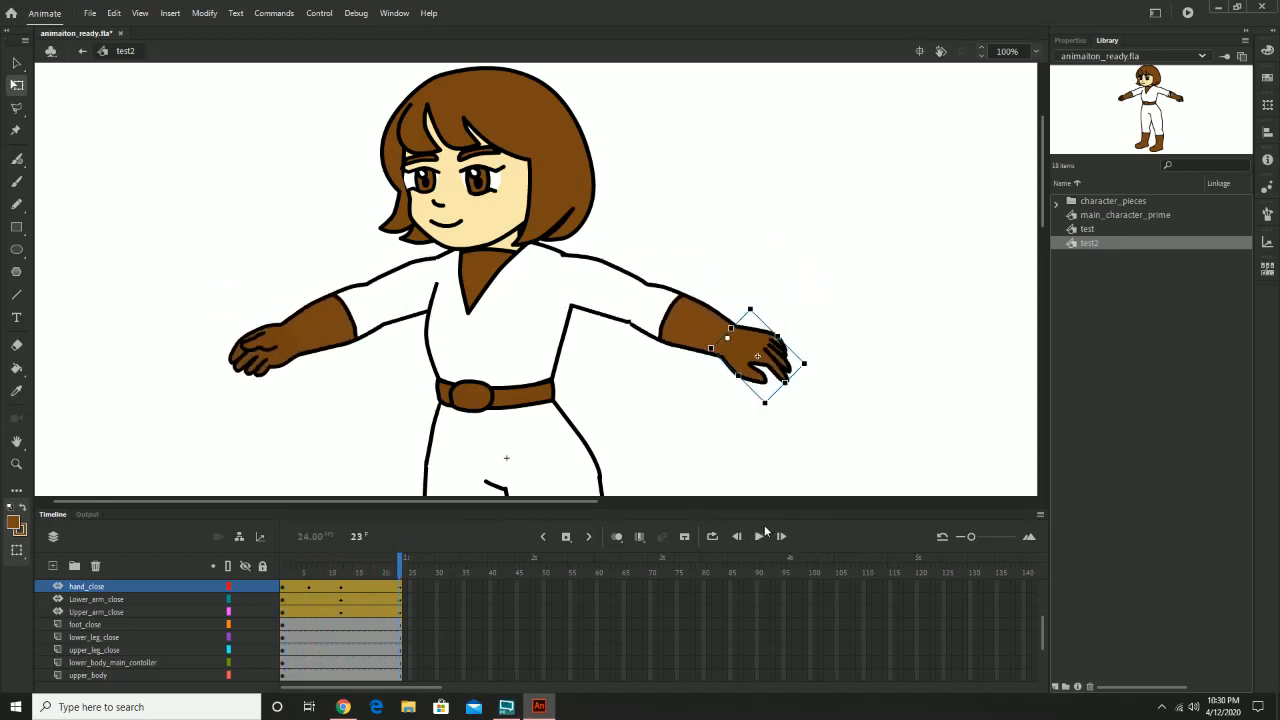
Step: Key the close and far hands at frame 18, rotating each one upward to trail the falling arms
click(376, 571)
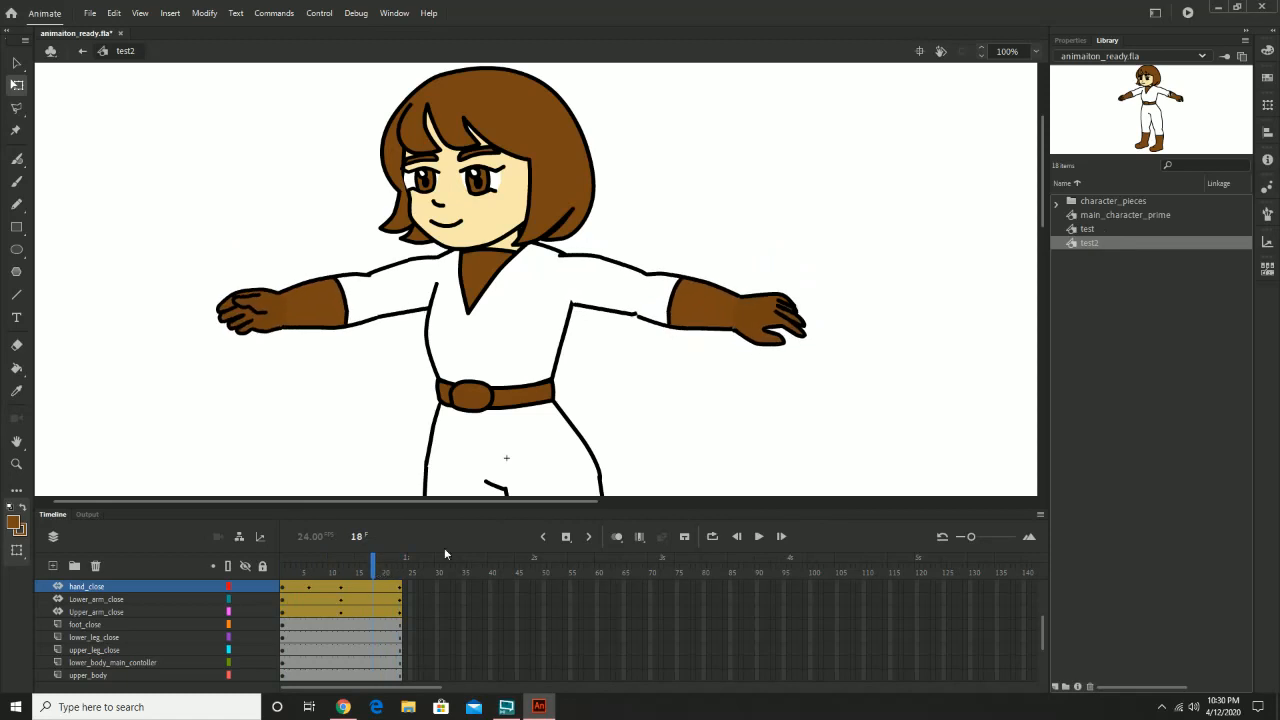
click(742, 308)
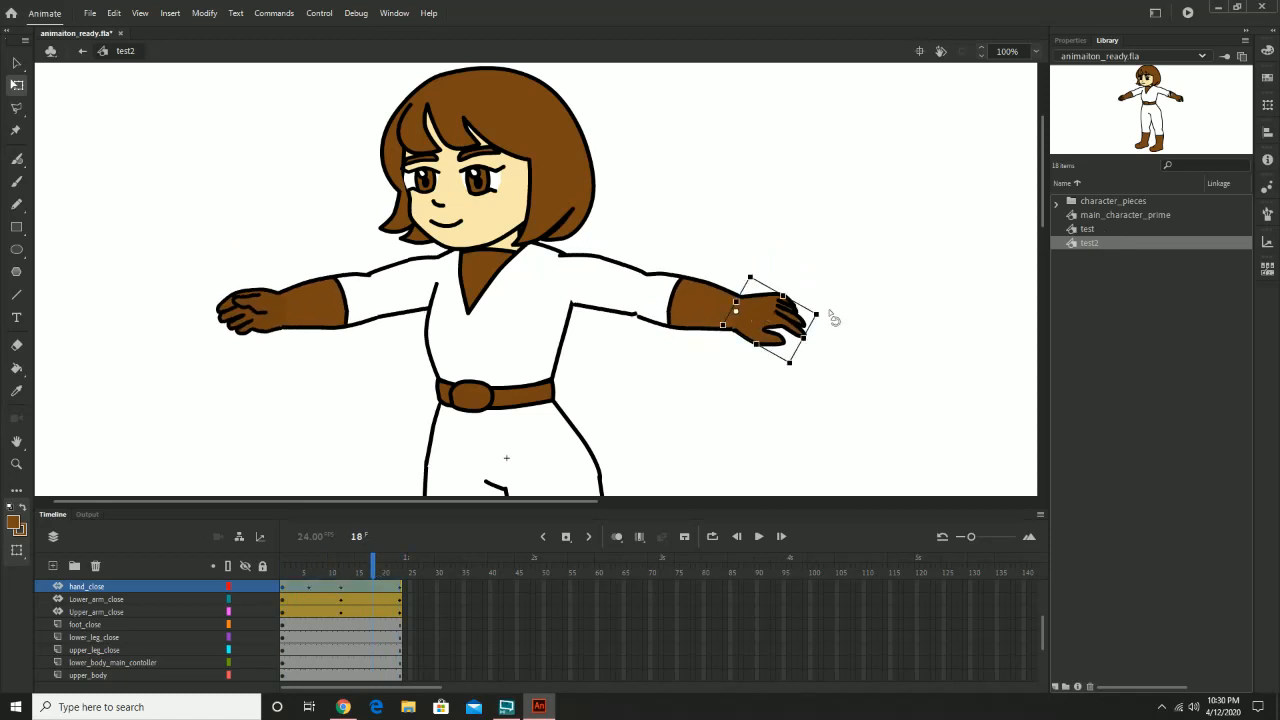
drag(831, 316, 829, 306)
click(263, 315)
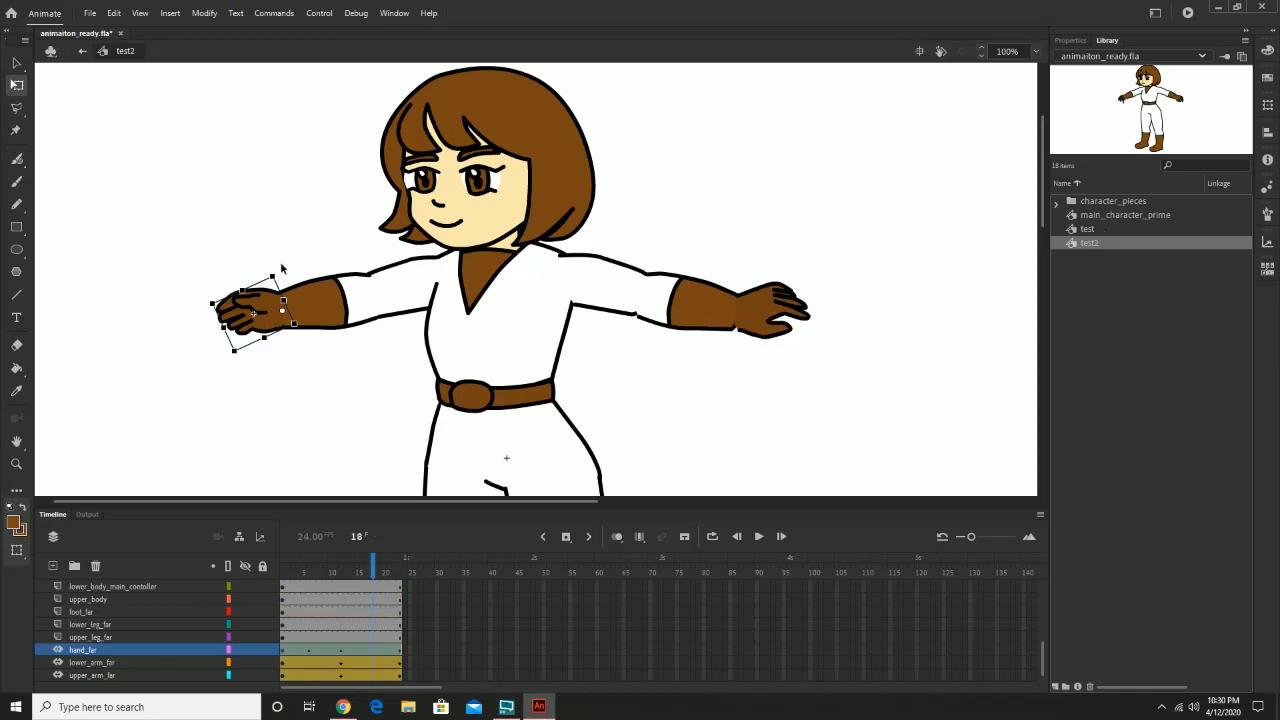
drag(282, 267, 298, 280)
Step: Key both forearms at frame 18 by rotating them slightly upward, and play the animation from frame 1
click(343, 303)
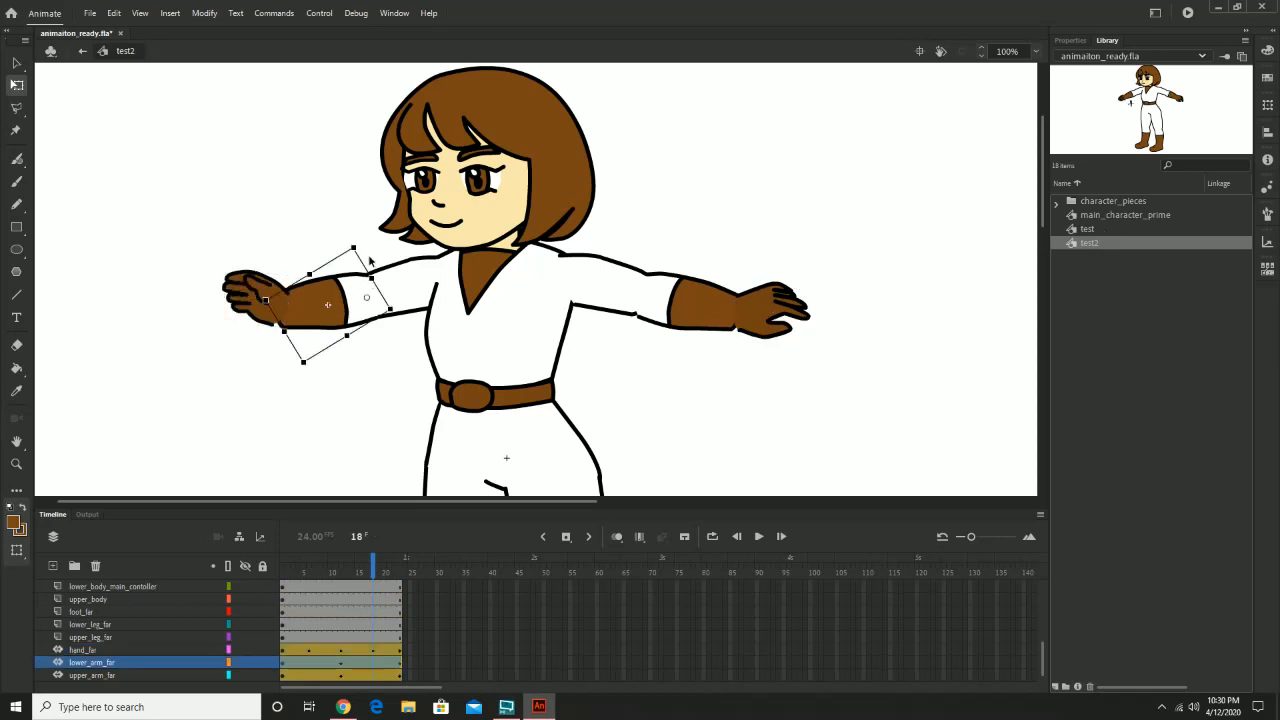
drag(369, 250, 382, 252)
click(695, 304)
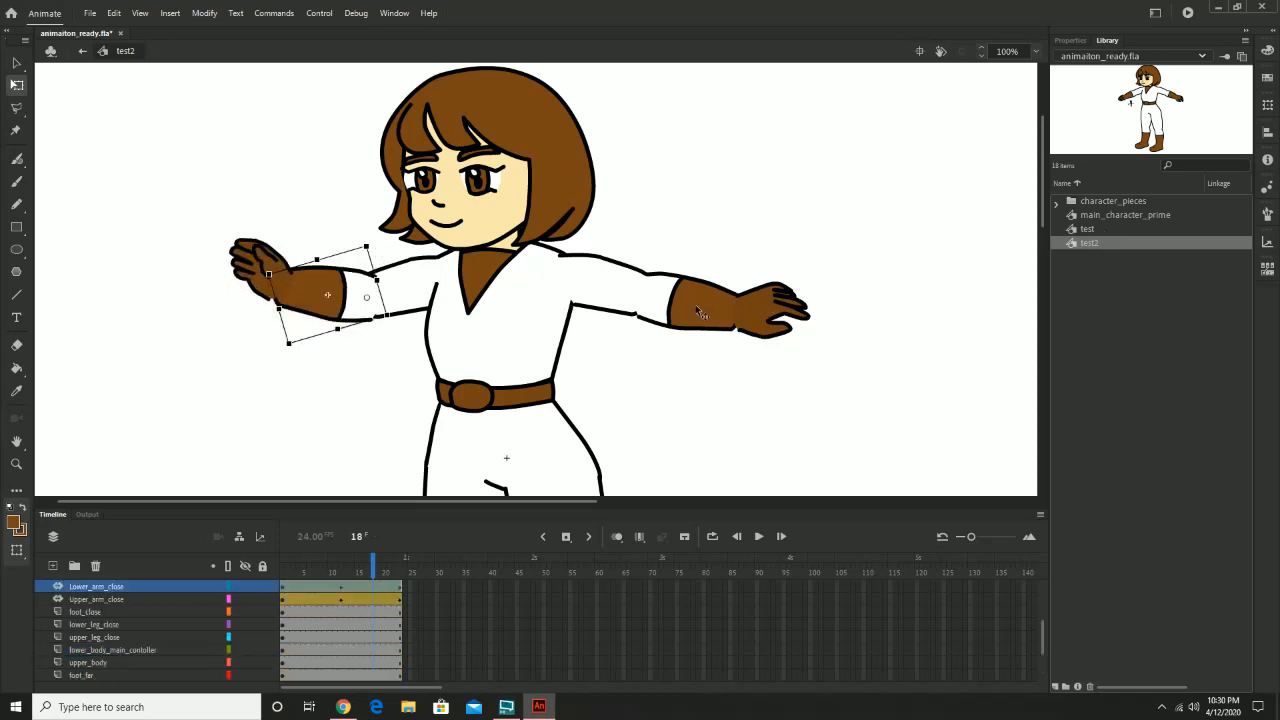
drag(764, 308, 764, 293)
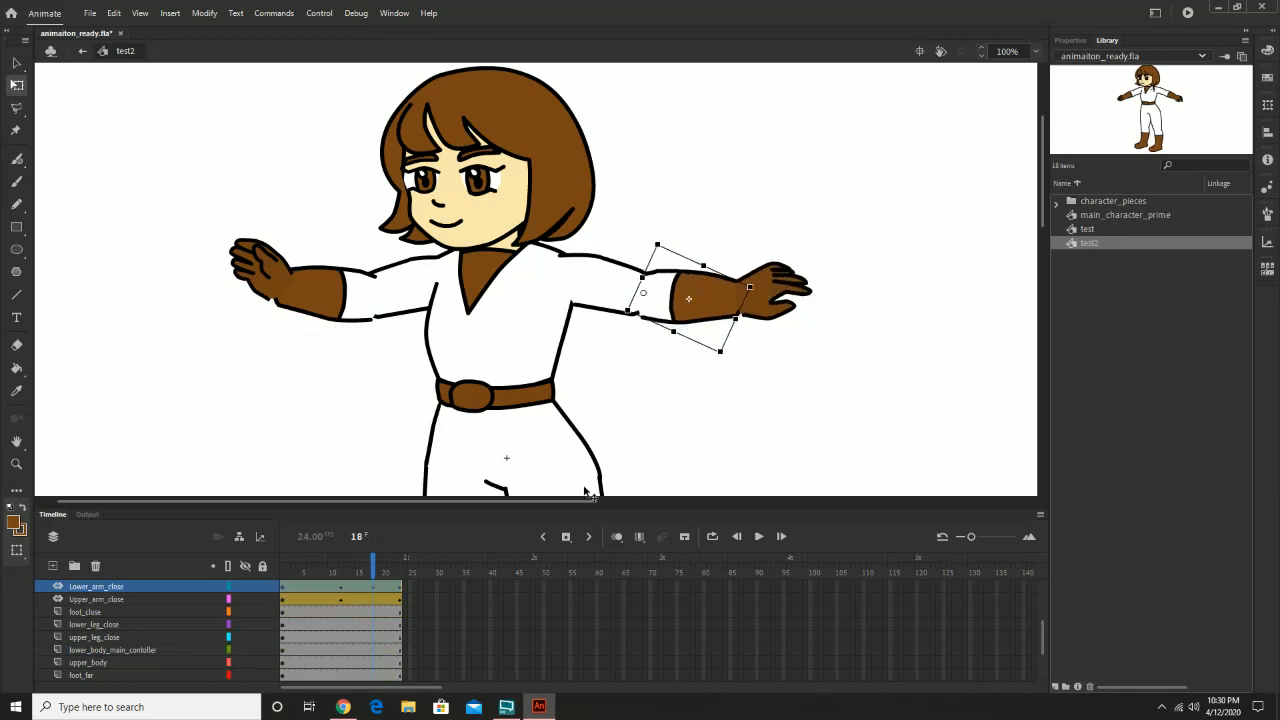
drag(373, 568, 249, 589)
click(251, 589)
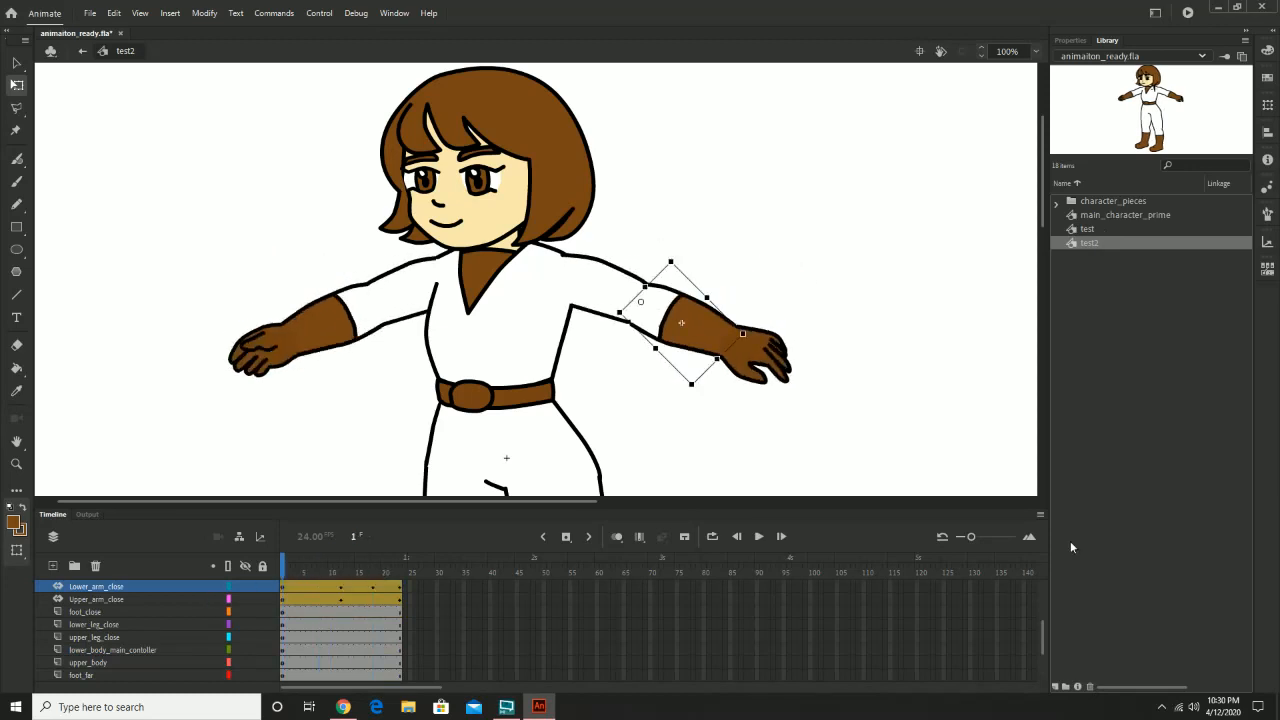
click(759, 537)
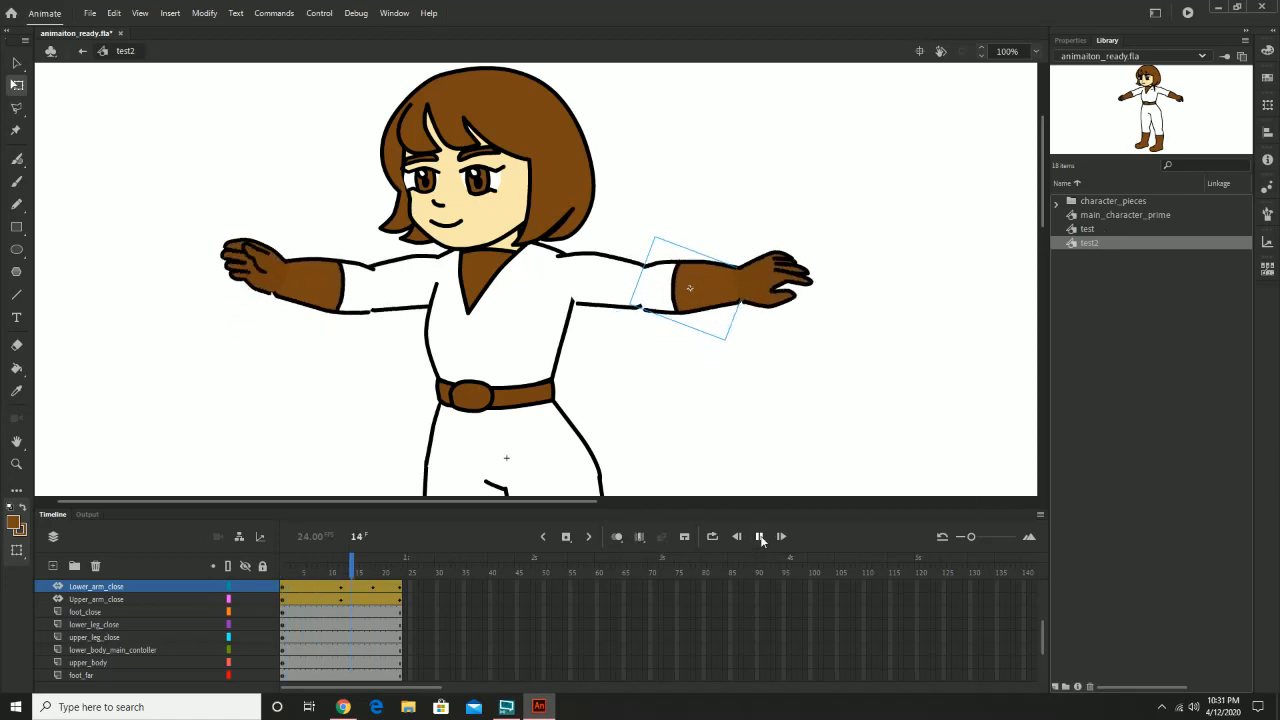
click(759, 537)
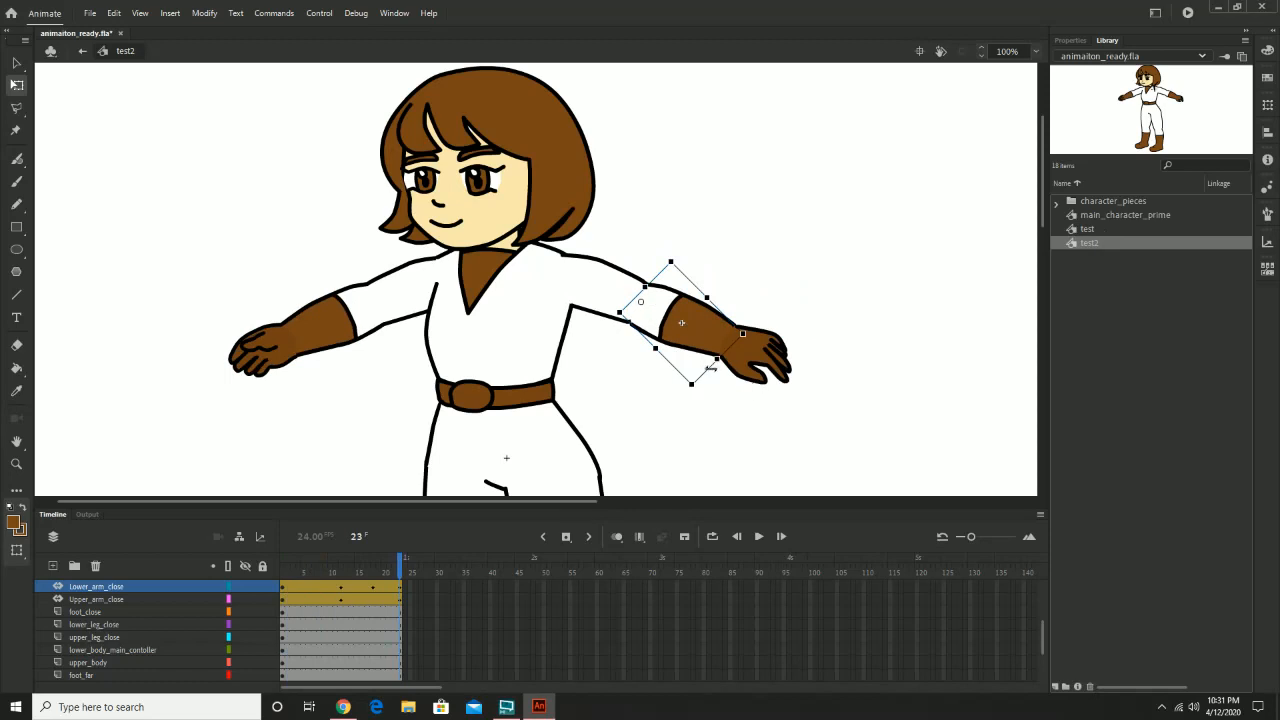
Step: Return to Scene 1 and add a new layer above the animation1 layer
click(82, 52)
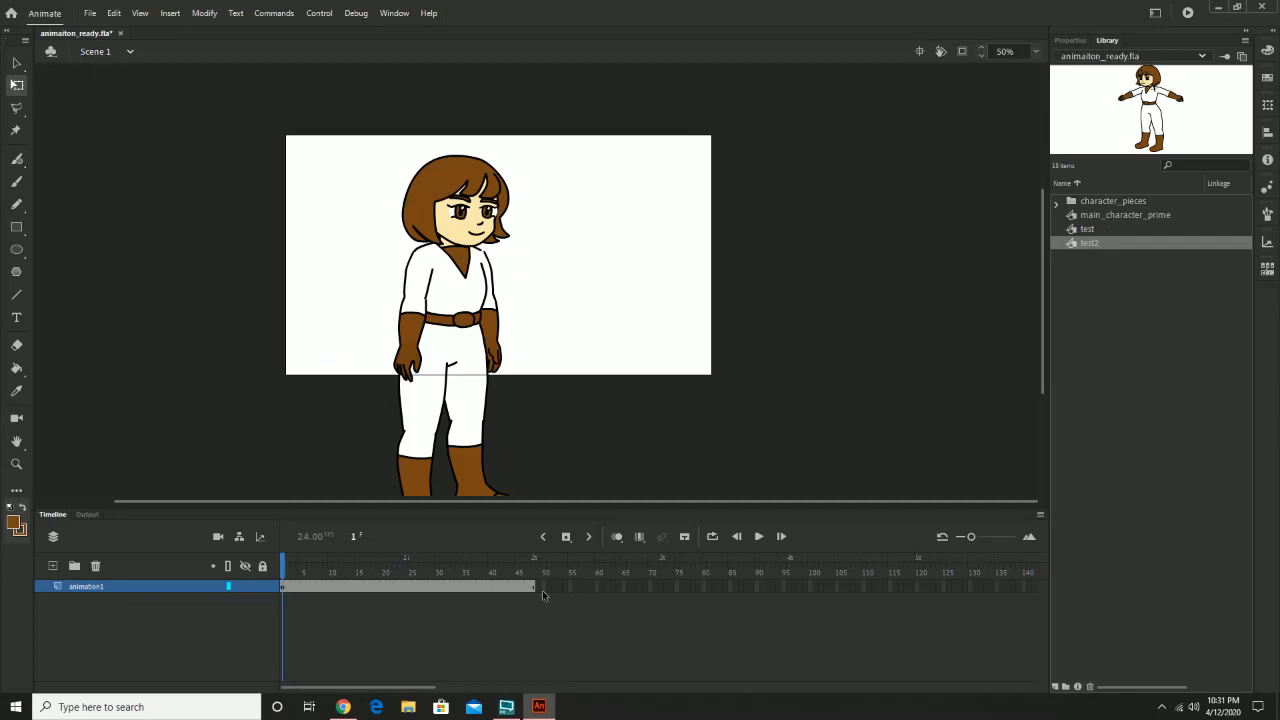
click(53, 566)
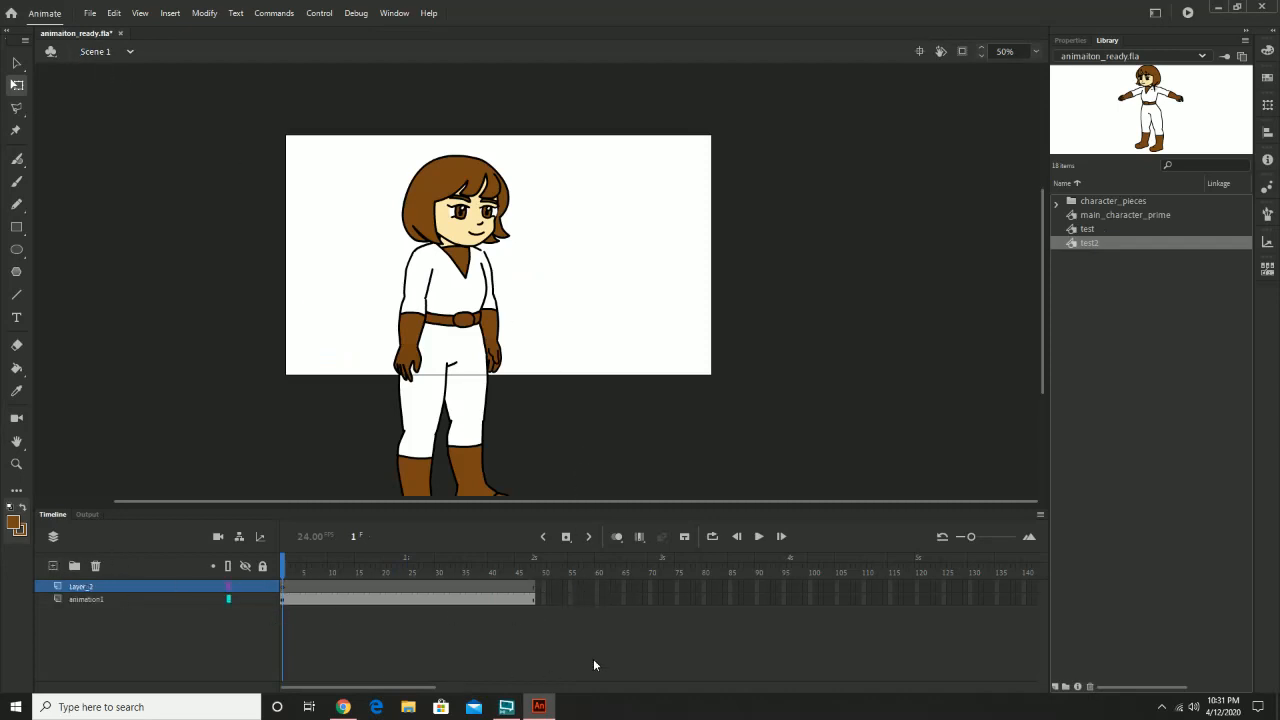
Step: Insert a blank keyframe at frame 49 of Layer_2, directly after the end of the animation1 span
click(536, 600)
click(540, 605)
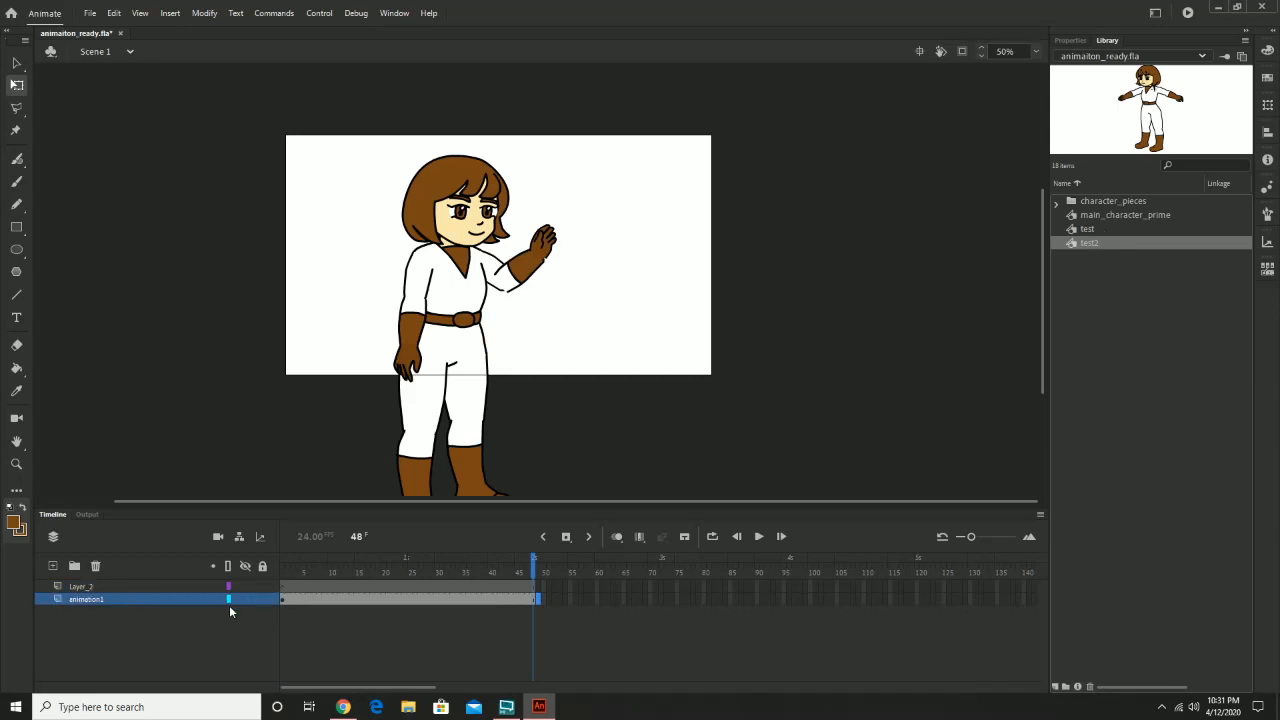
click(242, 599)
click(242, 599)
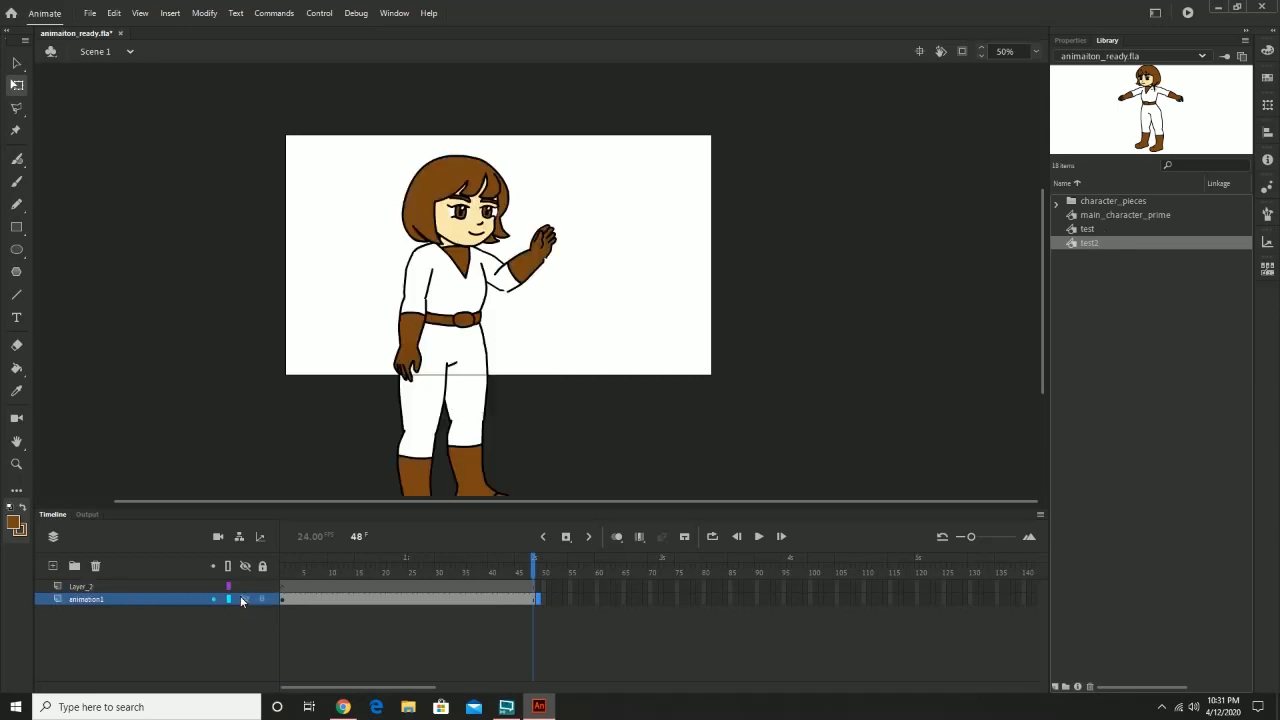
click(400, 587)
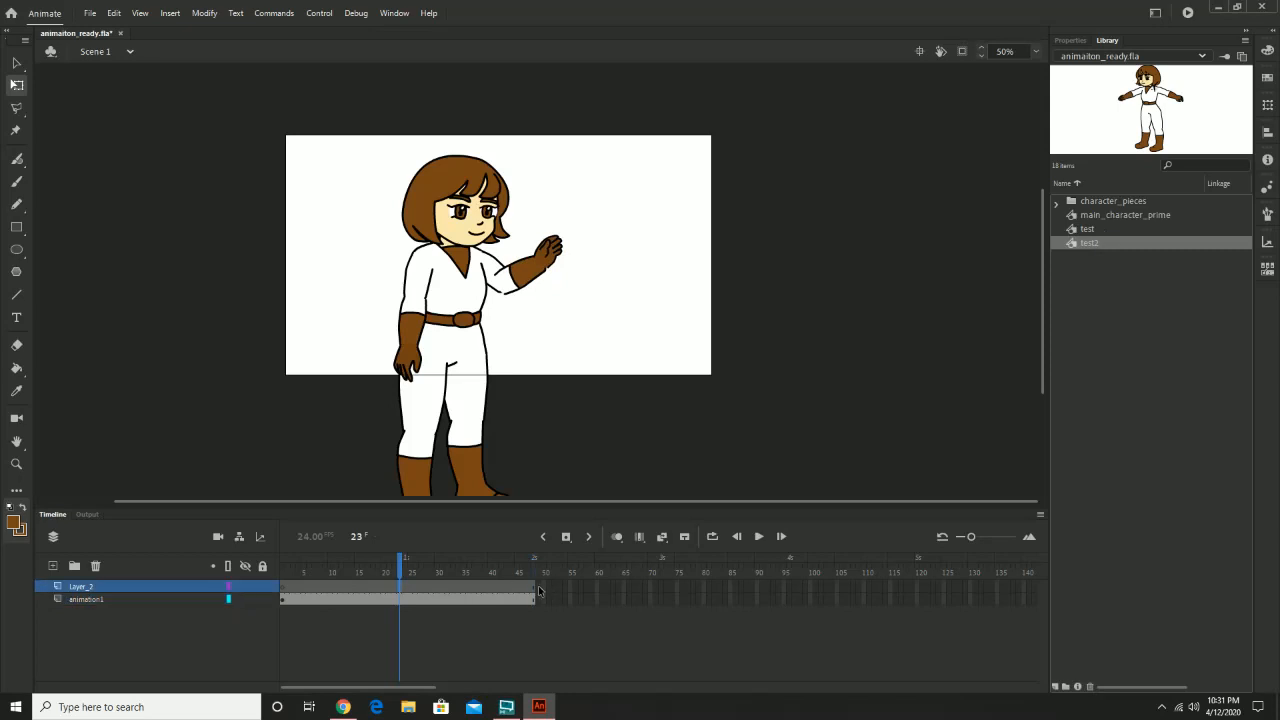
click(538, 587)
right_click(538, 587)
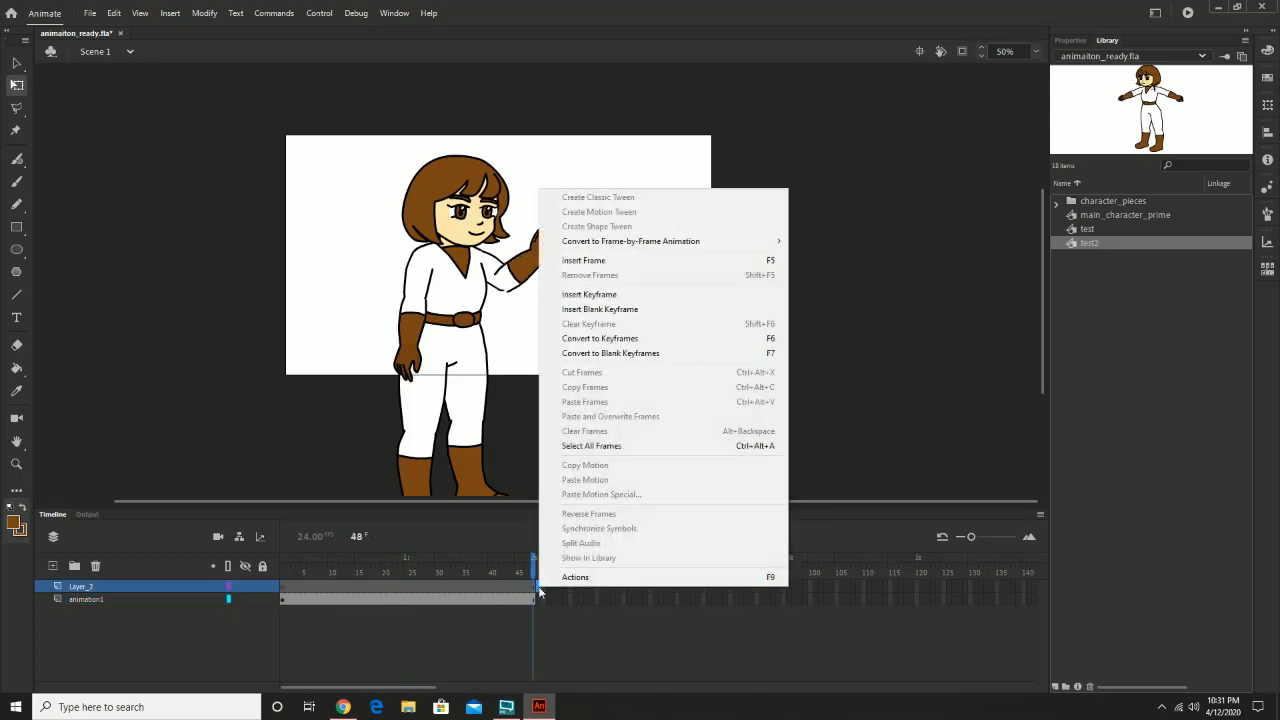
click(648, 310)
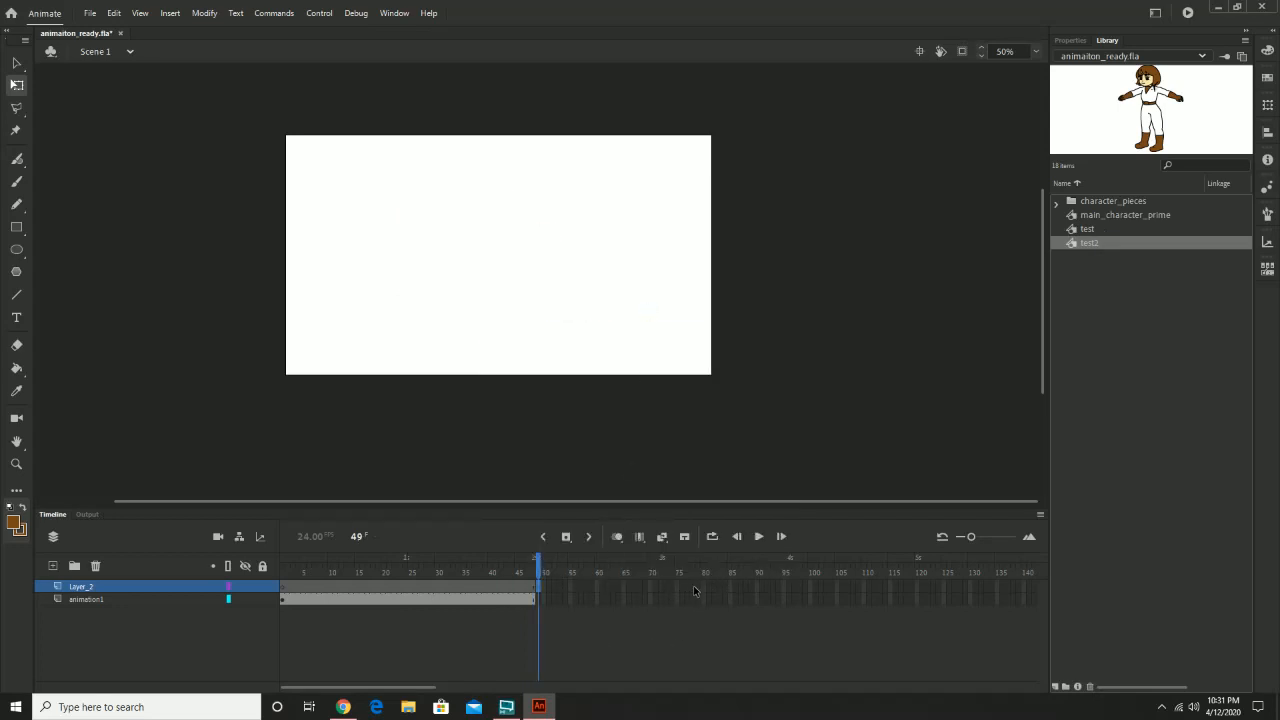
Step: Extend Layer_2 with frames up to frame 97 and place the test2 symbol from the library on the stage
click(790, 586)
right_click(791, 587)
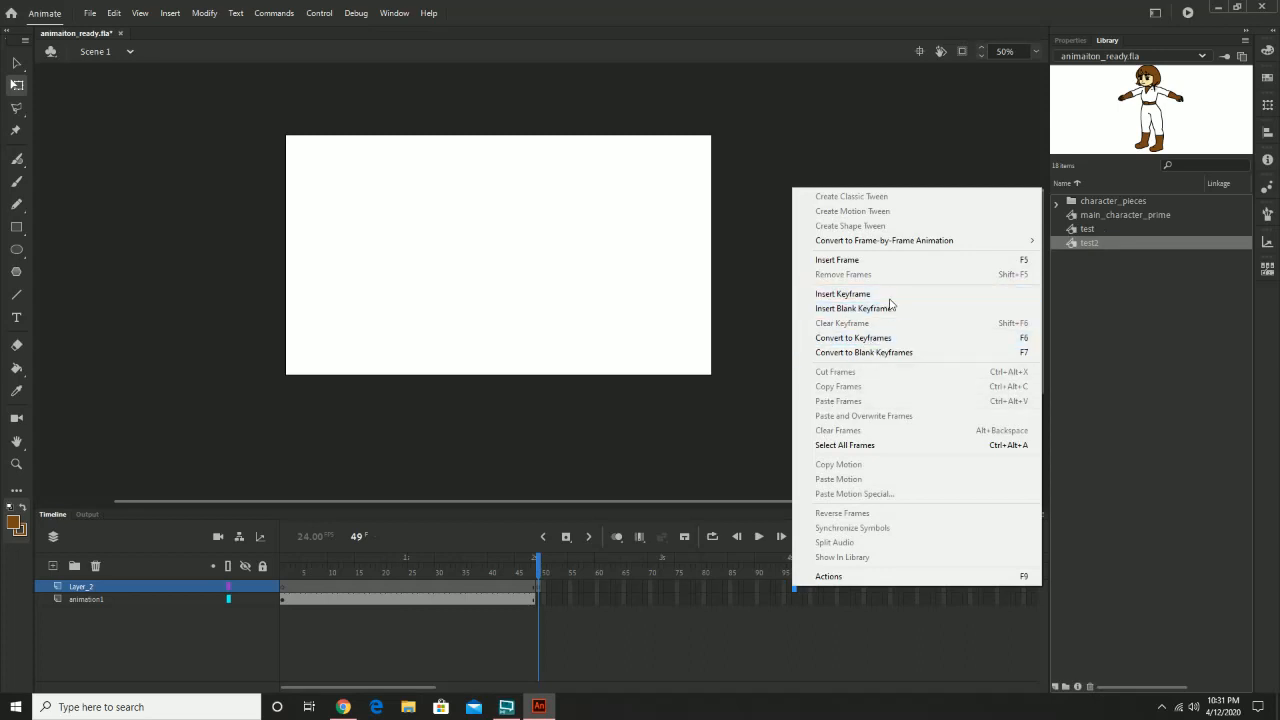
click(879, 260)
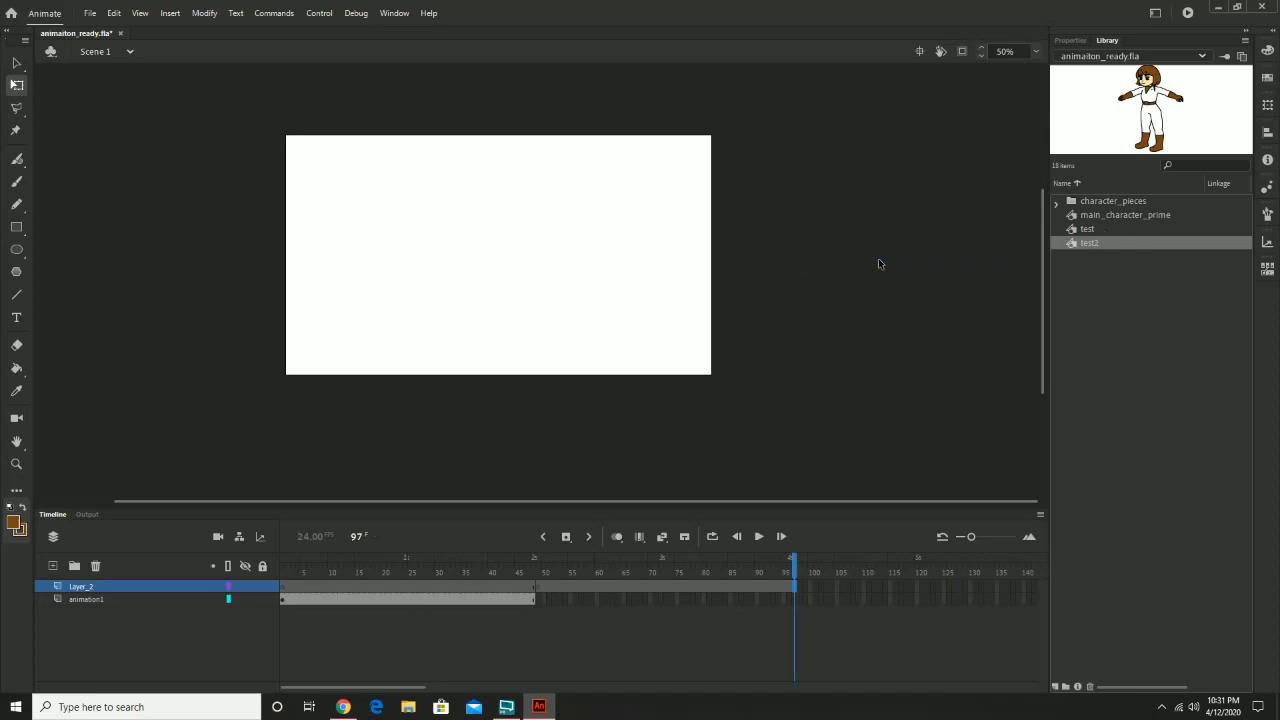
click(1097, 243)
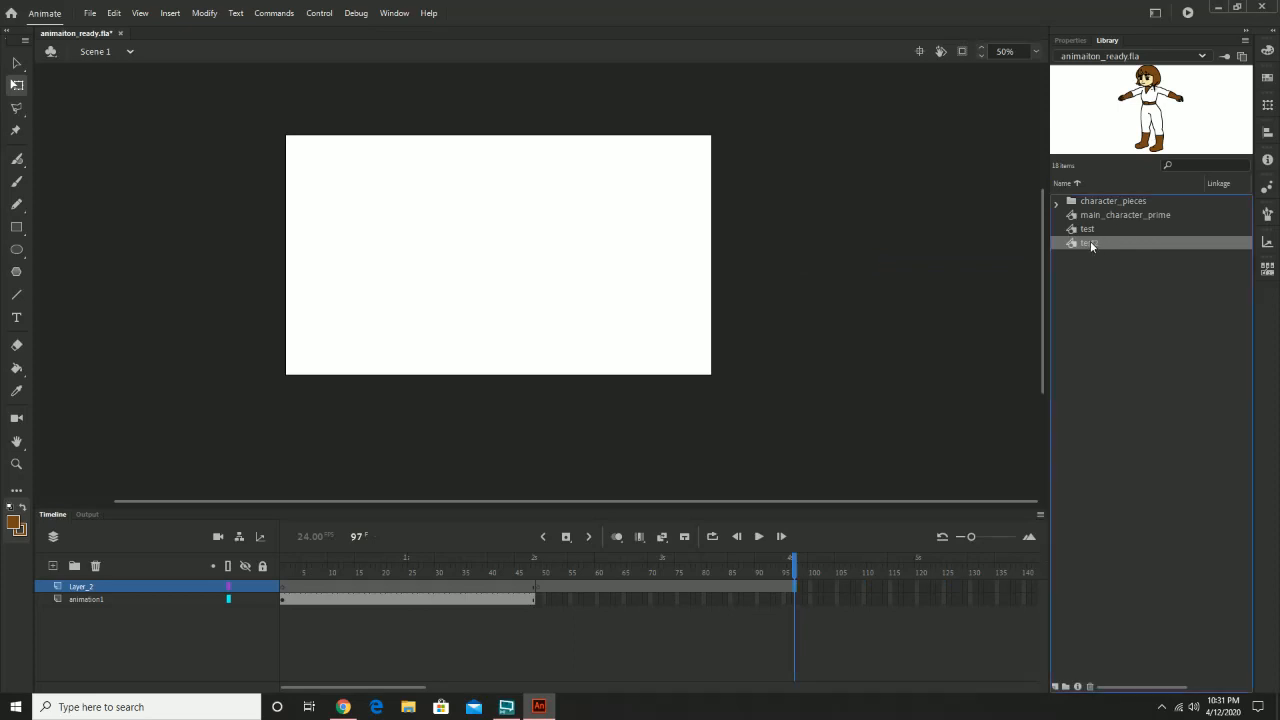
drag(1091, 246, 563, 309)
Step: Play the scene from frame 4 to review both animations in sequence, and scrub through the second one up to frame 96
drag(542, 567, 298, 568)
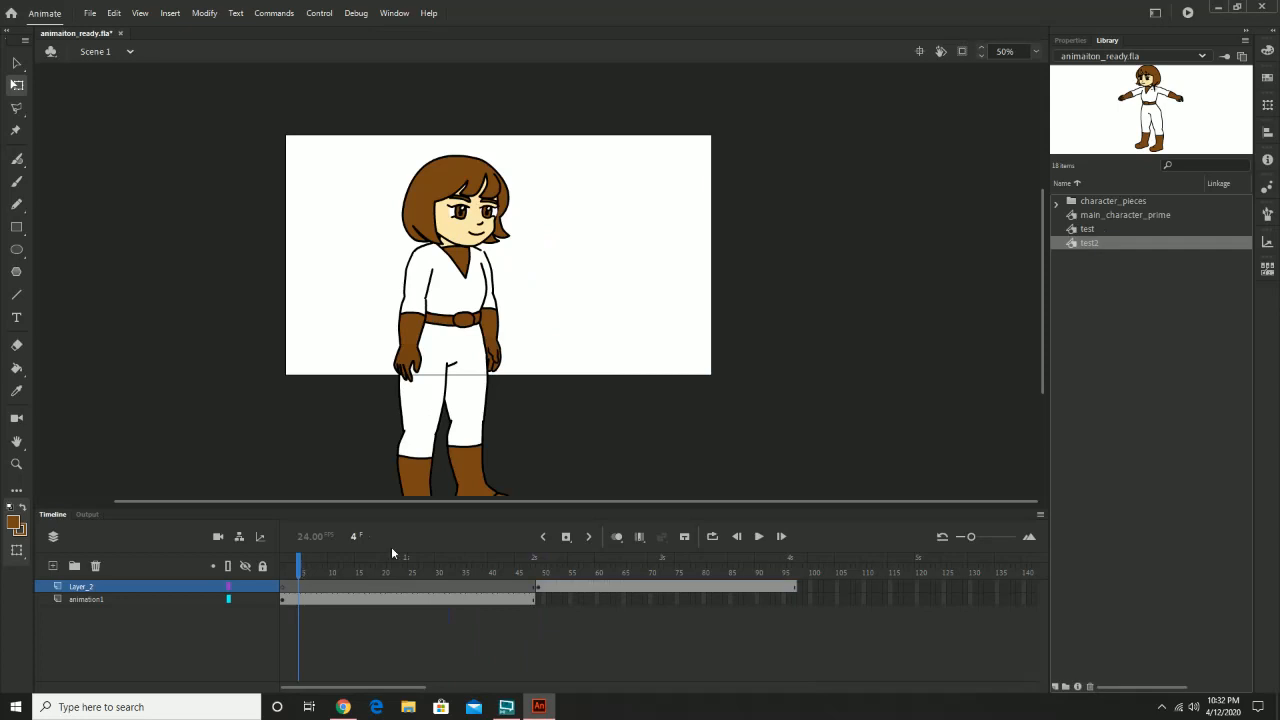
click(759, 537)
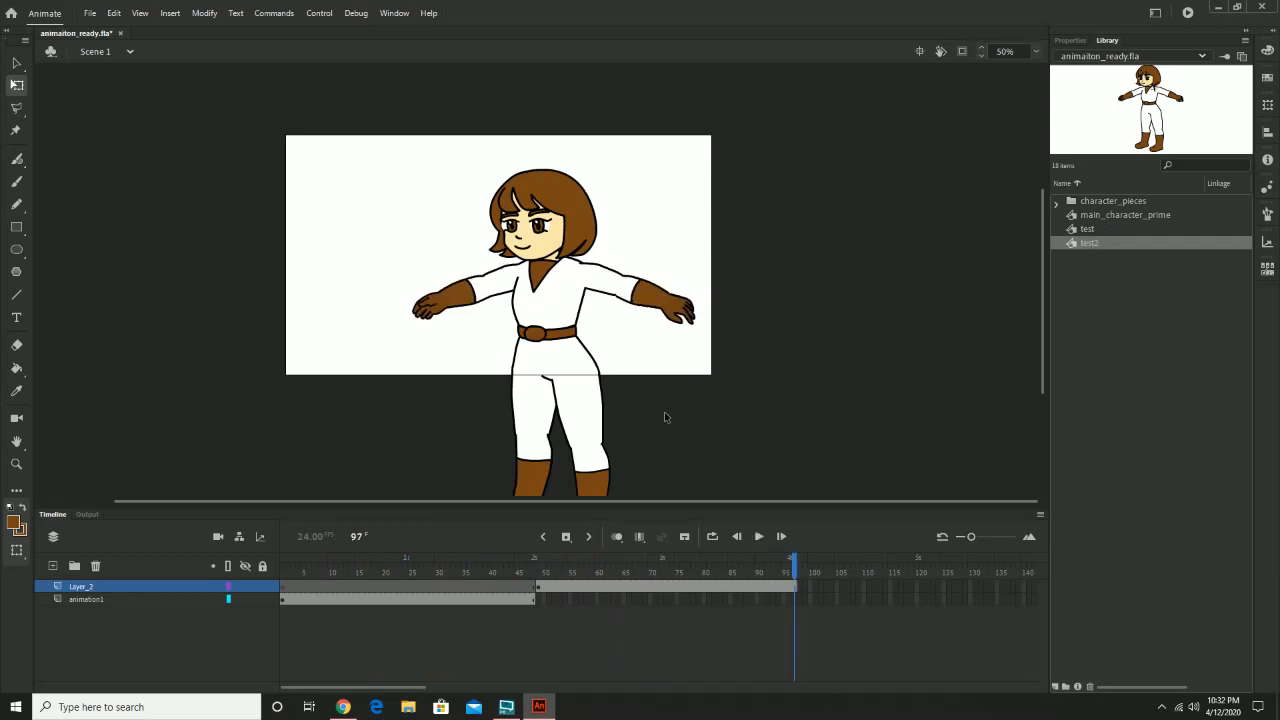
click(759, 537)
click(1137, 214)
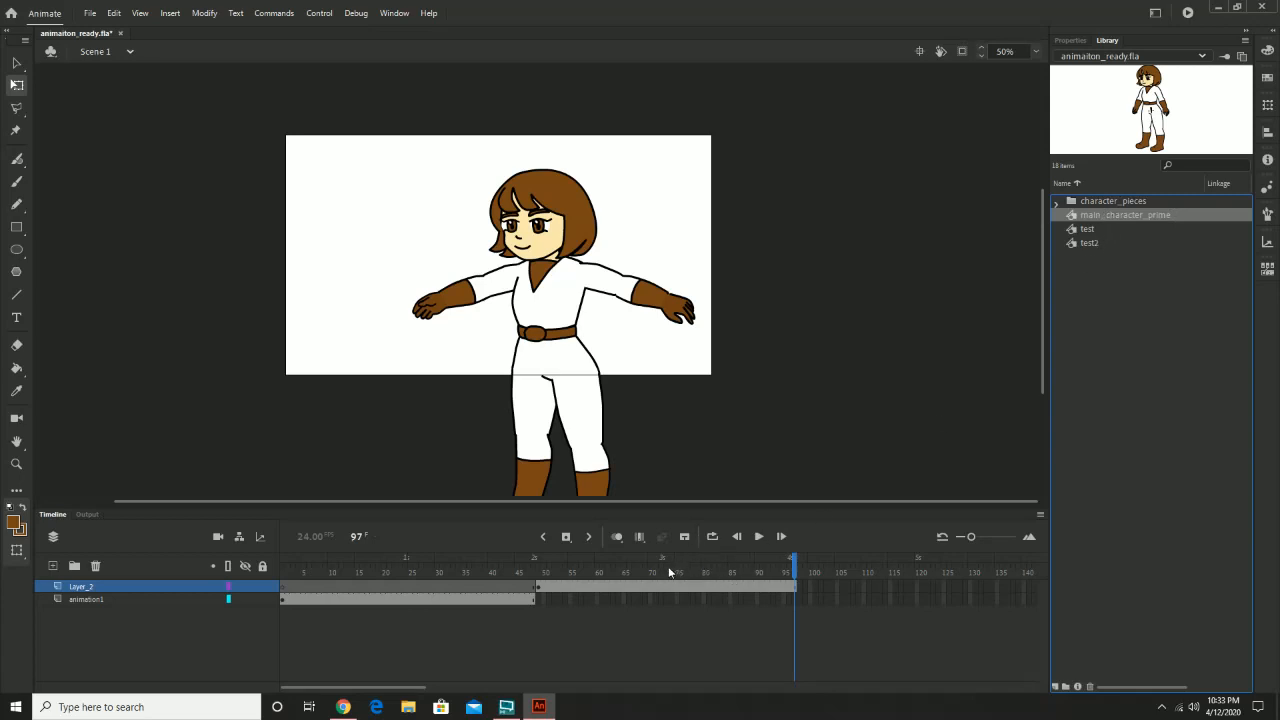
drag(668, 568, 793, 596)
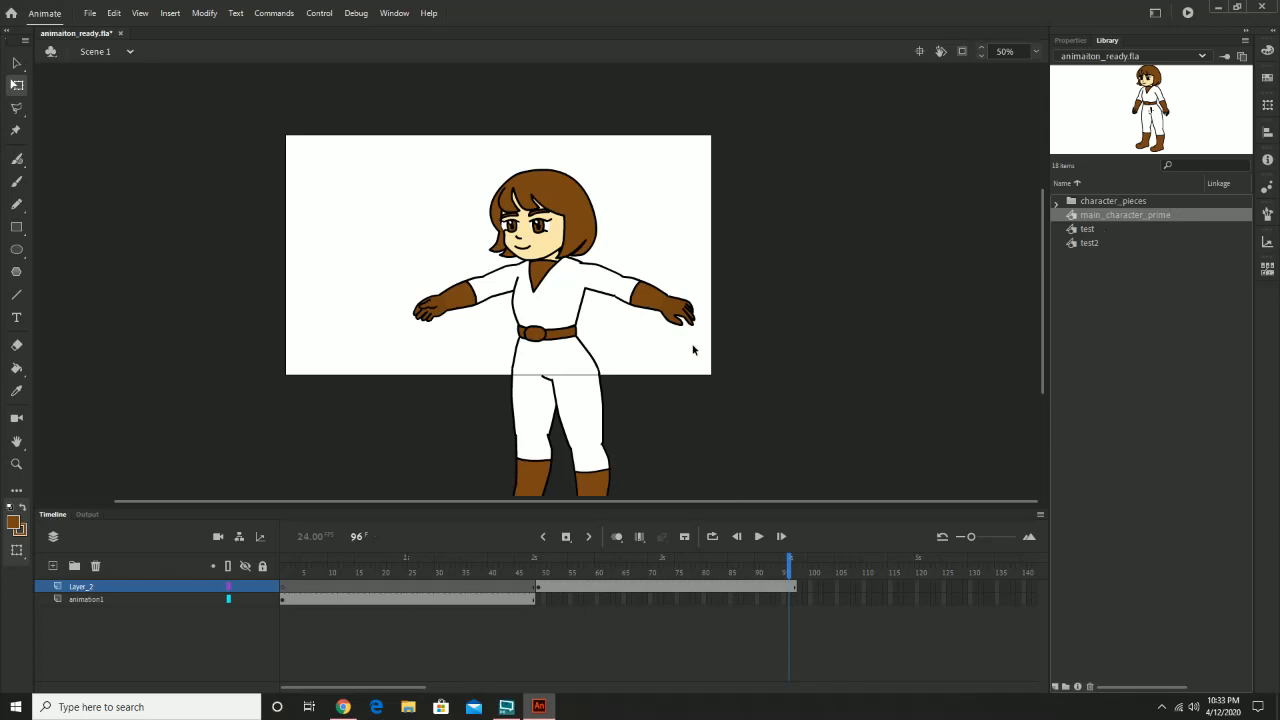
Step: Enlarge the test2 character until the head reaches the stage's upper edge, centre it horizontally on the stage, and scrub to frame 72
click(548, 371)
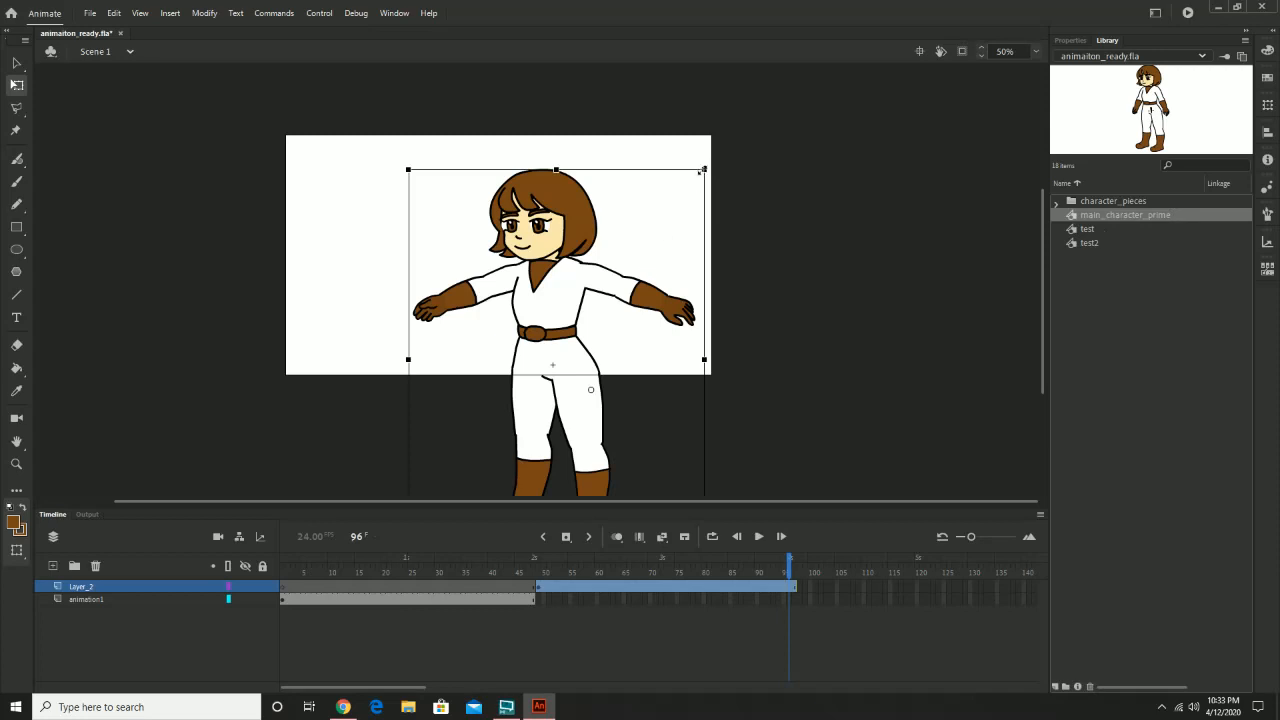
drag(714, 164, 758, 122)
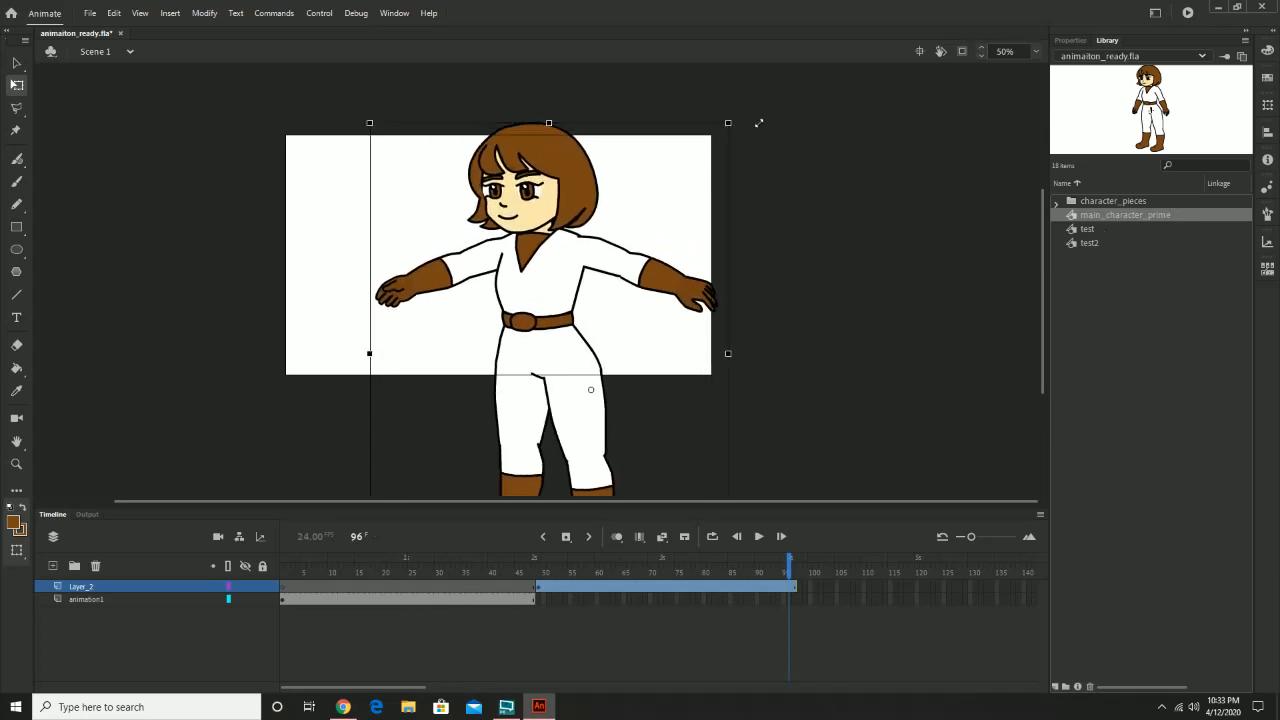
drag(582, 274, 530, 298)
drag(680, 148, 696, 136)
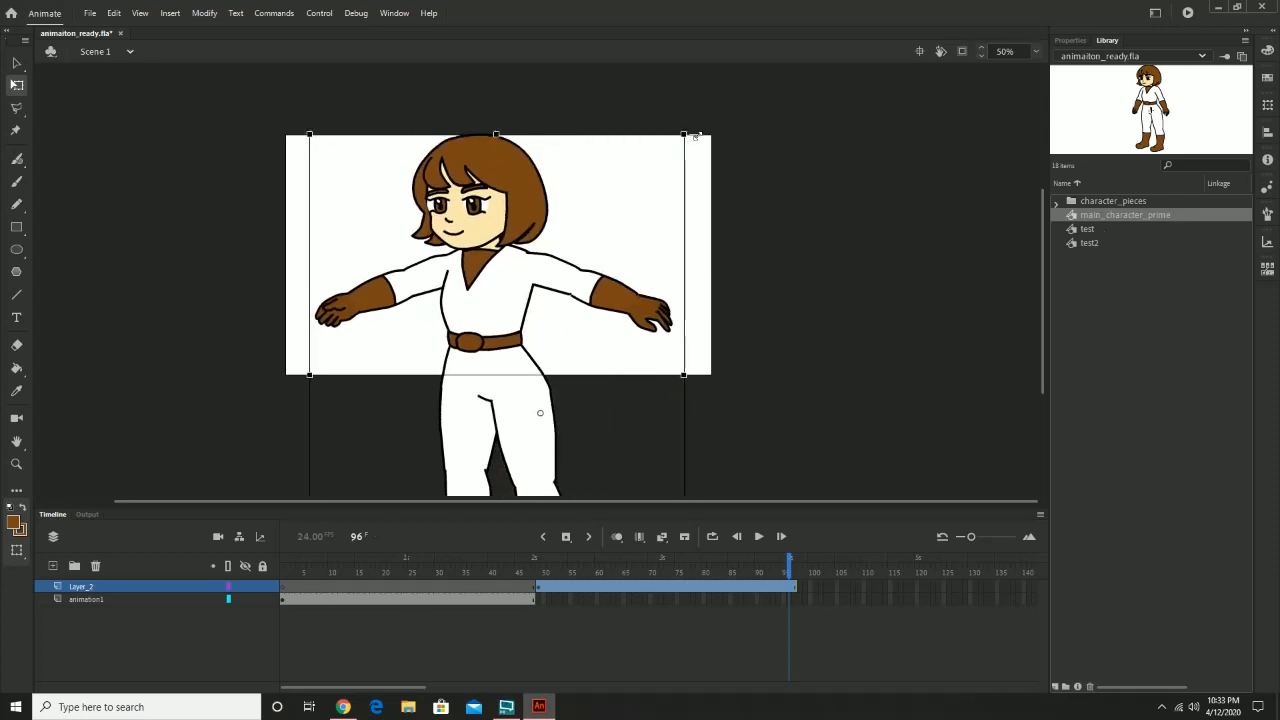
drag(535, 294, 542, 294)
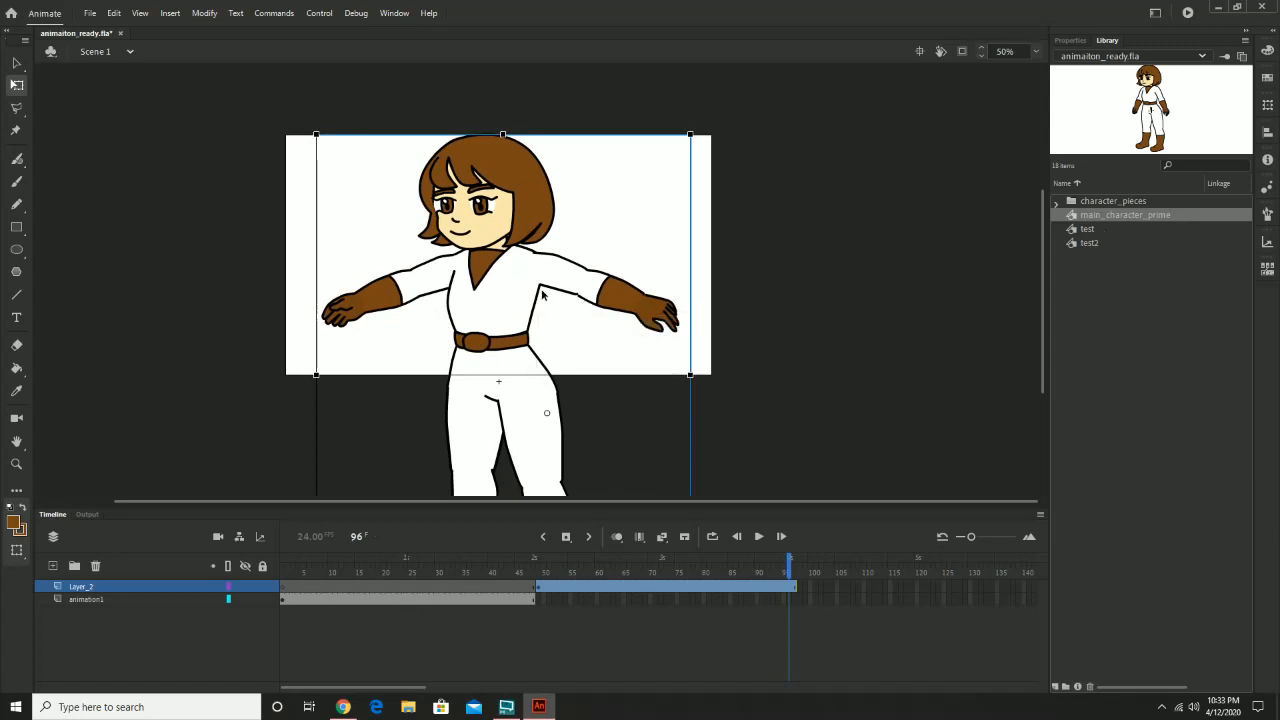
drag(600, 567, 663, 576)
click(588, 442)
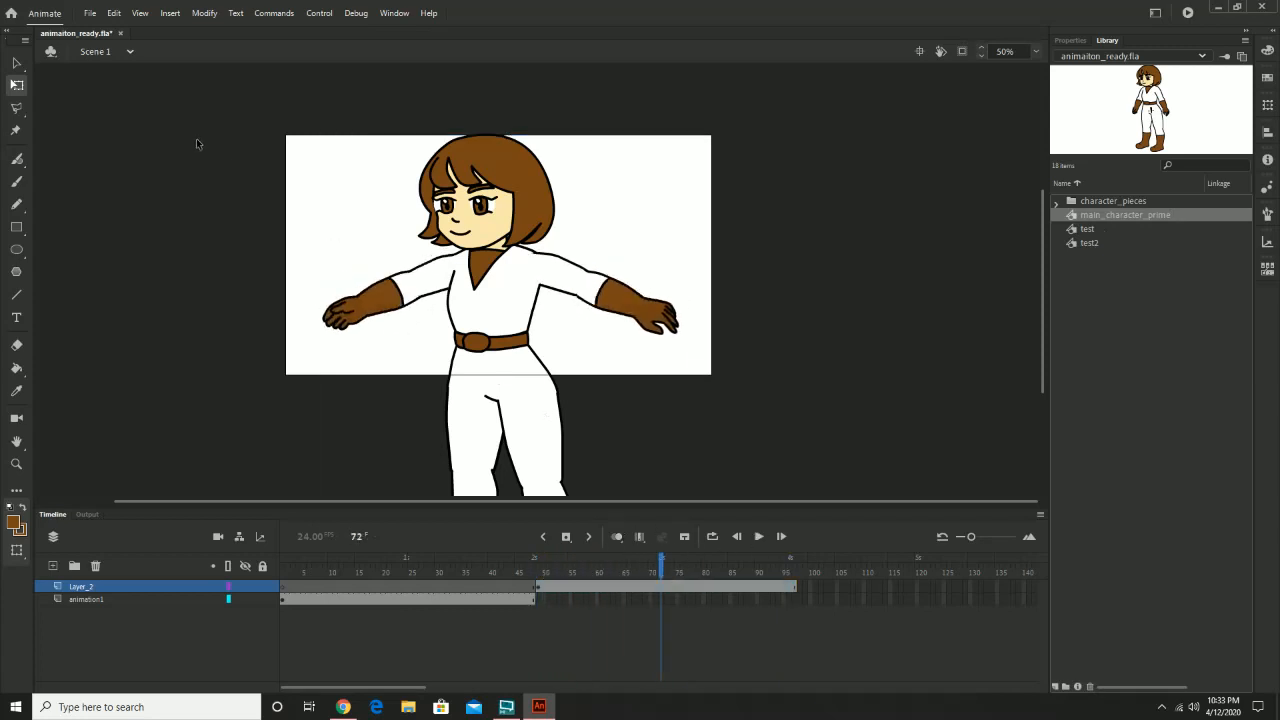